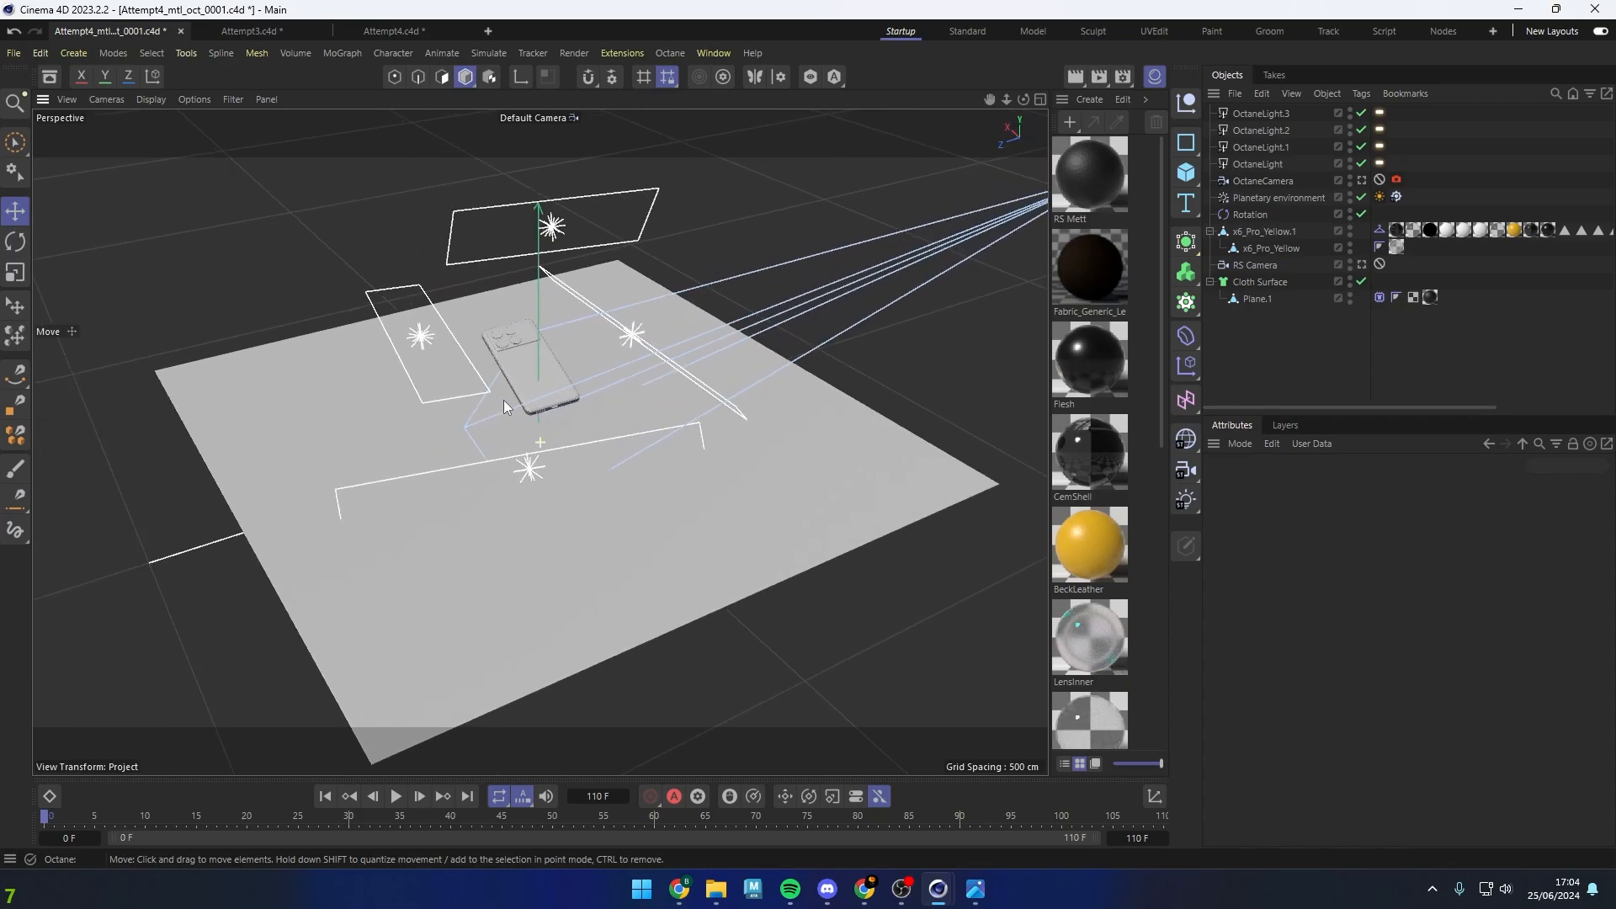
Clear the simulation cache in Plane.1's Cloth tag so Cache Mode is off
{"action": "right_click_drag", "start_coordinate": [503, 401], "coordinate": [538, 422], "text": "alt"}
{"action": "left_click_drag", "start_coordinate": [539, 422], "coordinate": [572, 377], "text": "alt"}
{"action": "left_click", "coordinate": [1381, 296]}
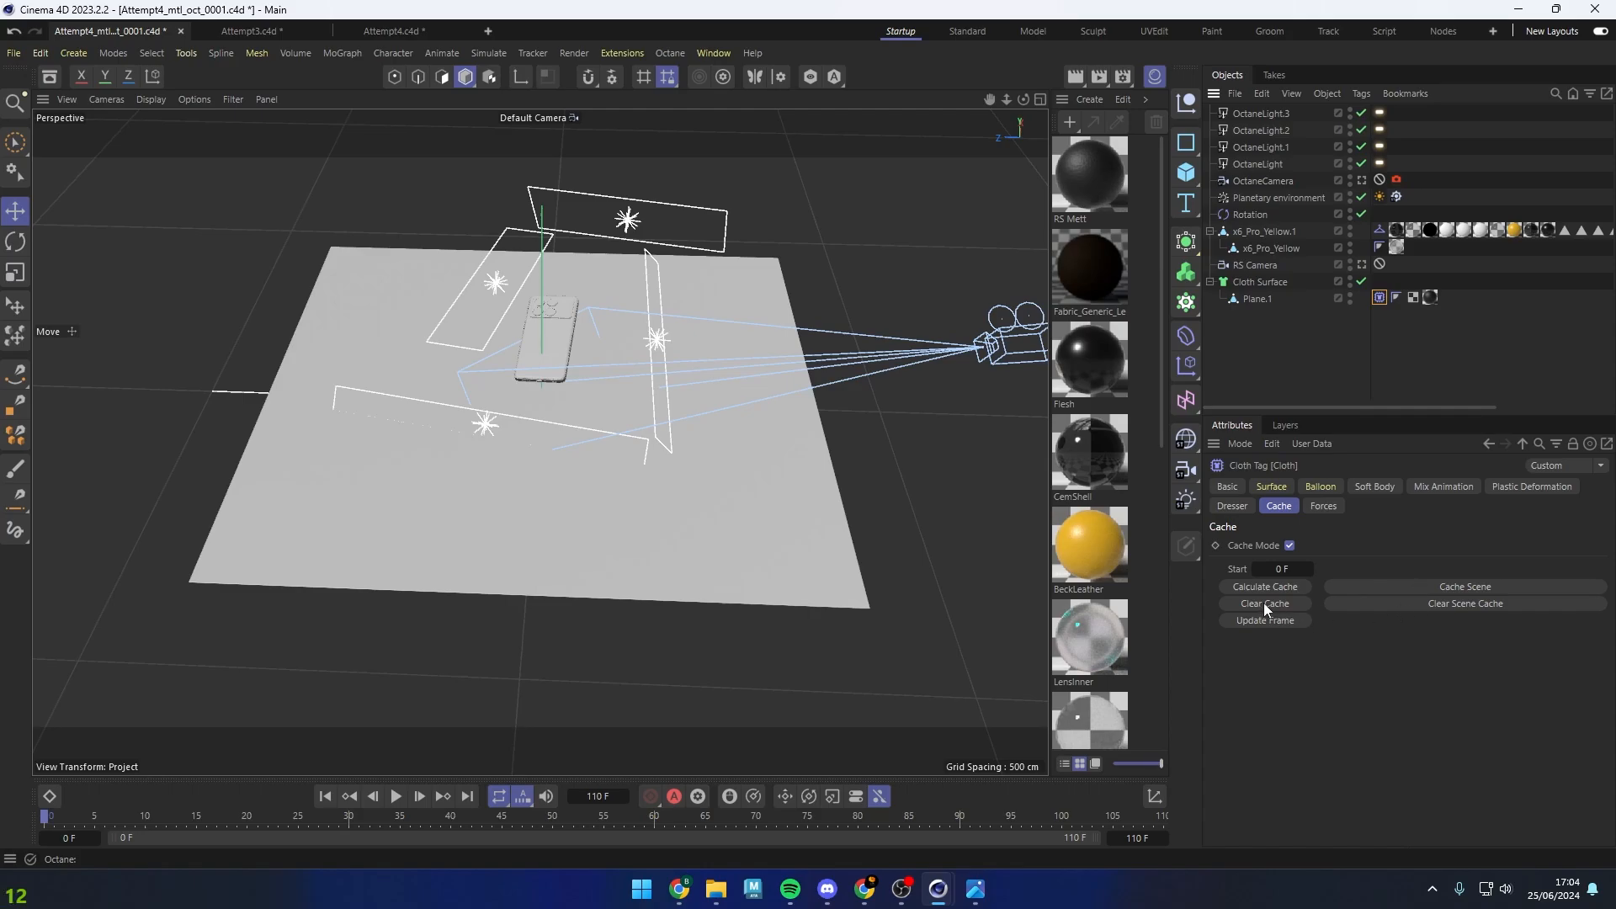
{"action": "left_click", "coordinate": [757, 347]}
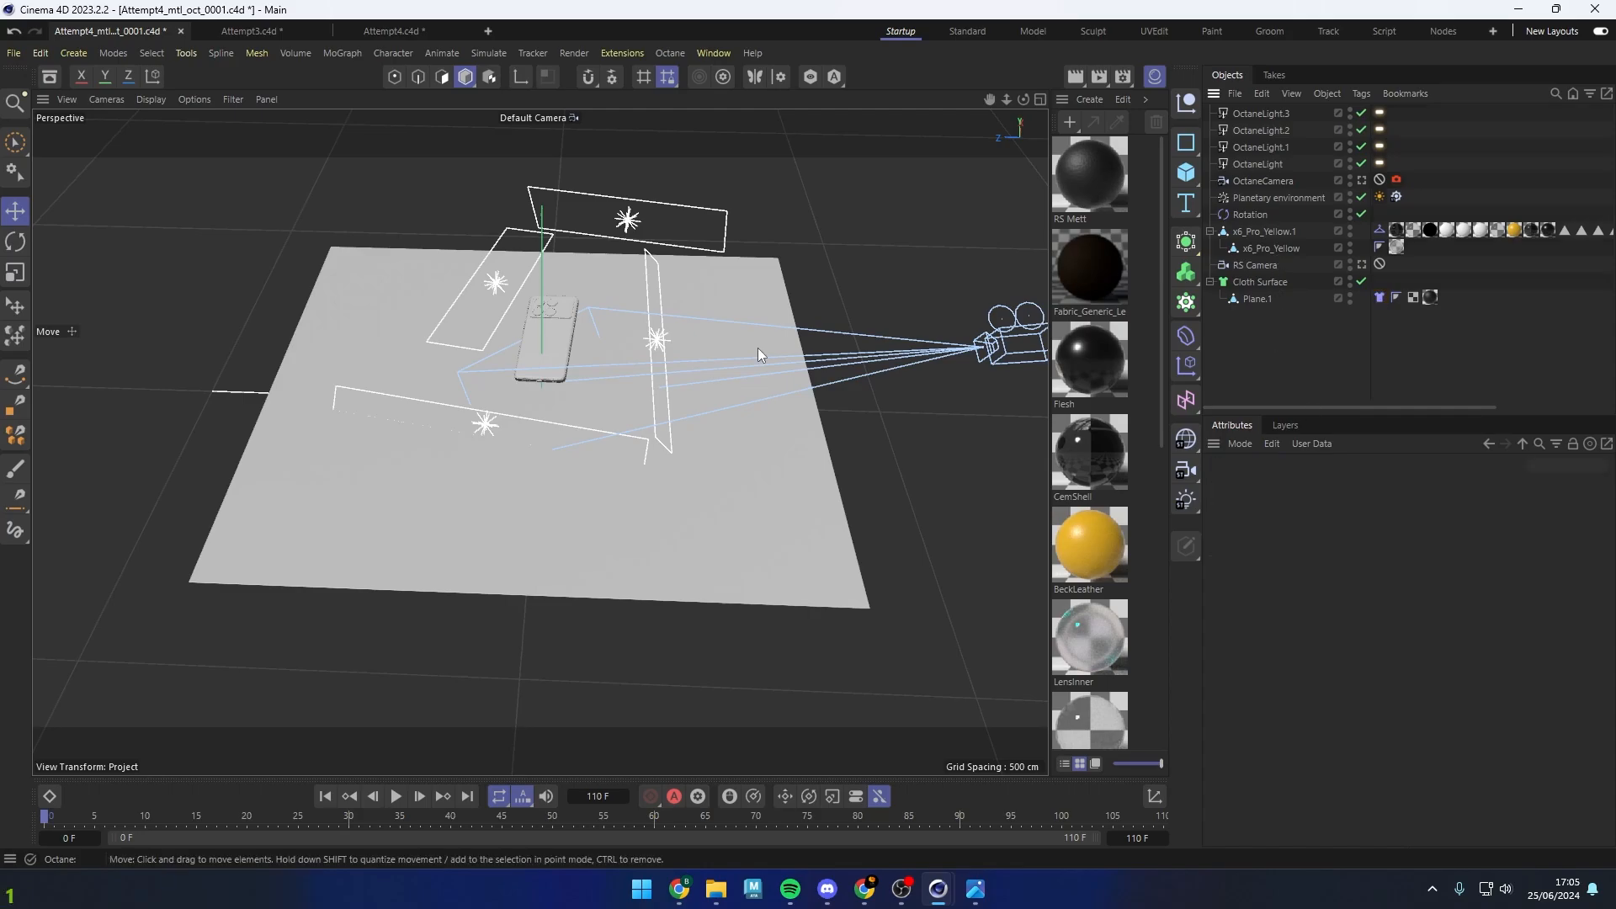
Review the Surface settings of Plane.1's Cloth tag, including bendiness and stretchiness
{"action": "left_click", "coordinate": [377, 335]}
{"action": "key", "text": "o"}
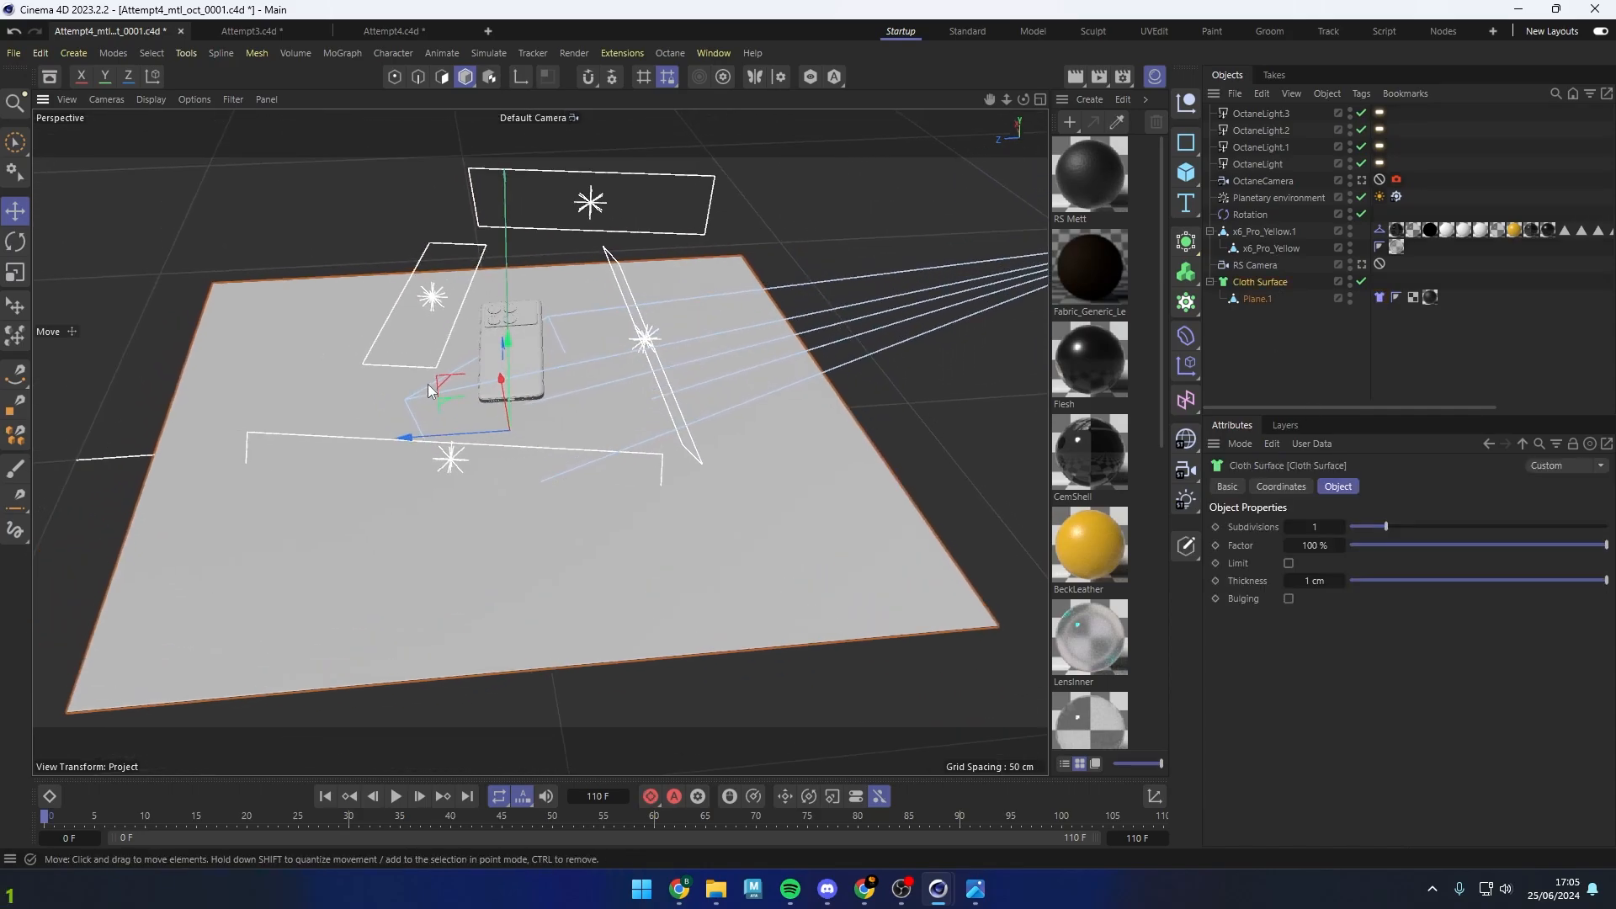
{"action": "left_click", "coordinate": [1380, 300]}
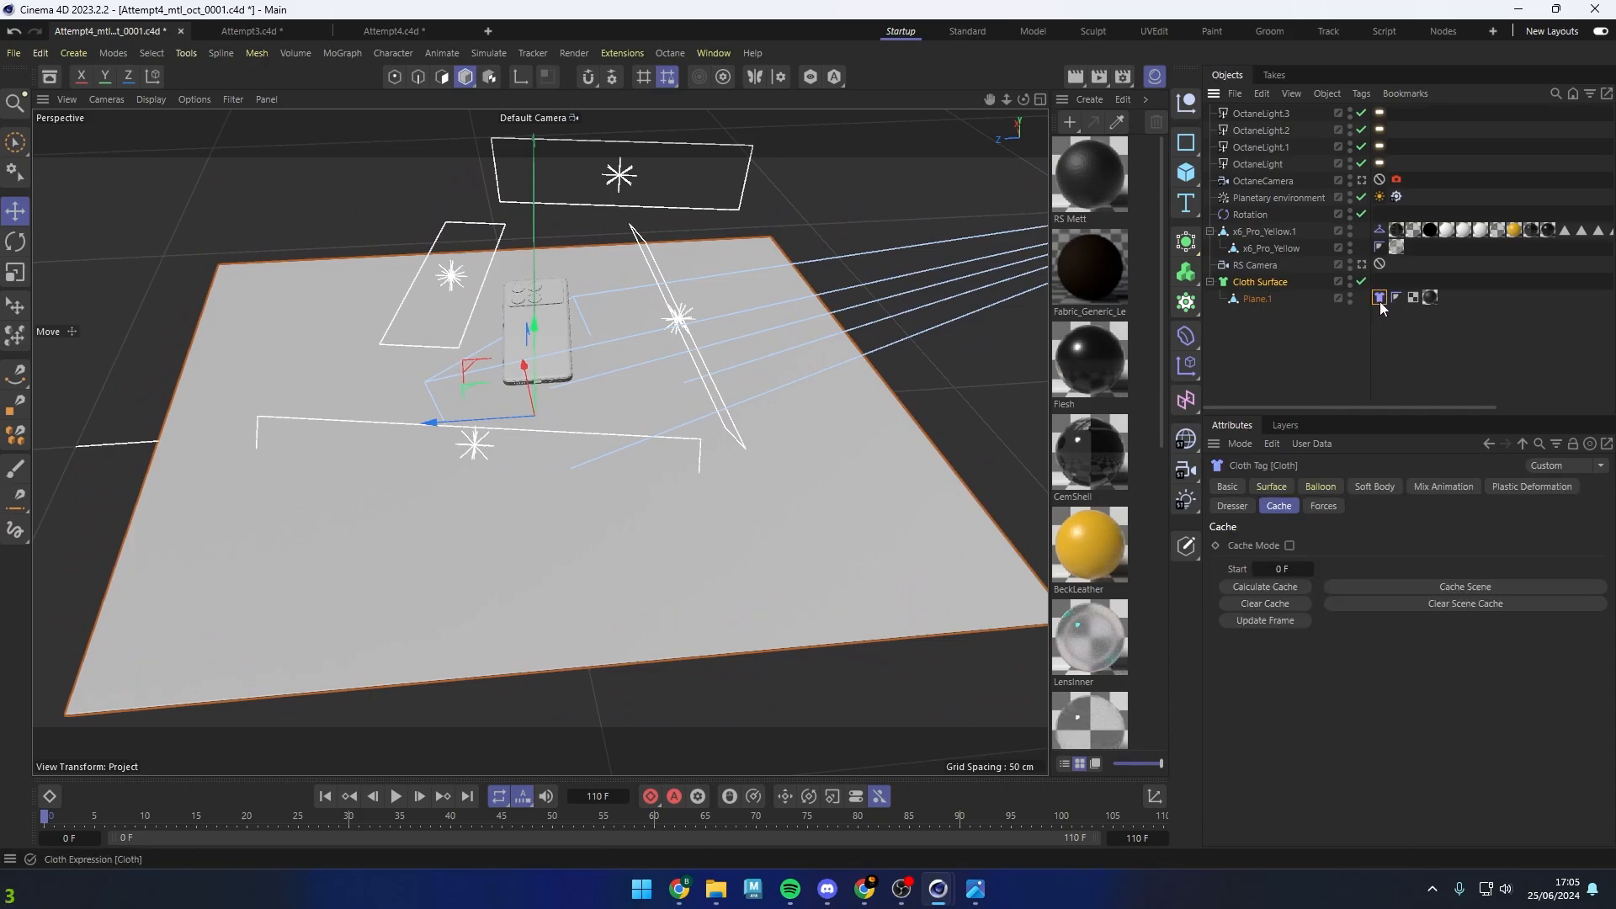
{"action": "left_click", "coordinate": [1275, 487]}
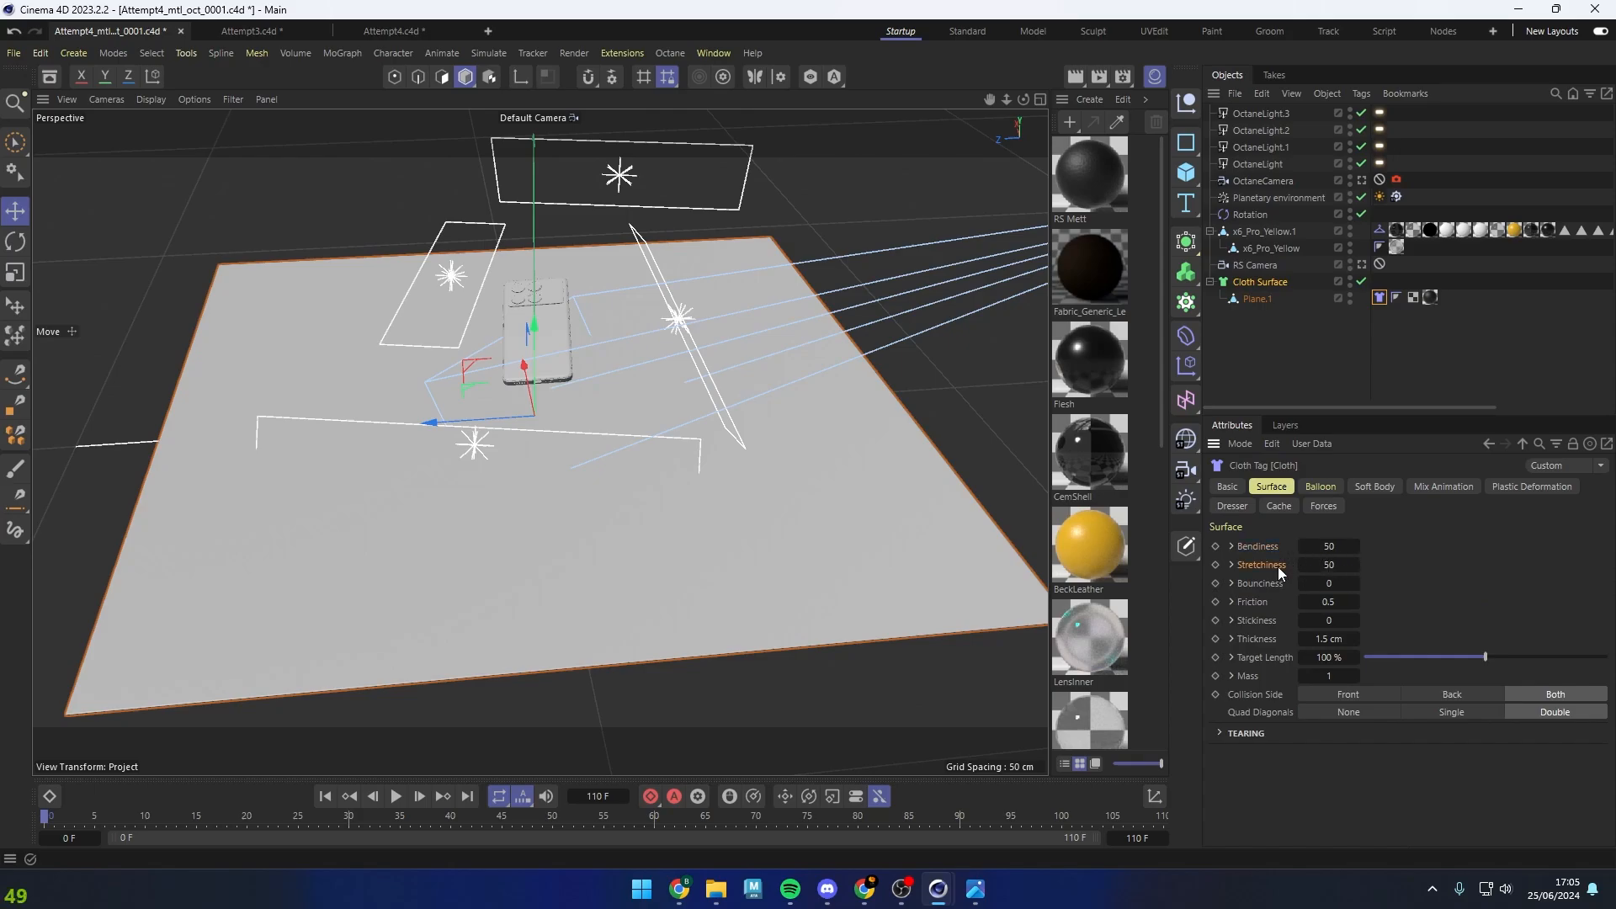
{"action": "left_click", "coordinate": [1338, 546]}
{"action": "left_click", "coordinate": [1348, 568]}
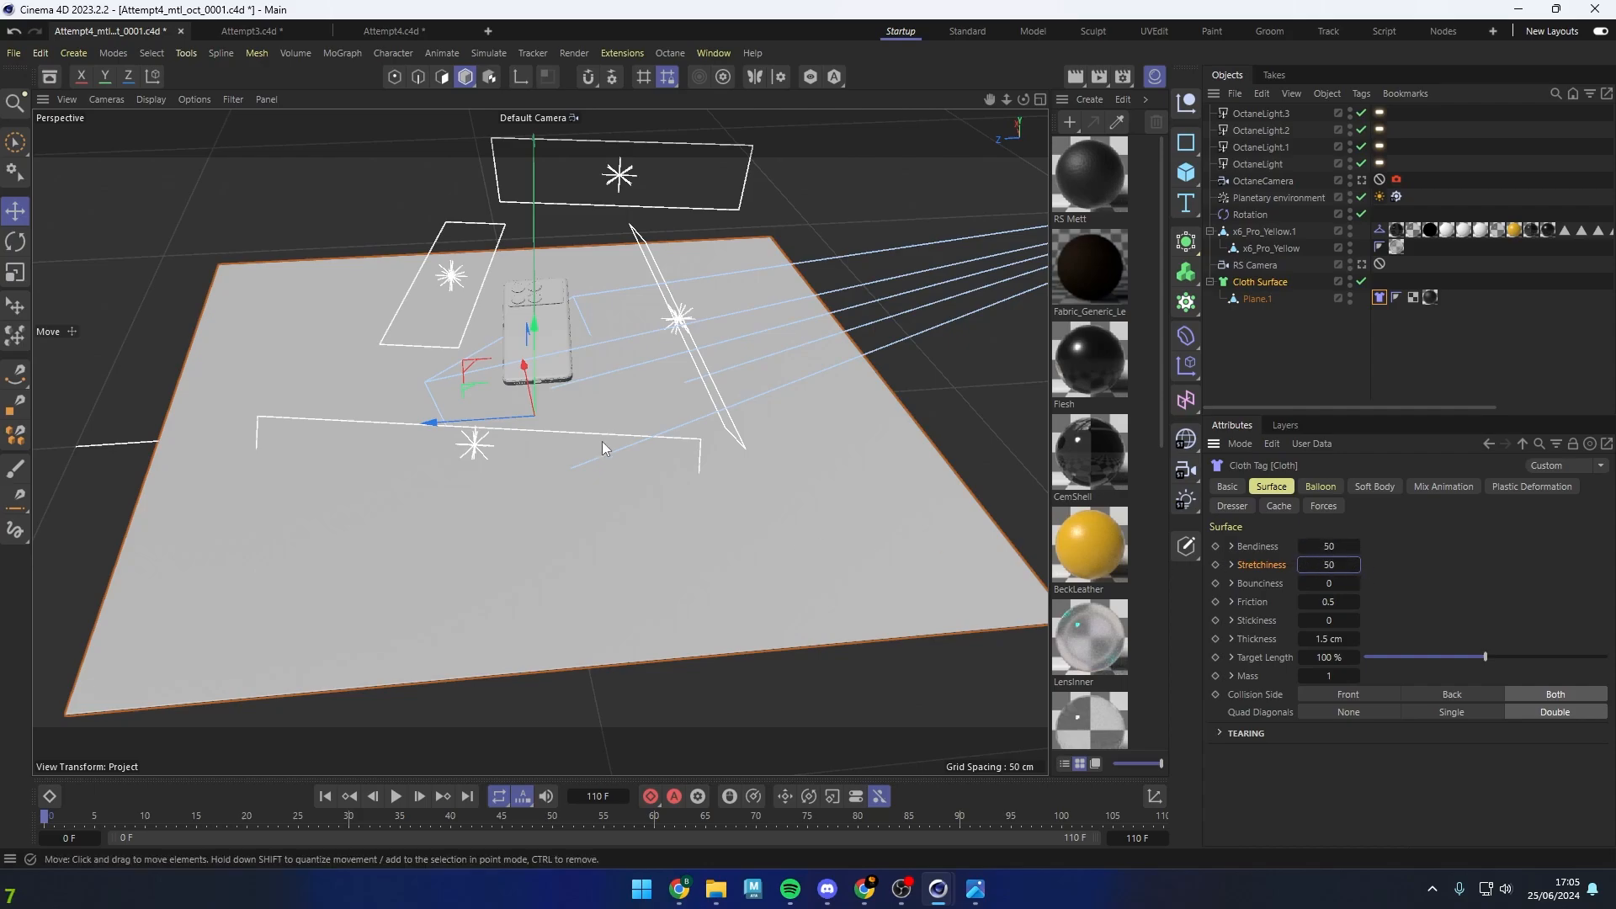
Inspect the phone's placement above the cloth plane and examine the bounce and friction settings of its Collider tag
{"action": "left_click_drag", "start_coordinate": [602, 441], "coordinate": [544, 426], "text": "alt"}
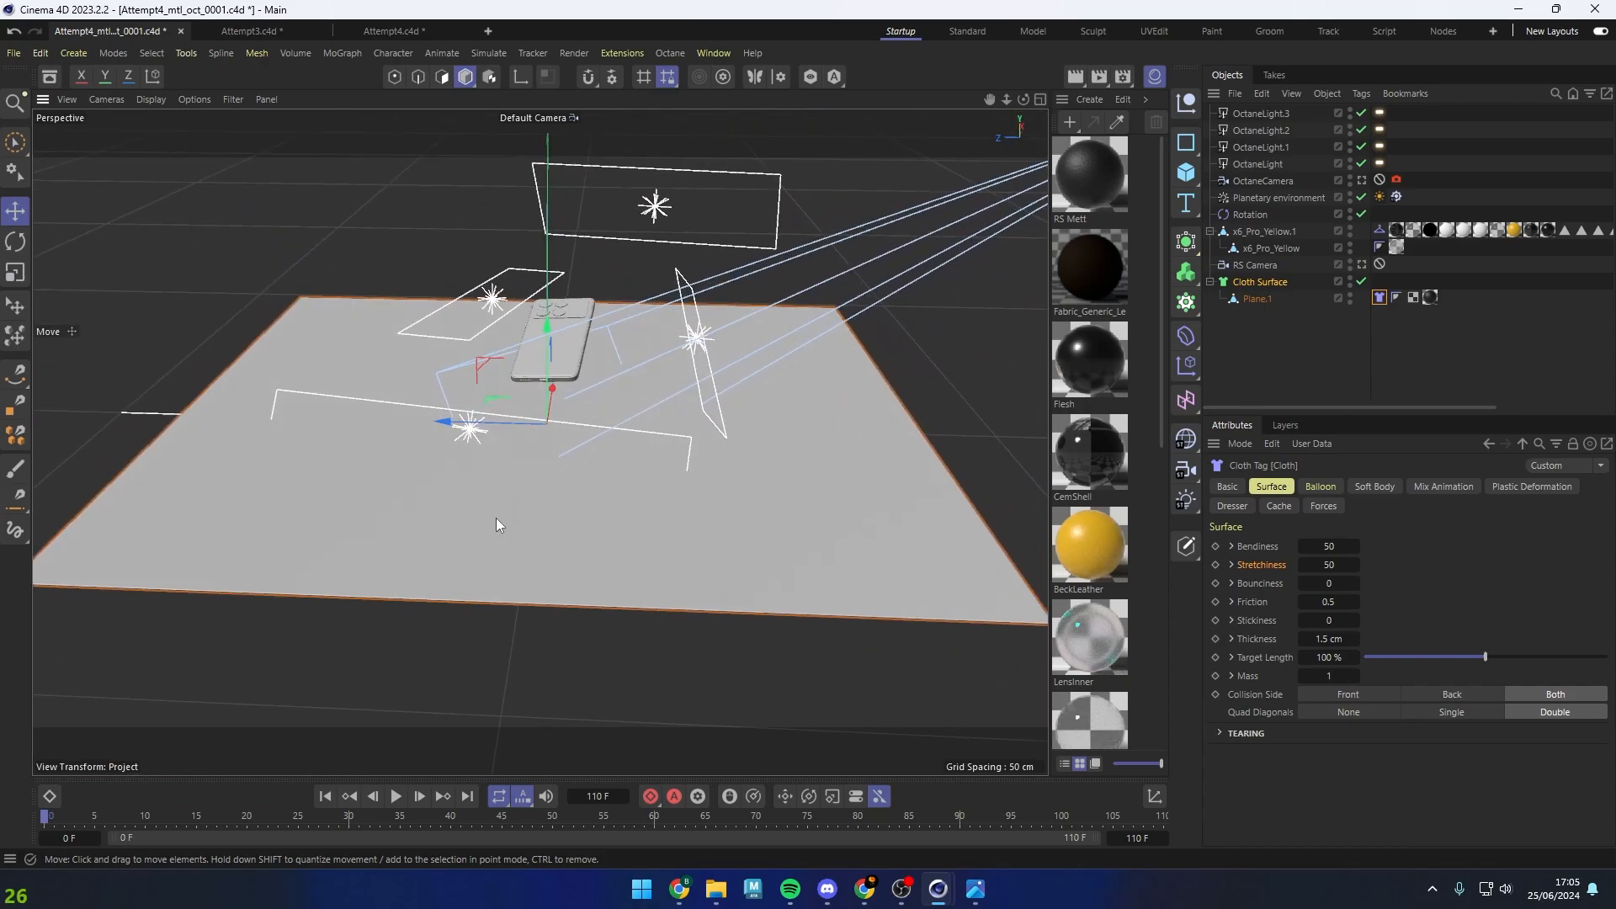
{"action": "right_click_drag", "start_coordinate": [523, 395], "coordinate": [552, 431], "text": "alt"}
{"action": "left_click_drag", "start_coordinate": [552, 430], "coordinate": [586, 442], "text": "alt"}
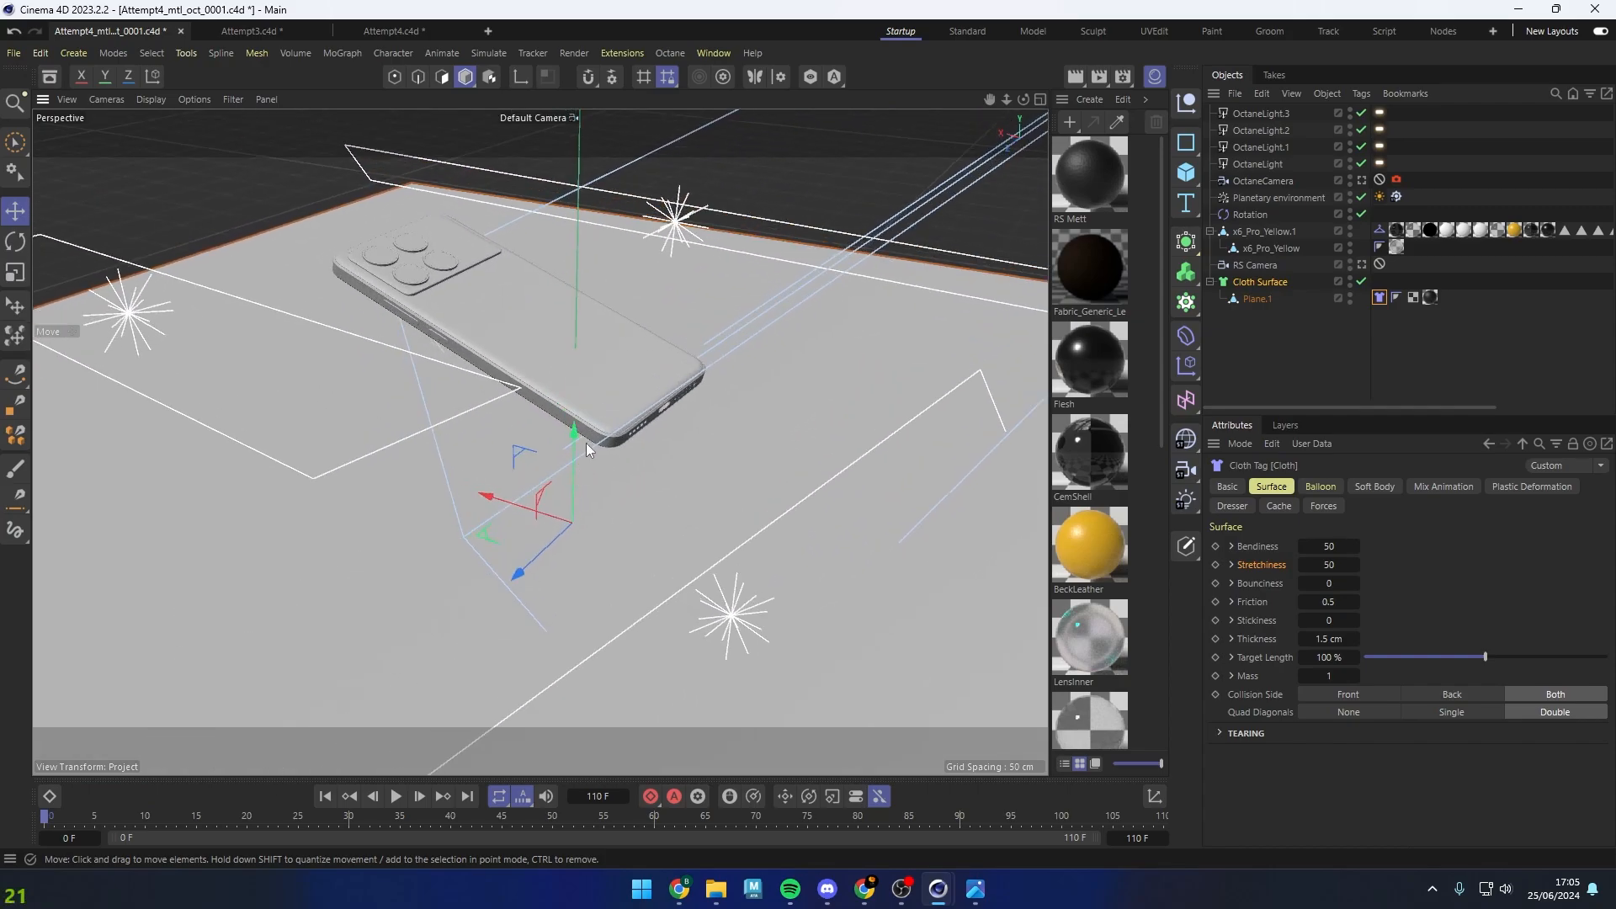
{"action": "left_click", "coordinate": [594, 377]}
{"action": "left_click_drag", "start_coordinate": [593, 530], "coordinate": [502, 570], "text": "alt"}
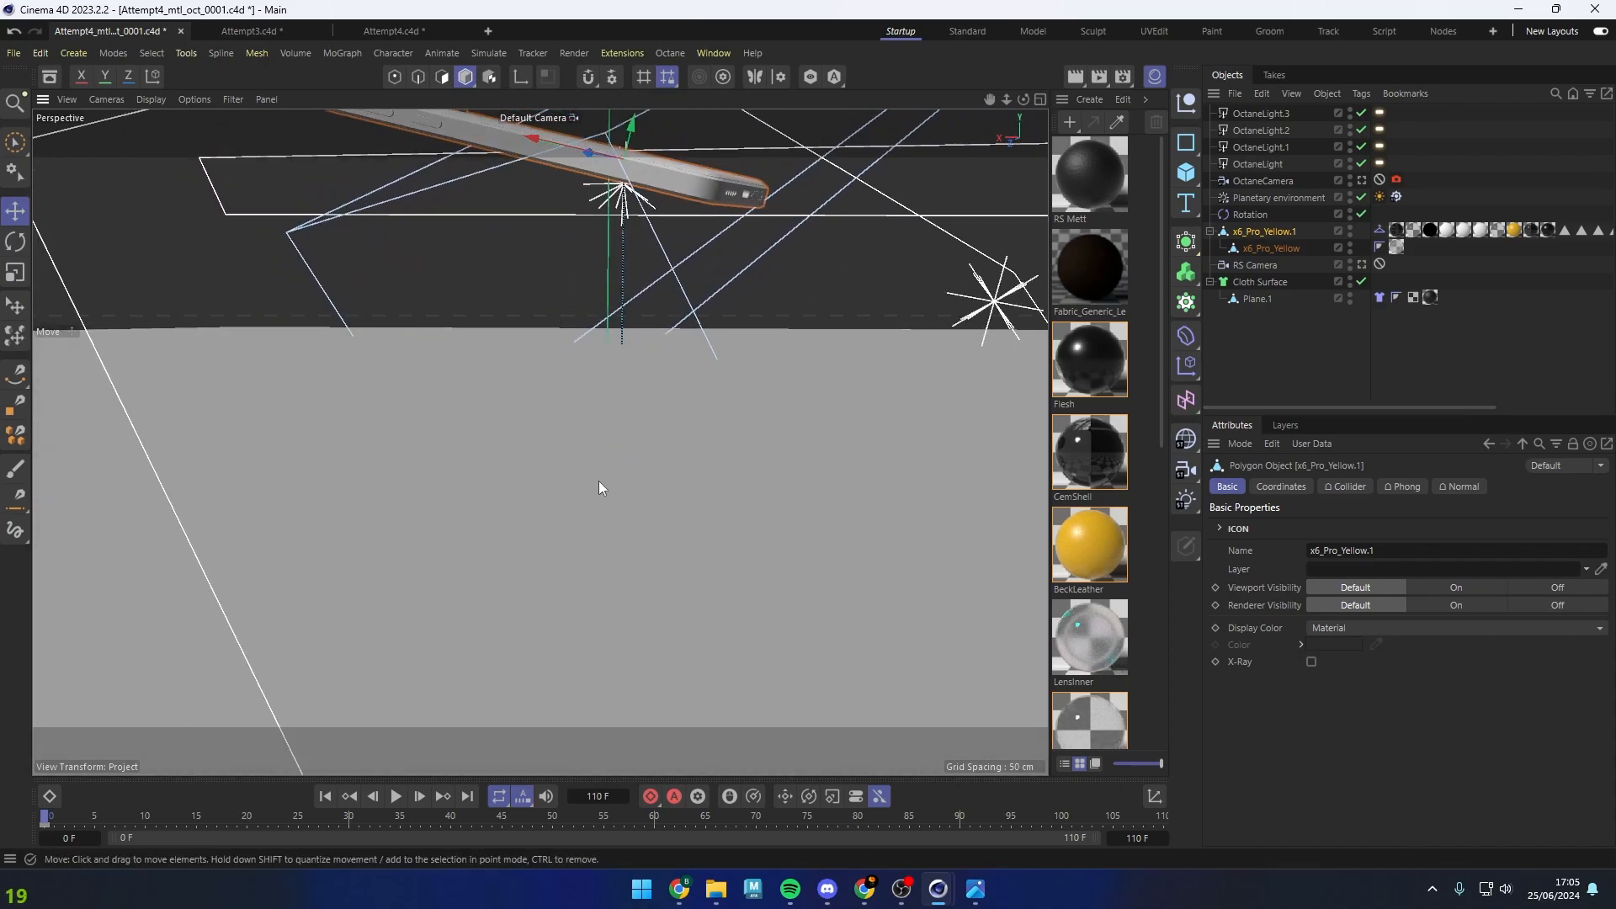
{"action": "left_click_drag", "start_coordinate": [603, 483], "coordinate": [719, 189], "text": "alt"}
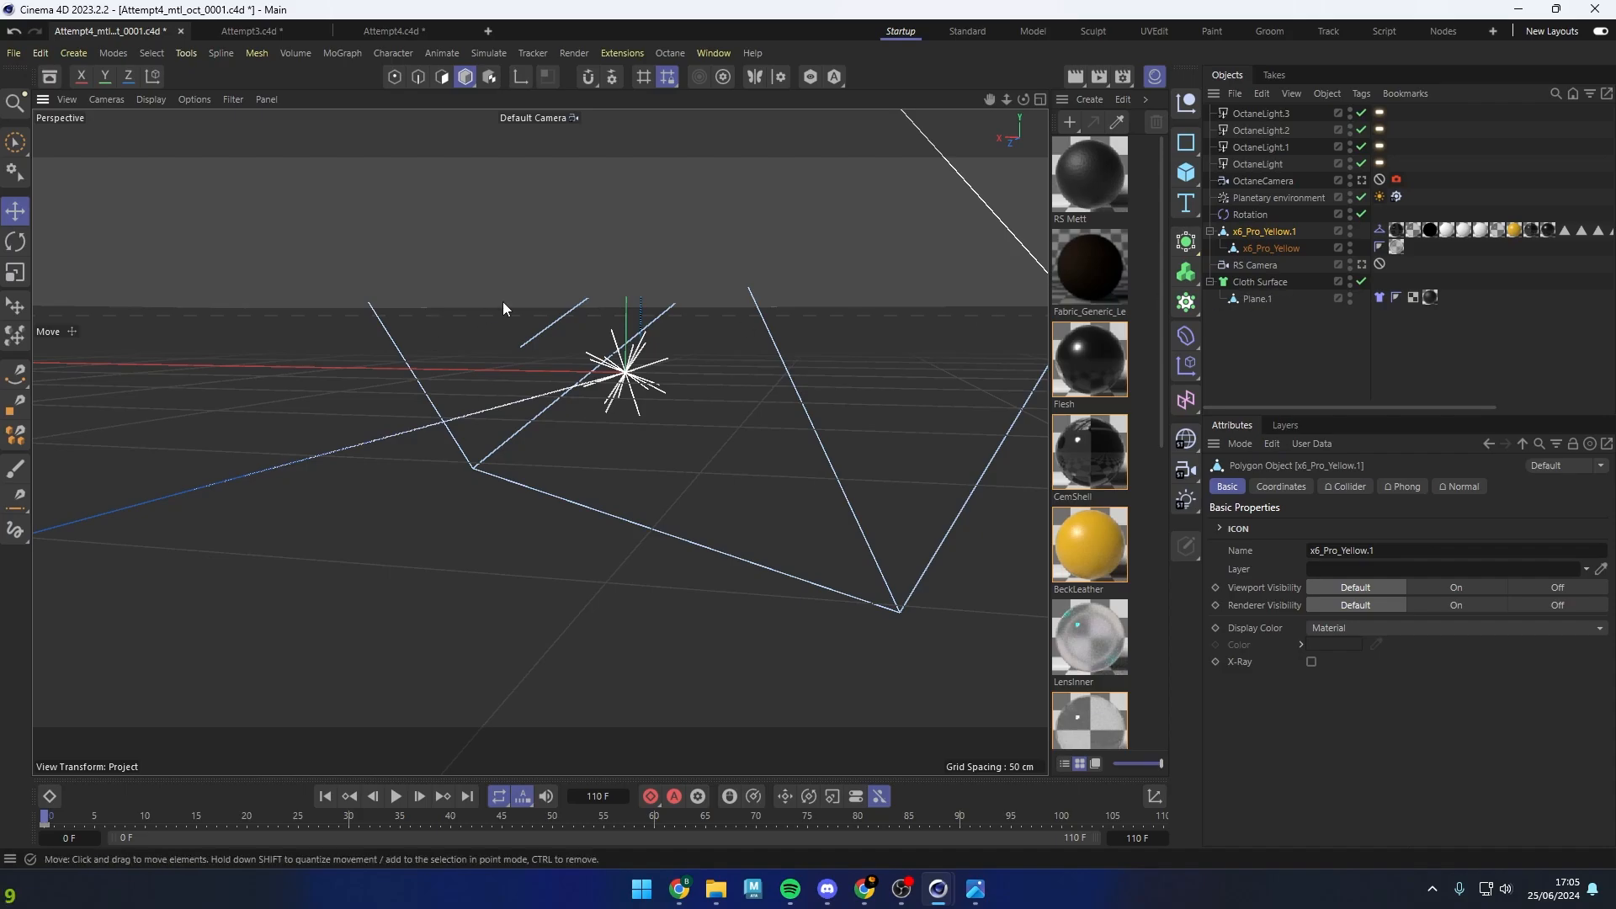
{"action": "left_click_drag", "start_coordinate": [502, 302], "coordinate": [586, 487], "text": "alt"}
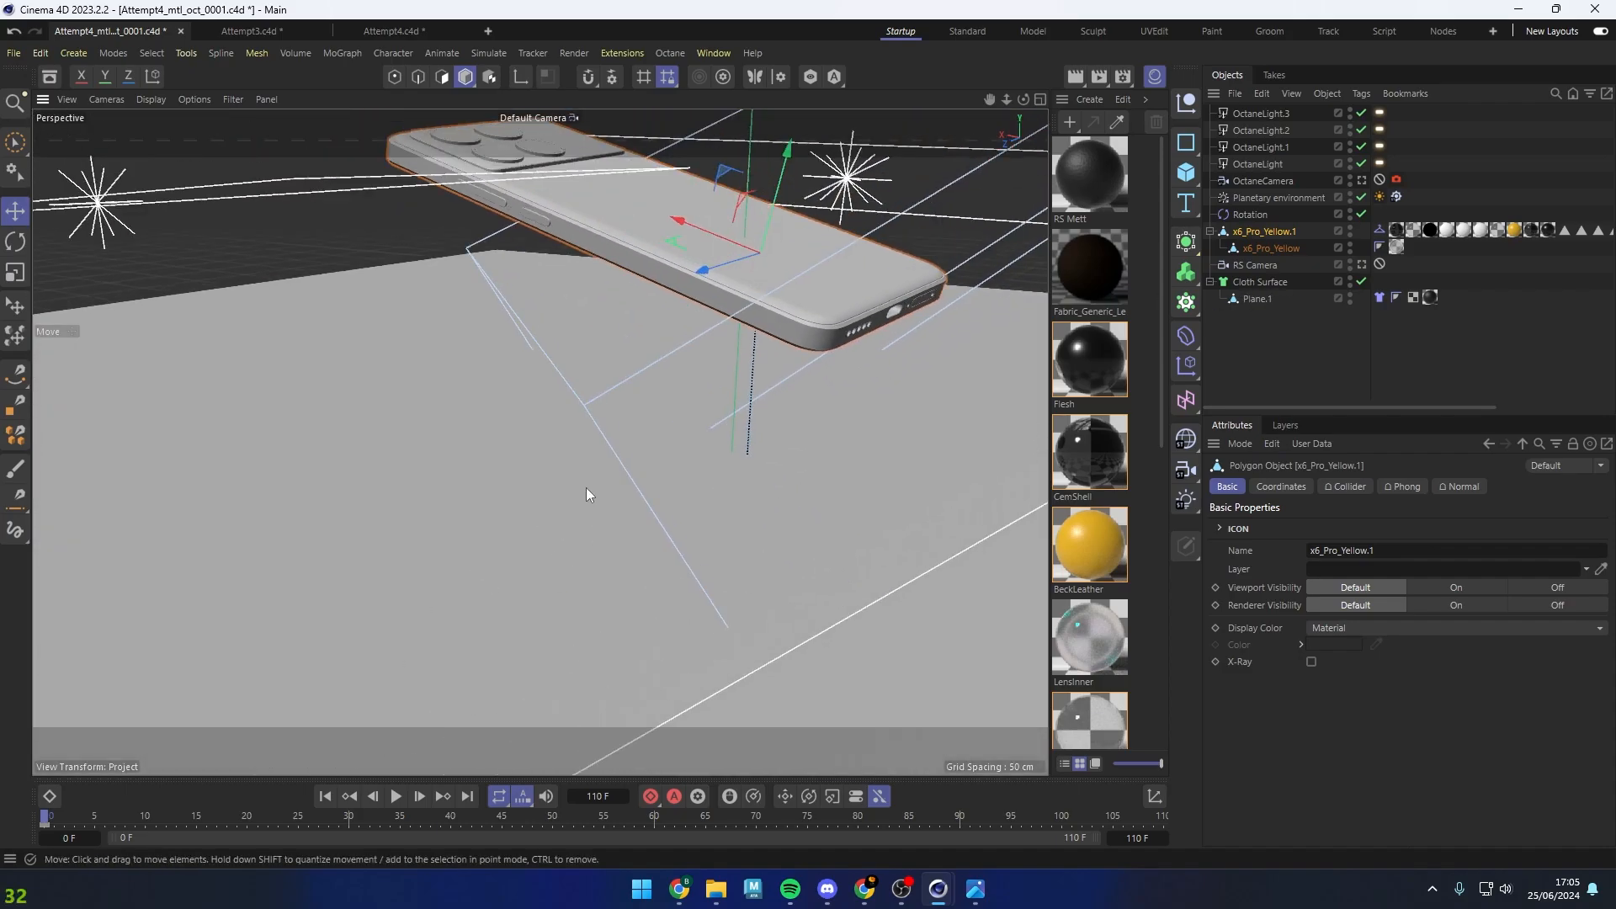
{"action": "left_click", "coordinate": [1380, 230]}
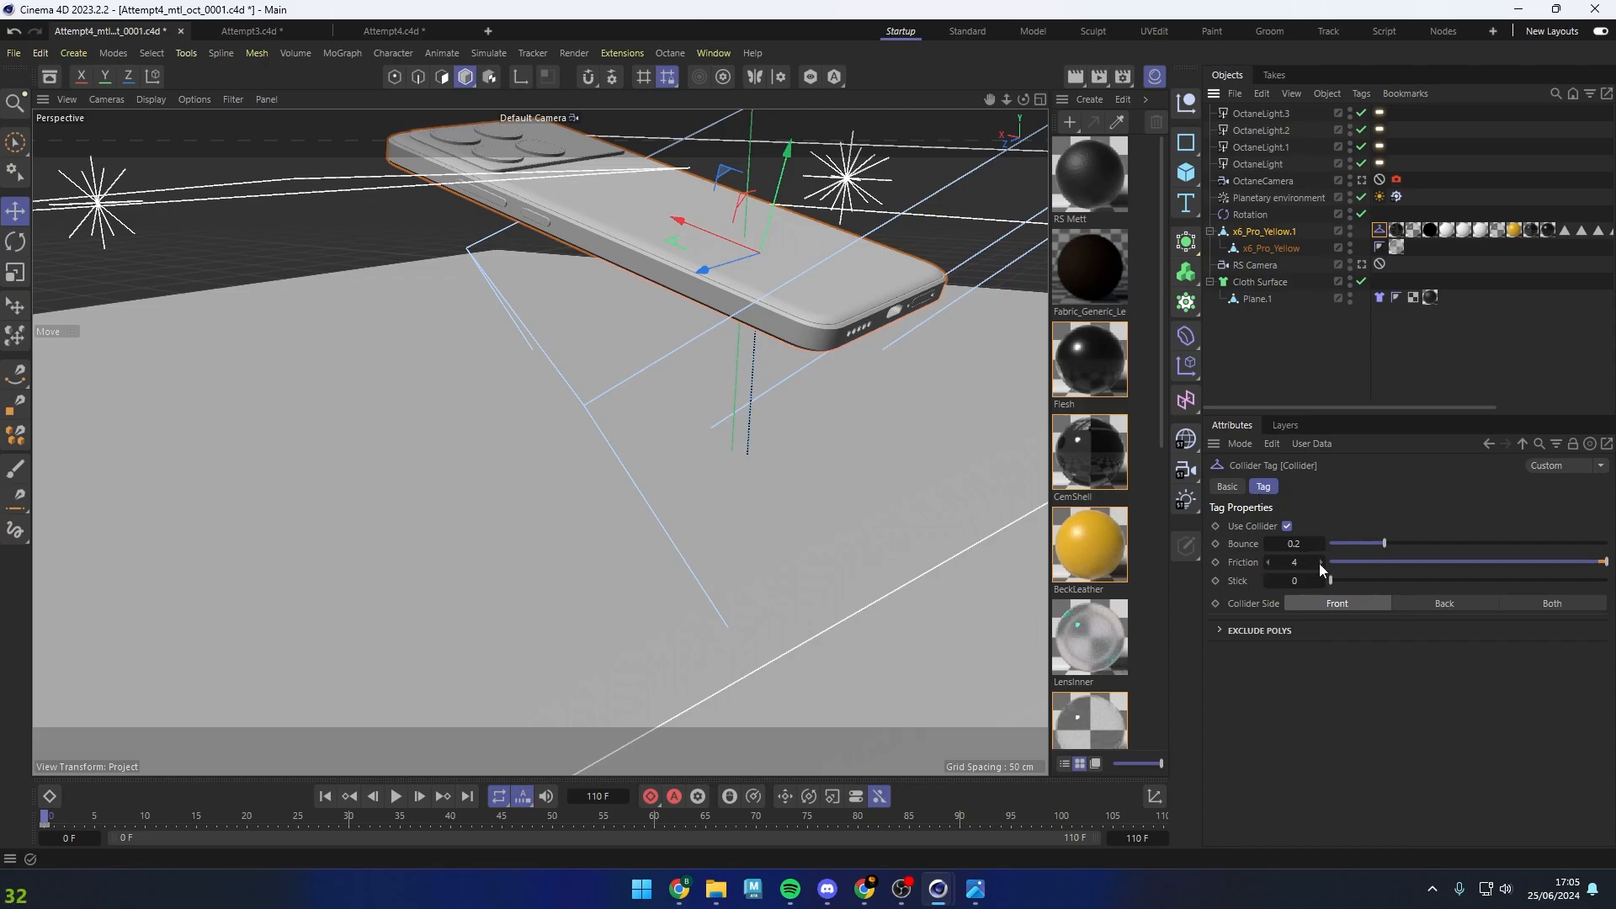
{"action": "left_click_drag", "start_coordinate": [683, 540], "coordinate": [729, 528], "text": "alt"}
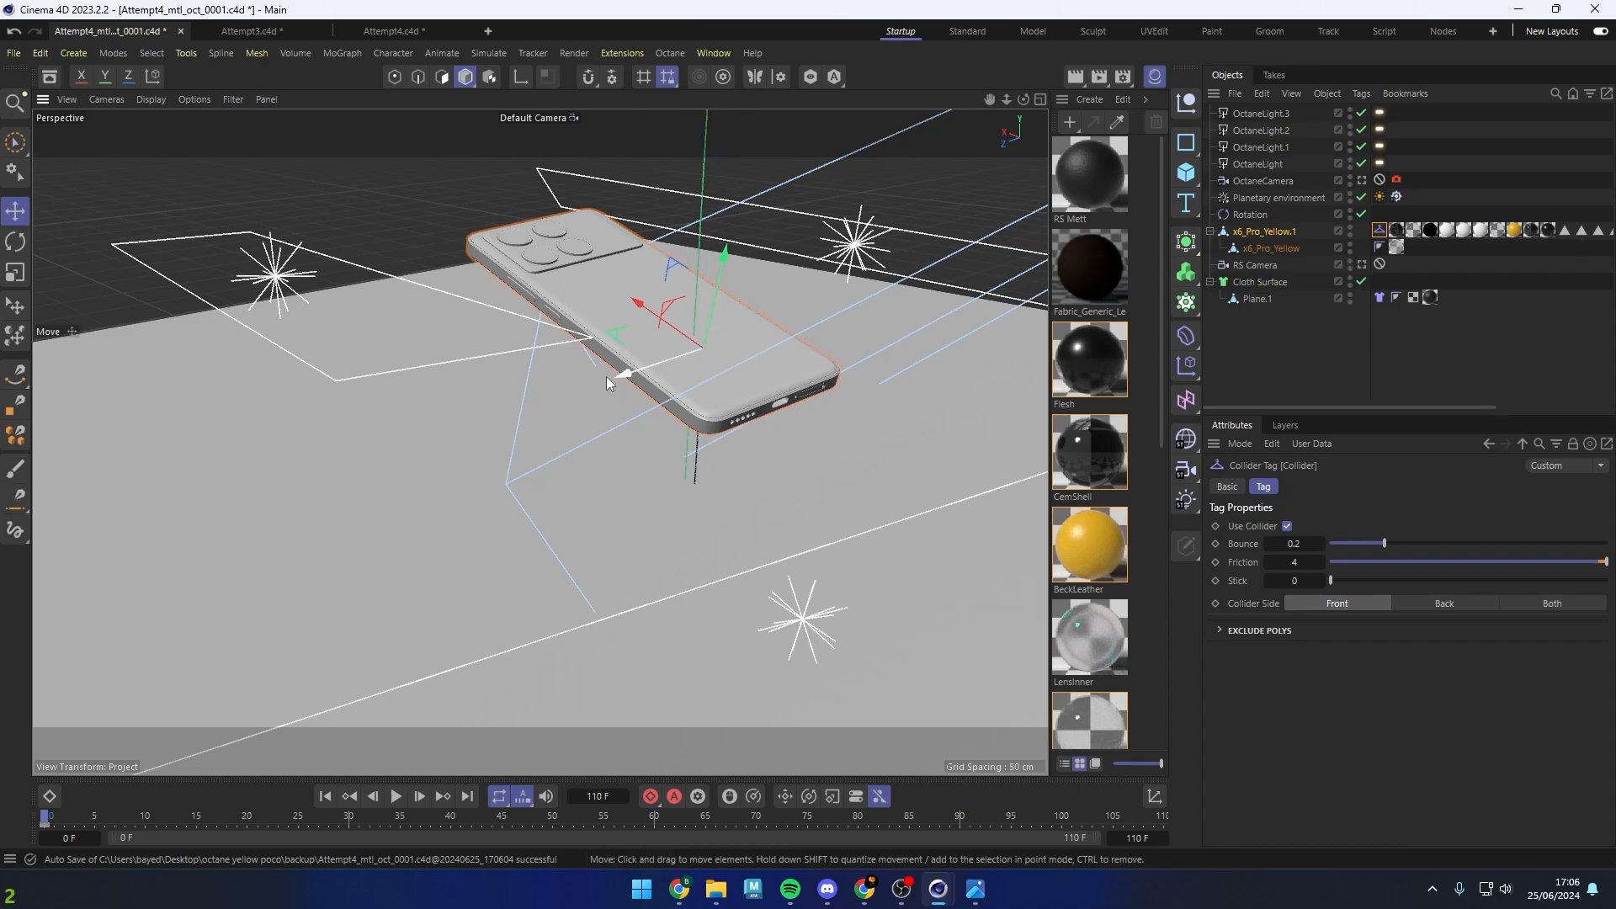
{"action": "left_click_drag", "start_coordinate": [680, 402], "coordinate": [538, 437], "text": "alt"}
Inspect the Rotation force's object properties and its position relative to the phone and cloth plane
{"action": "left_click", "coordinate": [1249, 214]}
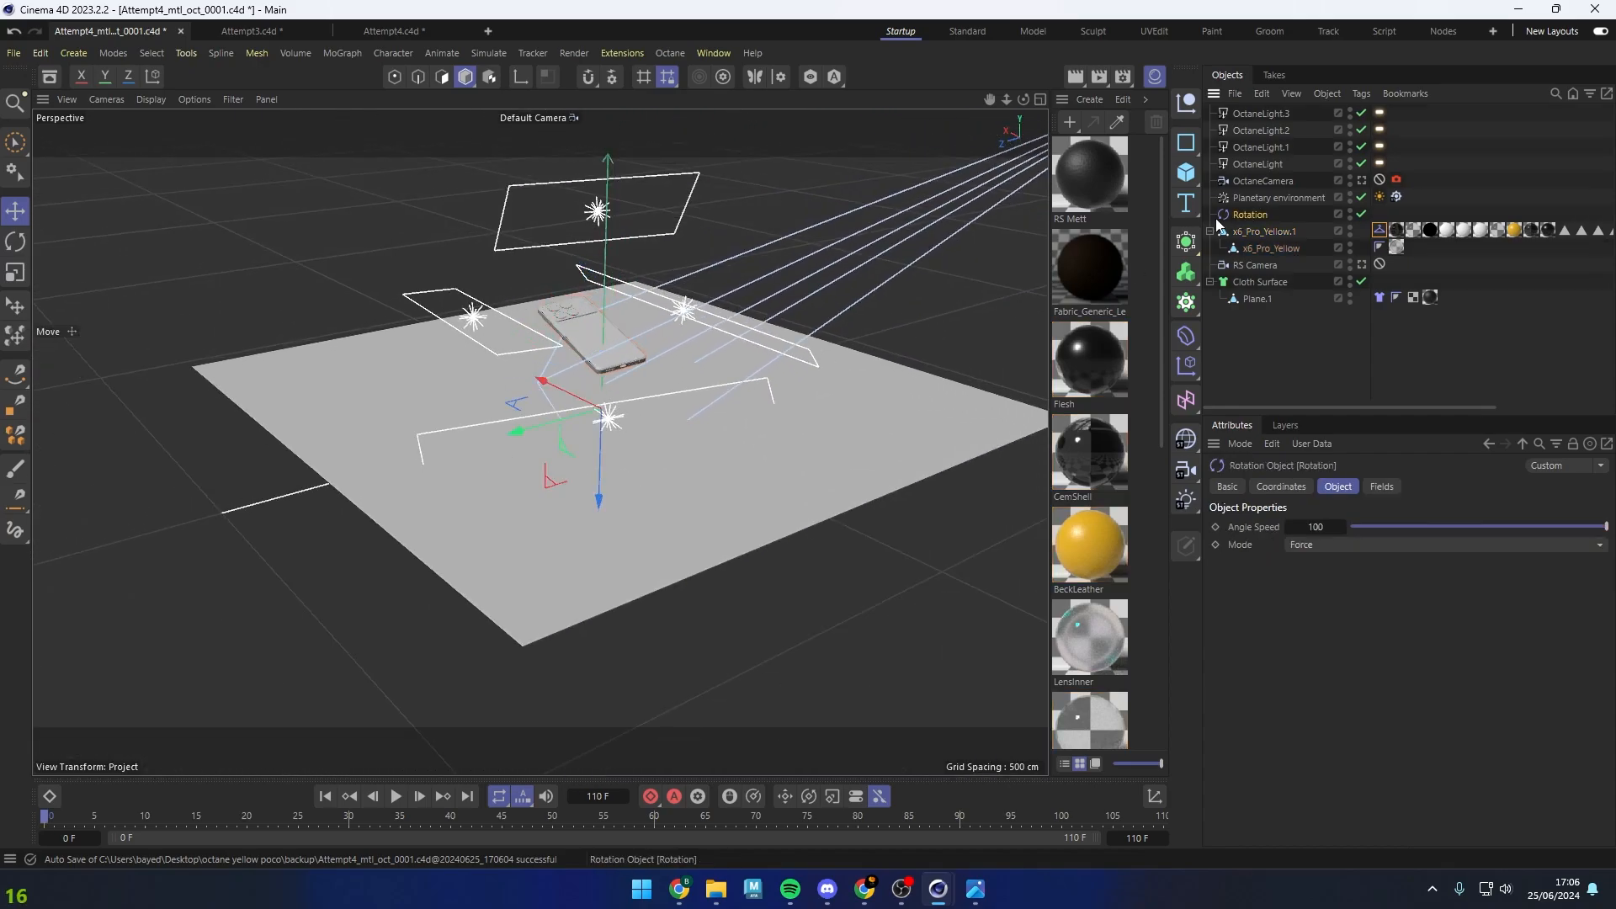
{"action": "scroll", "coordinate": [603, 427], "scroll_direction": "up", "scroll_amount": 5}
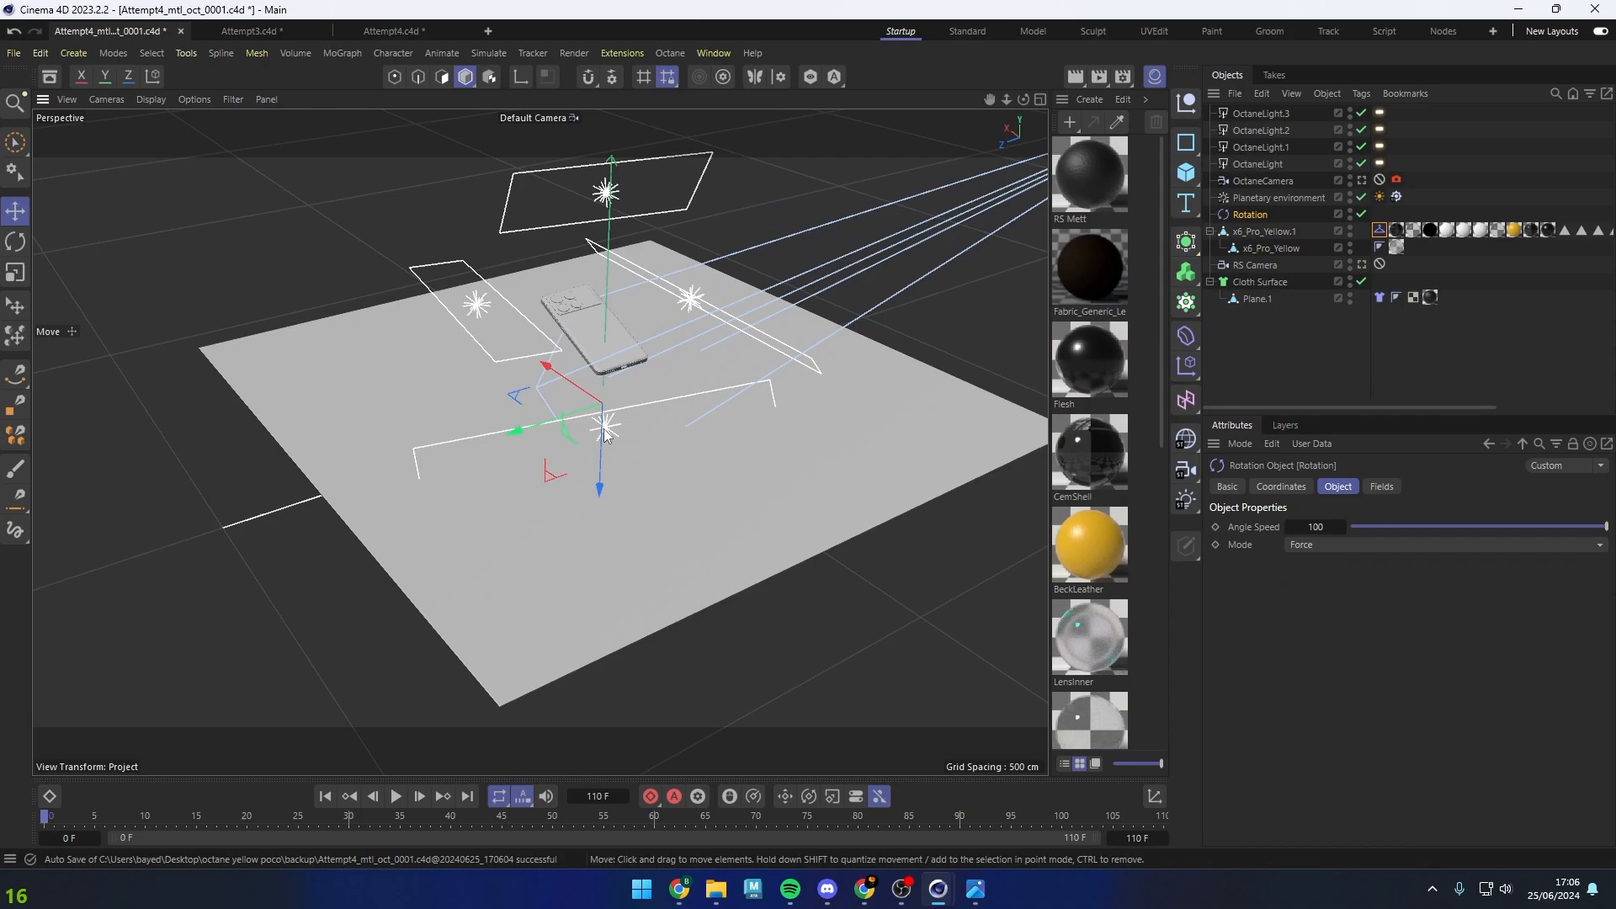
{"action": "scroll", "coordinate": [606, 422], "scroll_direction": "down", "scroll_amount": 5}
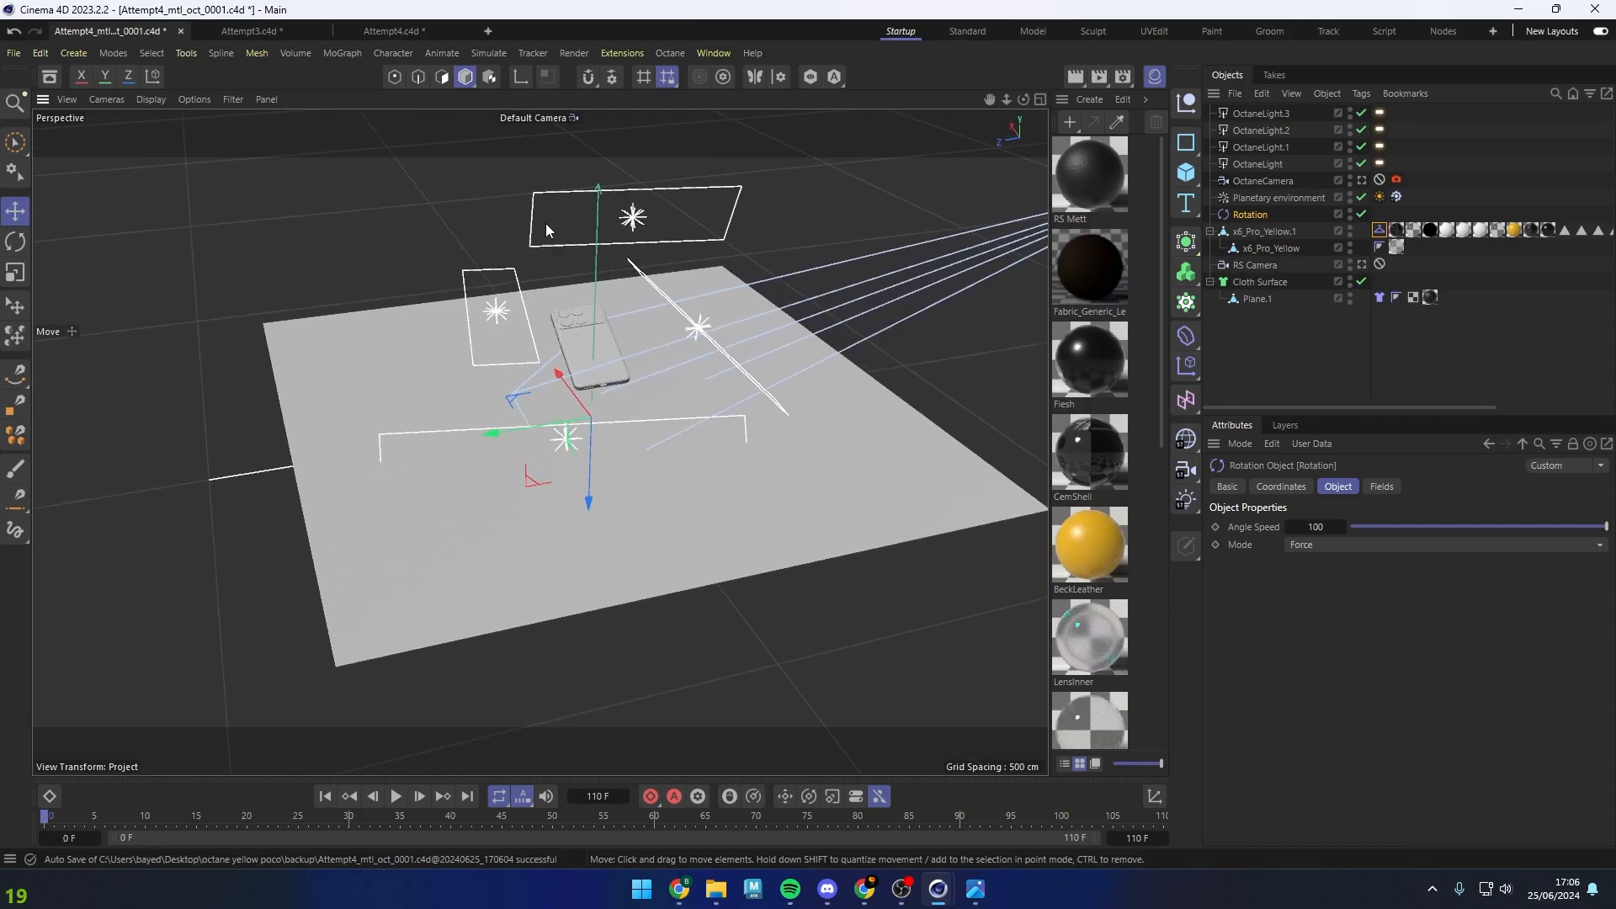
Set Plane.1's heading rotation (R.H) to 0°
{"action": "left_click", "coordinate": [708, 526]}
{"action": "left_click", "coordinate": [1258, 299]}
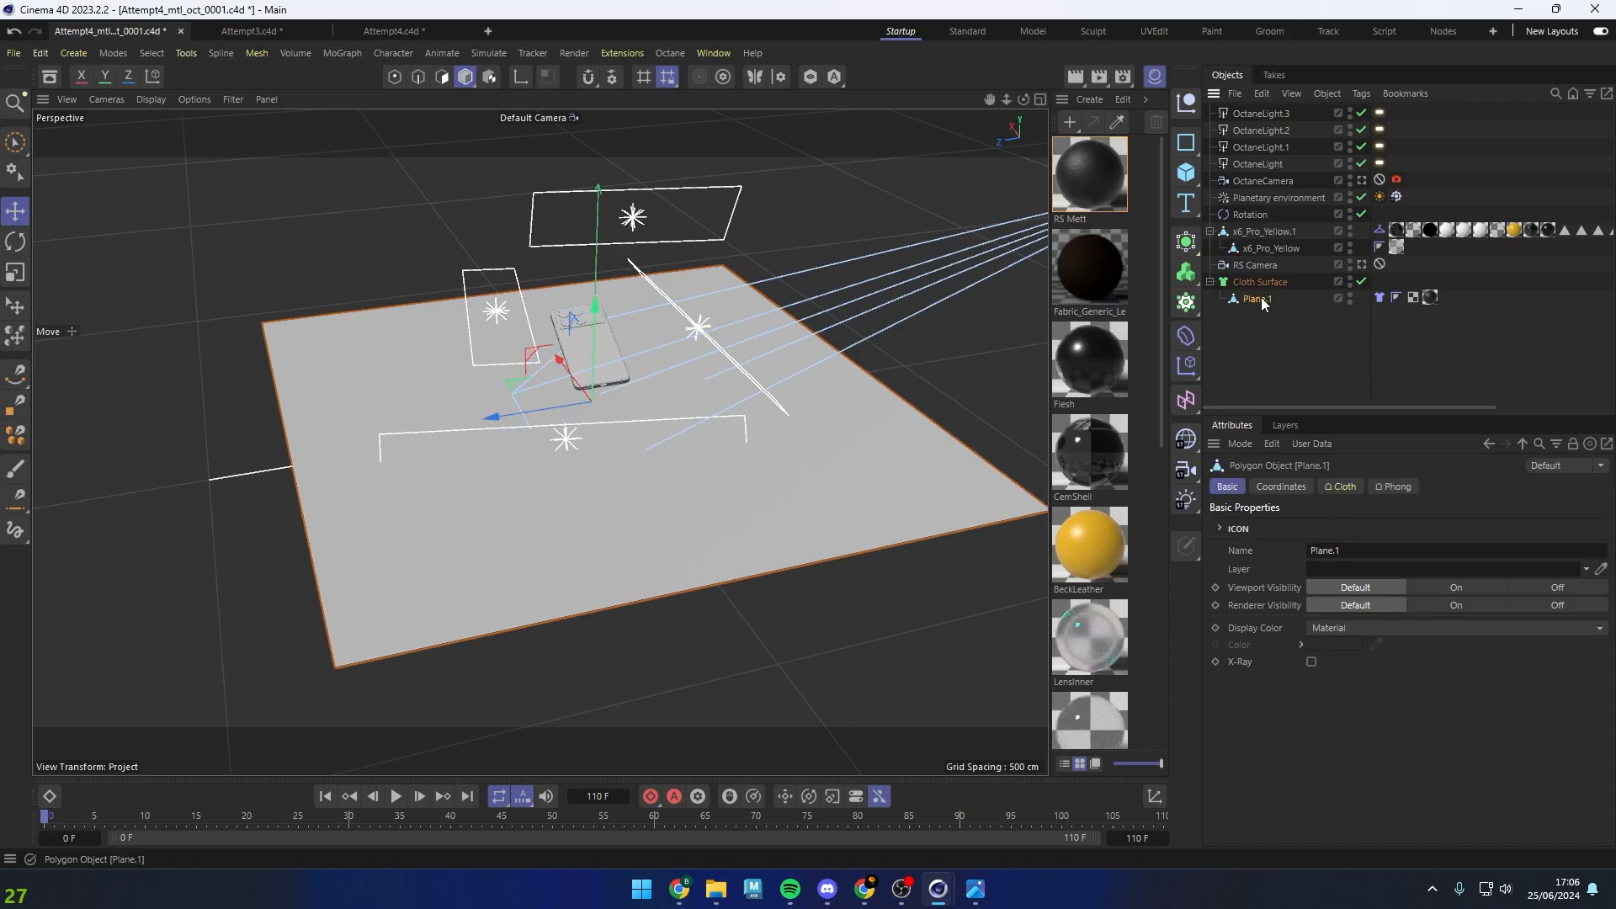
{"action": "left_click", "coordinate": [1281, 486]}
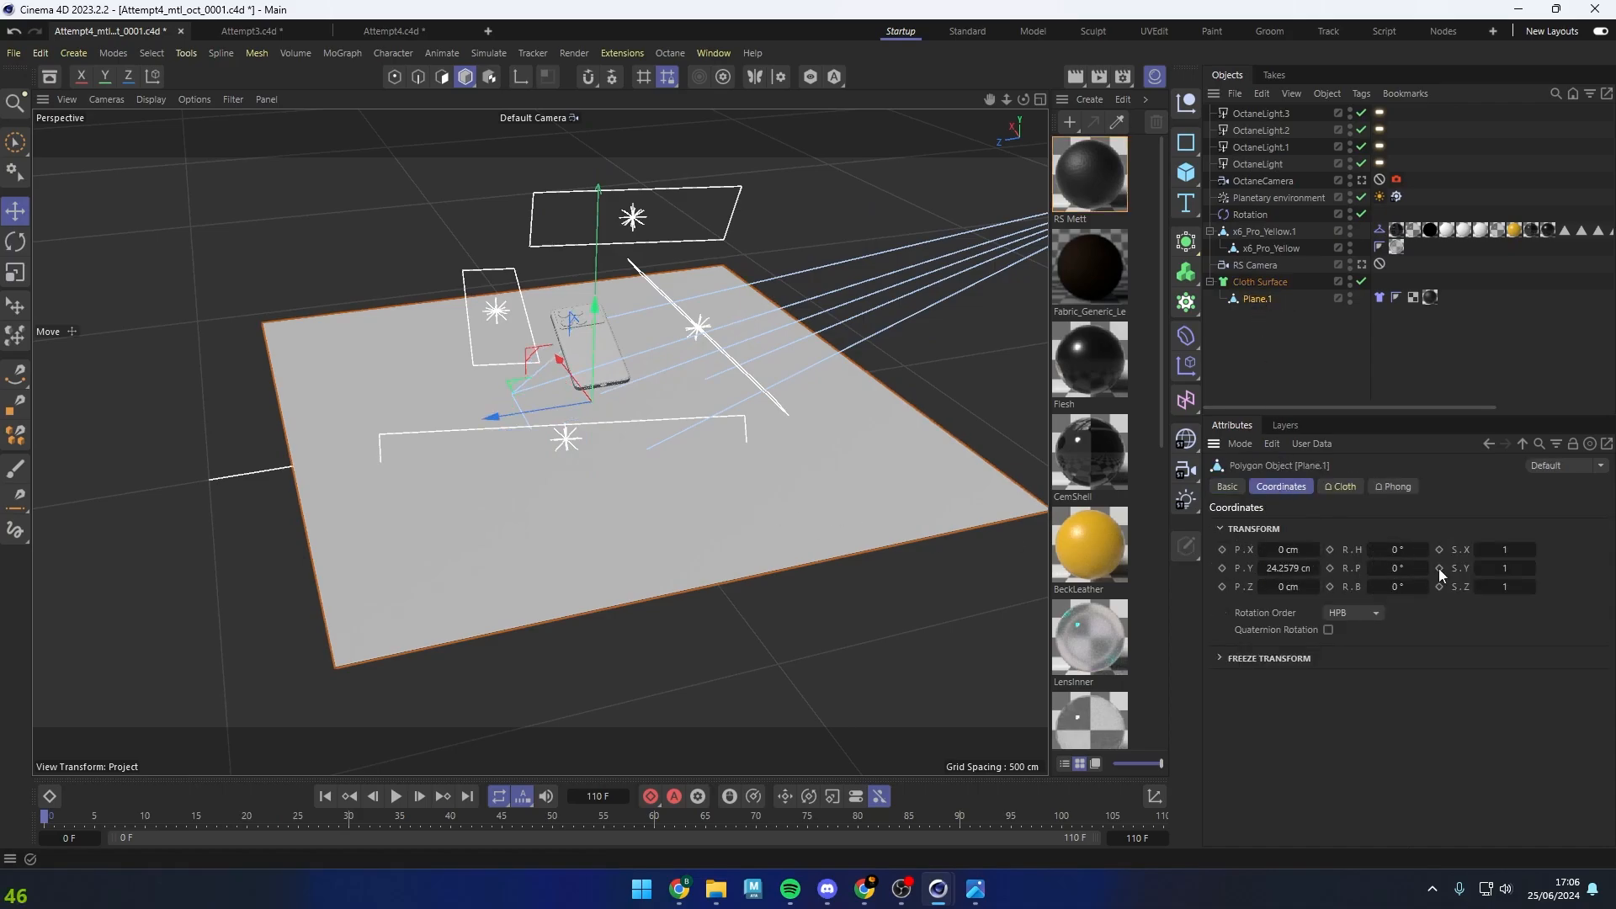
{"action": "left_click_drag", "start_coordinate": [1396, 549], "coordinate": [1400, 552]}
{"action": "type", "text": "0"}
{"action": "key", "text": "Return"}
{"action": "left_click", "coordinate": [1273, 332]}
Look up where the Rotation force is found among the simulation forces
{"action": "left_click", "coordinate": [1250, 213]}
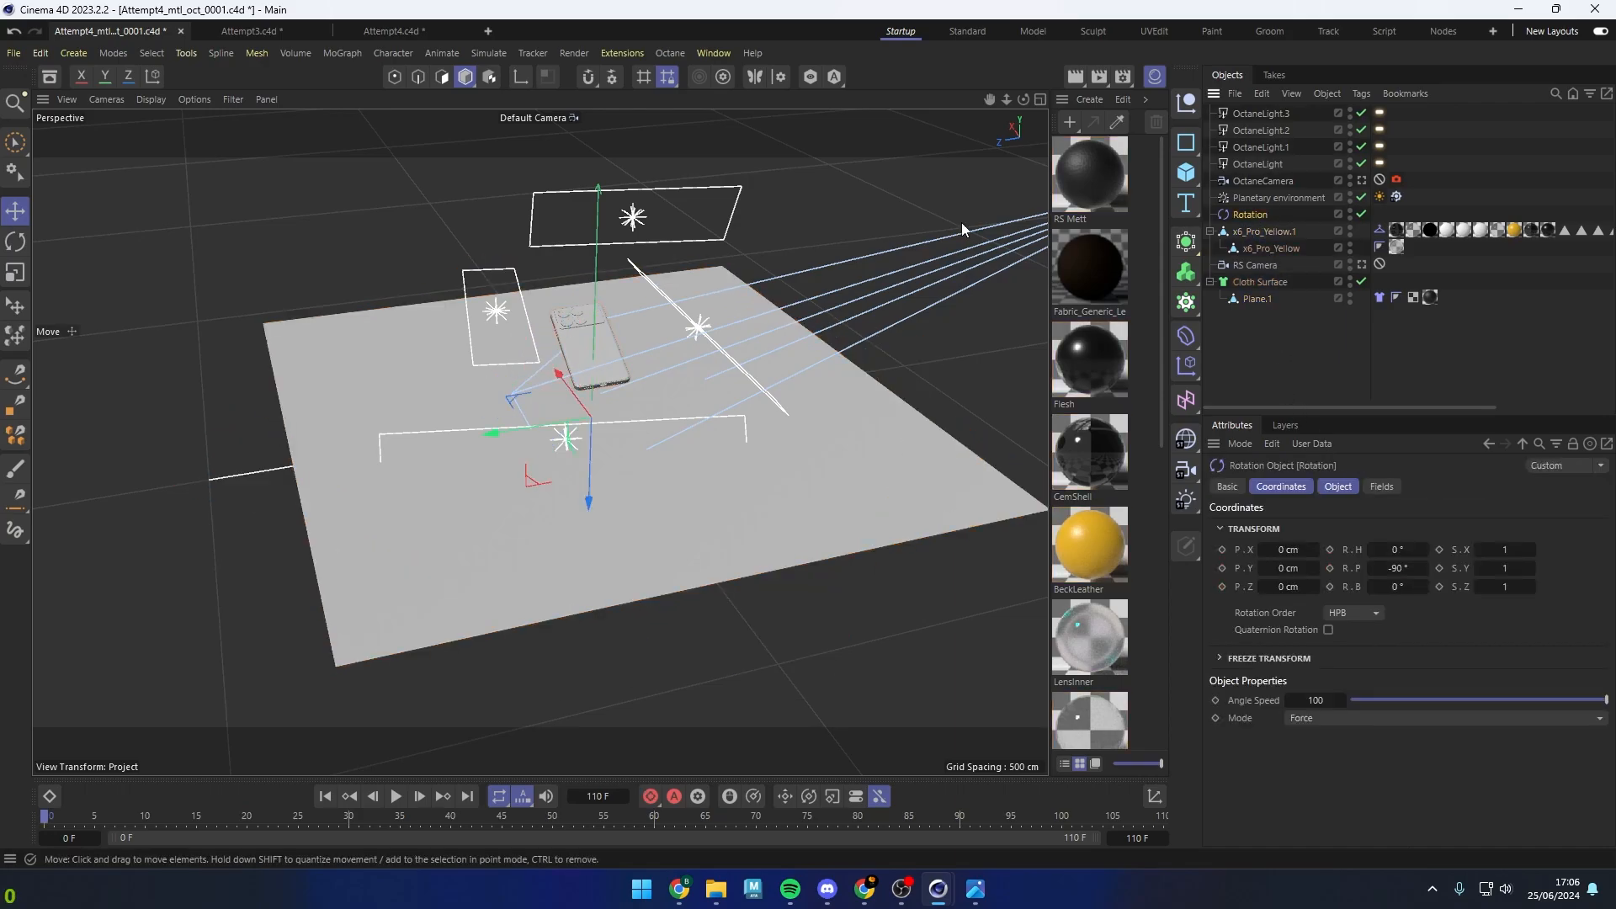
{"action": "left_click", "coordinate": [386, 53]}
{"action": "mouse_move", "coordinate": [485, 53]}
{"action": "mouse_move", "coordinate": [498, 86]}
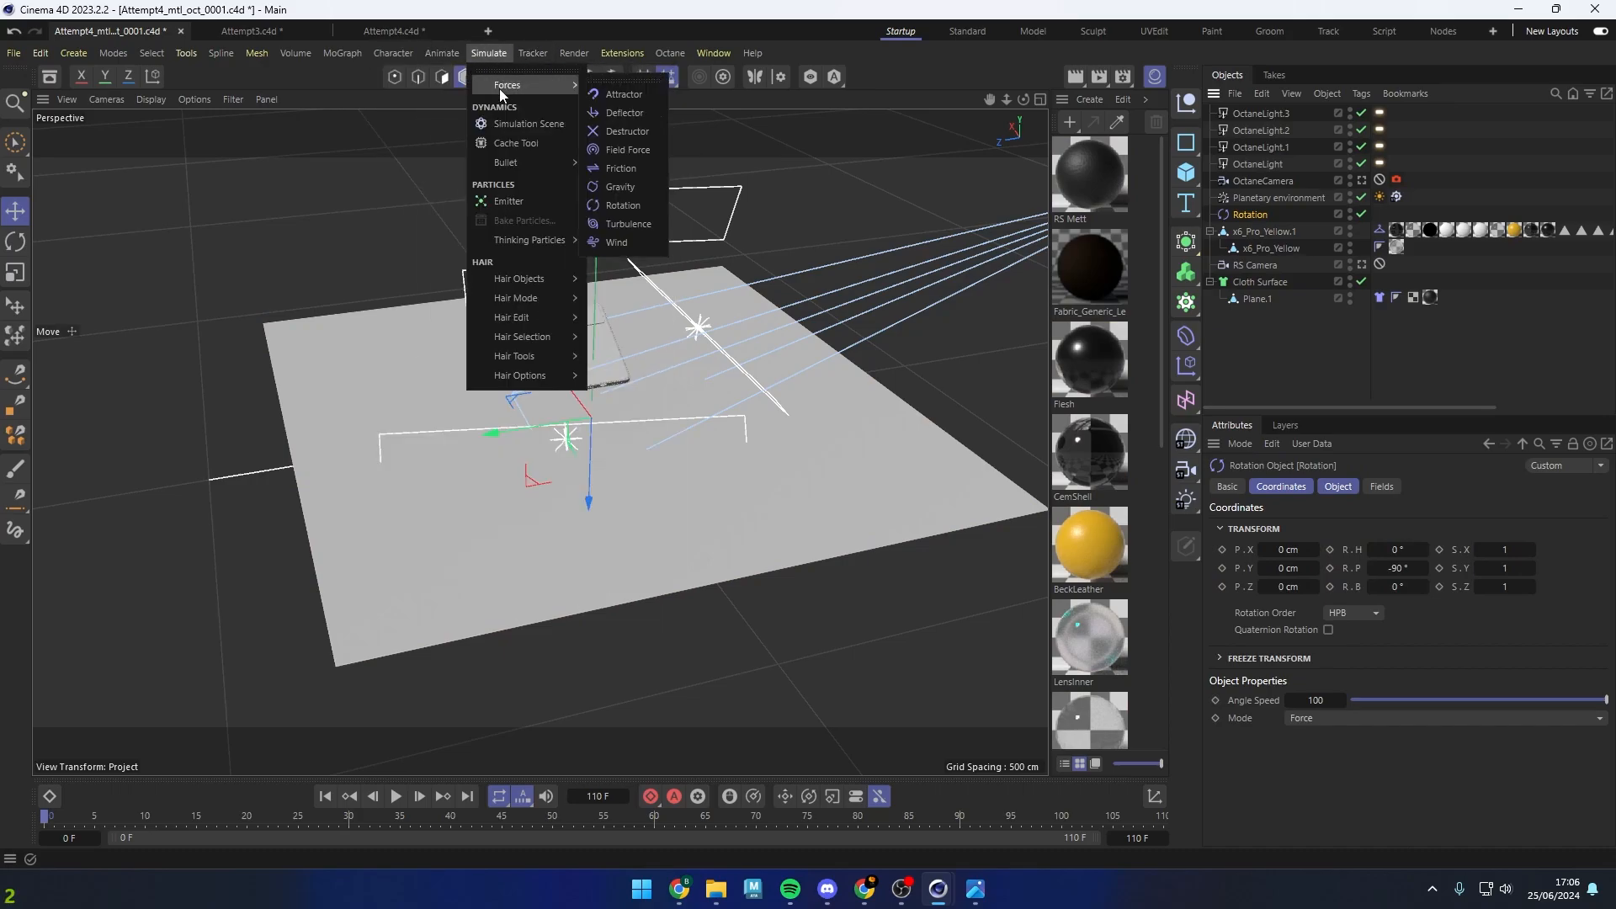
{"action": "left_click", "coordinate": [586, 23]}
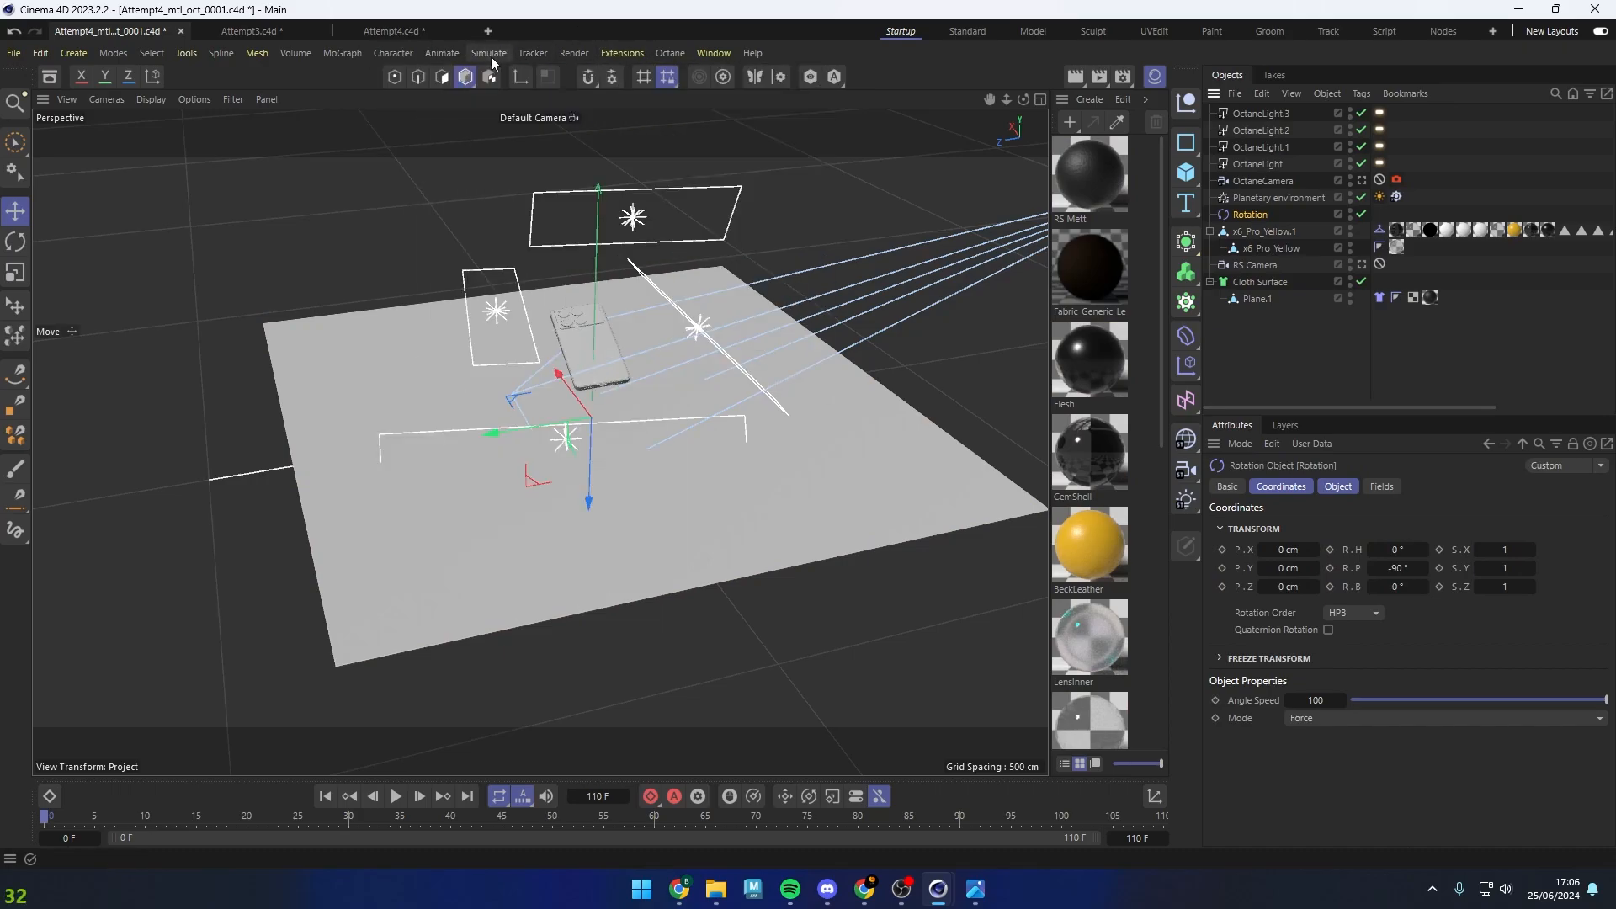
{"action": "left_click", "coordinate": [490, 57]}
{"action": "left_click", "coordinate": [515, 54]}
Examine the Rotation force's angle speed and mode settings
{"action": "mouse_move", "coordinate": [623, 384]}
{"action": "right_mouse_down", "text": "alt"}
{"action": "mouse_move", "coordinate": [775, 411]}
{"action": "mouse_move", "coordinate": [612, 406]}
{"action": "right_mouse_up", "text": "alt"}
{"action": "middle_click_drag", "start_coordinate": [612, 405], "coordinate": [528, 386], "text": "alt"}
{"action": "right_click_drag", "start_coordinate": [528, 385], "coordinate": [558, 391], "text": "alt"}
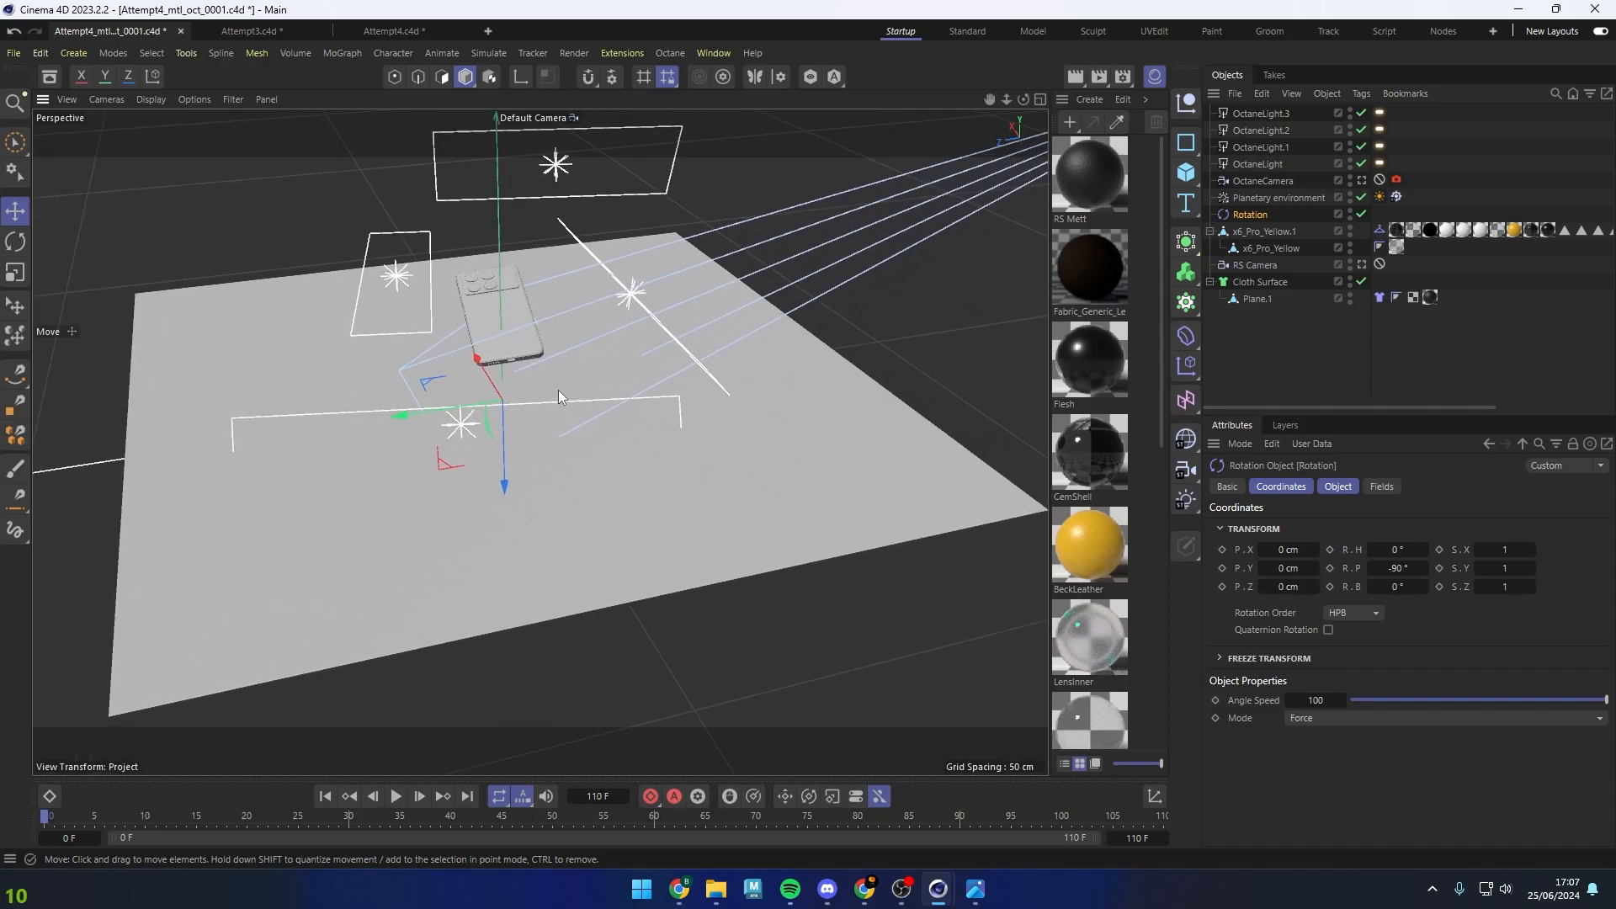
{"action": "middle_click_drag", "start_coordinate": [558, 391], "coordinate": [590, 421], "text": "alt"}
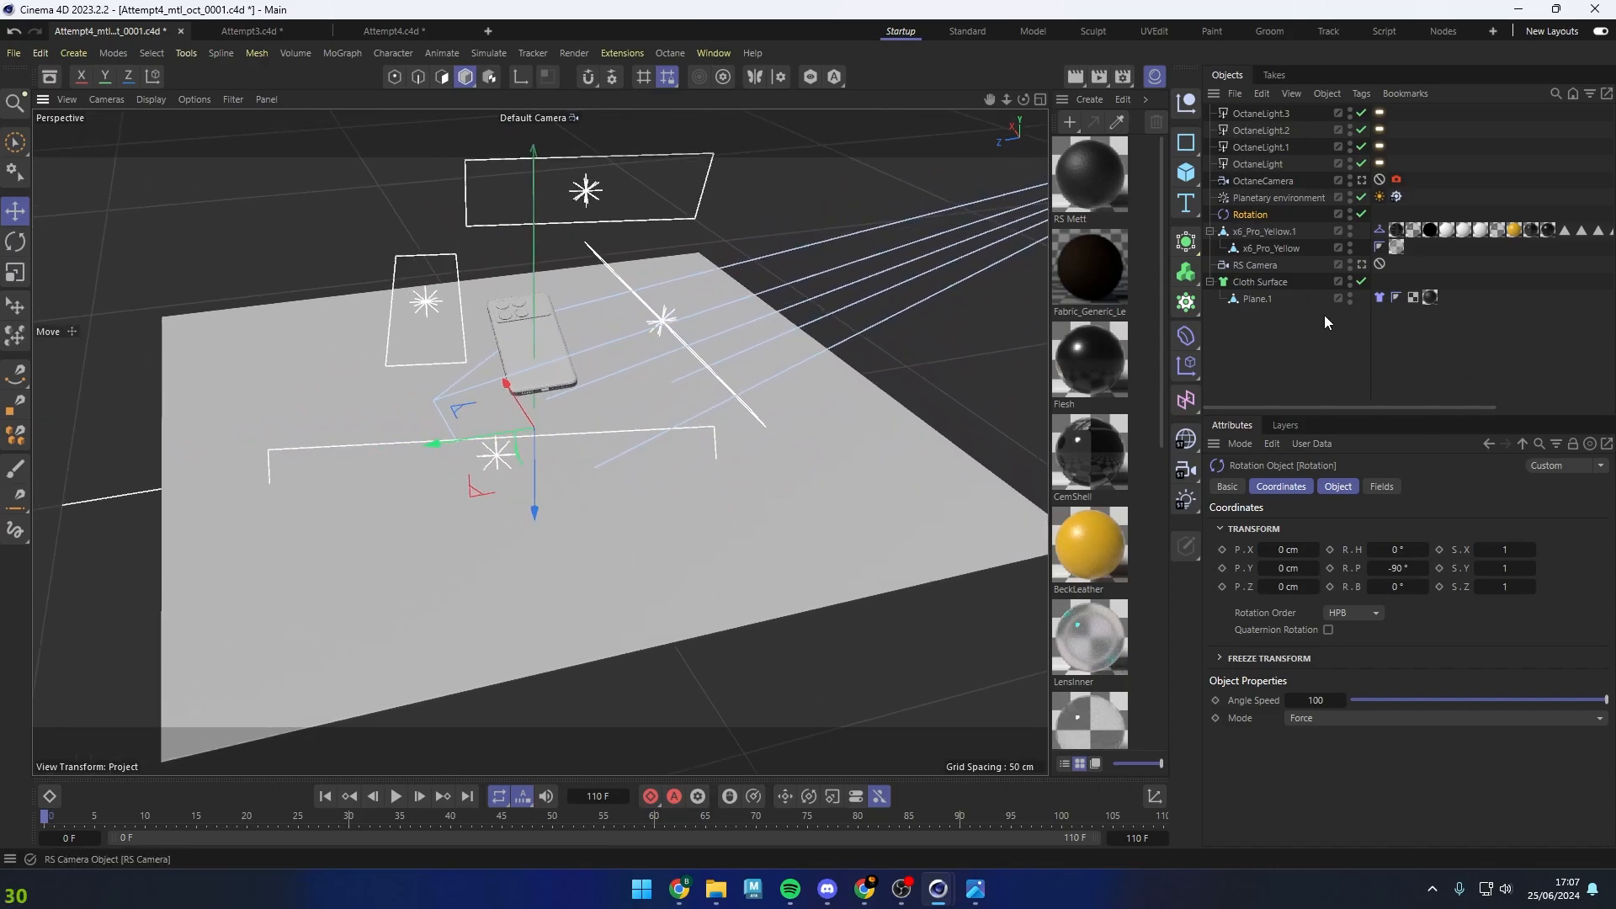
{"action": "left_click", "coordinate": [1370, 486]}
{"action": "left_click", "coordinate": [1340, 486]}
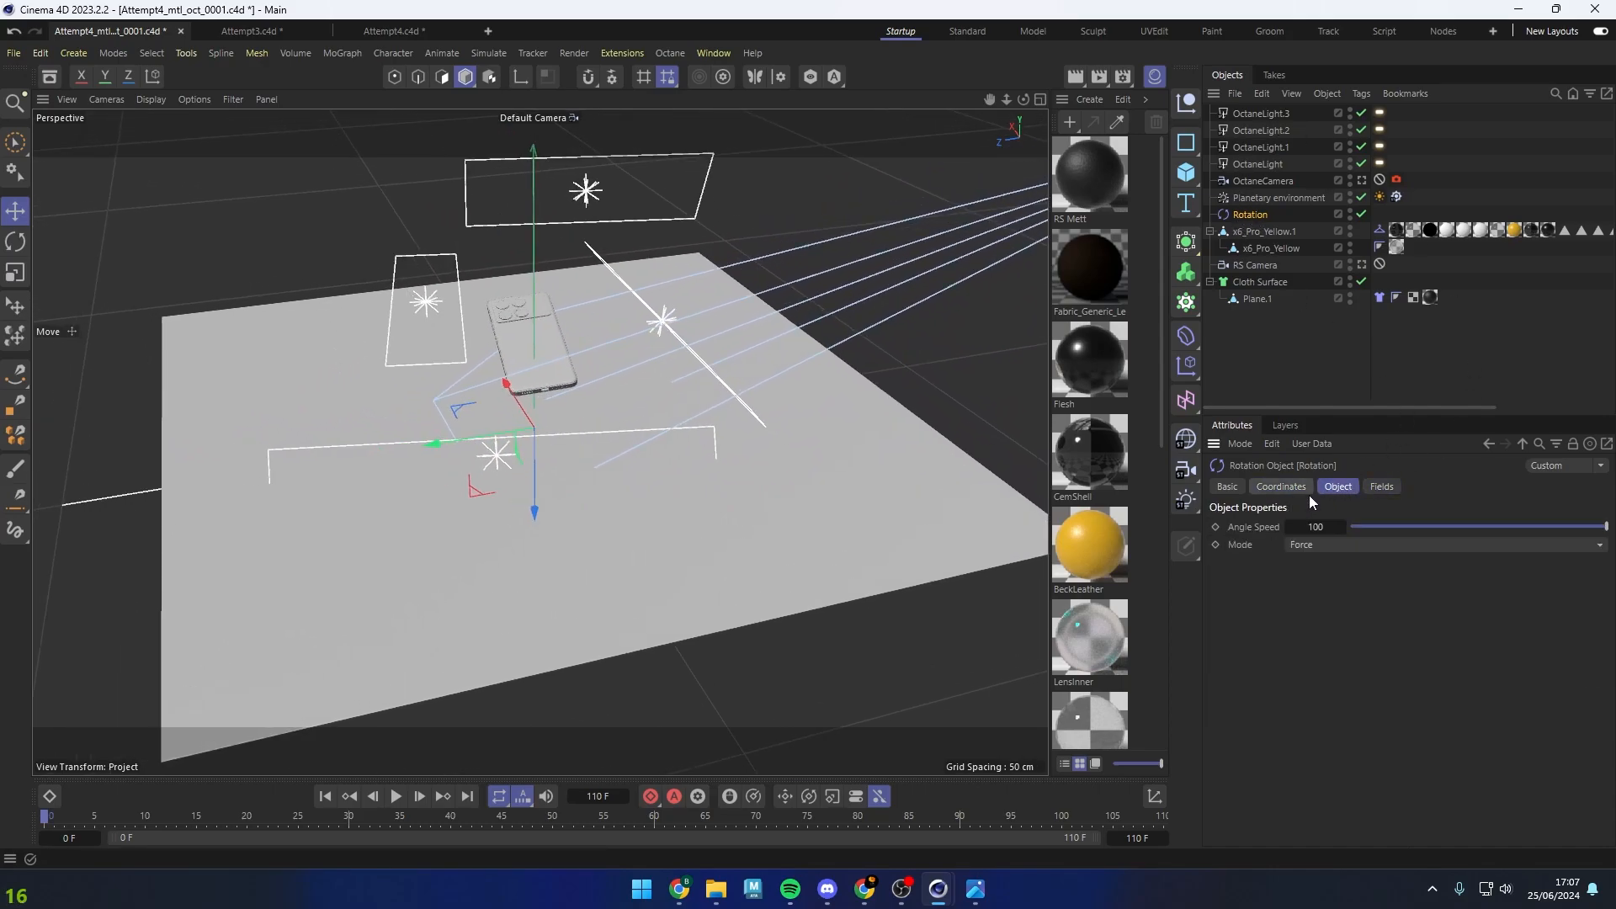
{"action": "left_click", "coordinate": [1335, 552]}
{"action": "left_click", "coordinate": [1363, 548]}
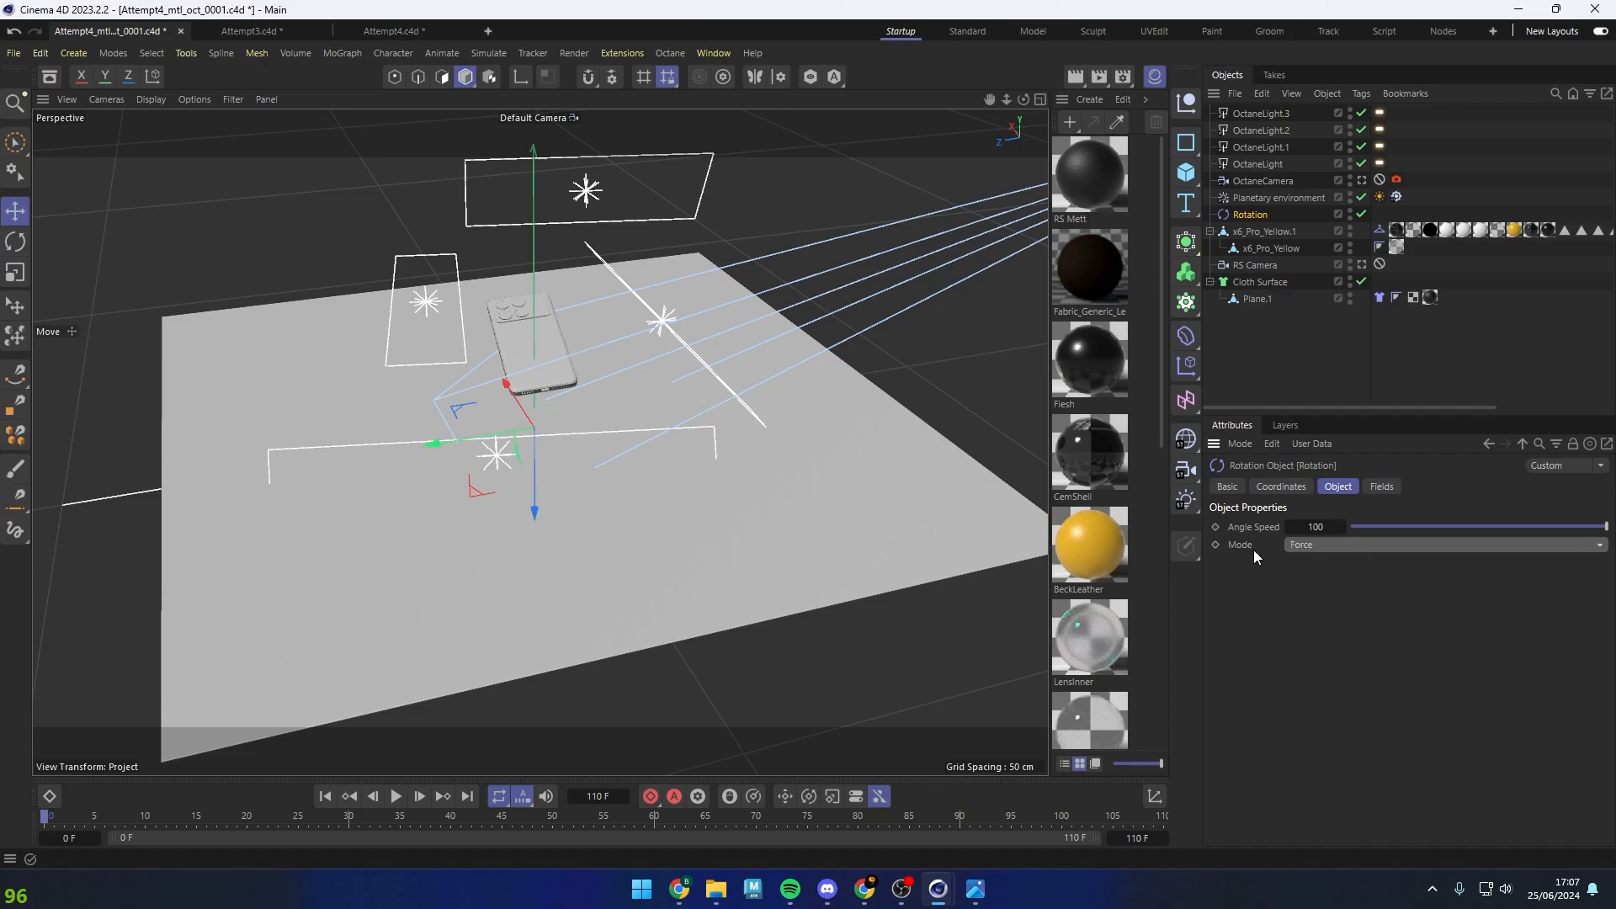
{"action": "left_click", "coordinate": [1325, 548]}
{"action": "left_click", "coordinate": [1246, 533]}
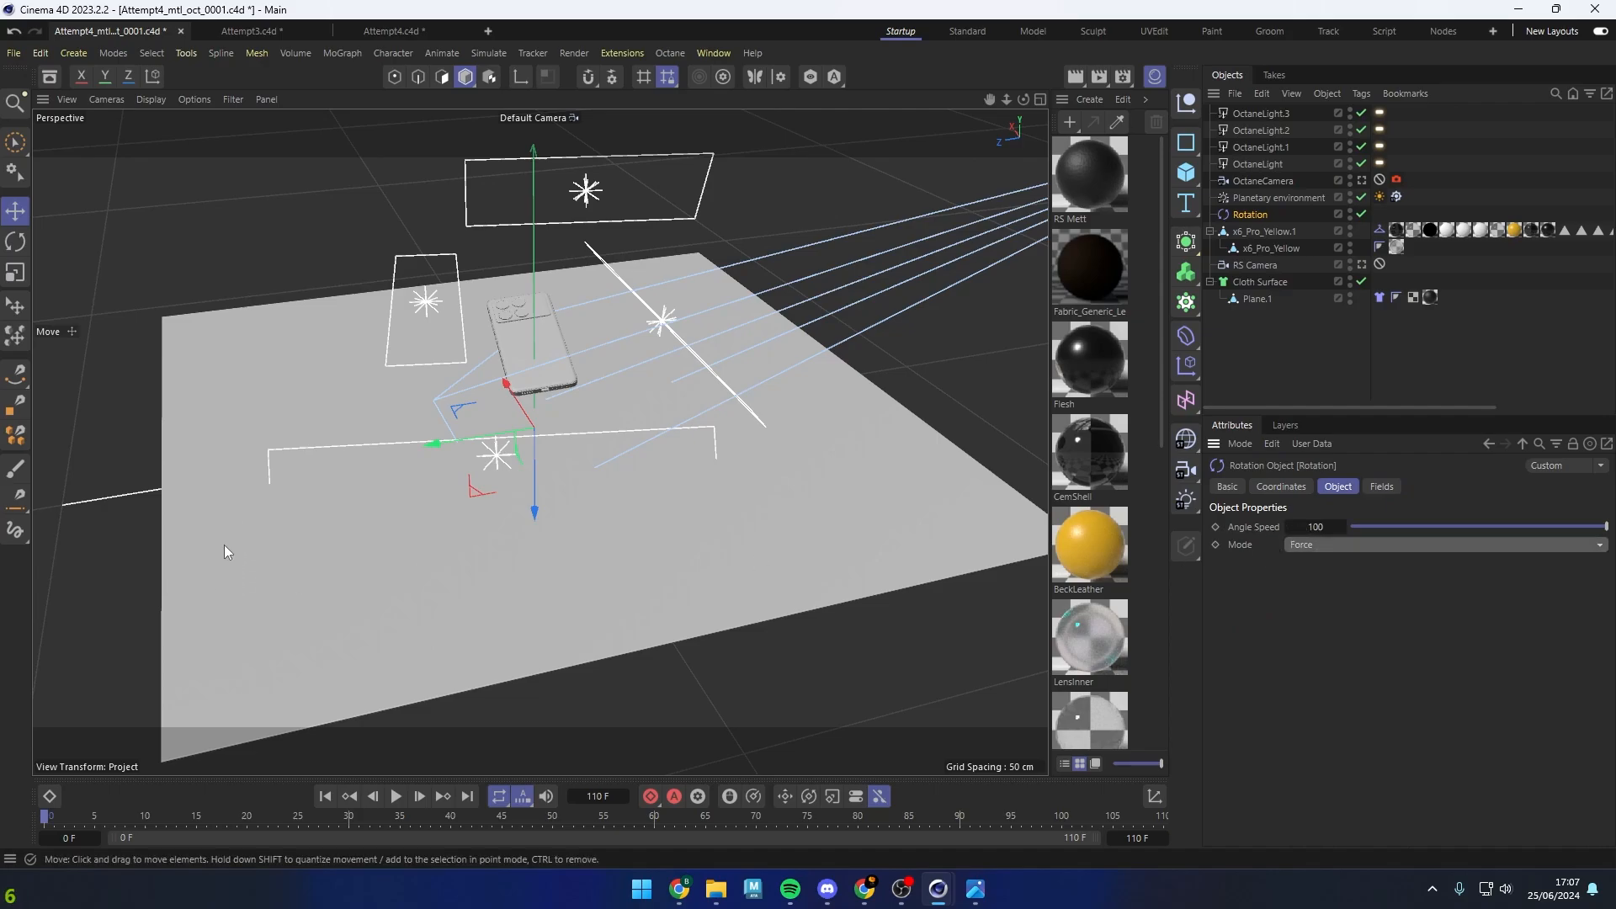
Check the Rotation force's pitch (R.P) and examine its axis orientation against the cloth plane from several angles
{"action": "left_click", "coordinate": [1259, 485]}
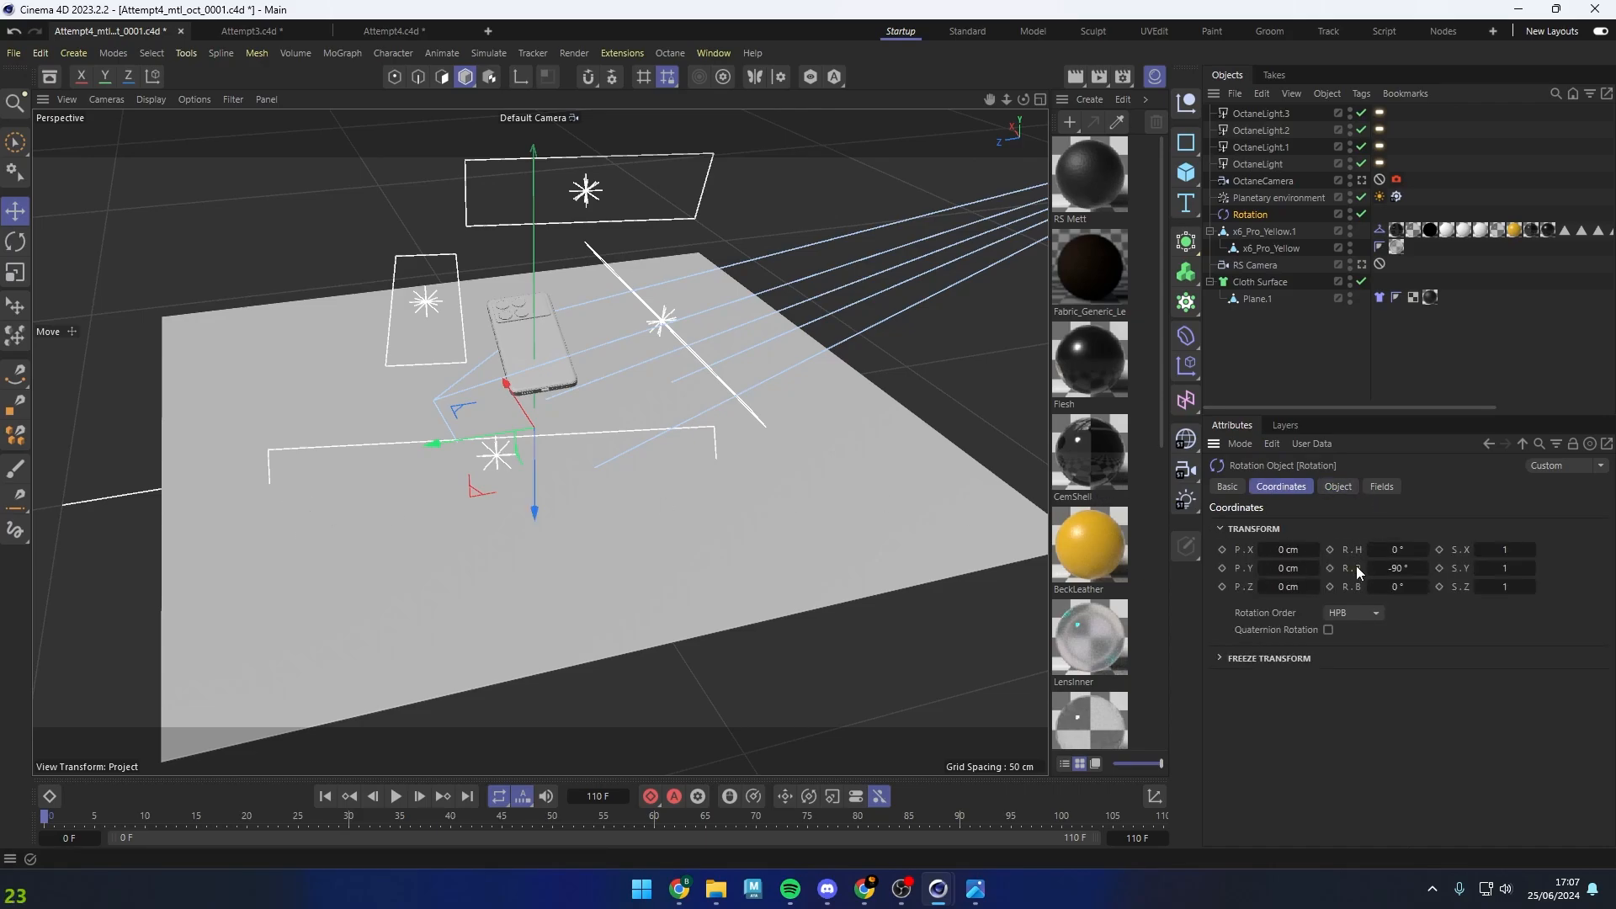
{"action": "left_click", "coordinate": [1397, 569]}
{"action": "mouse_move", "coordinate": [700, 515]}
{"action": "left_mouse_down", "text": "alt"}
{"action": "mouse_move", "coordinate": [568, 534]}
{"action": "mouse_move", "coordinate": [685, 495]}
{"action": "left_mouse_up", "text": "alt"}
{"action": "scroll", "coordinate": [563, 535], "scroll_direction": "down", "scroll_amount": 3}
{"action": "scroll", "coordinate": [550, 533], "scroll_direction": "up", "scroll_amount": 1}
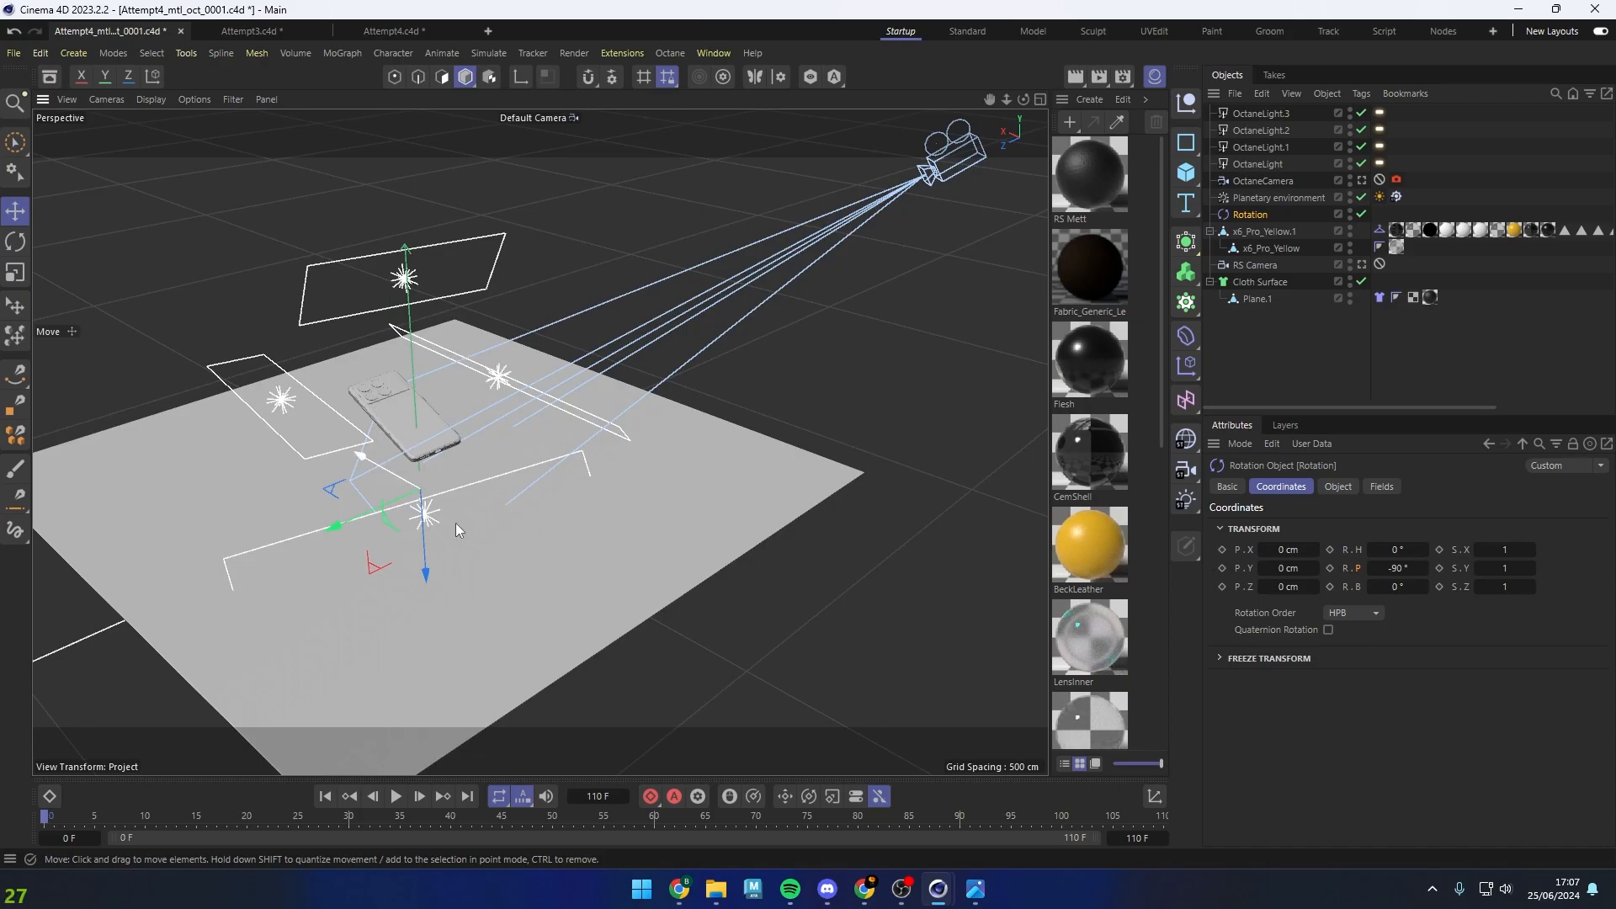
{"action": "left_click_drag", "start_coordinate": [517, 559], "coordinate": [524, 508], "text": "alt"}
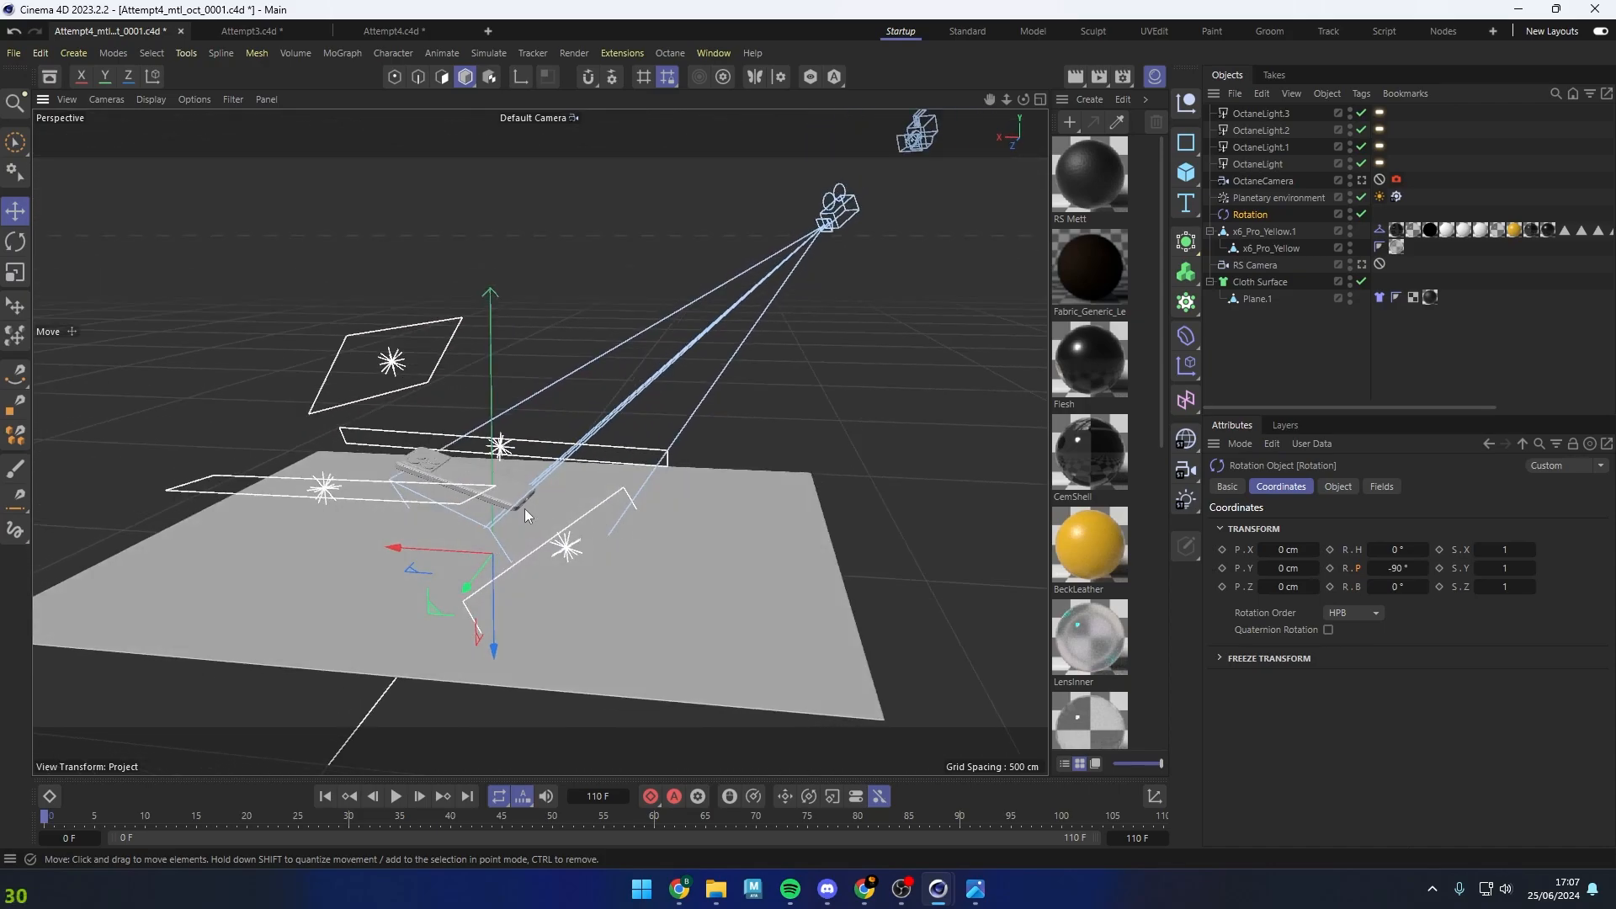
{"action": "left_click_drag", "start_coordinate": [791, 503], "coordinate": [619, 574], "text": "alt"}
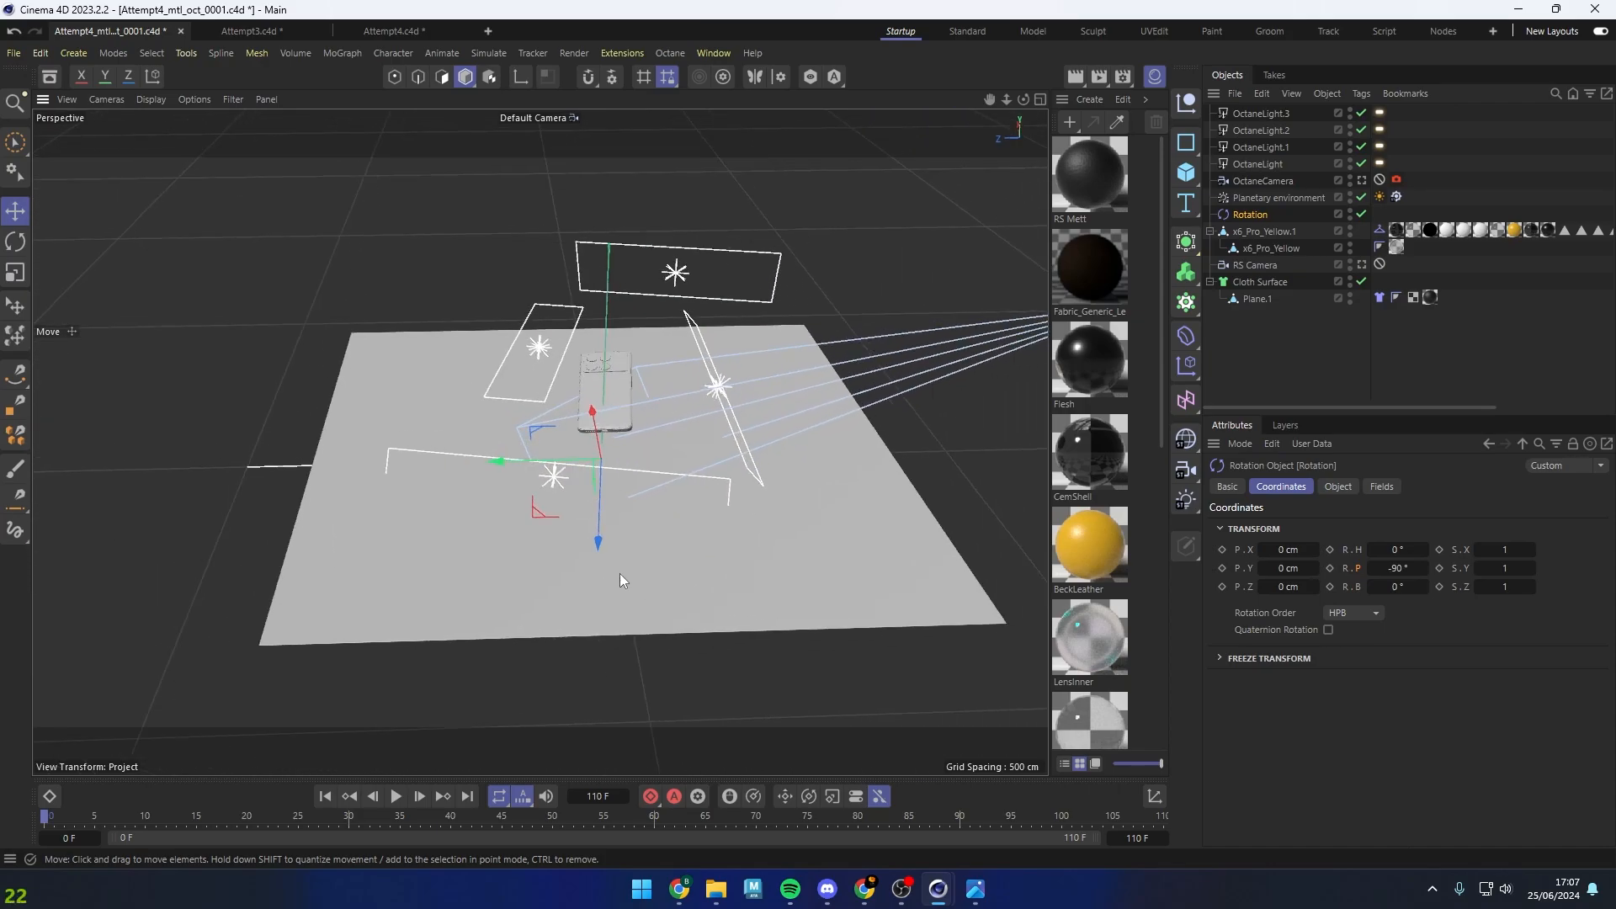
{"action": "left_click_drag", "start_coordinate": [593, 474], "coordinate": [566, 423], "text": "alt"}
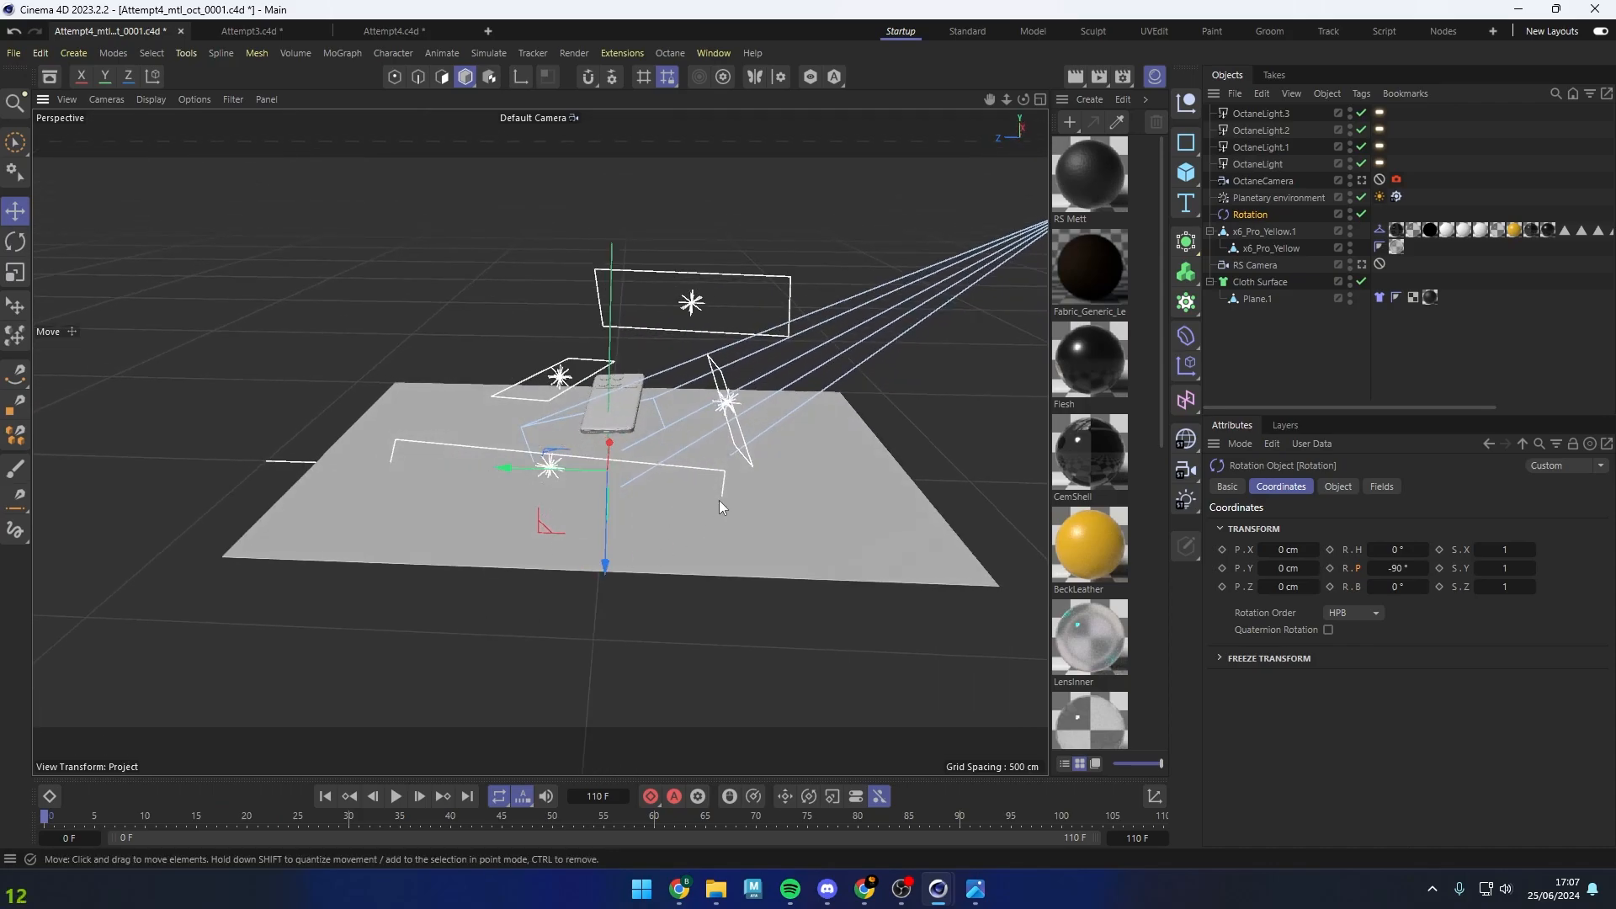
{"action": "left_click_drag", "start_coordinate": [621, 503], "coordinate": [588, 395], "text": "alt"}
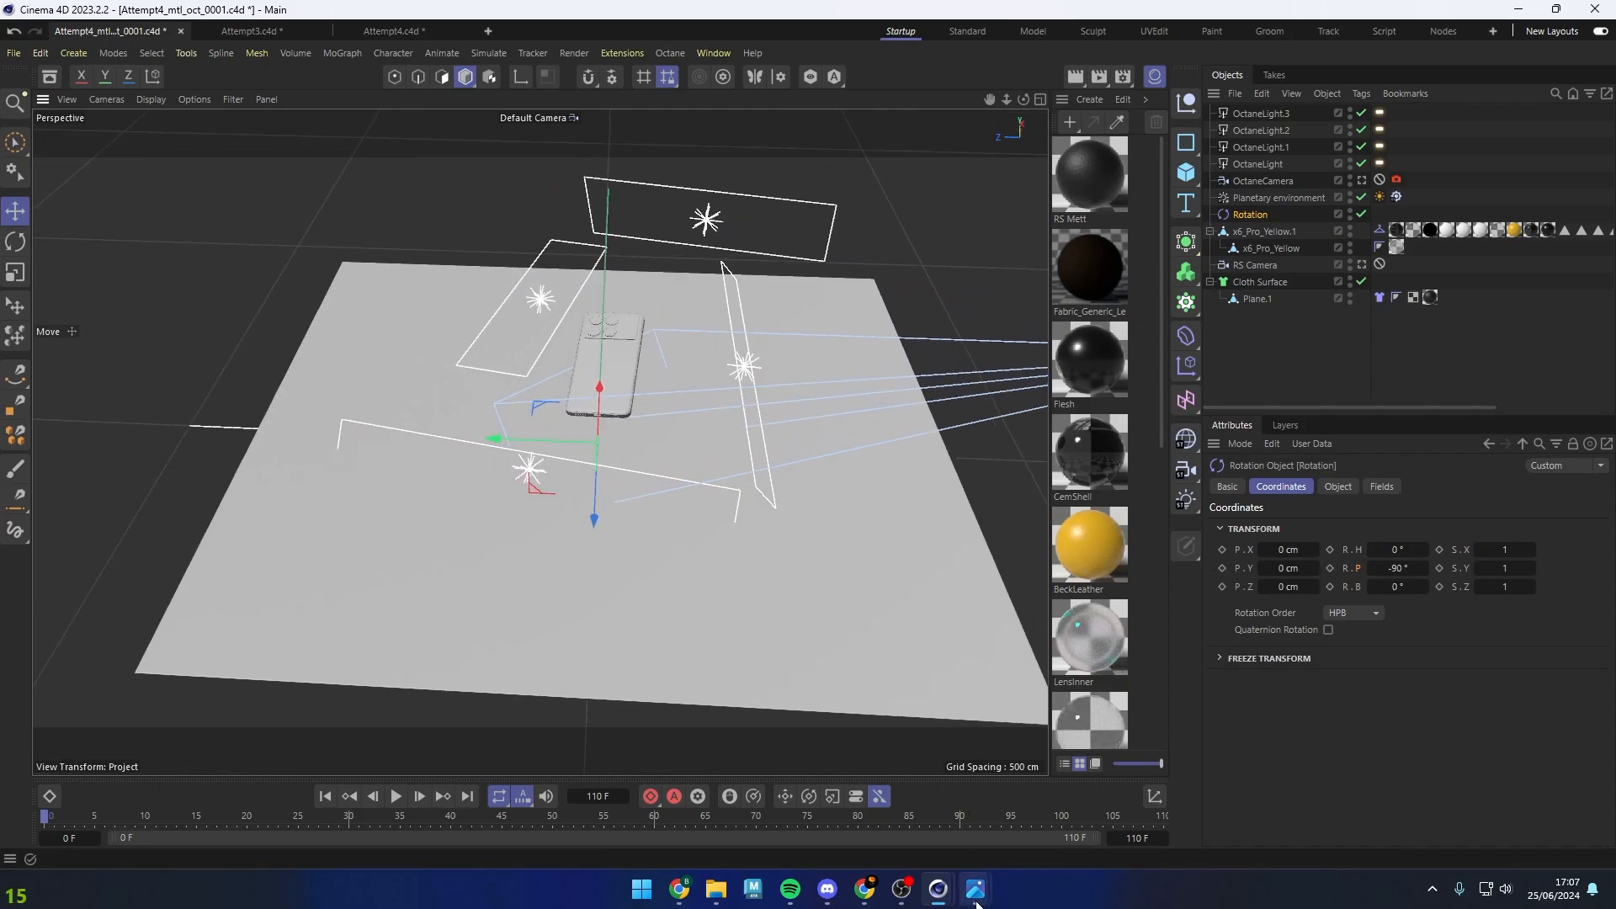
View the reference render test.png in the image viewer and return to the Cinema 4D scene
{"action": "mouse_move", "coordinate": [974, 888]}
{"action": "left_click", "coordinate": [1173, 810]}
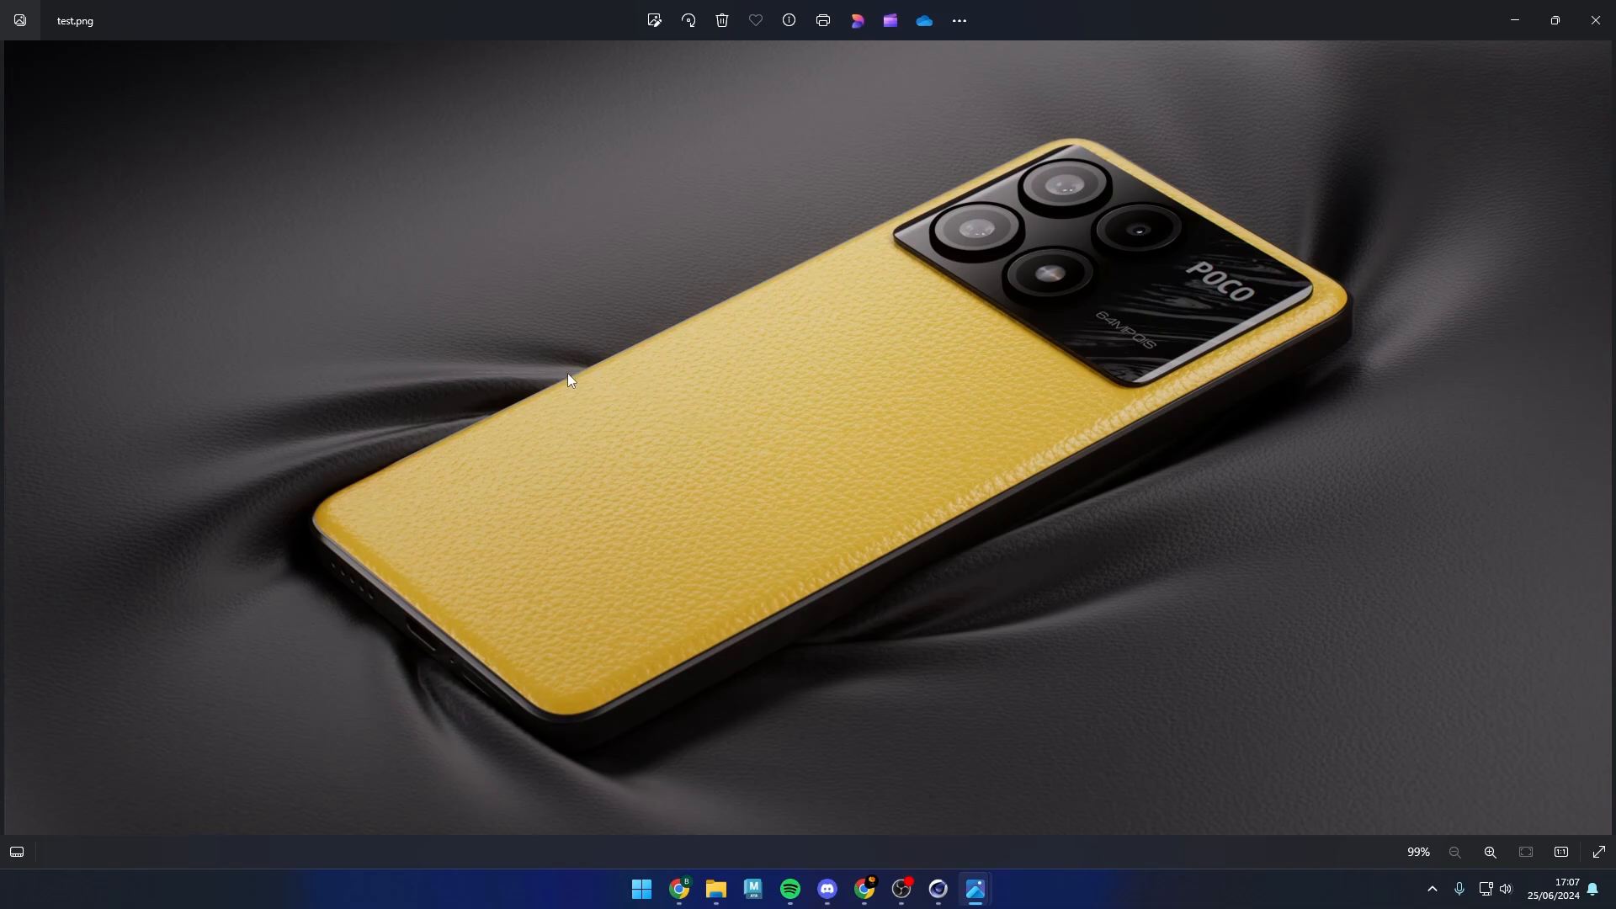
{"action": "left_click", "coordinate": [1499, 23]}
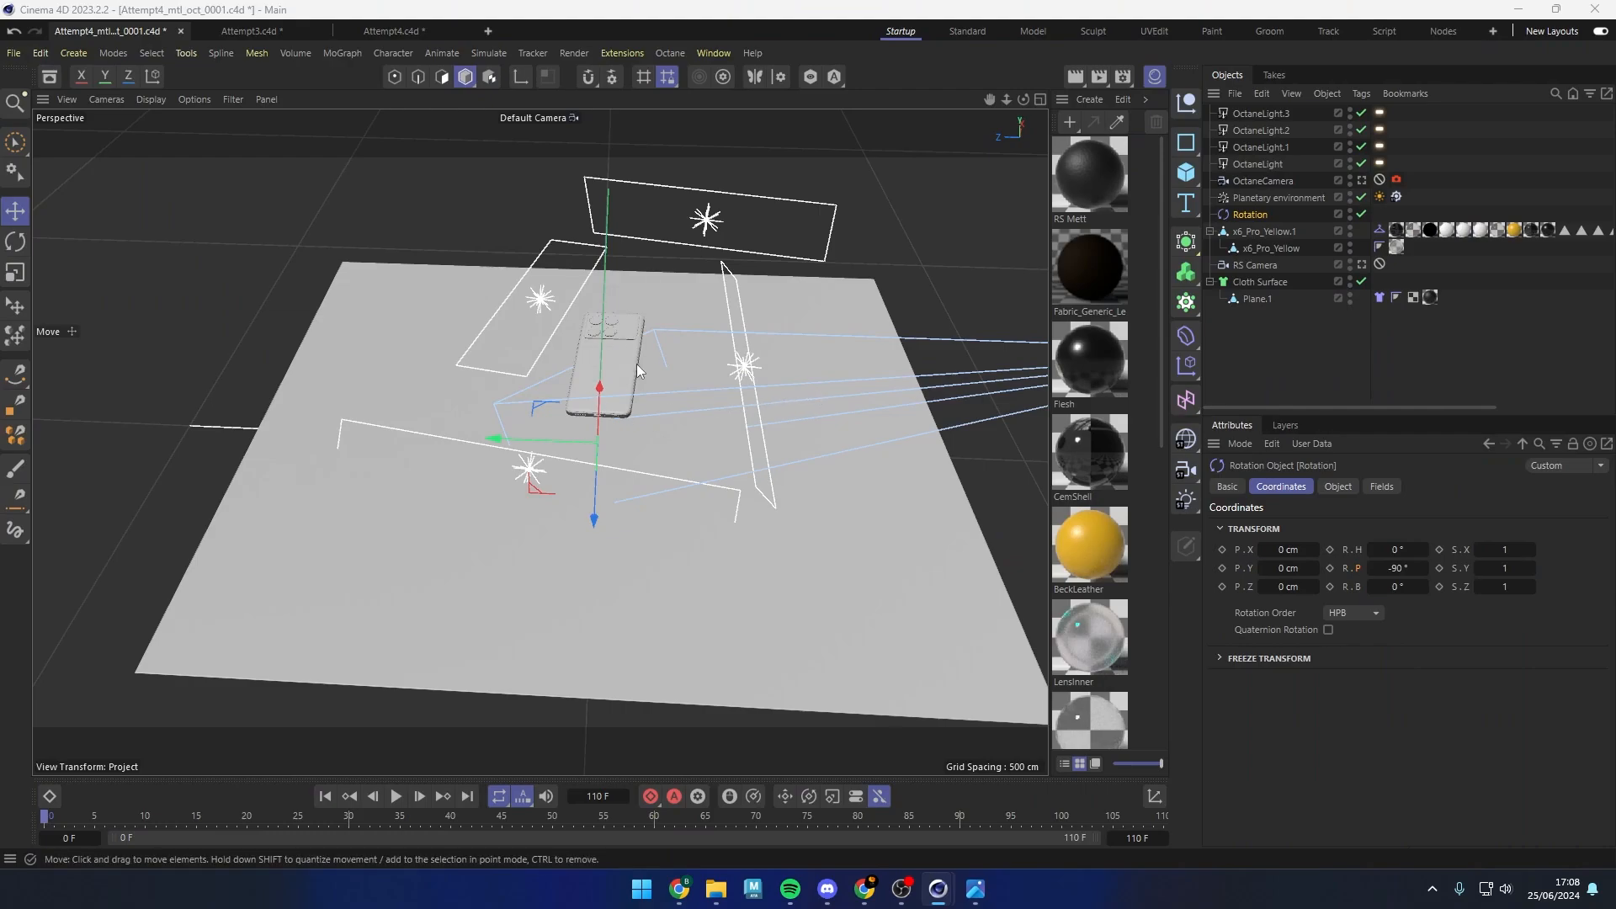
Display the scene in Quick Shading (Lines) to examine the cloth plane's polygon mesh
{"action": "left_click", "coordinate": [1256, 297]}
{"action": "left_click", "coordinate": [404, 219]}
{"action": "left_click", "coordinate": [393, 317]}
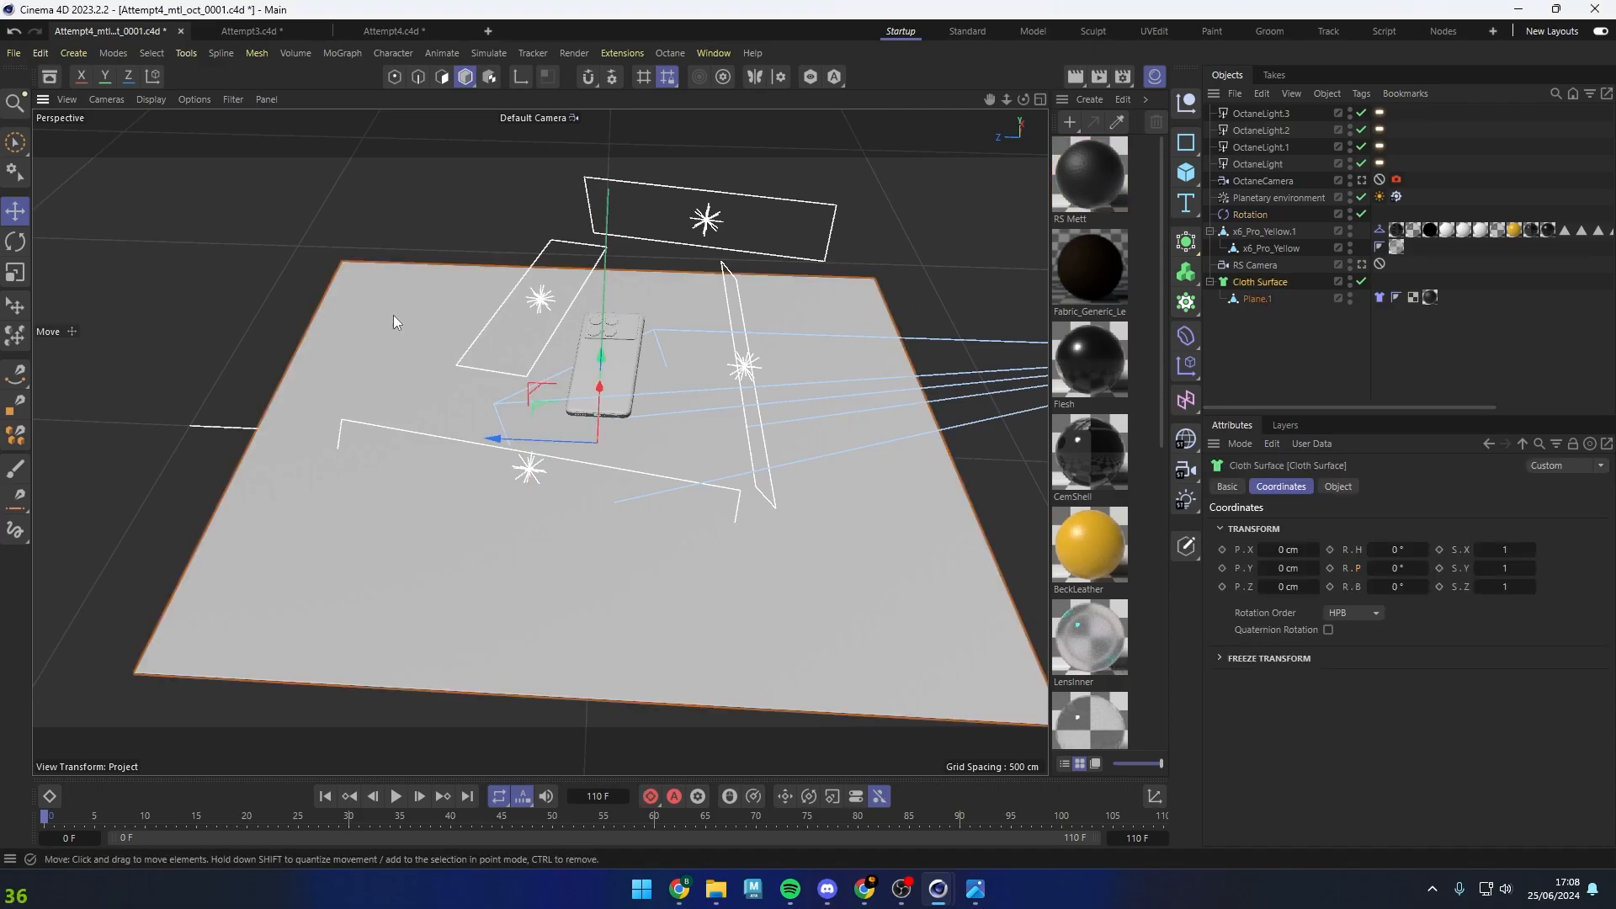
{"action": "right_click_drag", "start_coordinate": [581, 482], "coordinate": [729, 469], "text": "alt"}
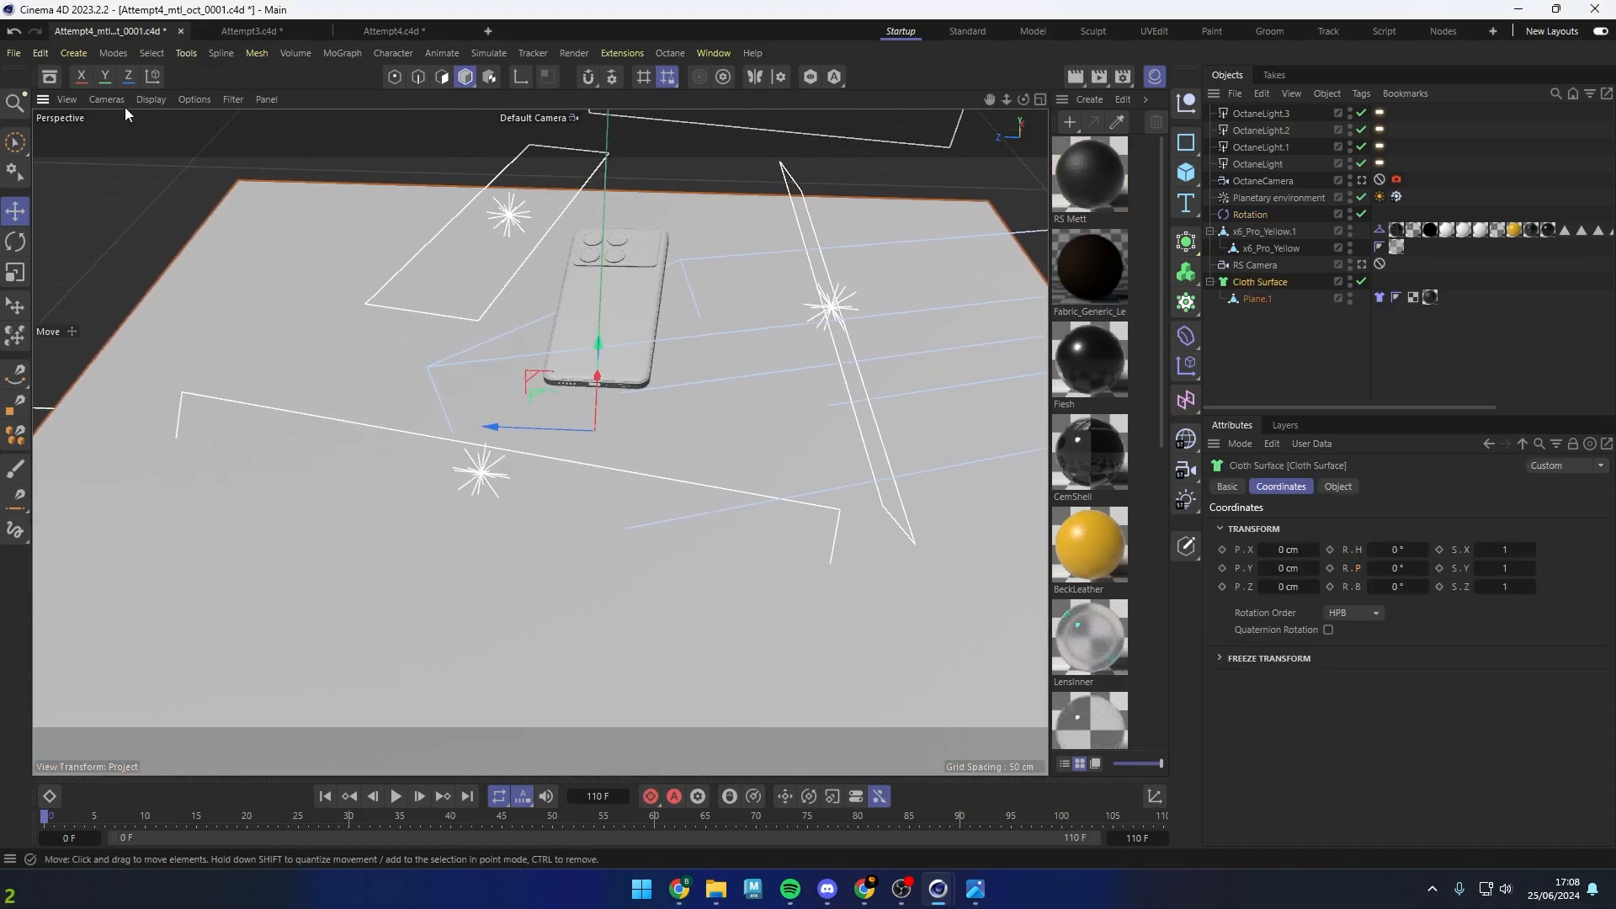
{"action": "left_click", "coordinate": [144, 99]}
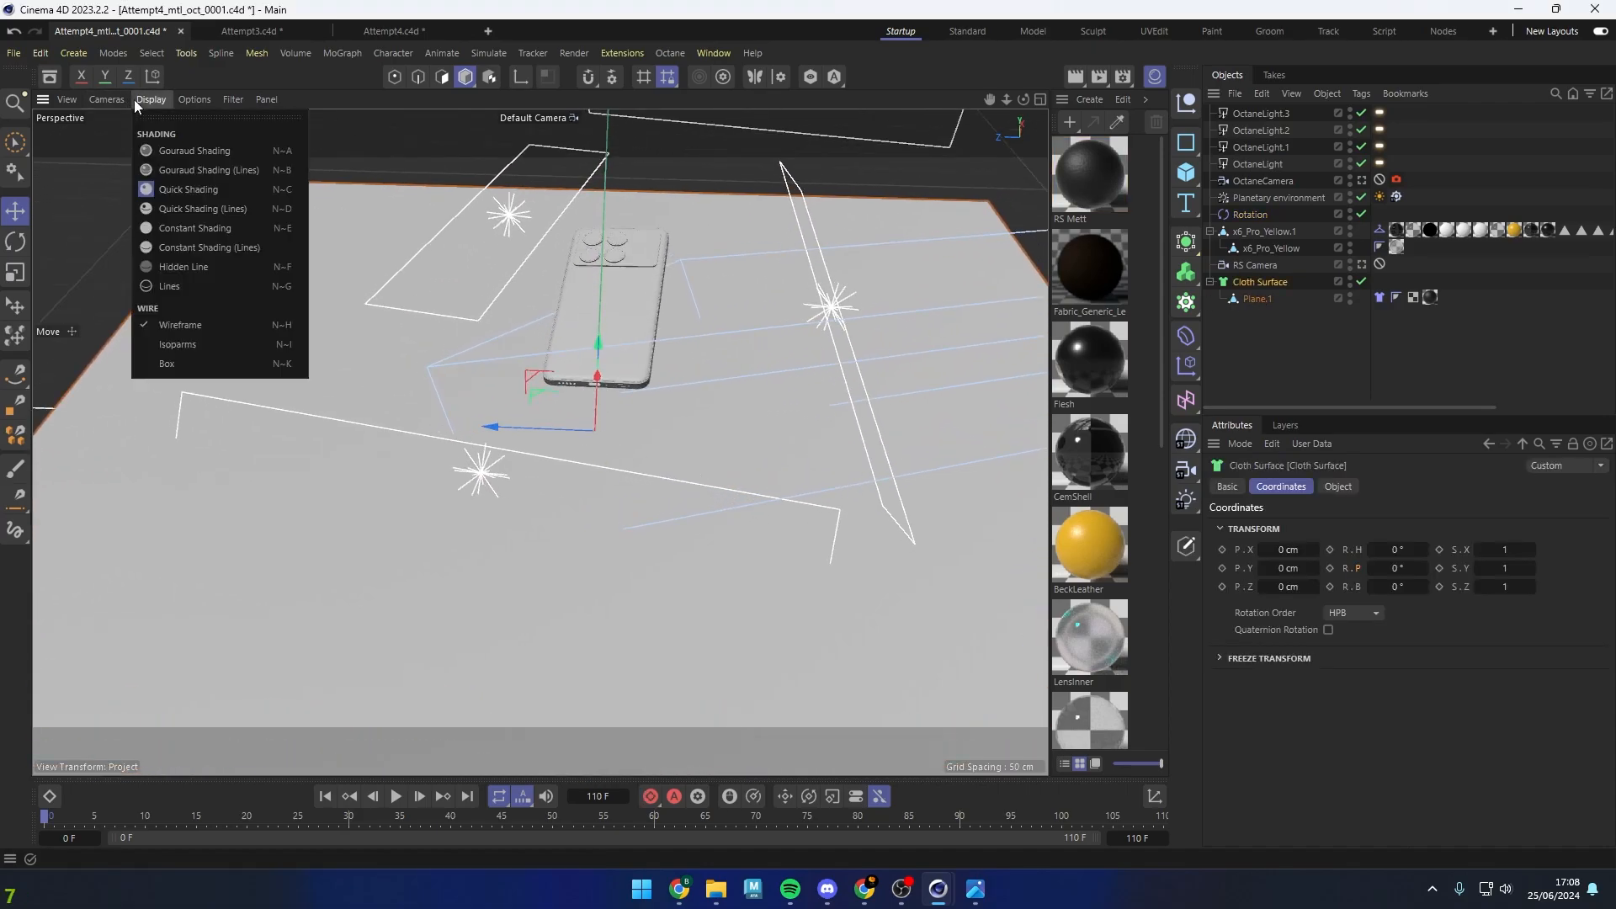
{"action": "left_click", "coordinate": [199, 210]}
{"action": "left_click_drag", "start_coordinate": [413, 367], "coordinate": [305, 356], "text": "alt"}
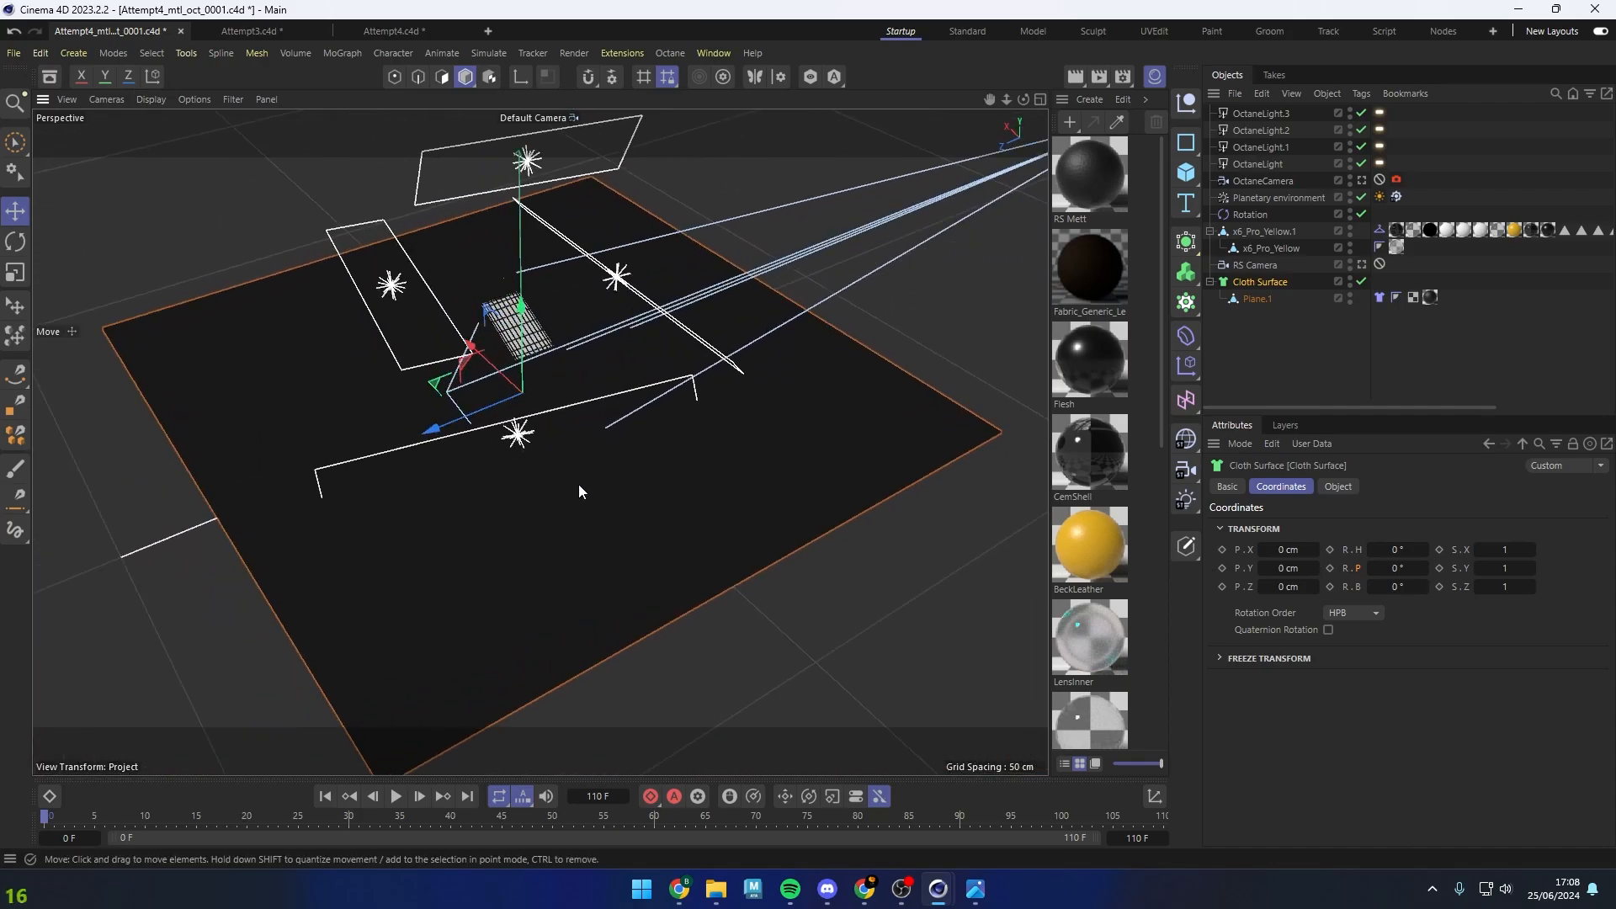
Turn off the Cloth Surface object and return the viewport display to Quick Shading
{"action": "left_click", "coordinate": [1360, 282]}
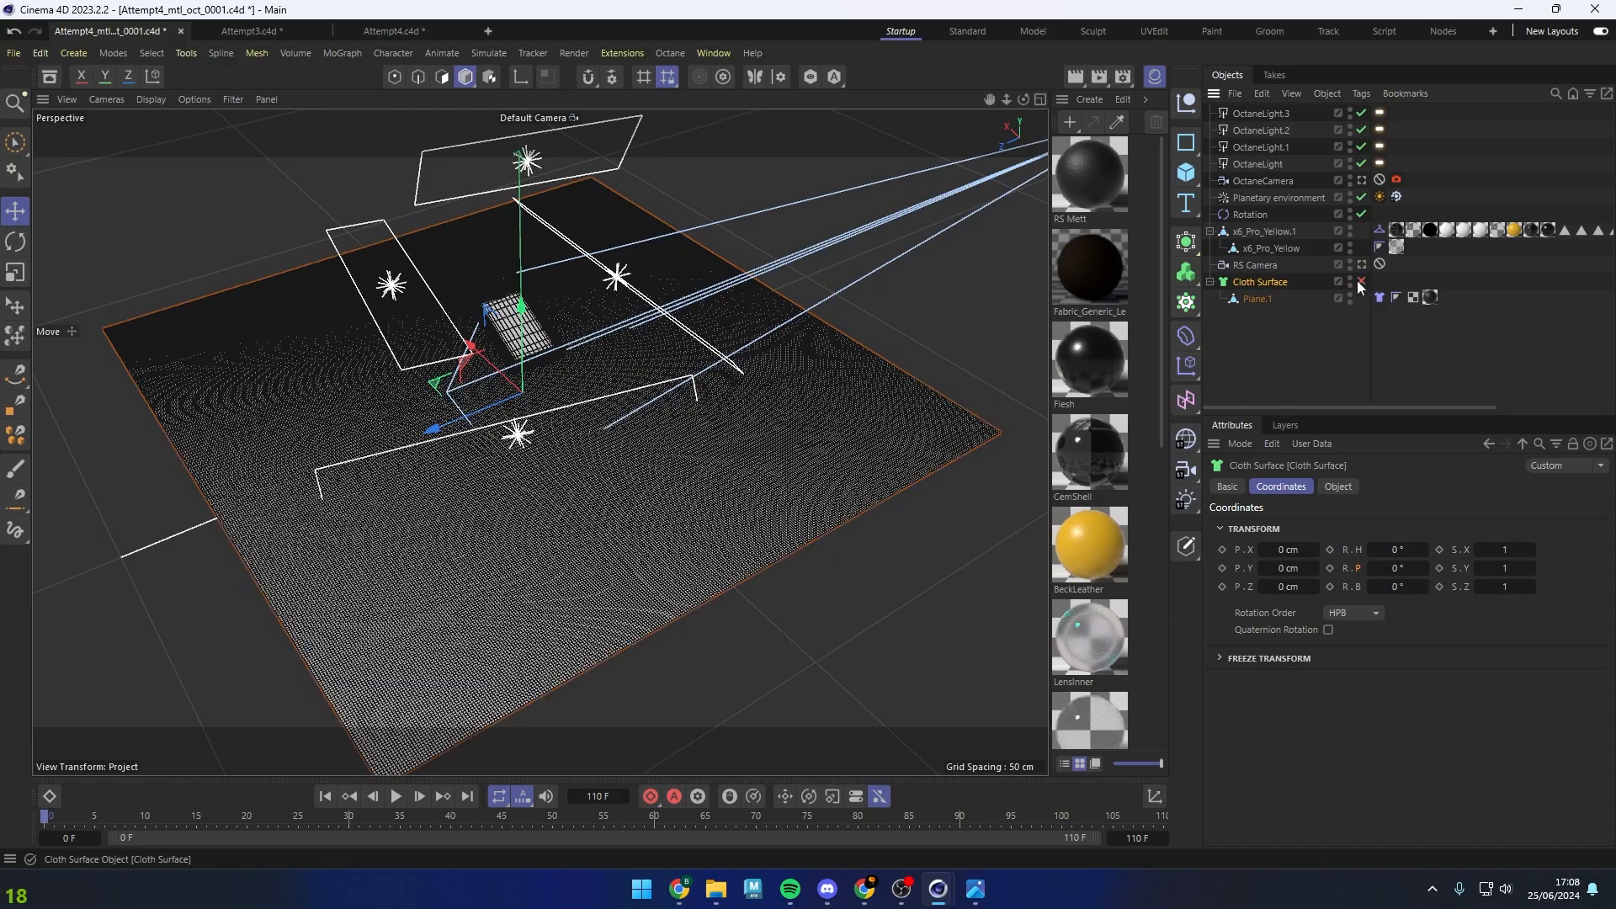
{"action": "left_click_drag", "start_coordinate": [543, 312], "coordinate": [528, 392], "text": "alt"}
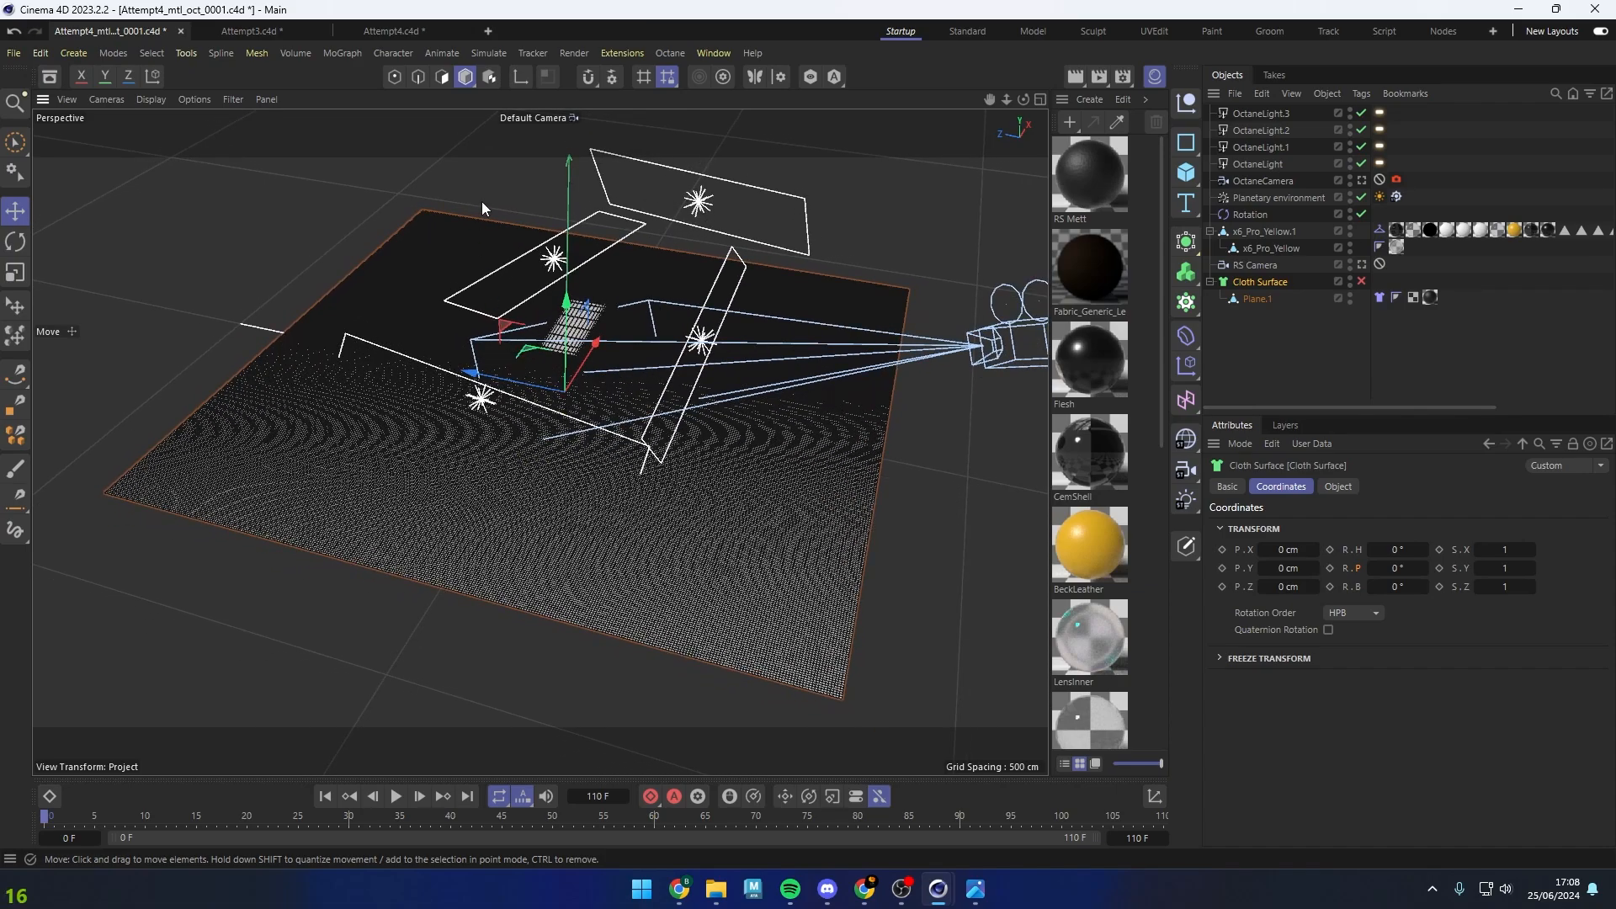
{"action": "left_click", "coordinate": [143, 97]}
{"action": "left_click", "coordinate": [177, 189]}
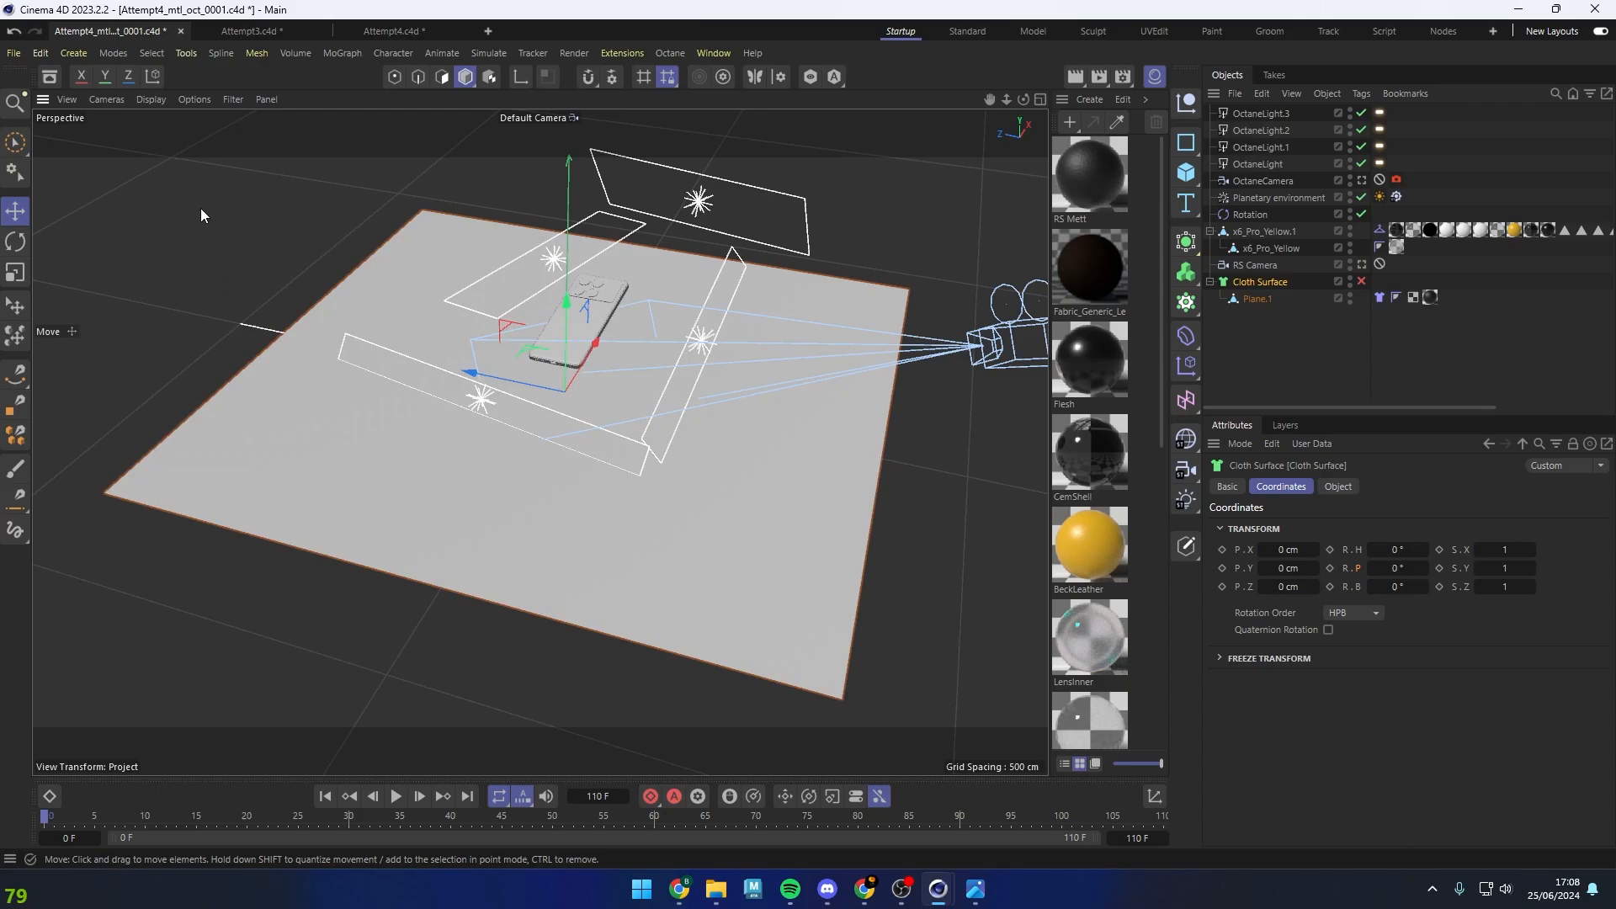
{"action": "left_click", "coordinate": [458, 392]}
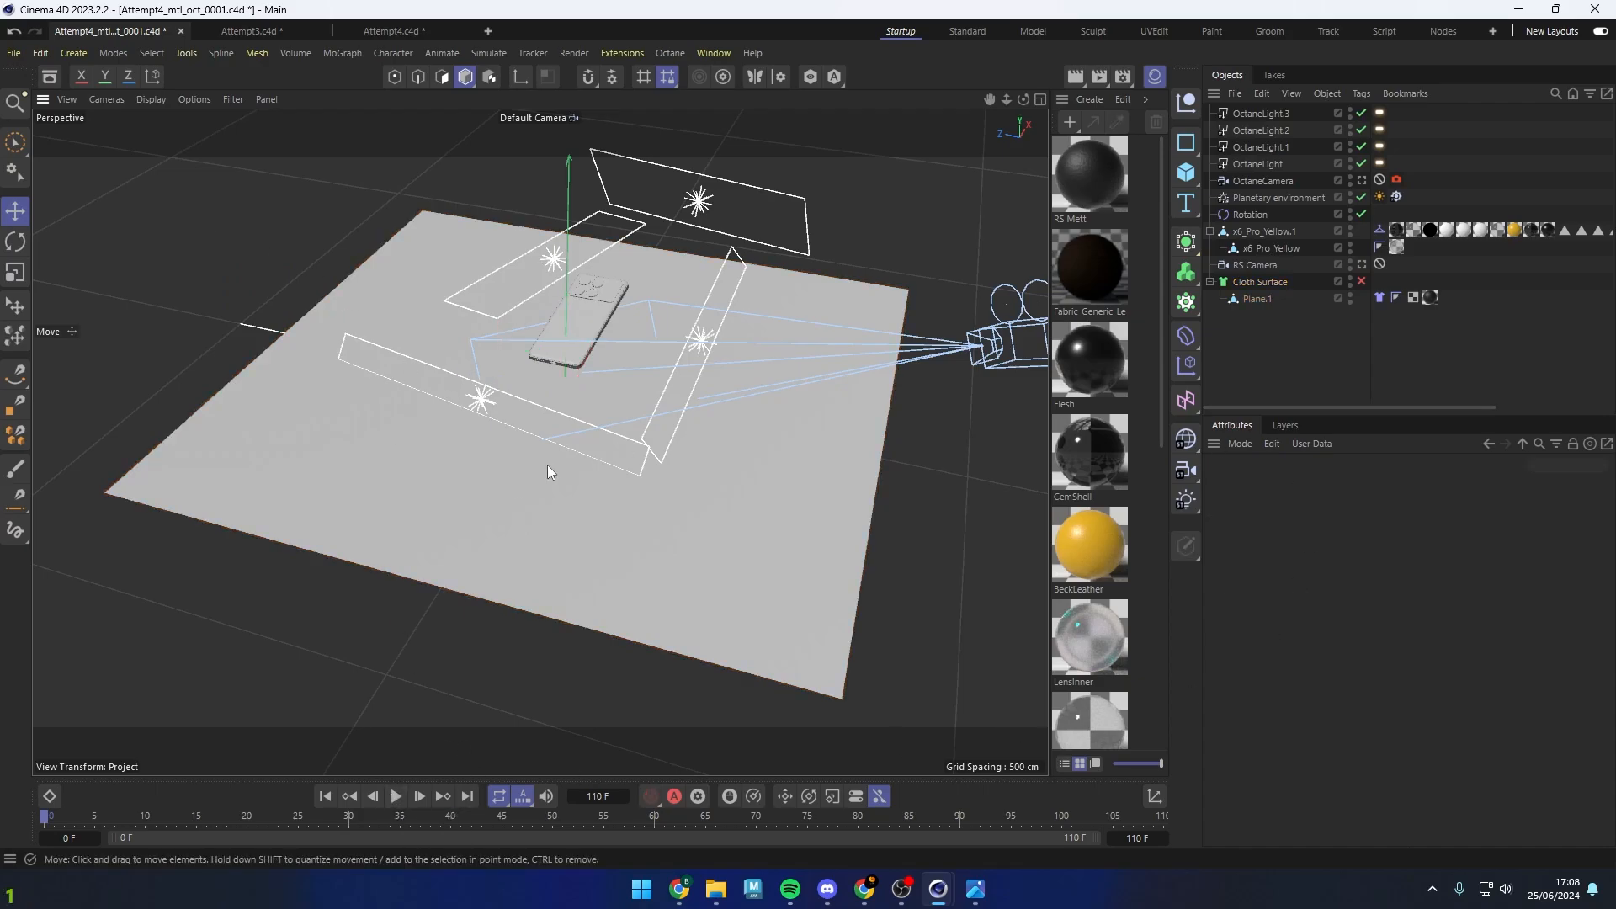
Cache the scene's cloth simulation from the Cloth tag of Plane.1
{"action": "left_click", "coordinate": [1380, 299]}
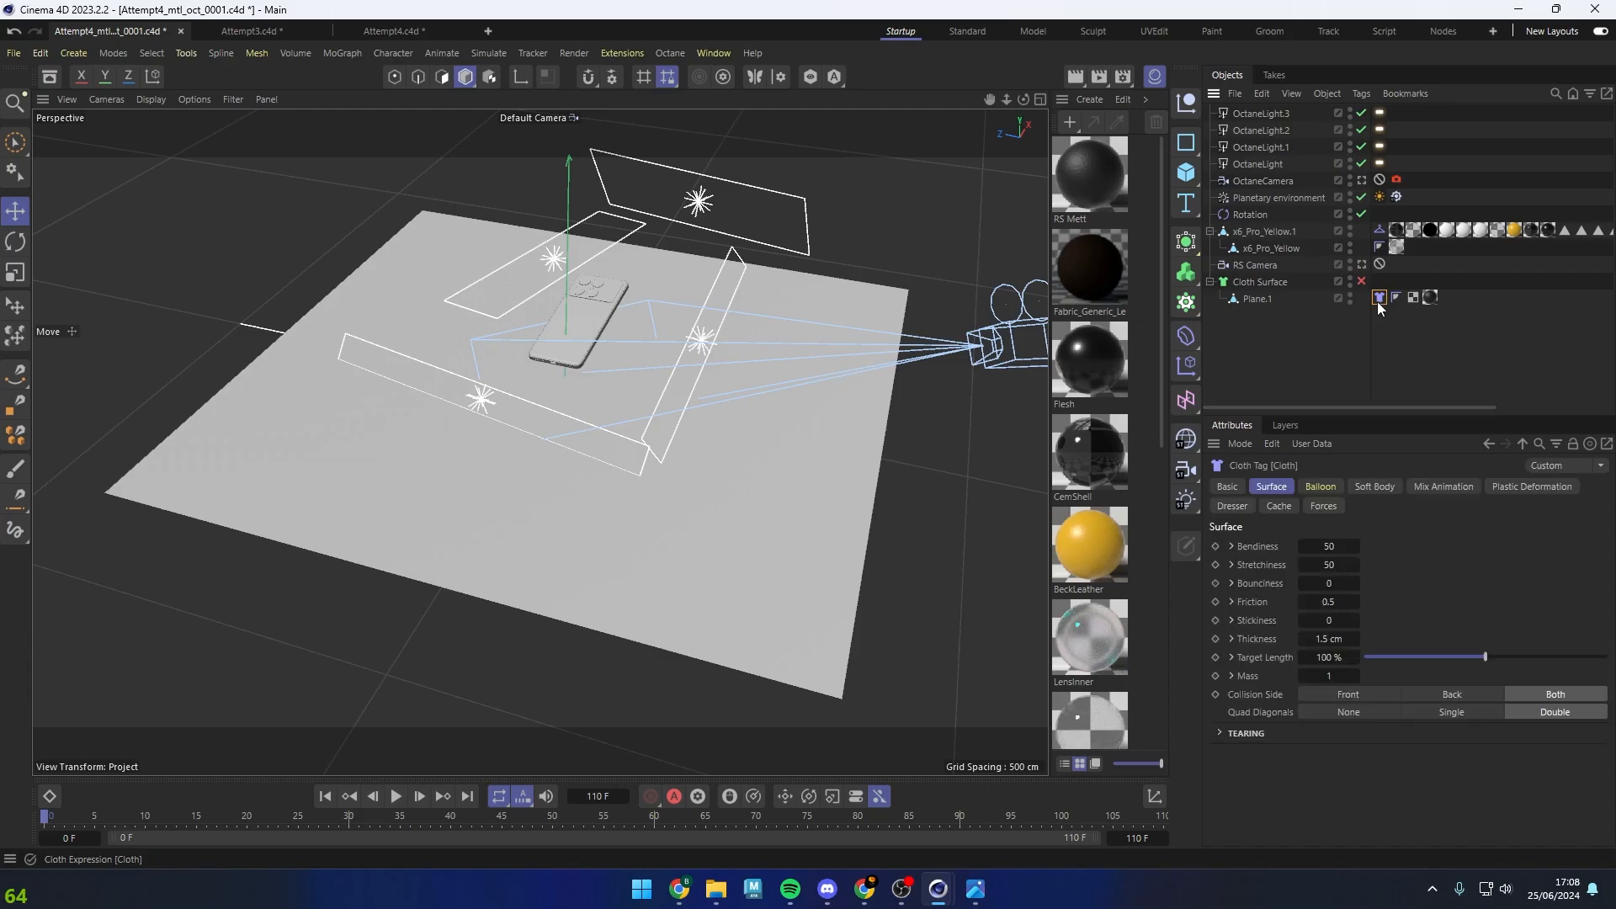
{"action": "left_click", "coordinate": [1278, 506]}
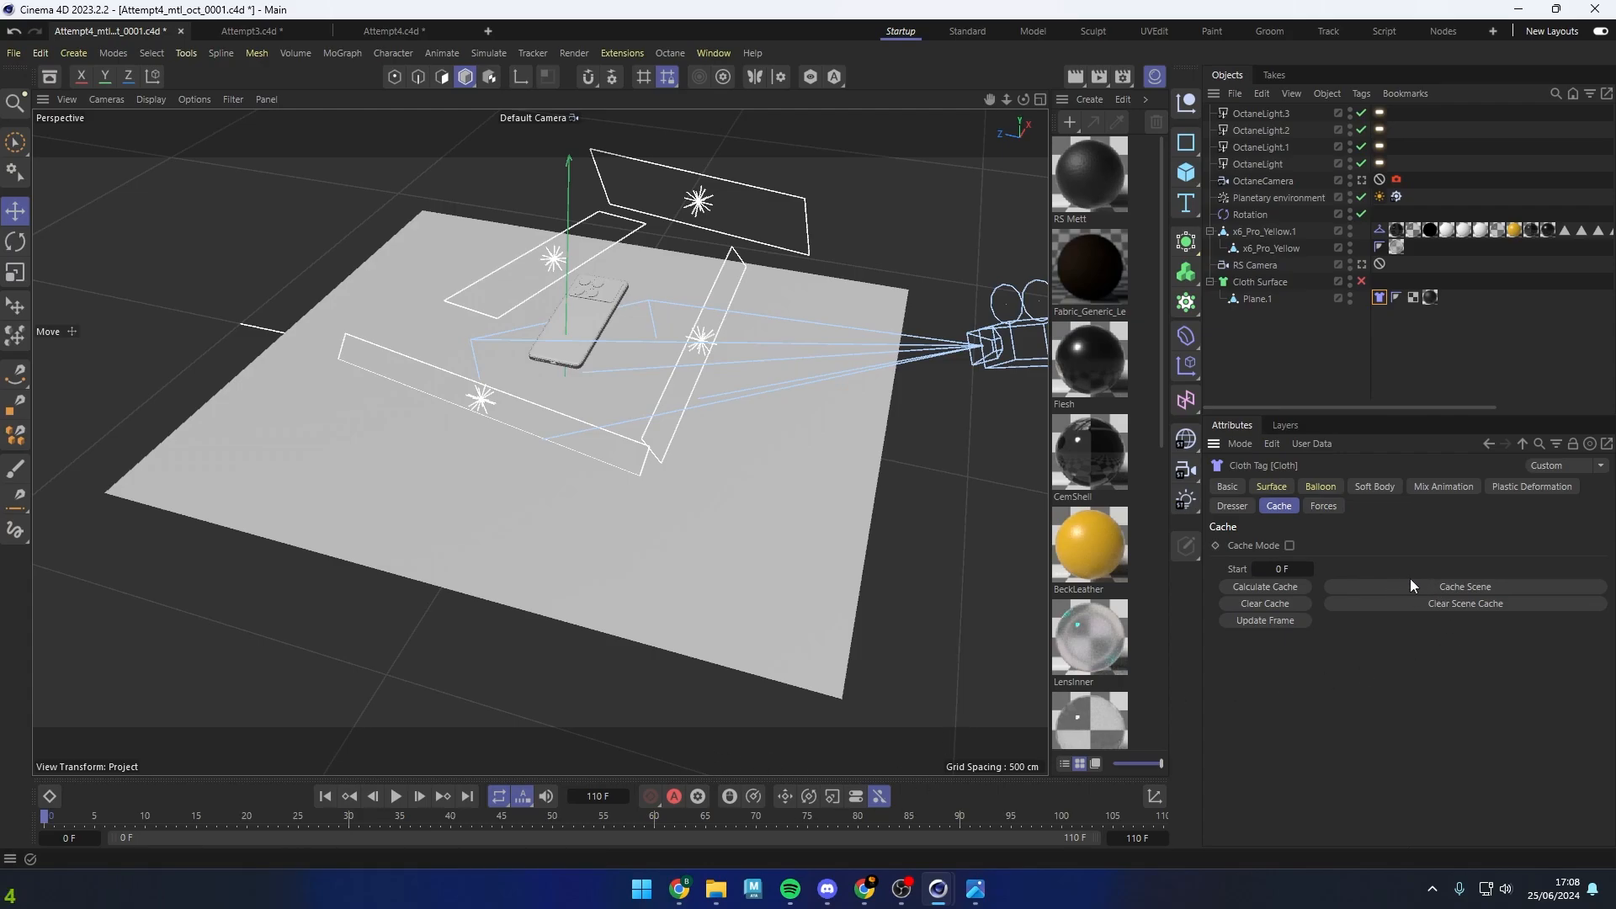
{"action": "left_click", "coordinate": [1512, 584]}
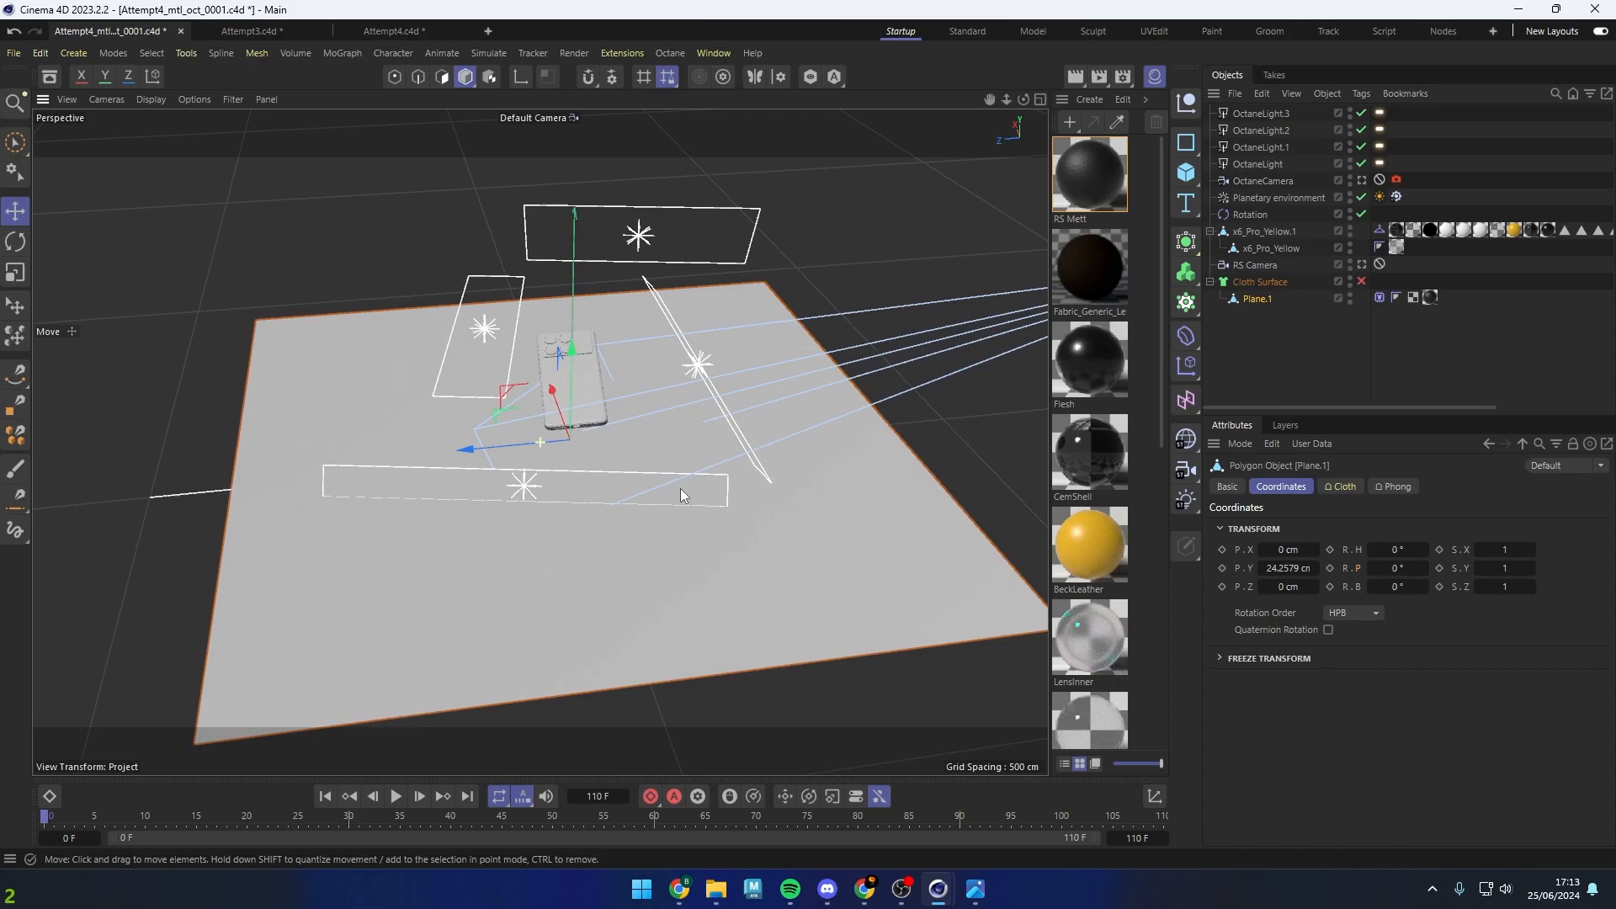
Play back the cached simulation and check how the cloth moves relative to the Rotation force
{"action": "left_click_drag", "start_coordinate": [570, 426], "coordinate": [587, 476], "text": "alt"}
{"action": "left_click", "coordinate": [395, 796]}
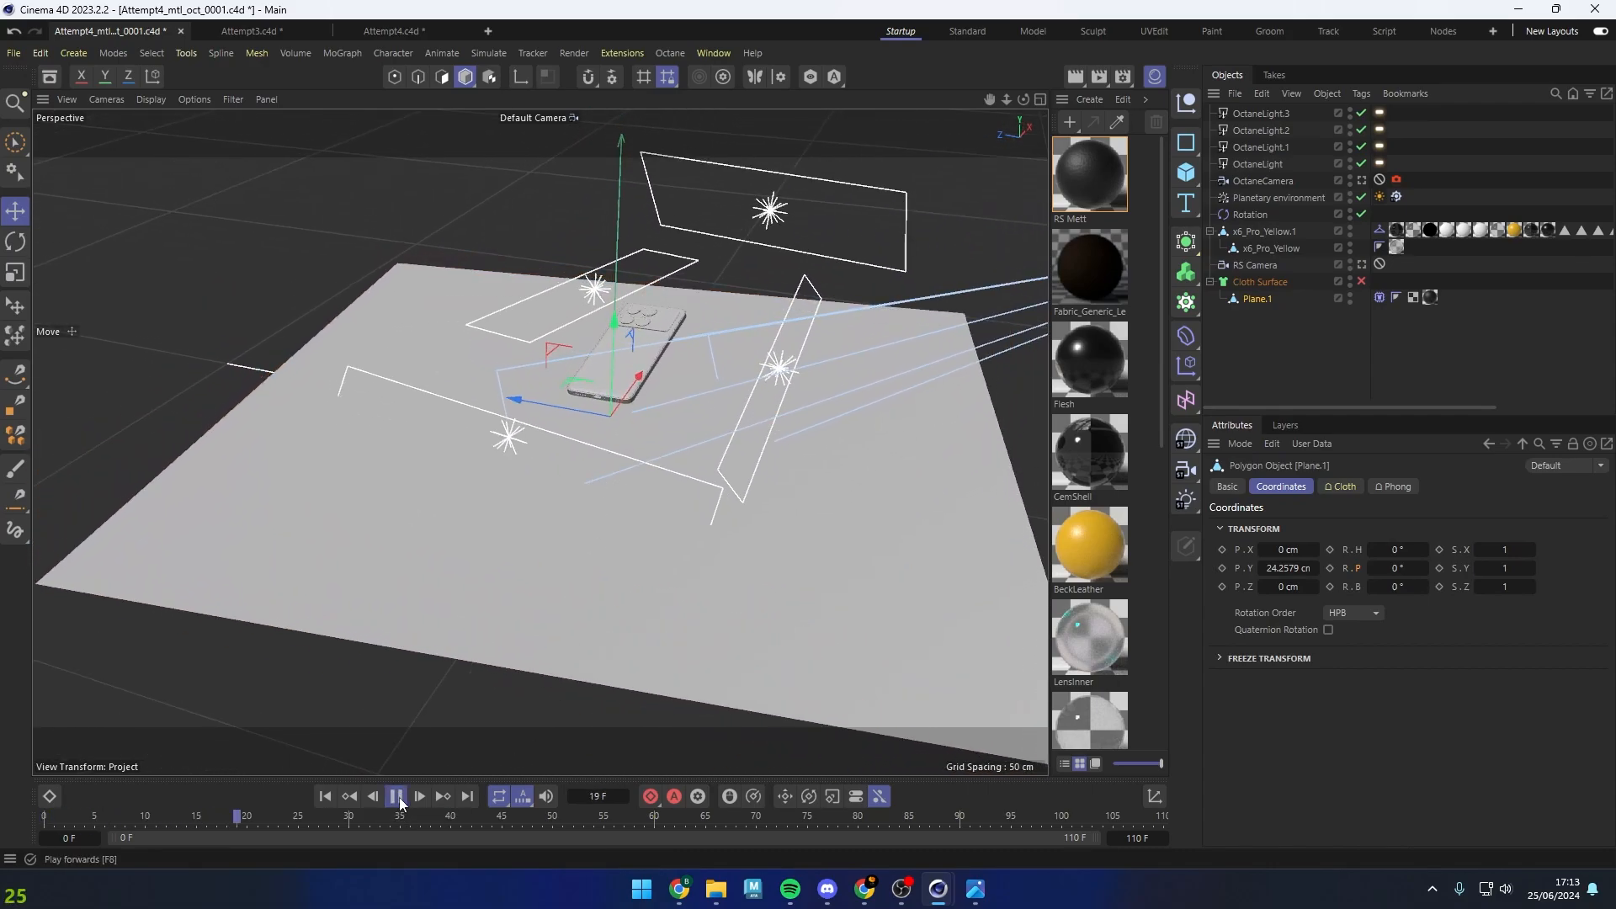
{"action": "left_click", "coordinate": [395, 796]}
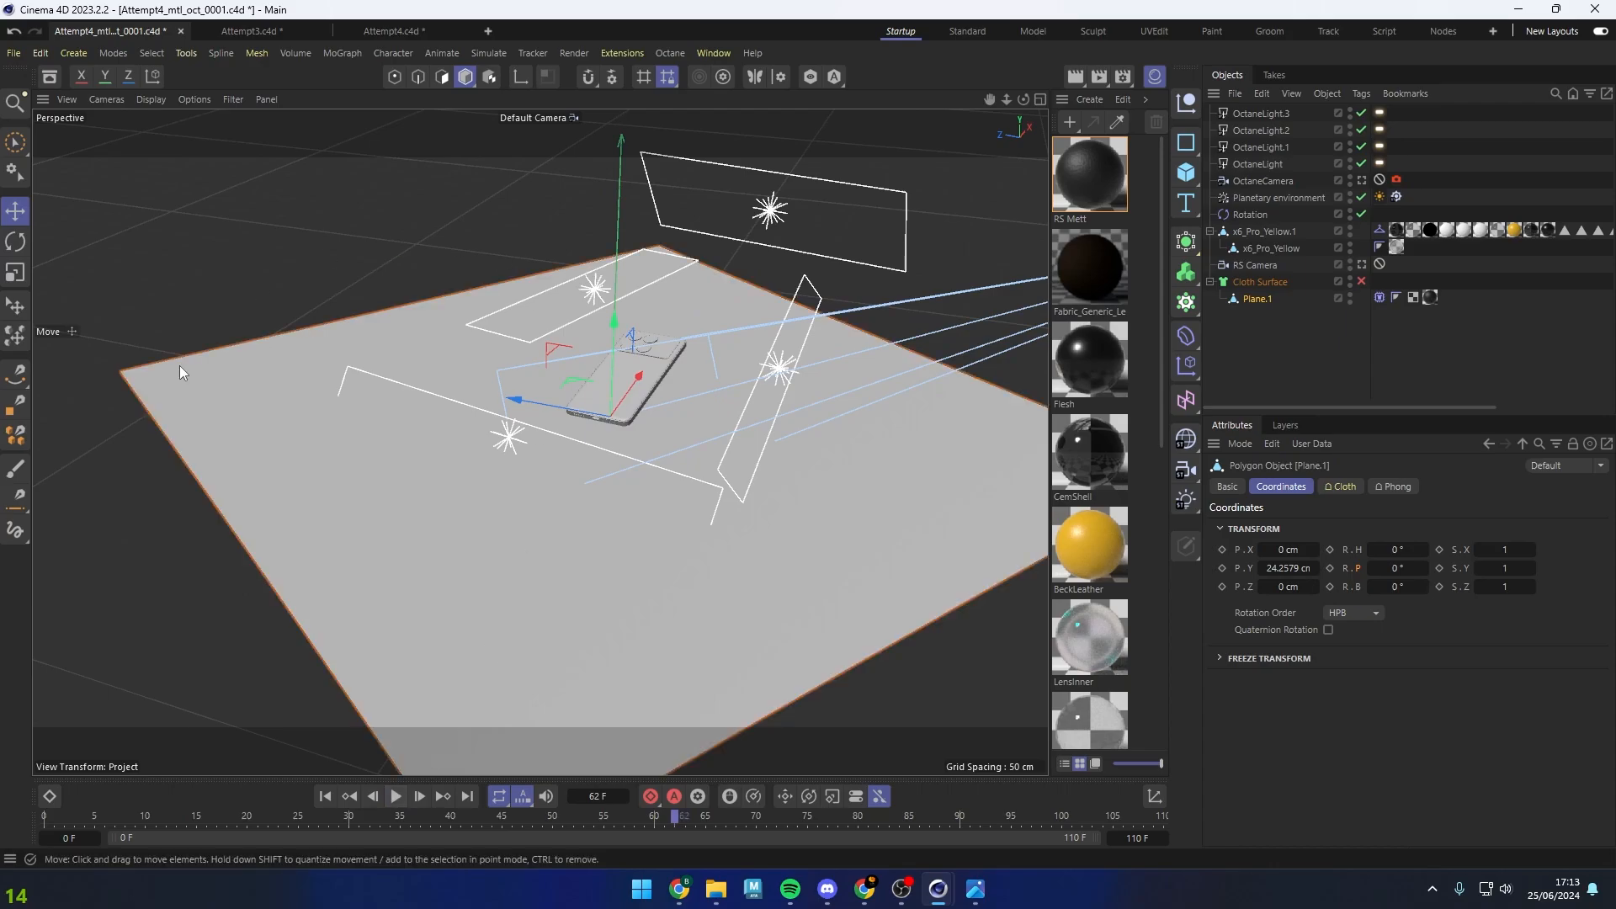
{"action": "left_click", "coordinate": [1245, 215]}
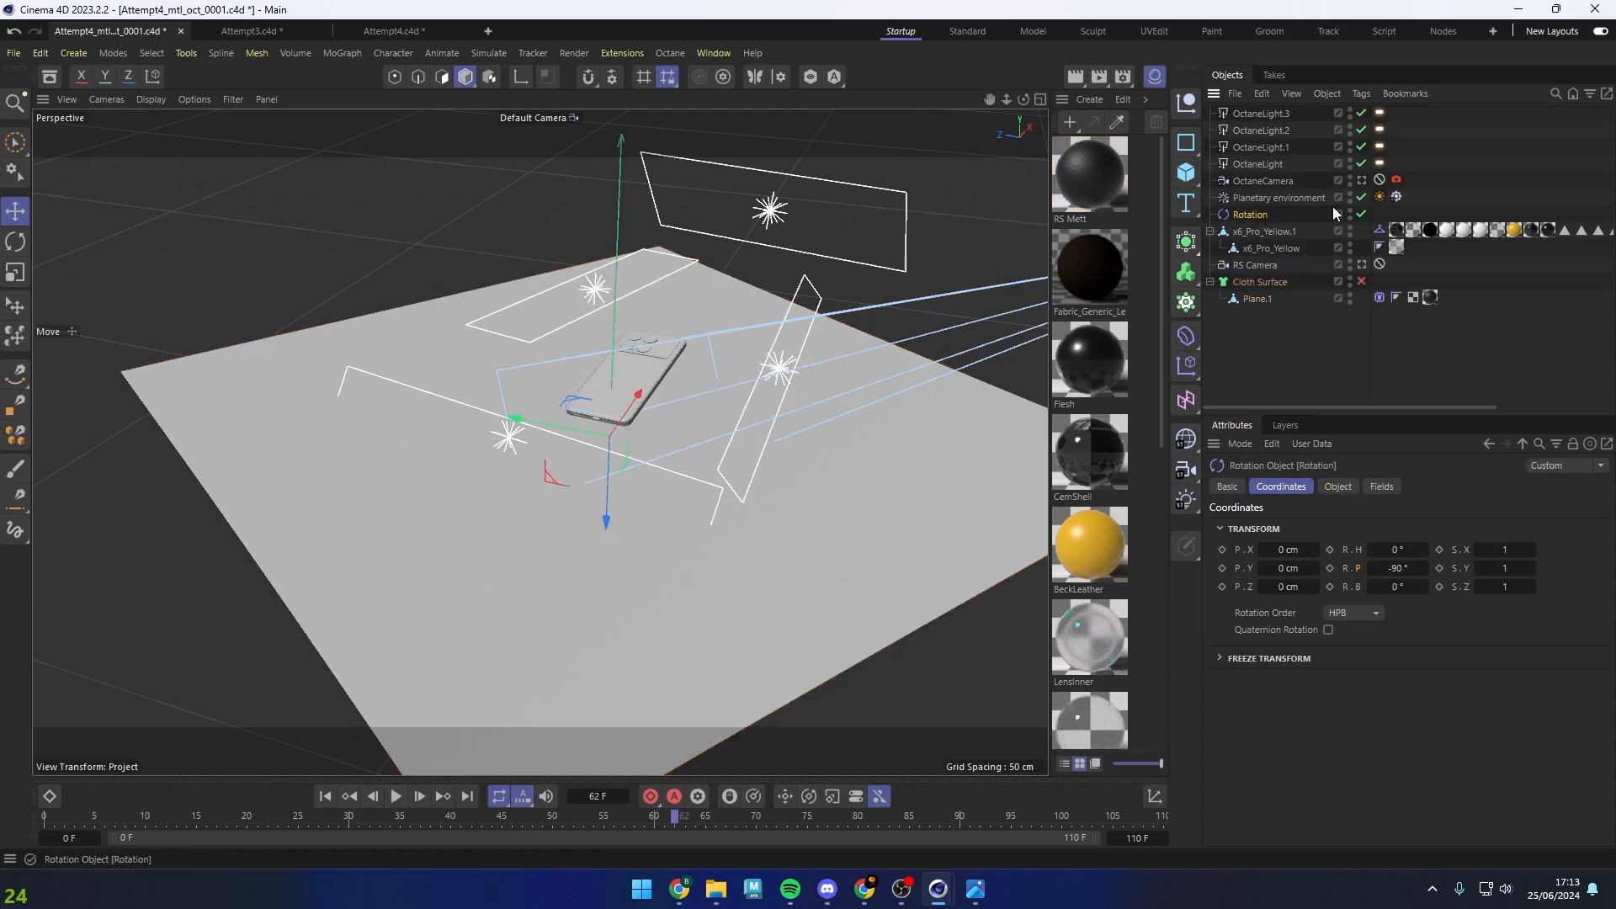
{"action": "left_click", "coordinate": [397, 797]}
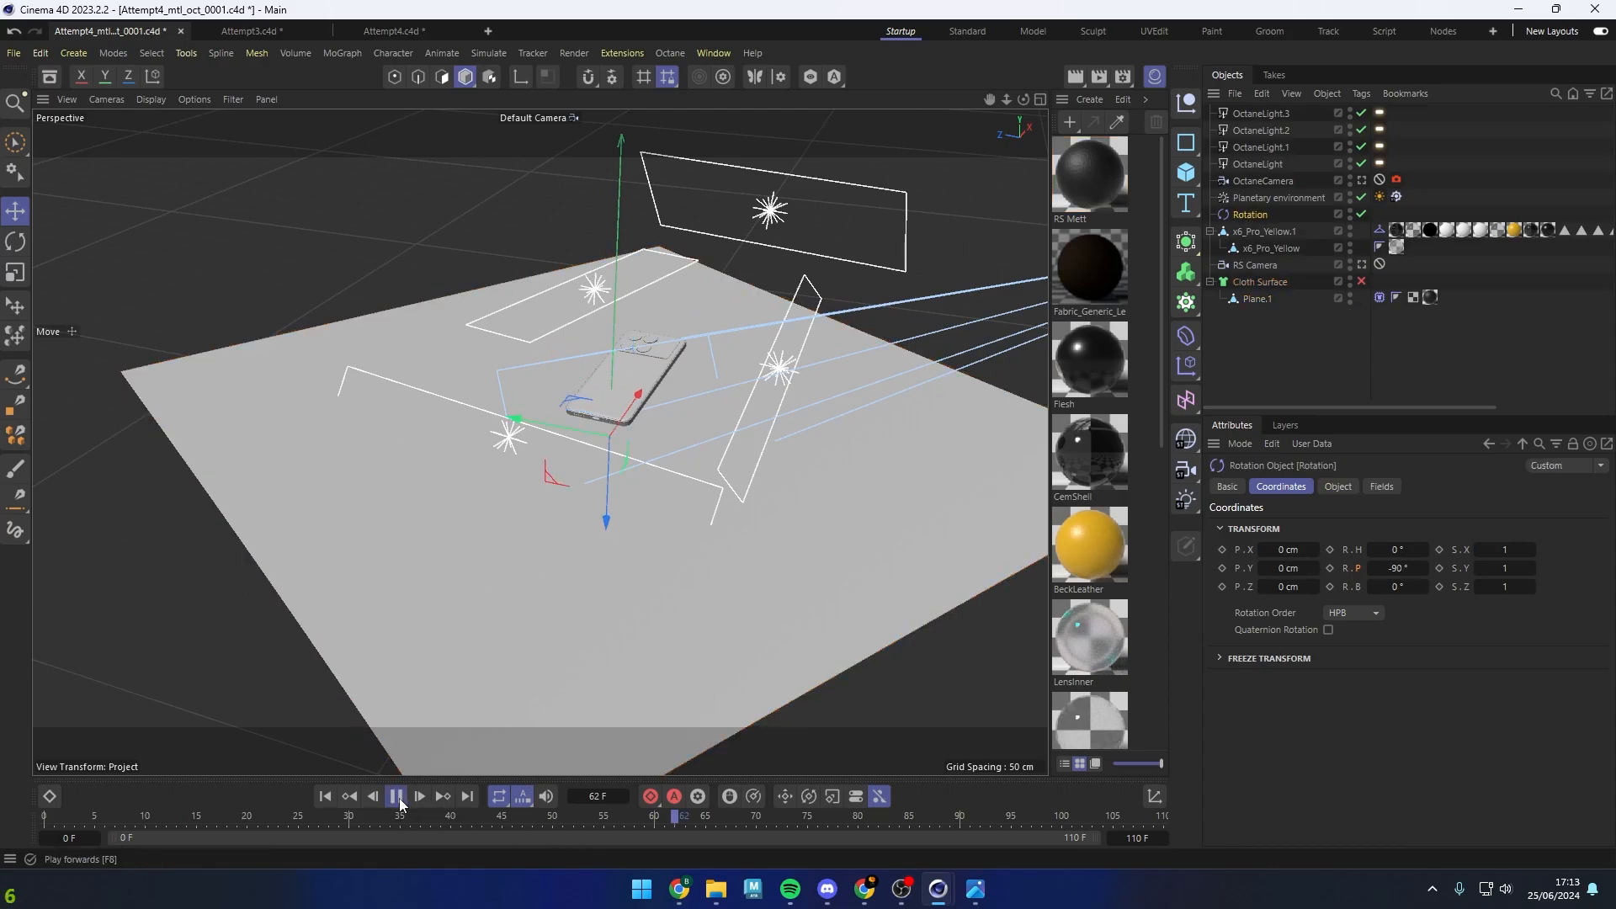
{"action": "left_click", "coordinate": [395, 796]}
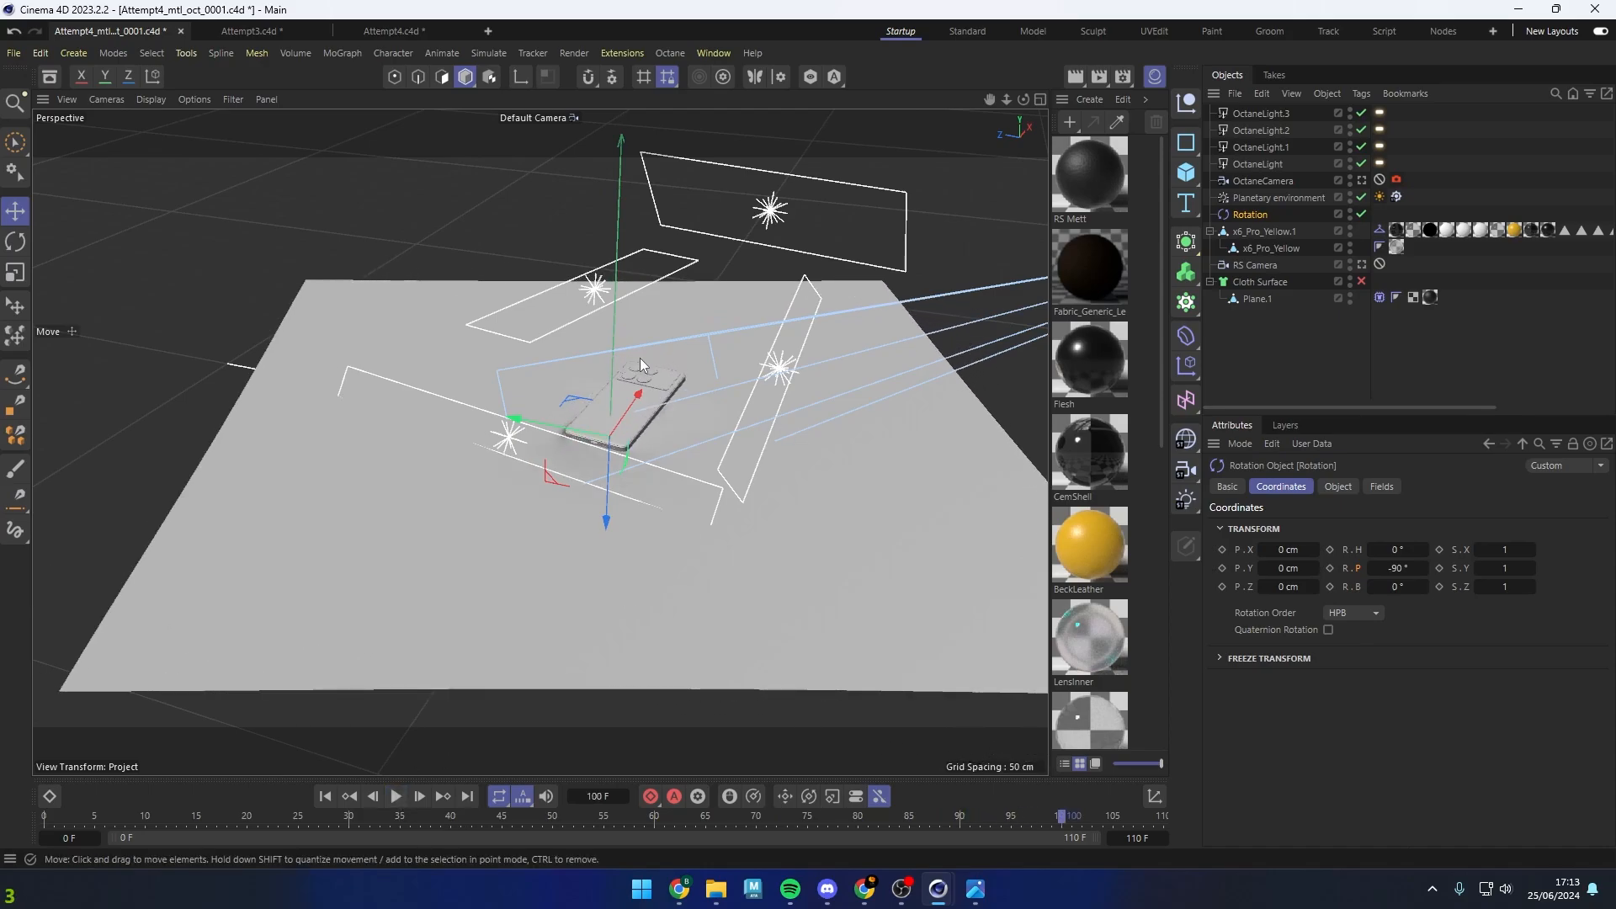
Move the animation to frame 110 with the phone and surrounding cloth in close view
{"action": "scroll", "coordinate": [639, 356], "scroll_direction": "up", "scroll_amount": 5}
{"action": "scroll", "coordinate": [673, 505], "scroll_direction": "up", "scroll_amount": 3}
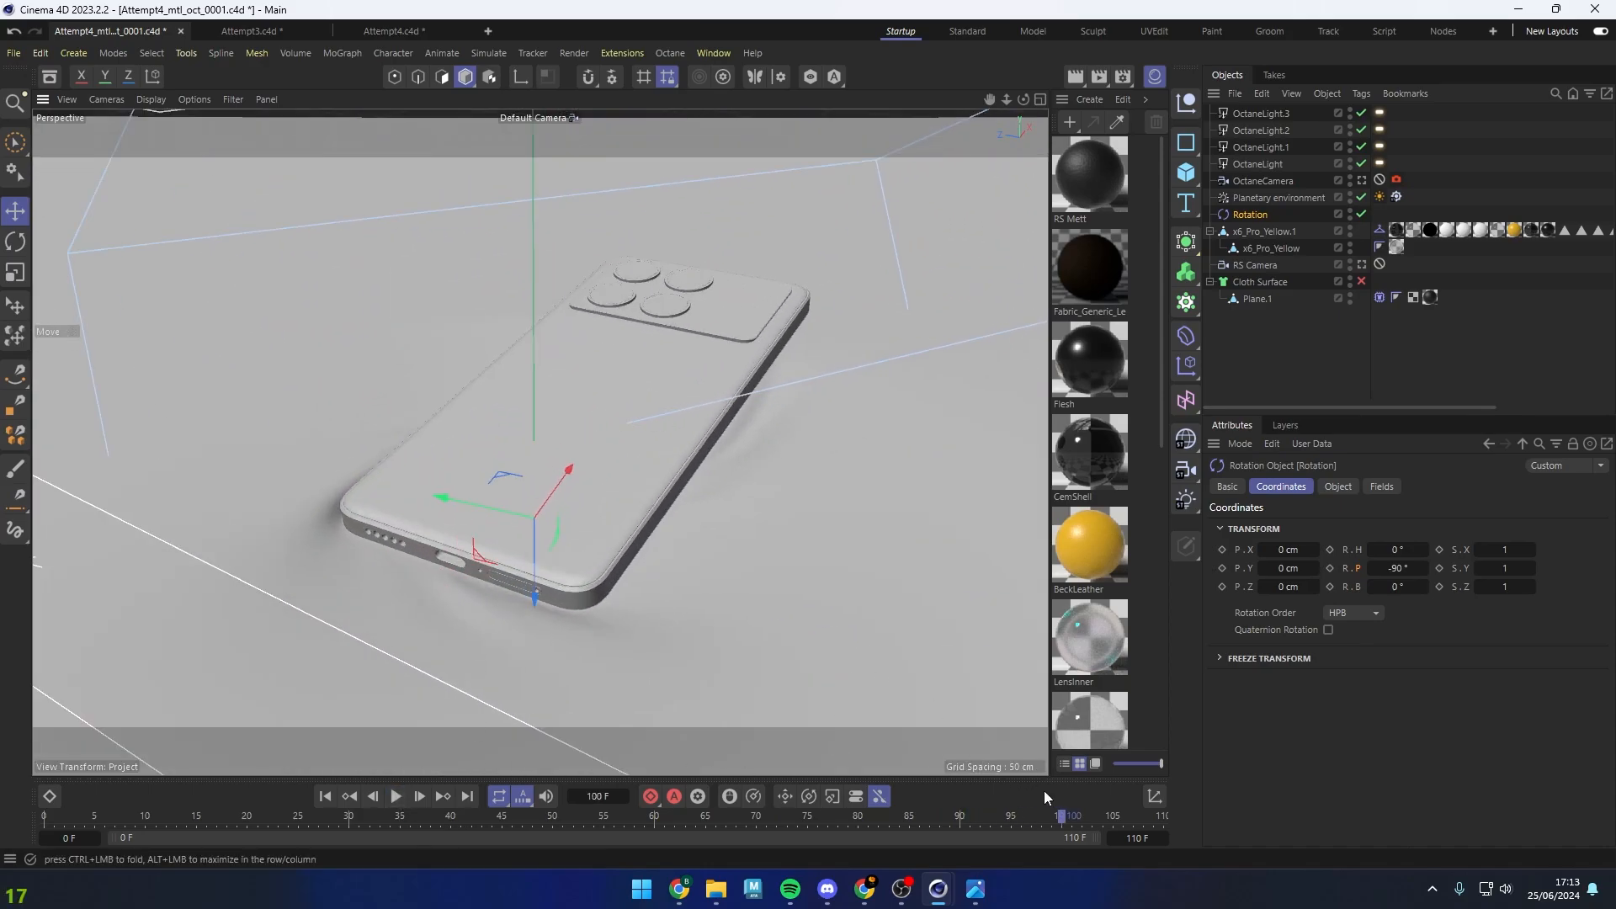
{"action": "left_click_drag", "start_coordinate": [1062, 816], "coordinate": [1163, 821]}
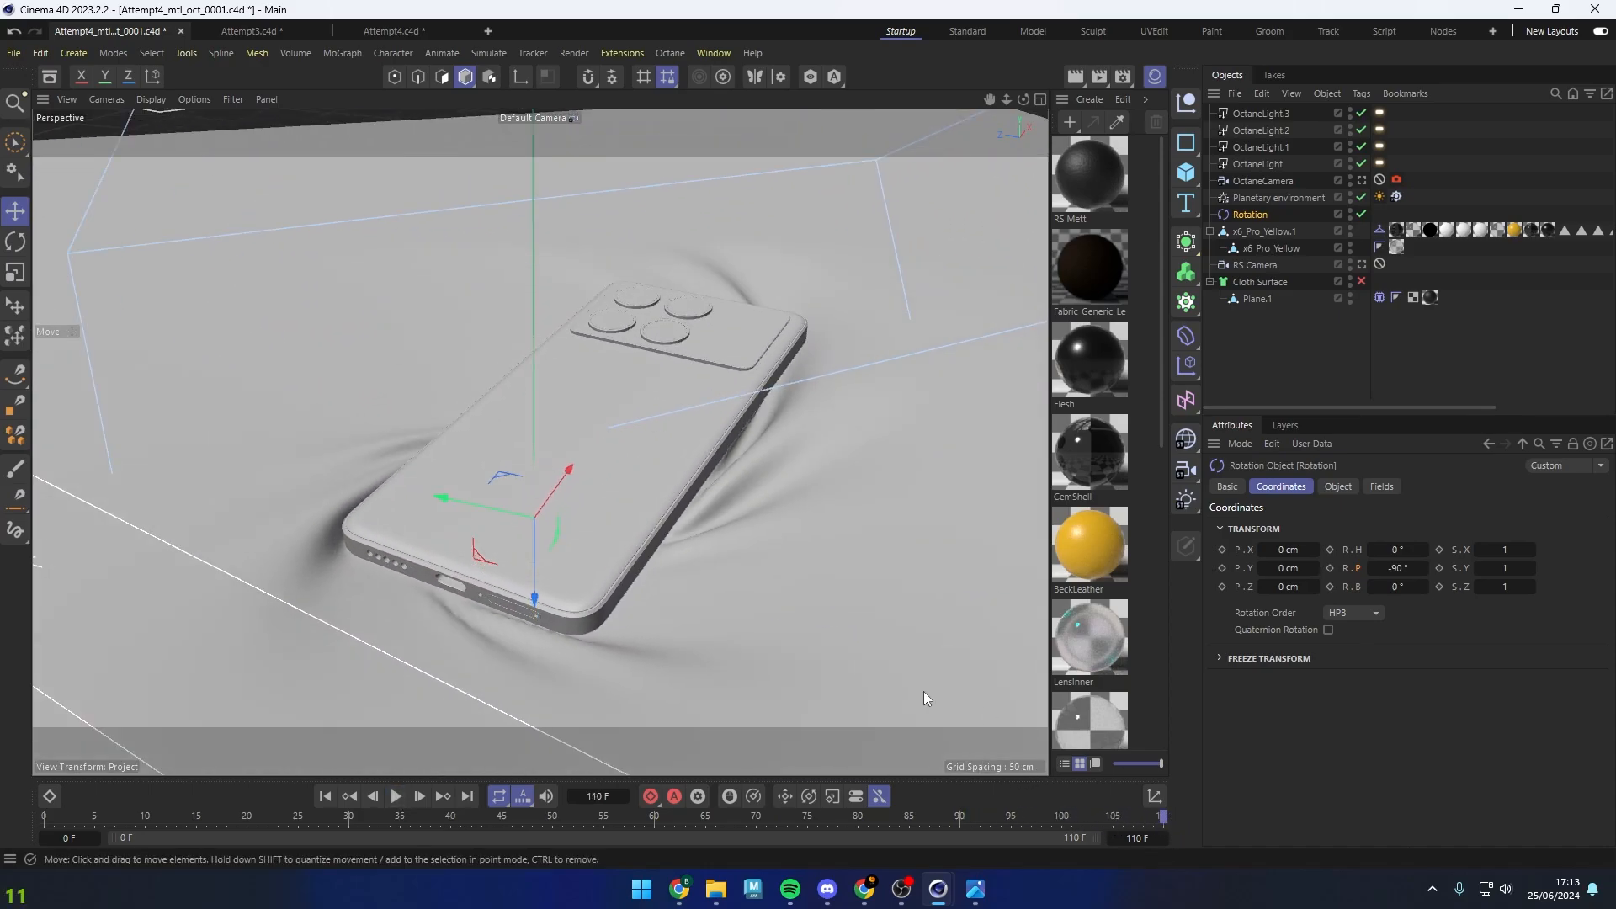
Examine the fabric folds and the contact along the phone's edges from several angles
{"action": "scroll", "coordinate": [779, 528], "scroll_direction": "up", "scroll_amount": 8}
{"action": "left_click_drag", "start_coordinate": [607, 534], "coordinate": [424, 395], "text": "alt"}
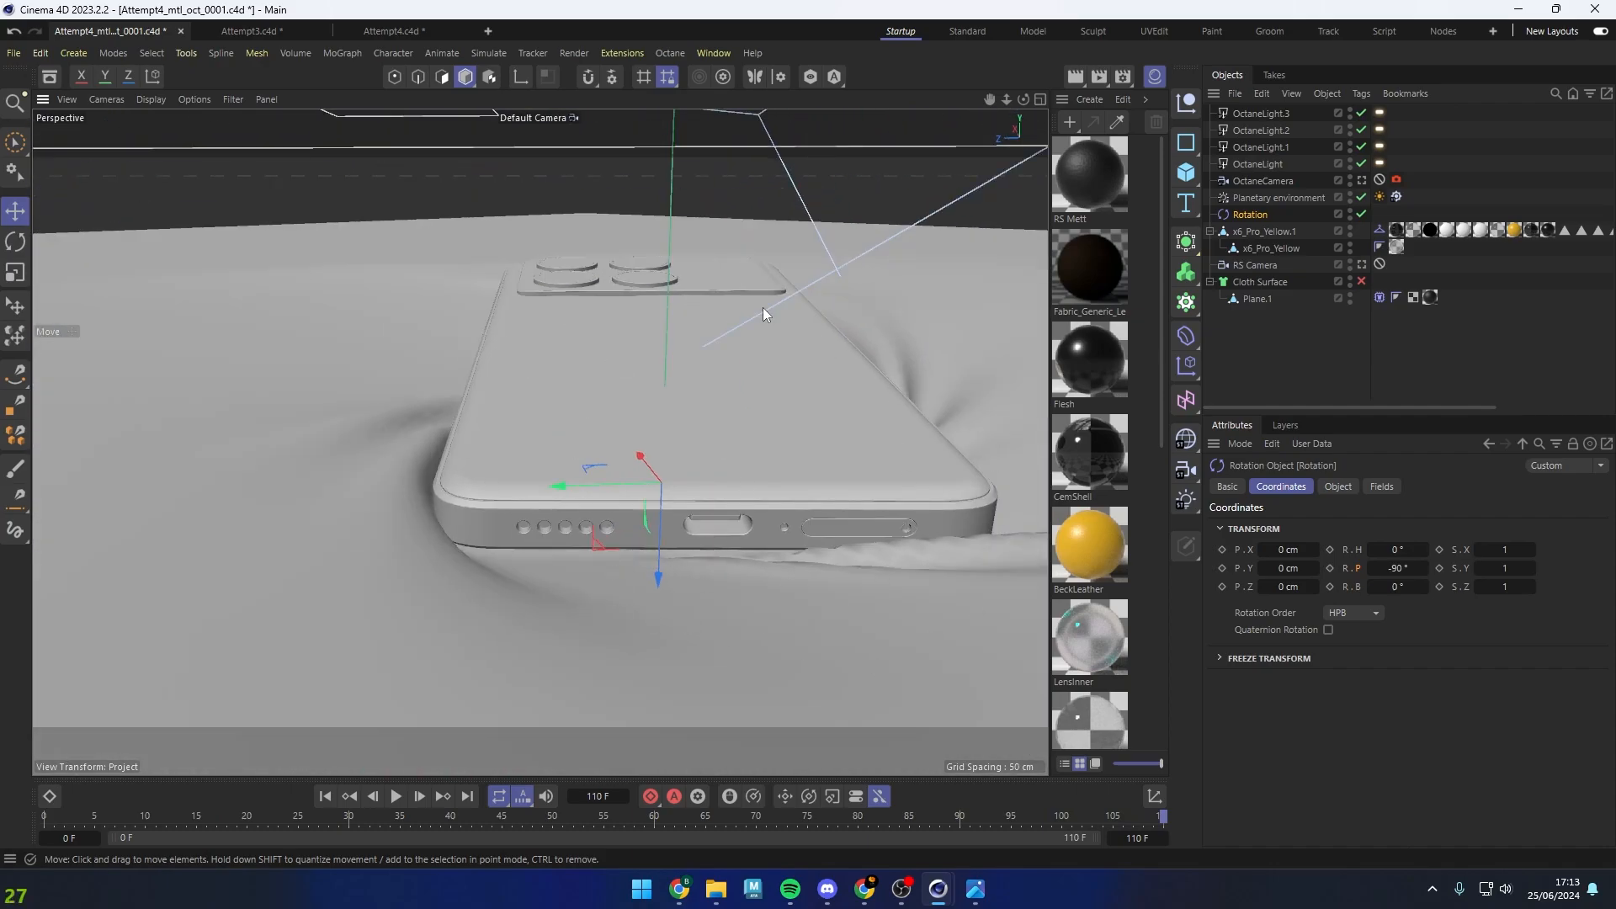
{"action": "right_click_drag", "start_coordinate": [482, 460], "coordinate": [350, 459], "text": "alt"}
{"action": "left_click_drag", "start_coordinate": [345, 457], "coordinate": [462, 594], "text": "alt"}
{"action": "middle_click_drag", "start_coordinate": [505, 404], "coordinate": [766, 583], "text": "alt"}
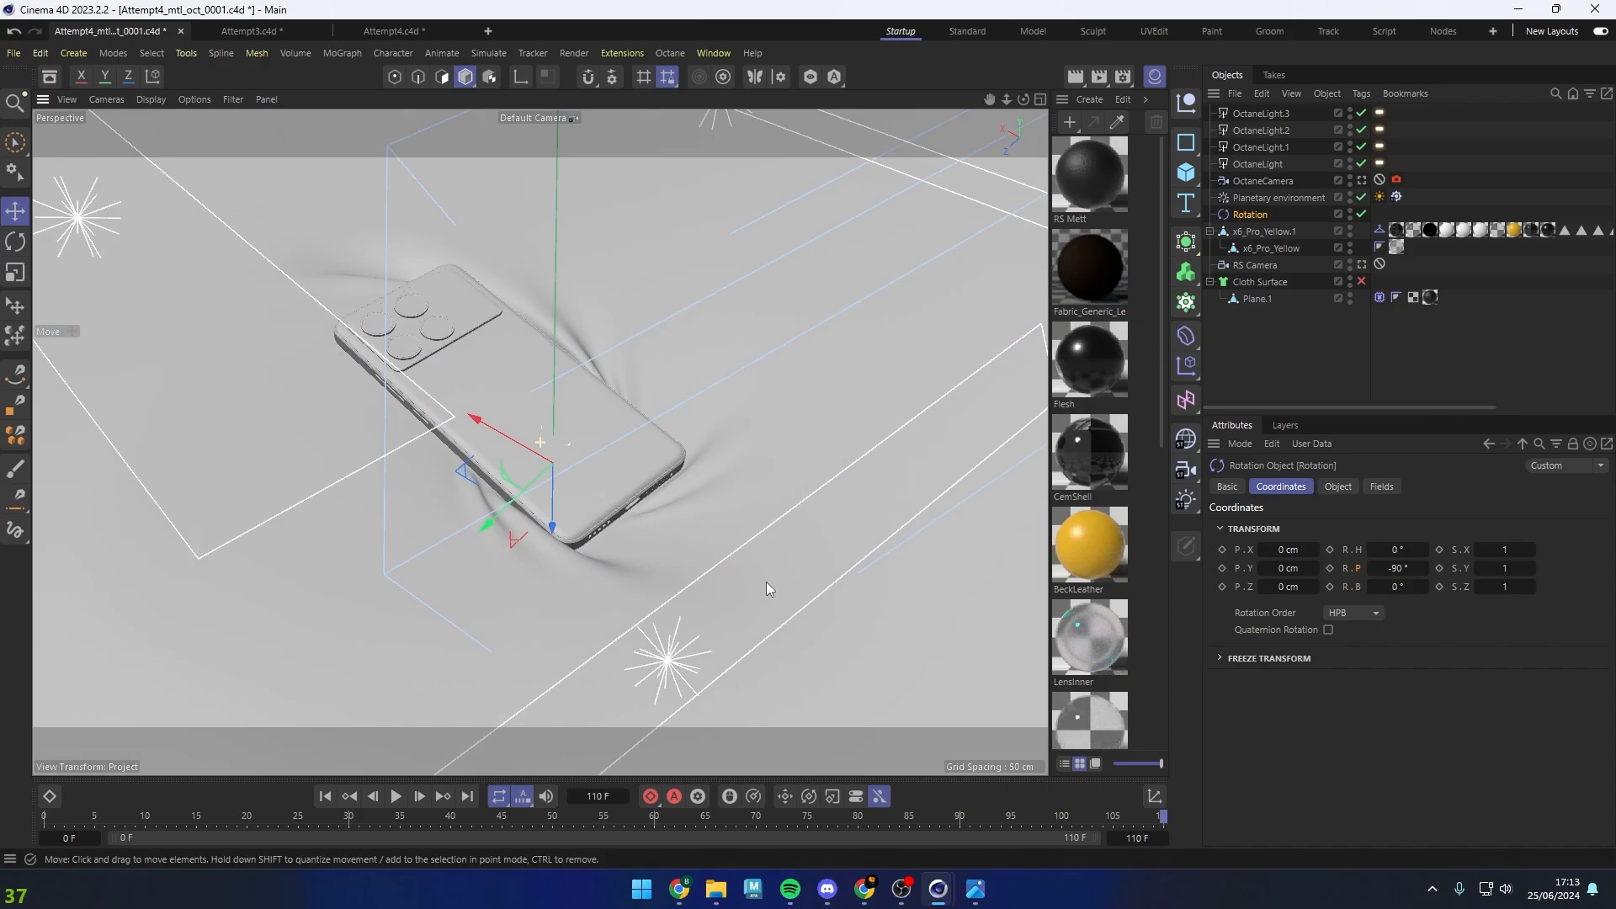
{"action": "right_click_drag", "start_coordinate": [615, 498], "coordinate": [536, 498], "text": "alt"}
{"action": "left_click_drag", "start_coordinate": [536, 502], "coordinate": [577, 423], "text": "alt"}
{"action": "right_click_drag", "start_coordinate": [577, 423], "coordinate": [751, 458], "text": "alt"}
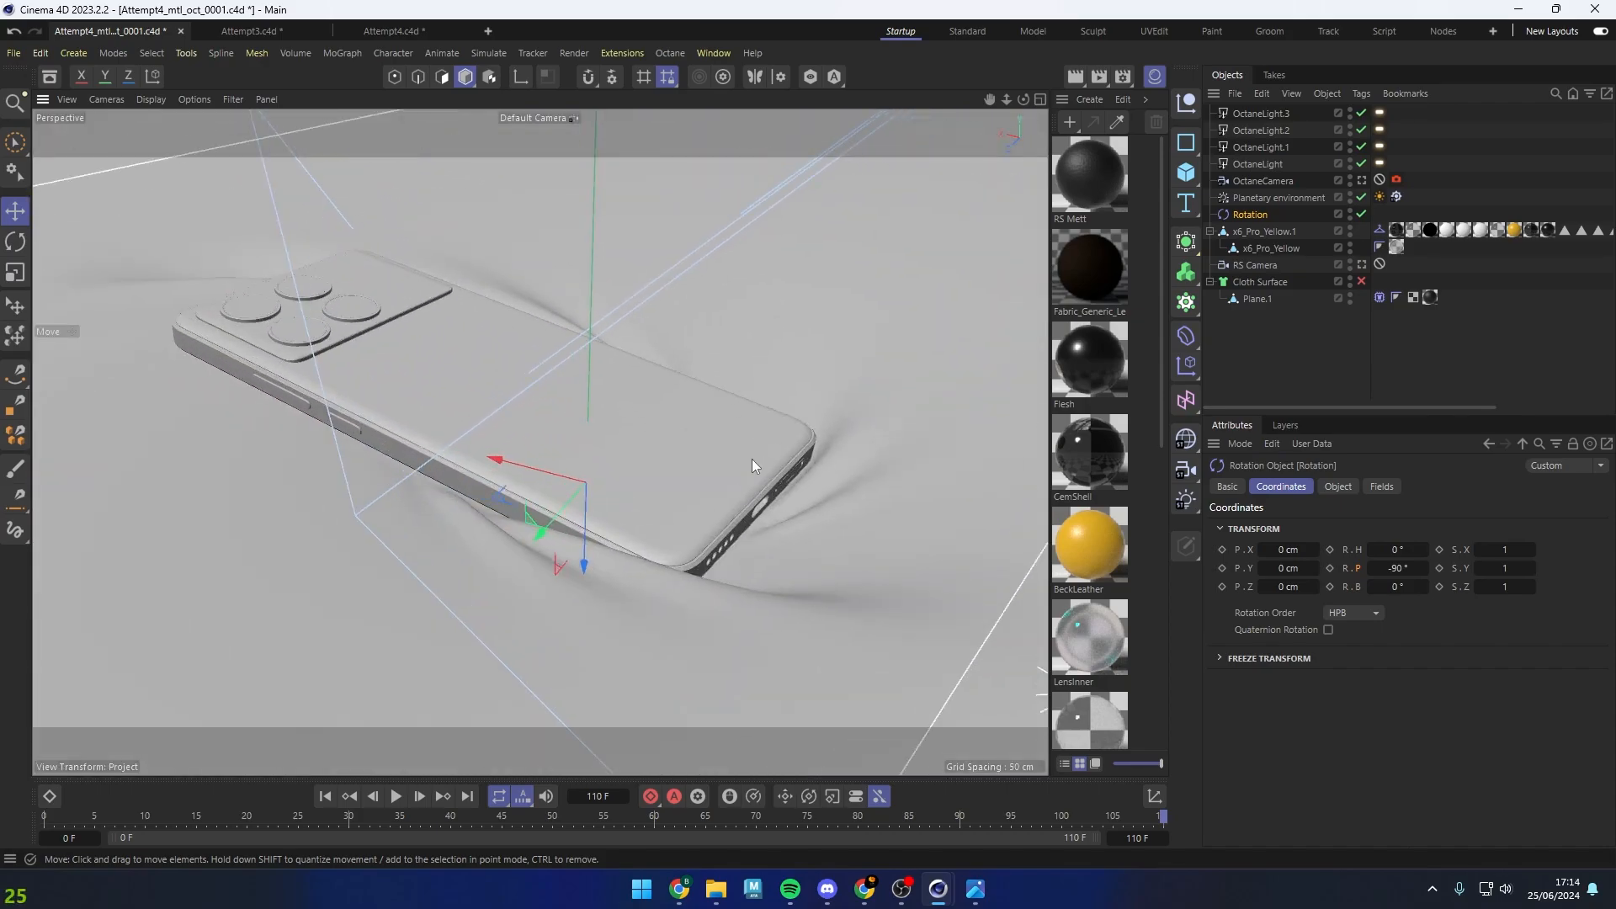
{"action": "left_click_drag", "start_coordinate": [751, 457], "coordinate": [572, 536], "text": "alt"}
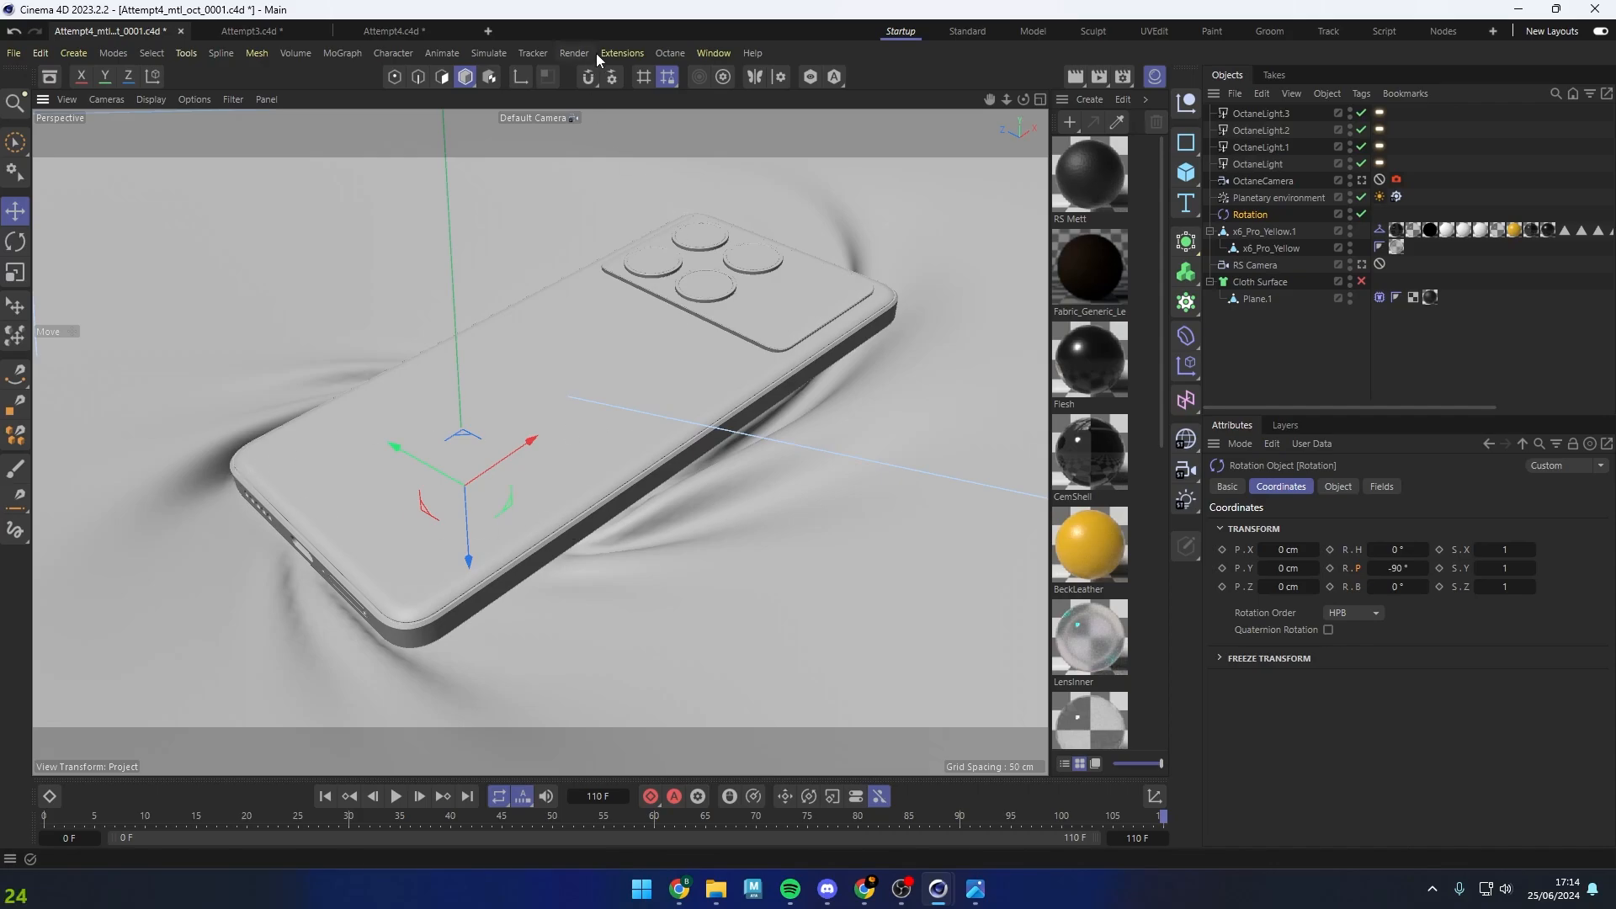
Save the scene as a new incremental version and frame the whole phone render in the Octane Live Viewer
{"action": "key", "text": "ctrl+alt+s"}
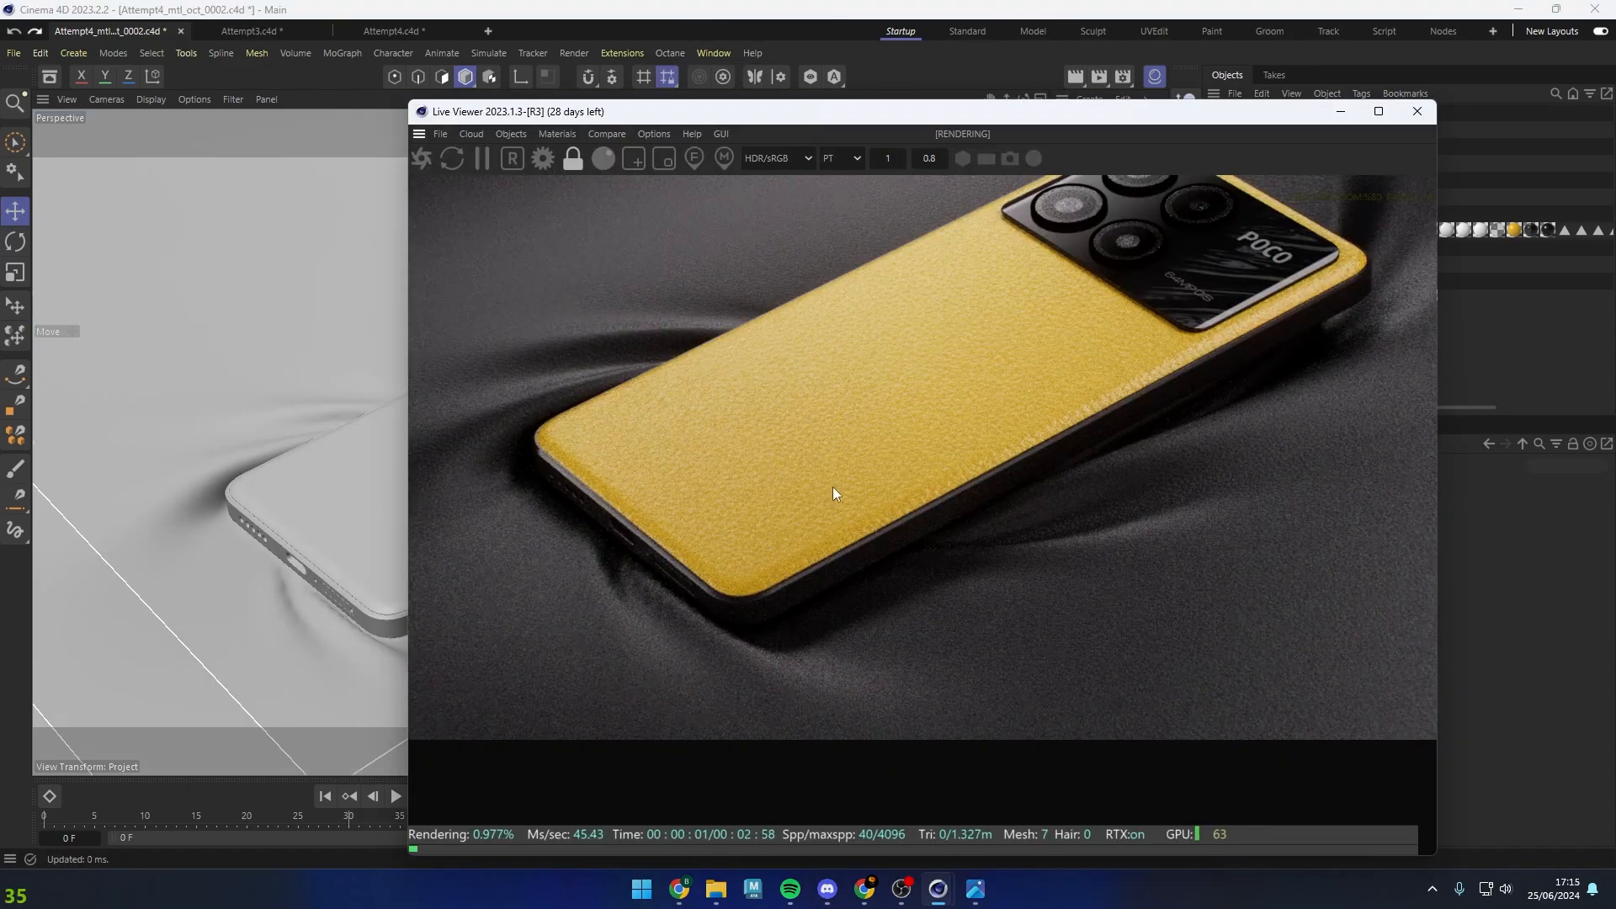
{"action": "middle_click_drag", "start_coordinate": [832, 487], "coordinate": [833, 499]}
{"action": "scroll", "coordinate": [831, 528], "scroll_direction": "down", "scroll_amount": 5}
{"action": "scroll", "coordinate": [947, 326], "scroll_direction": "up", "scroll_amount": 3}
{"action": "middle_click_drag", "start_coordinate": [948, 317], "coordinate": [937, 402]}
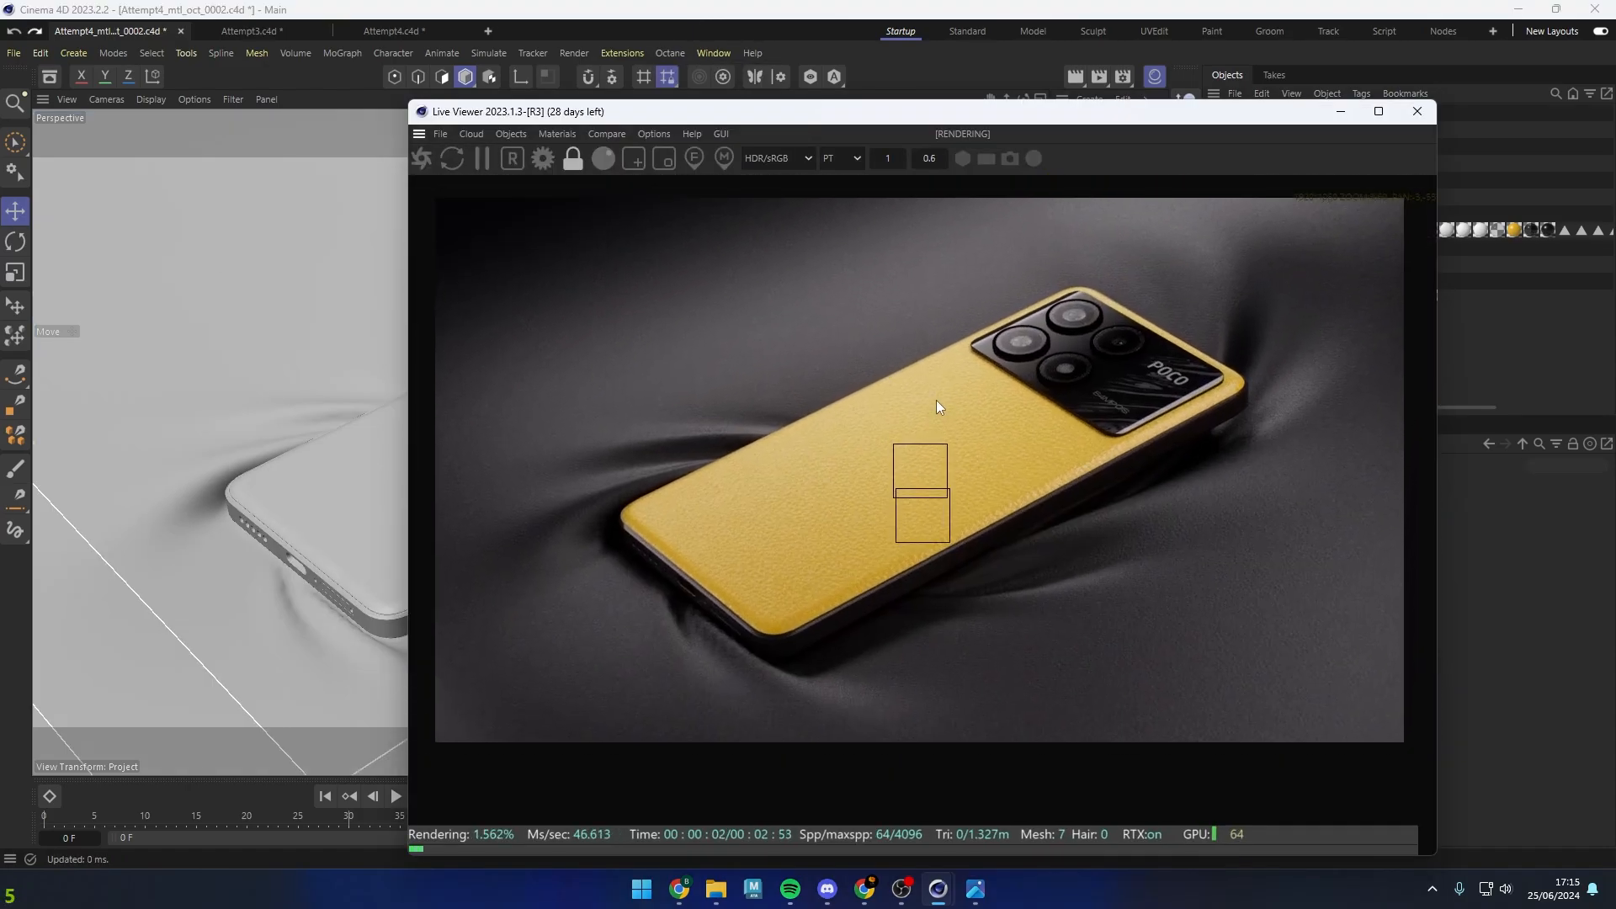
Dock the Octane Live Viewer beside the 3D viewport and widen it
{"action": "left_click_drag", "start_coordinate": [894, 122], "coordinate": [912, 47]}
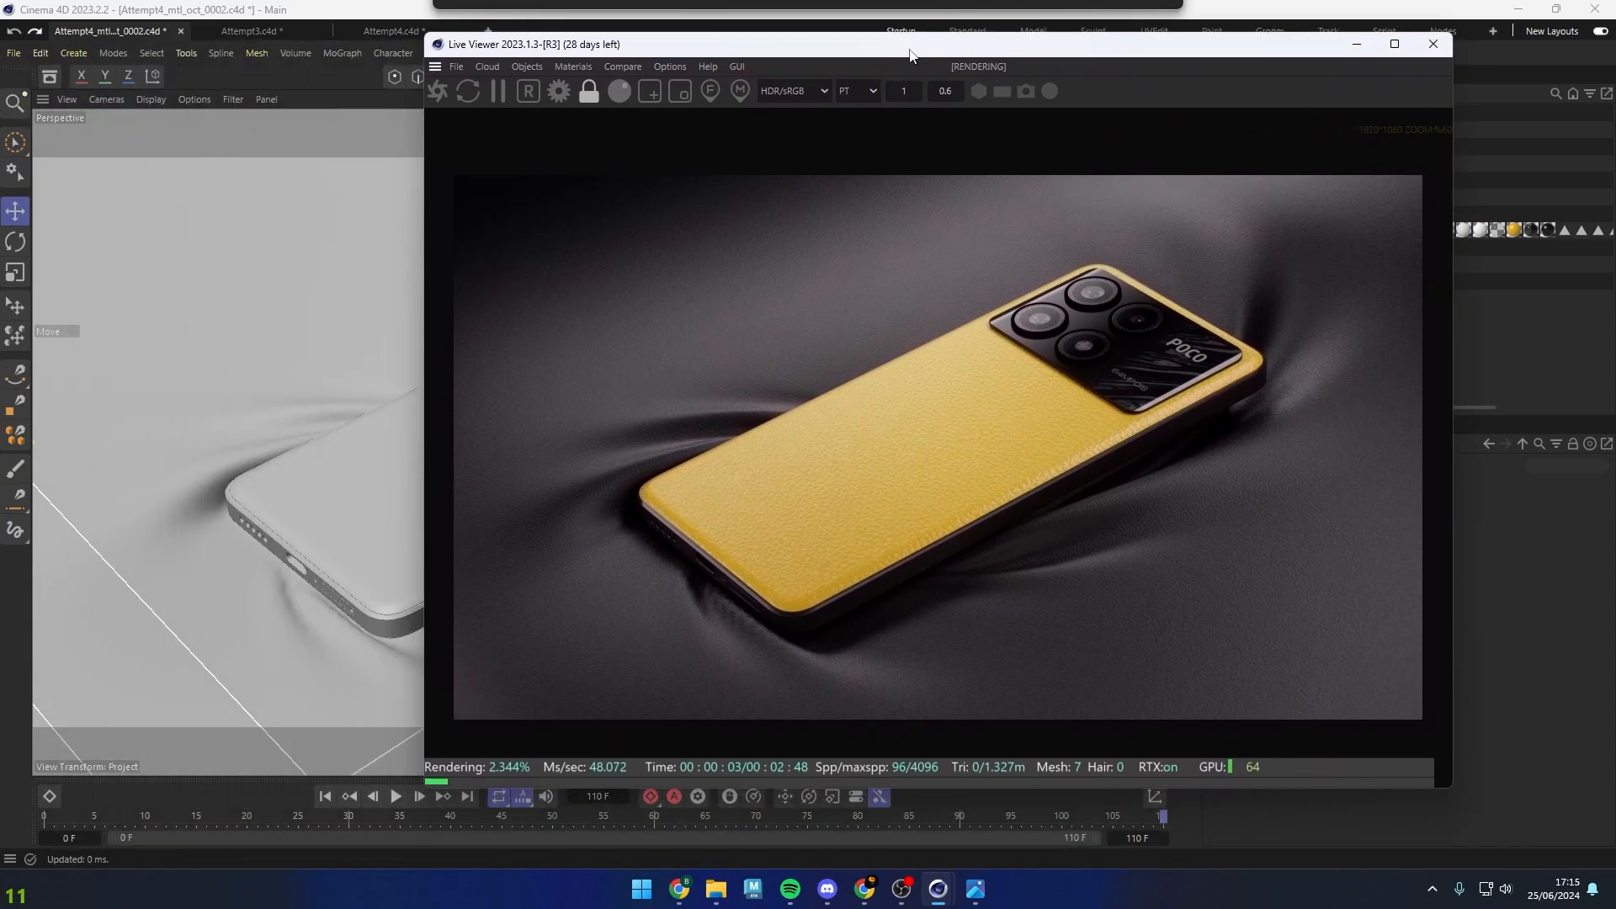
{"action": "left_click_drag", "start_coordinate": [554, 43], "coordinate": [1047, 118]}
{"action": "left_click_drag", "start_coordinate": [409, 224], "coordinate": [352, 224]}
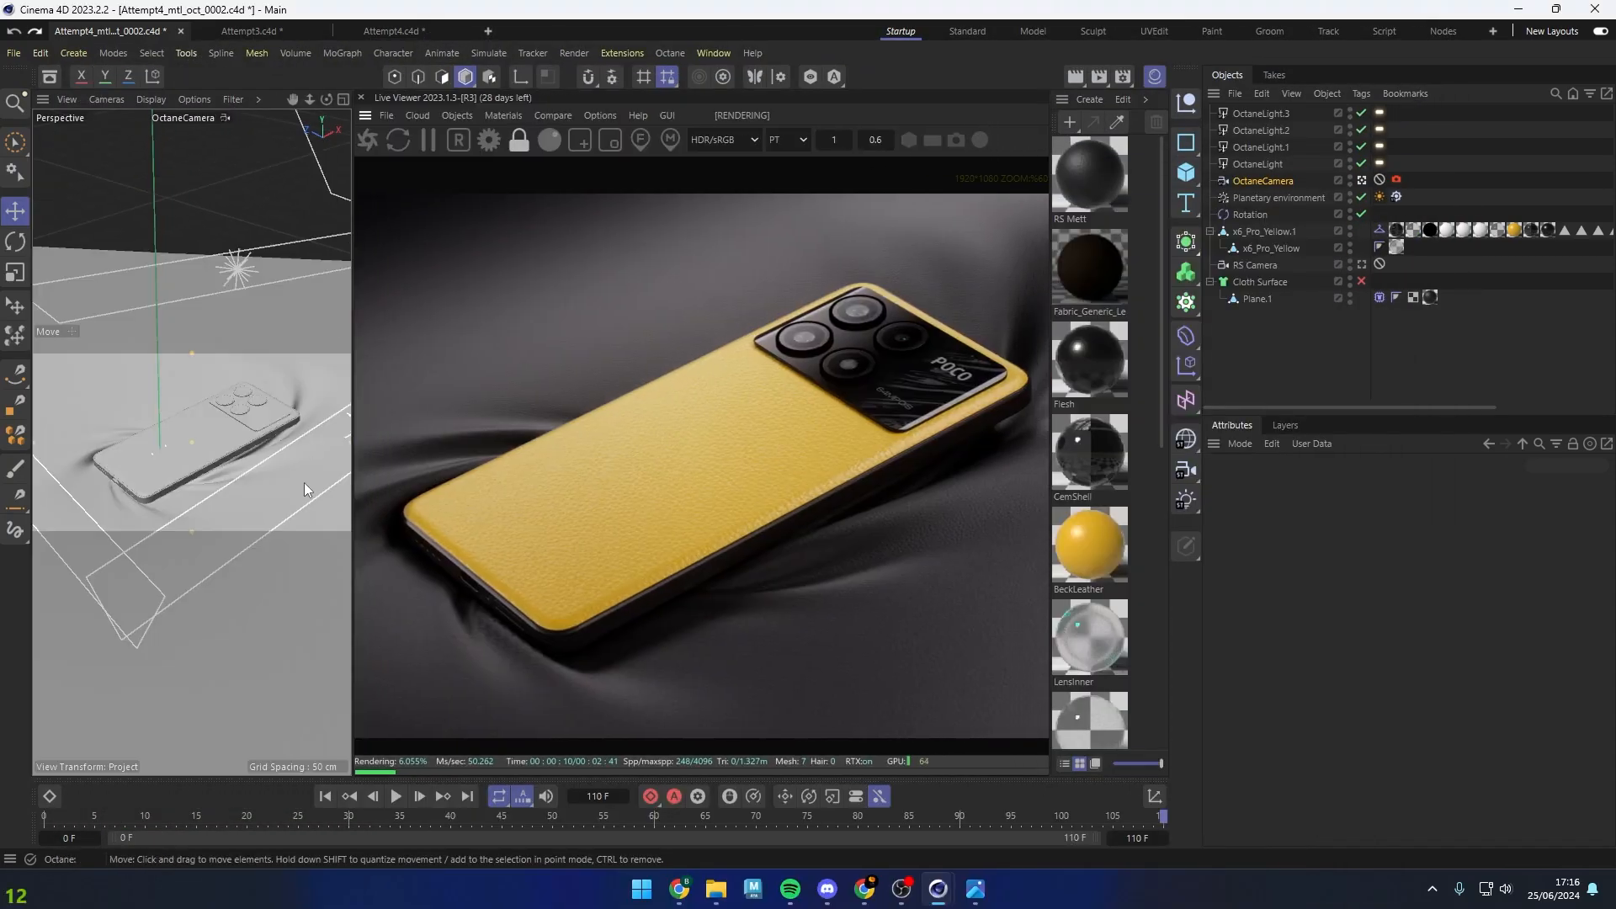
Switch from the OctaneCamera view to the perspective view and frame the cloth, lights and camera together
{"action": "middle_click", "coordinate": [184, 426]}
{"action": "middle_click", "coordinate": [123, 532]}
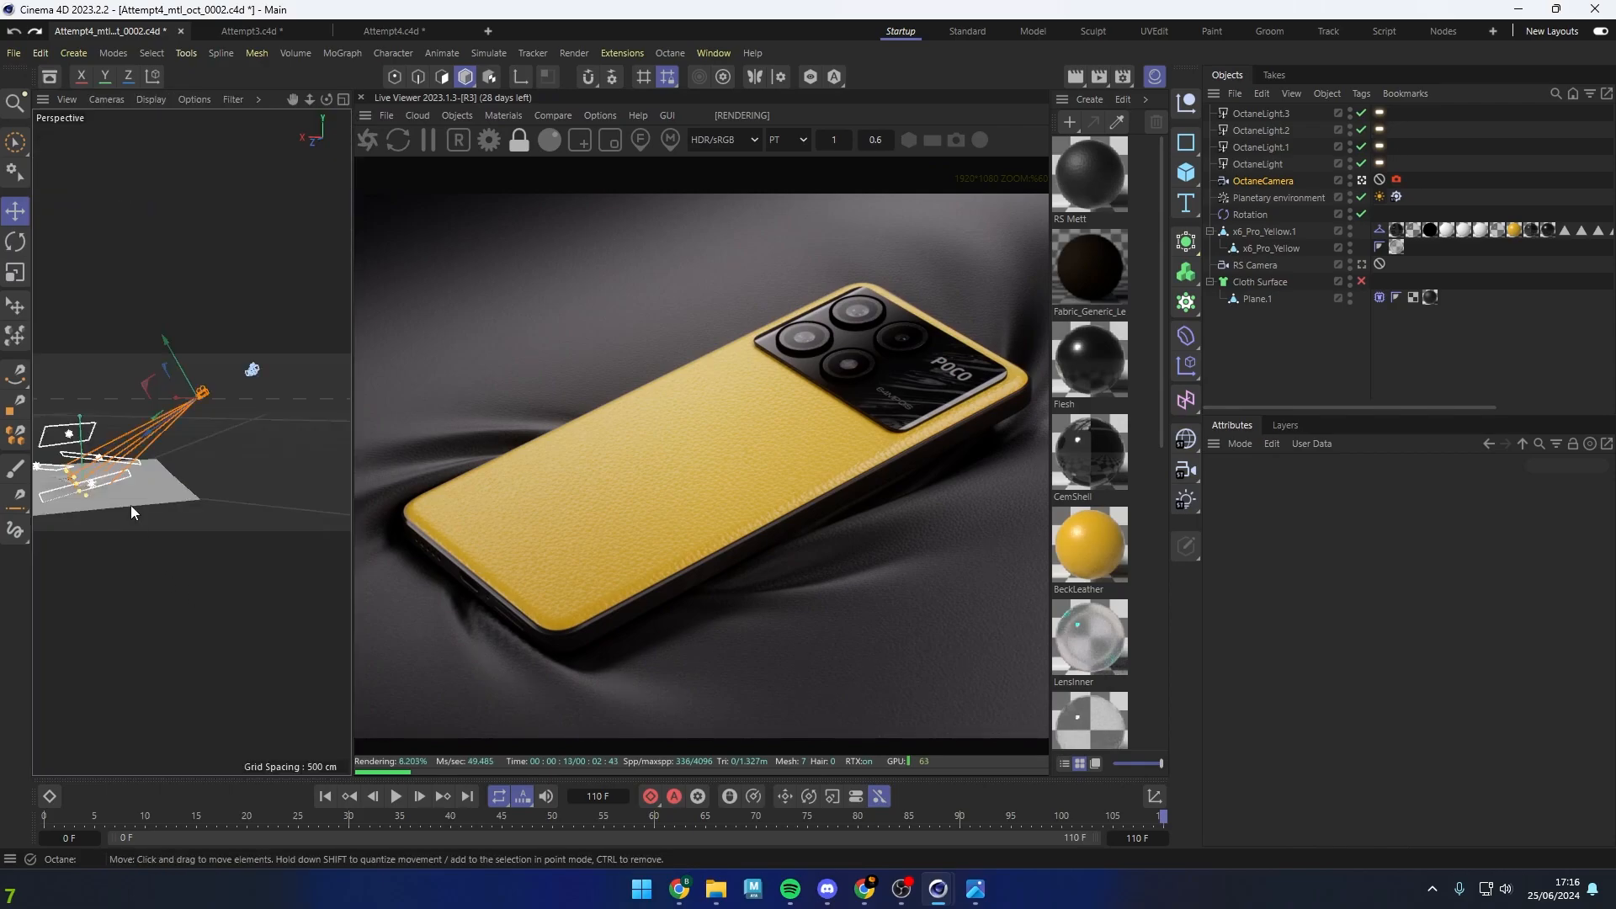
{"action": "left_click_drag", "start_coordinate": [129, 505], "coordinate": [251, 499], "text": "alt"}
{"action": "middle_click_drag", "start_coordinate": [251, 498], "coordinate": [206, 450], "text": "alt"}
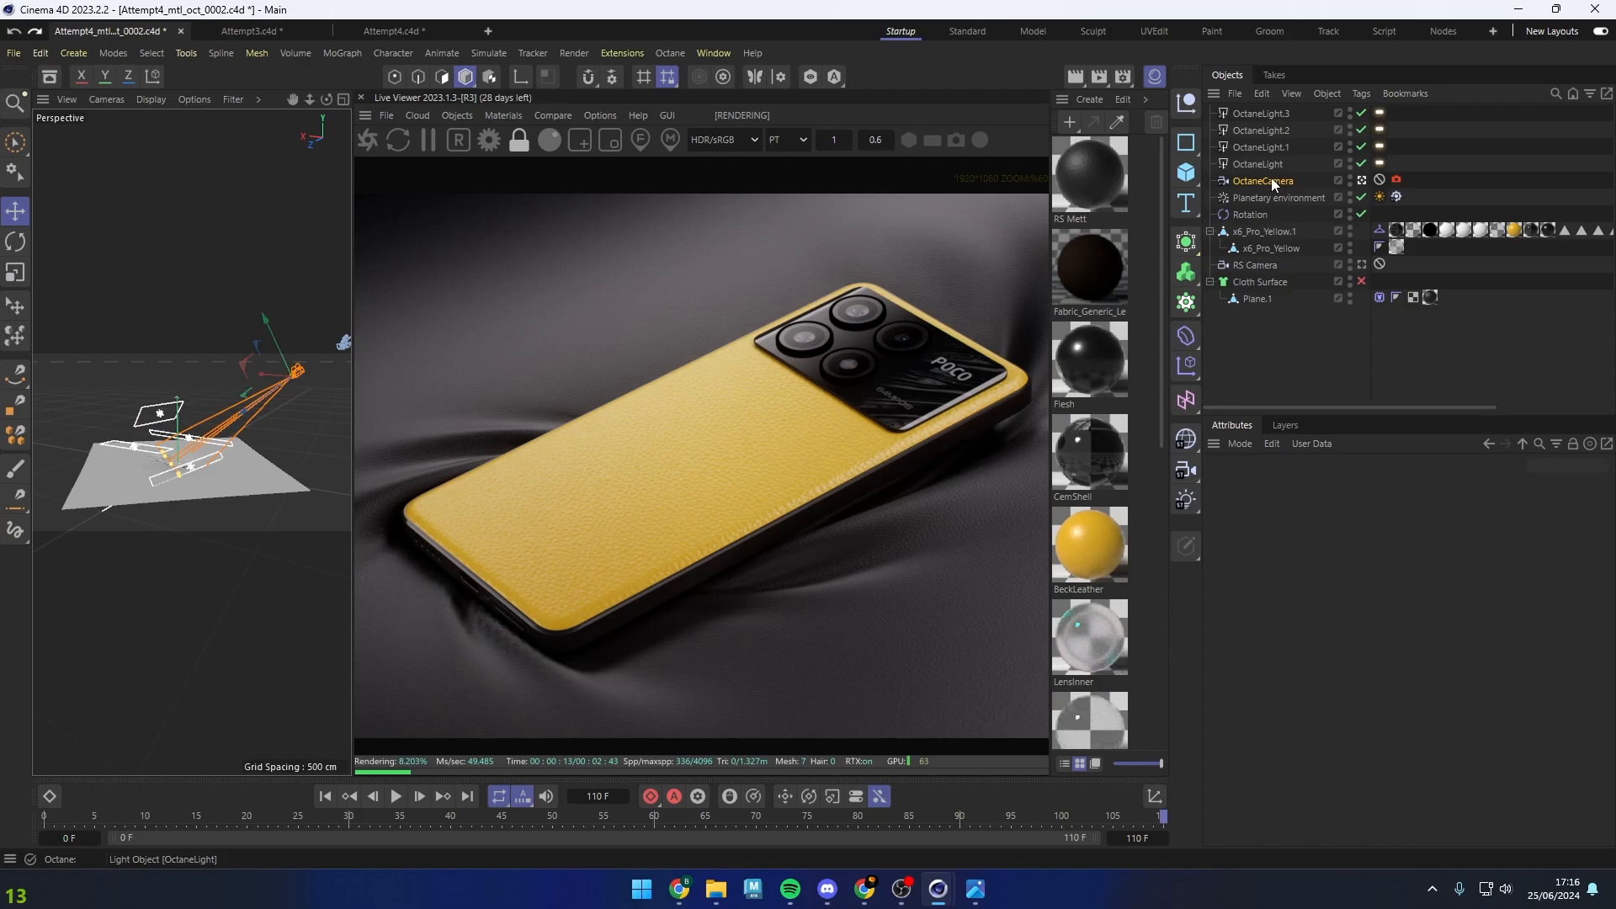
Turn off all four Octane lights and check the render lit only by the Planetary environment
{"action": "left_click", "coordinate": [1258, 198]}
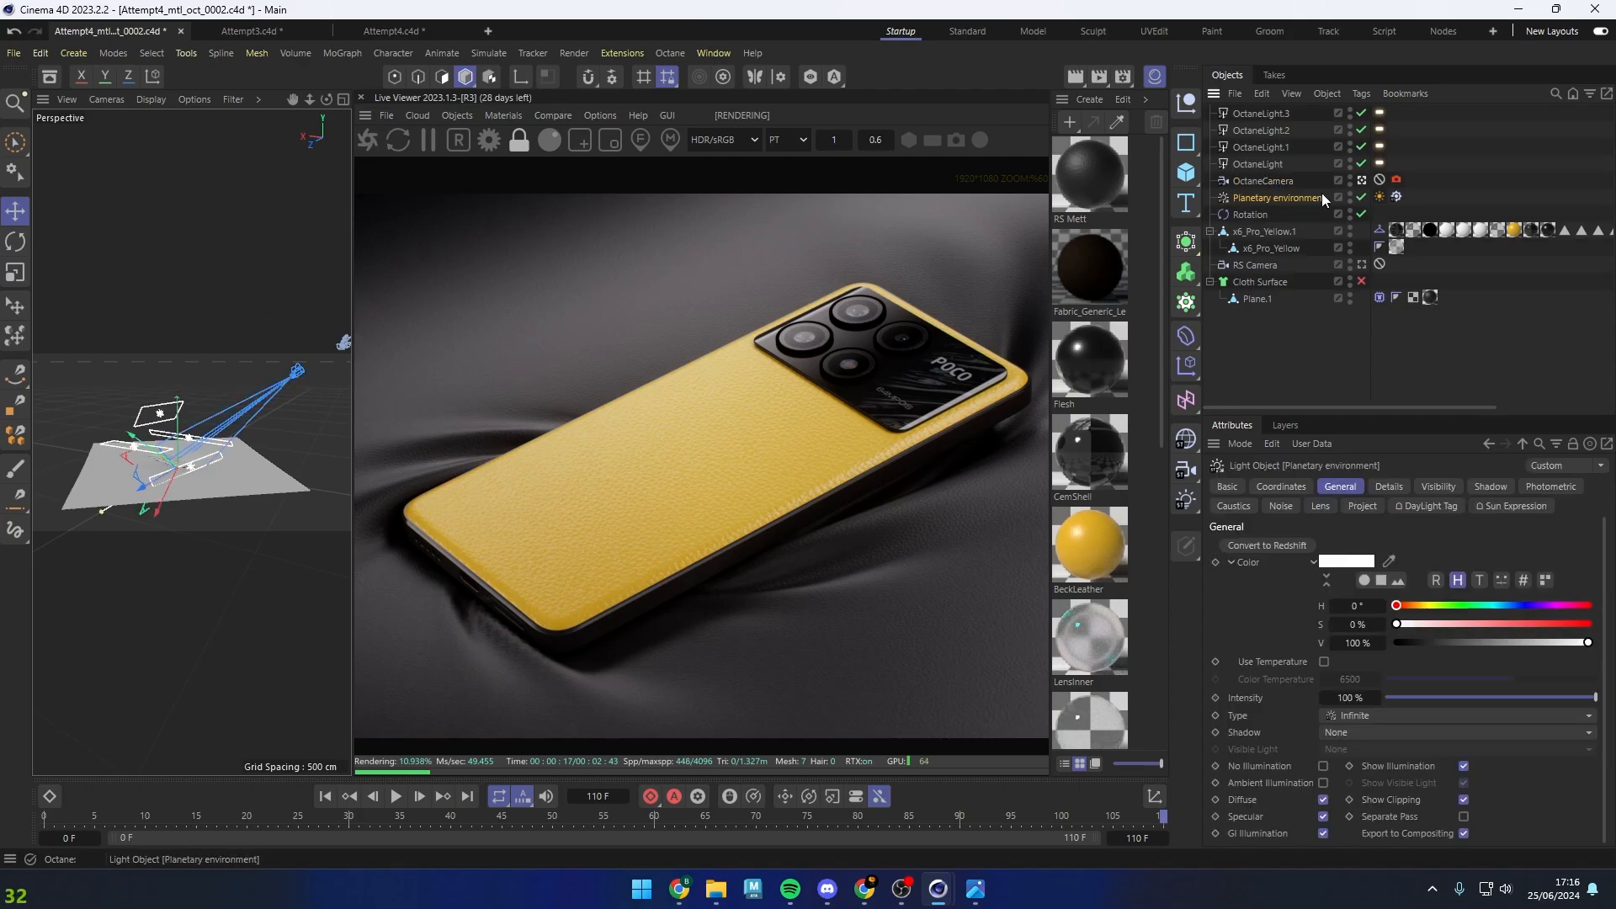
{"action": "left_click", "coordinate": [1361, 164]}
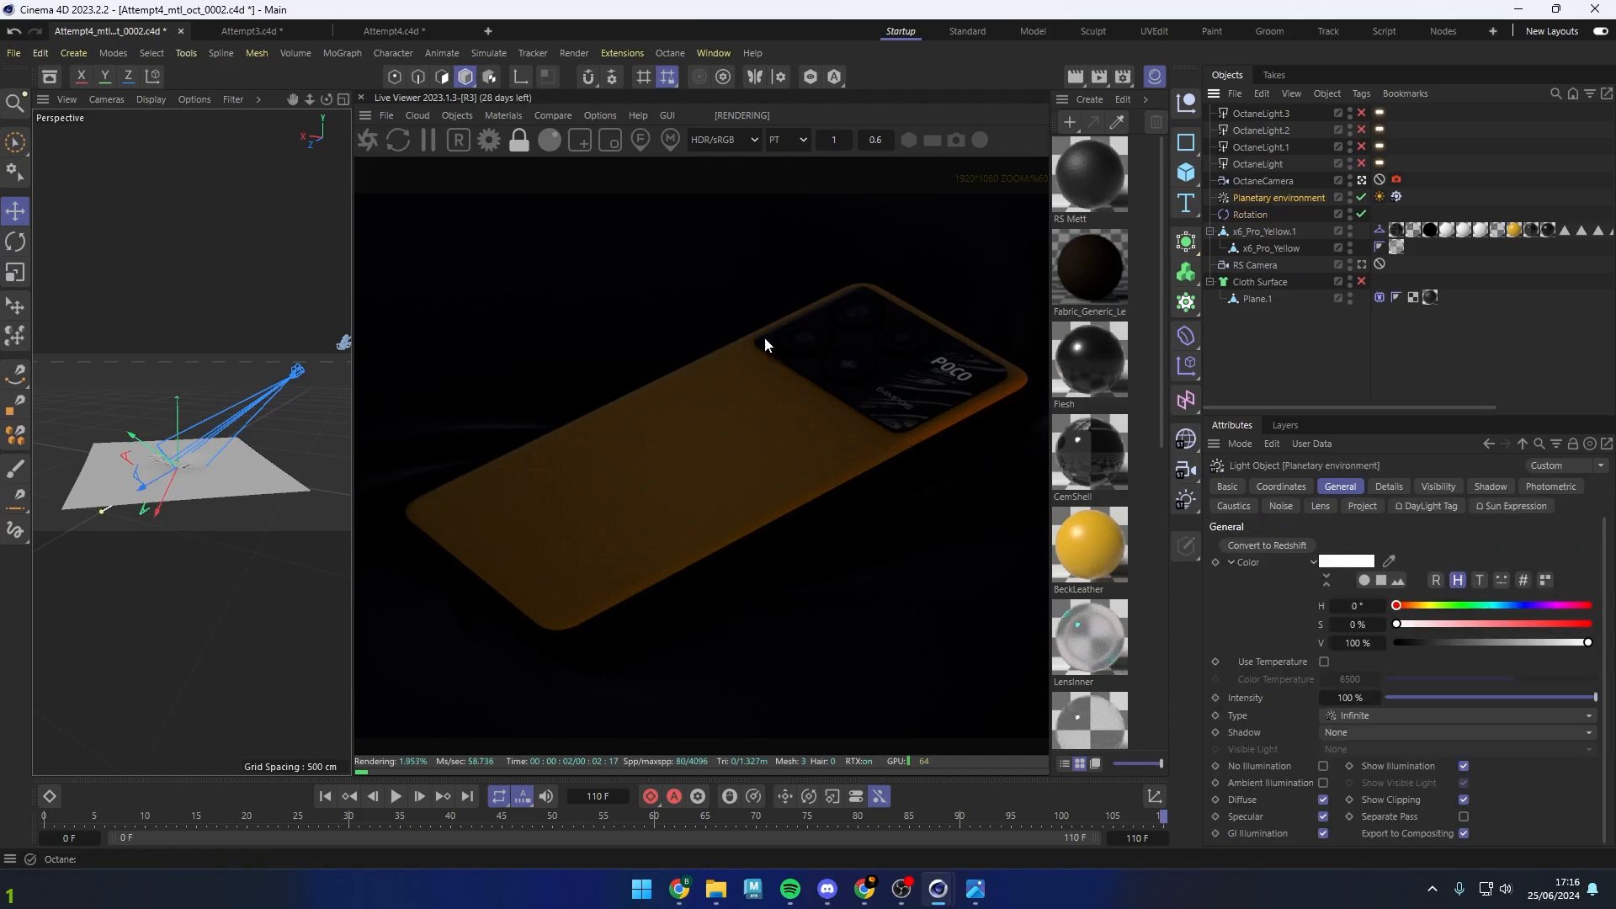
{"action": "scroll", "coordinate": [667, 426], "scroll_direction": "down", "scroll_amount": 2}
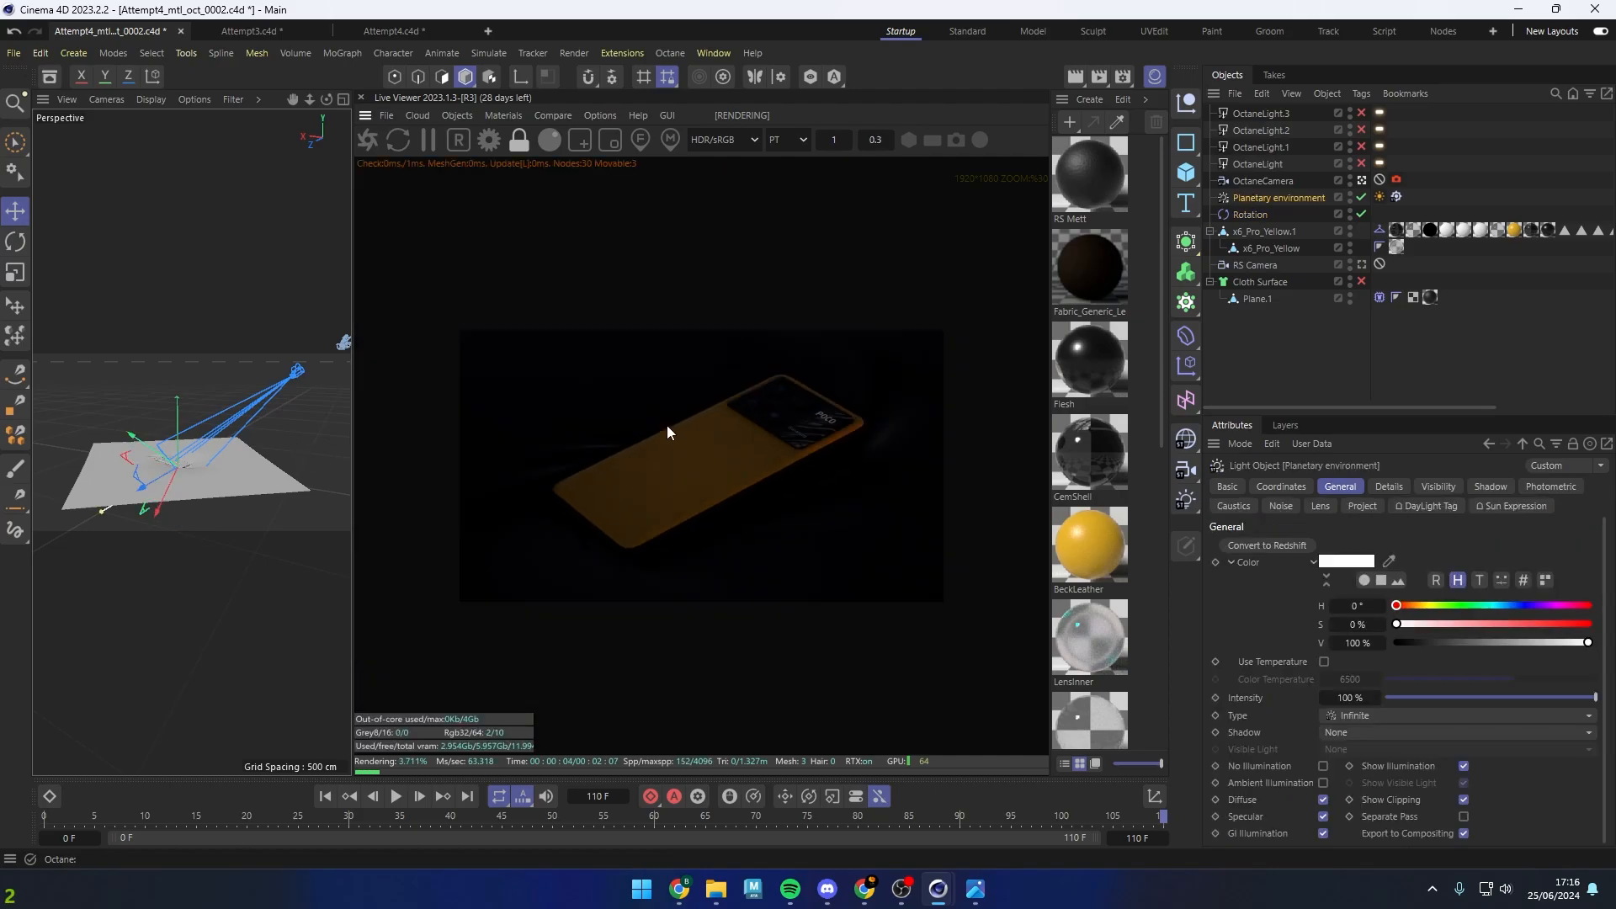
{"action": "scroll", "coordinate": [668, 425], "scroll_direction": "up", "scroll_amount": 1}
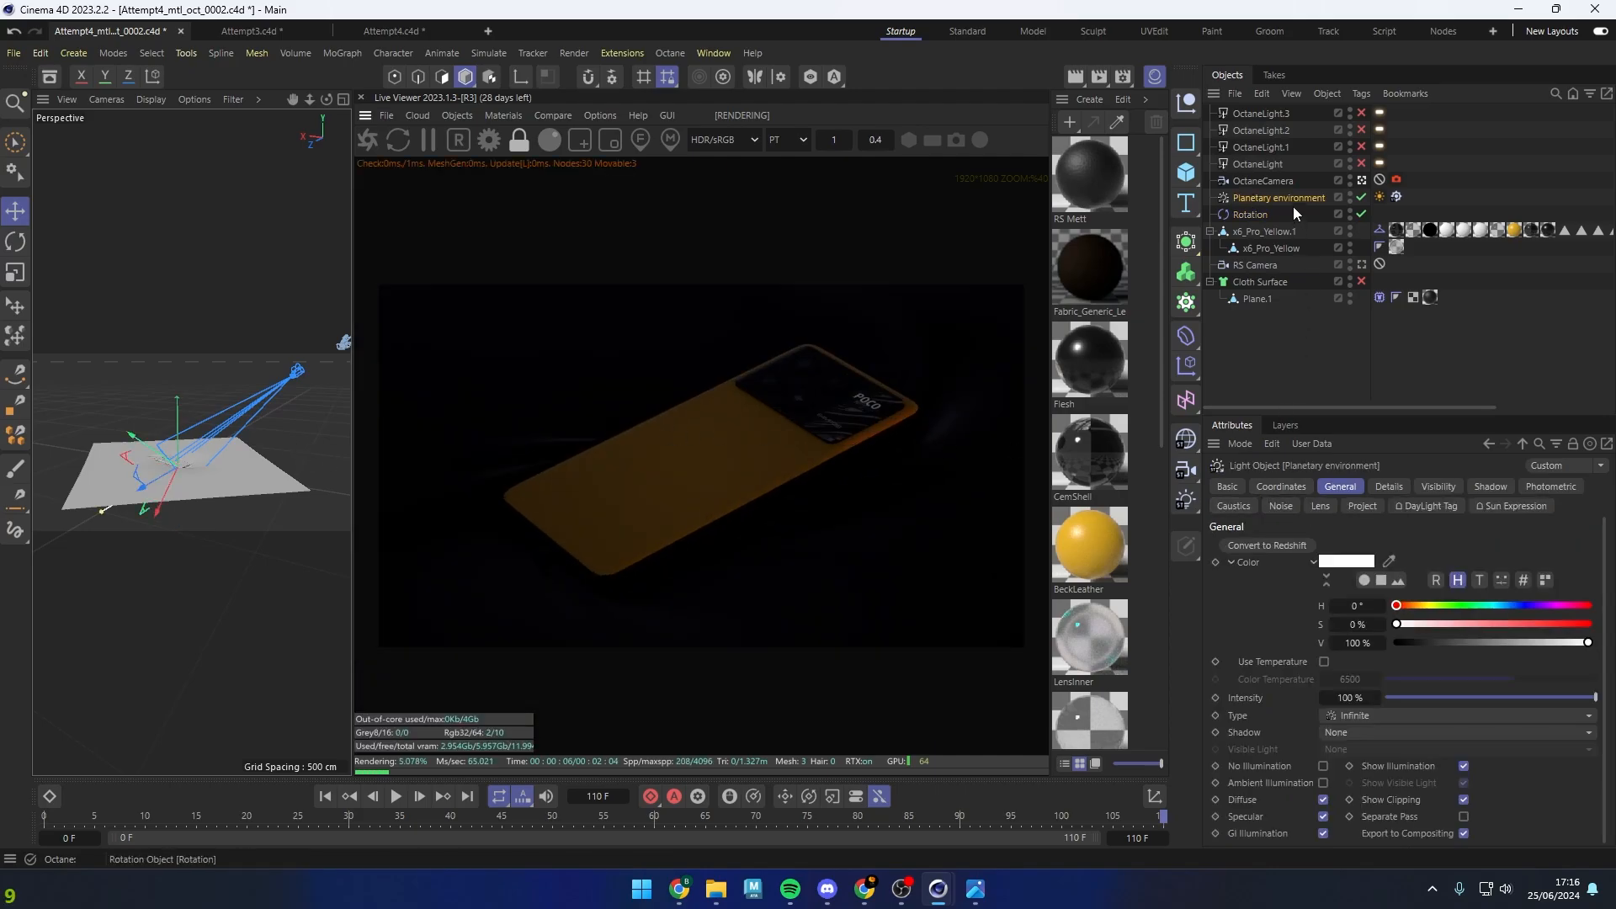
Try a different heading rotation (R.H) on the Planetary environment light
{"action": "left_click", "coordinate": [1283, 487]}
{"action": "left_click_drag", "start_coordinate": [1396, 572], "coordinate": [1447, 572]}
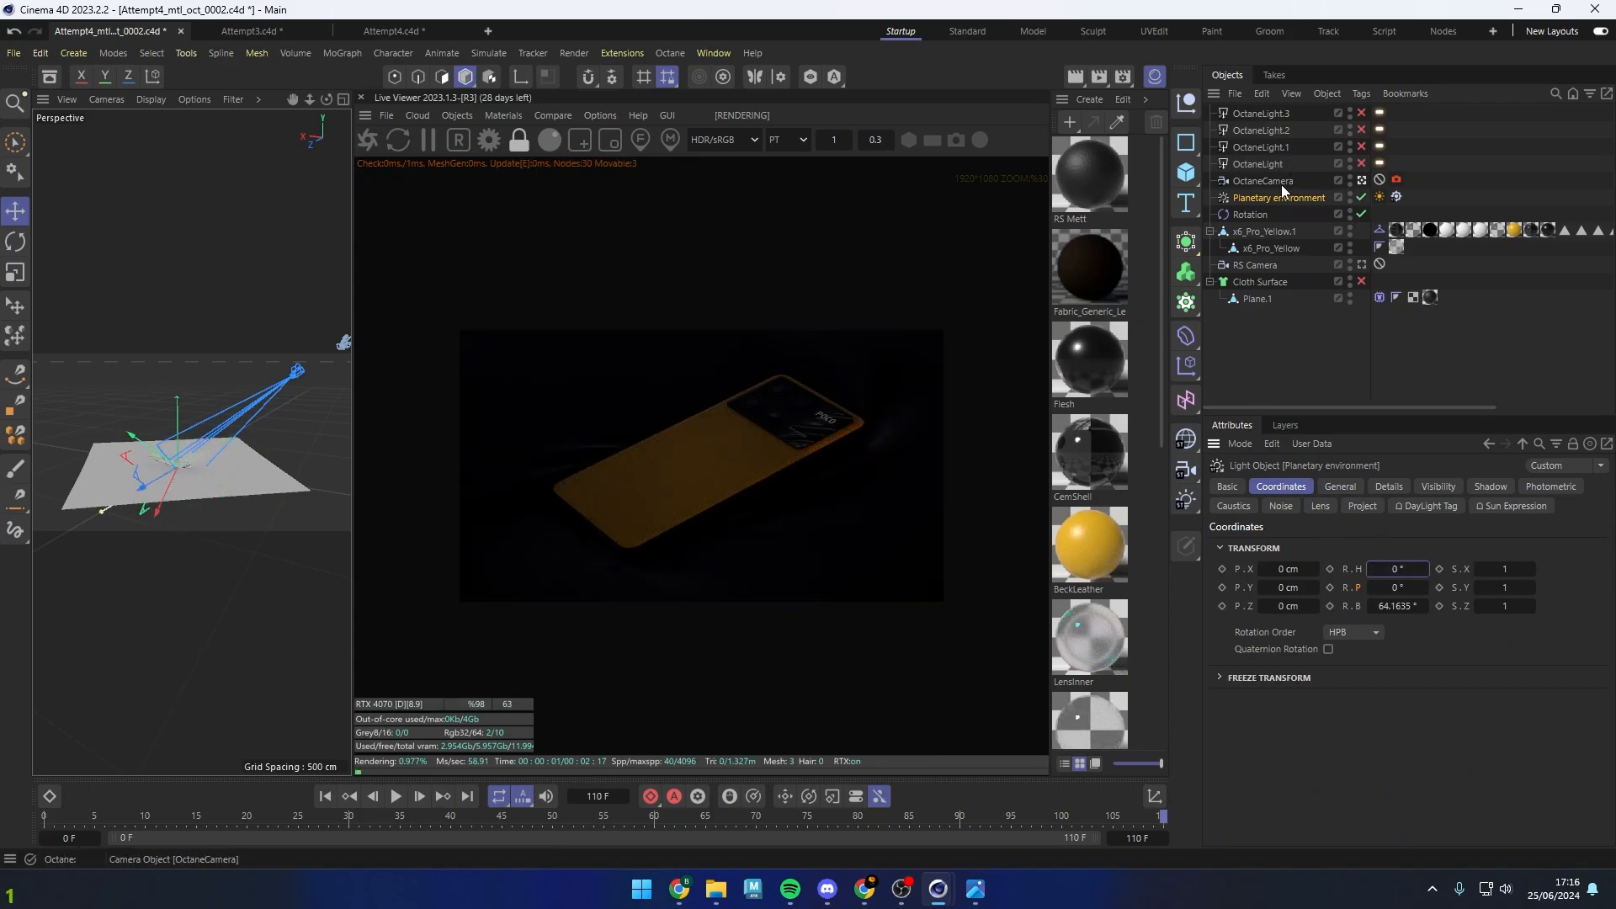
Look through the disabled Octane lights' coordinates and reselect the Planetary environment
{"action": "left_click", "coordinate": [1281, 165]}
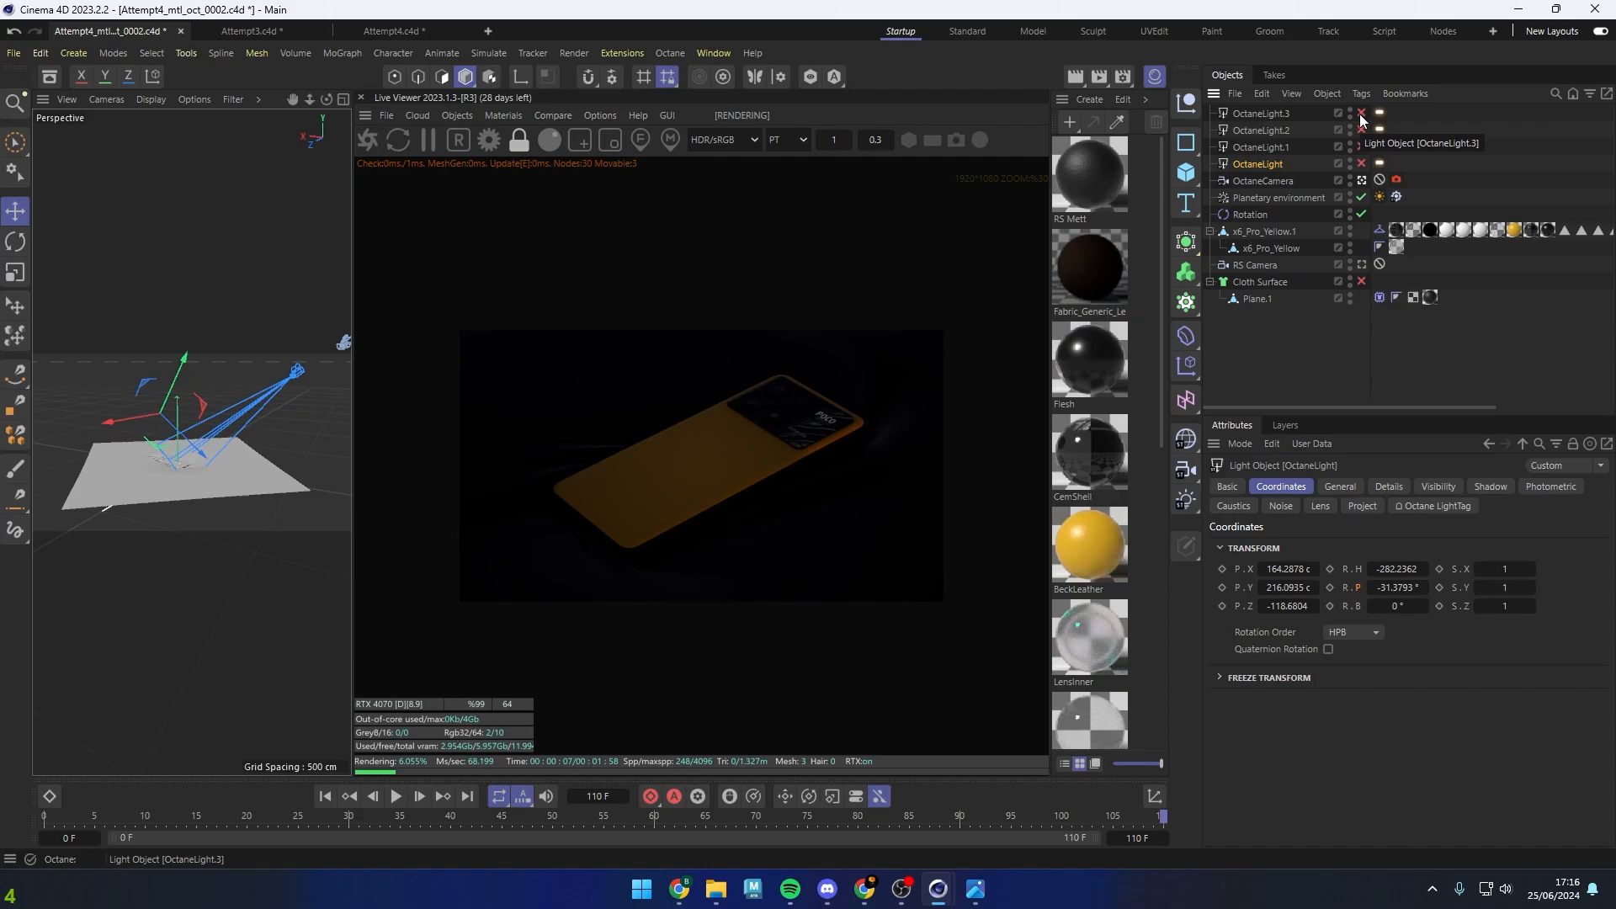
{"action": "left_click", "coordinate": [1279, 147]}
{"action": "left_click", "coordinate": [1272, 165]}
{"action": "left_click", "coordinate": [1274, 203]}
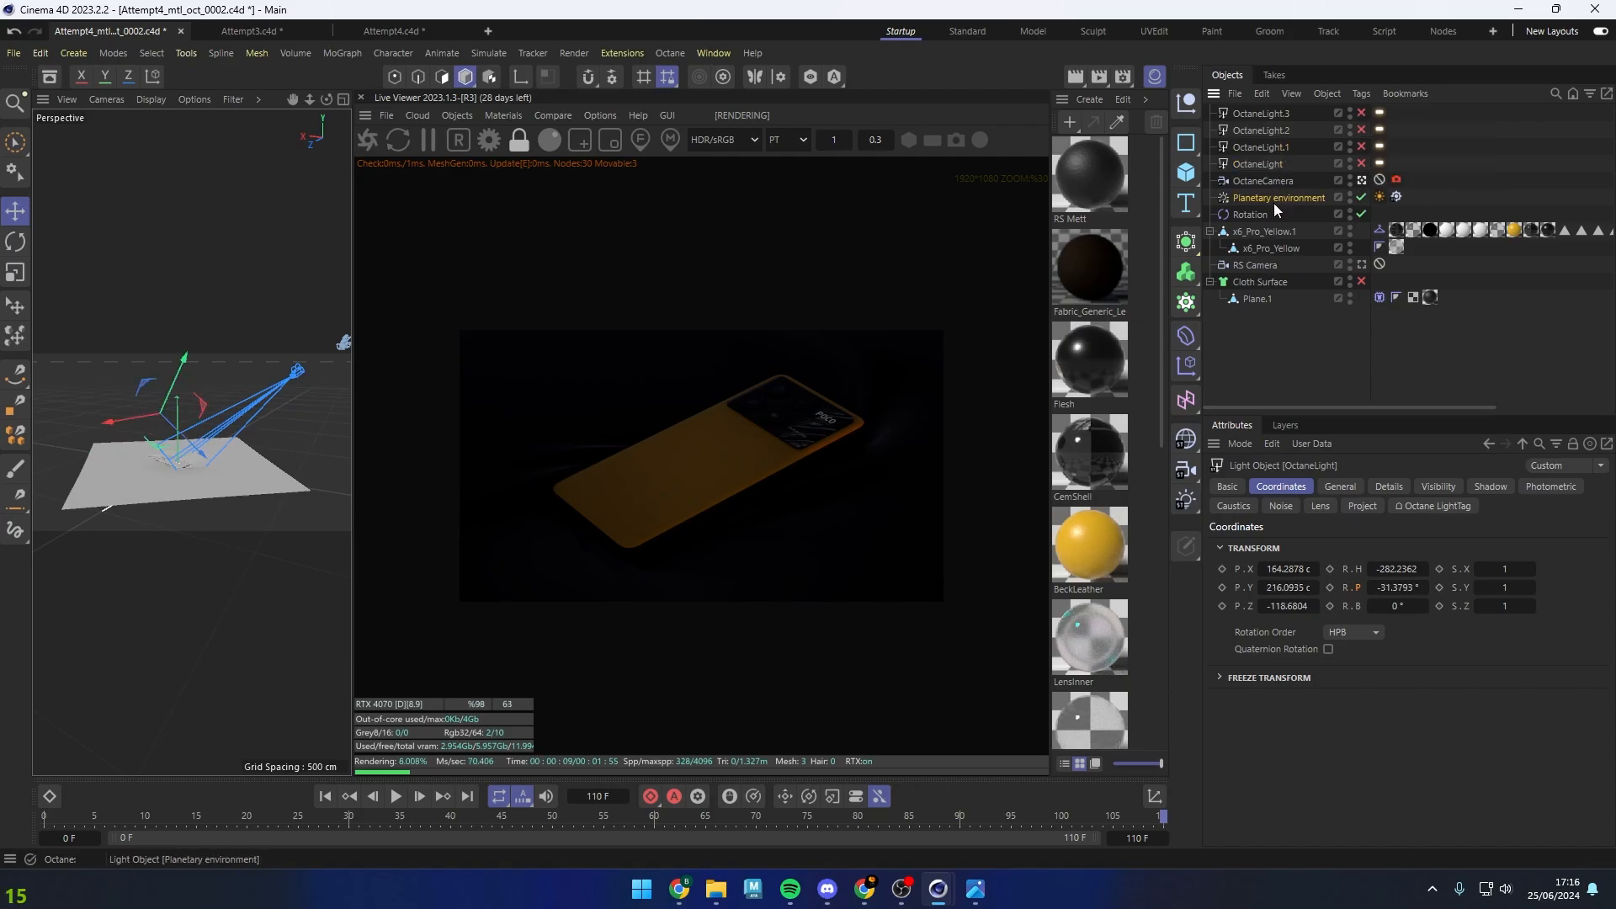
Compare the render lit by the four Octane lights with Planetary environment off, and switch back to the Planetary environment alone
{"action": "left_click", "coordinate": [1361, 197]}
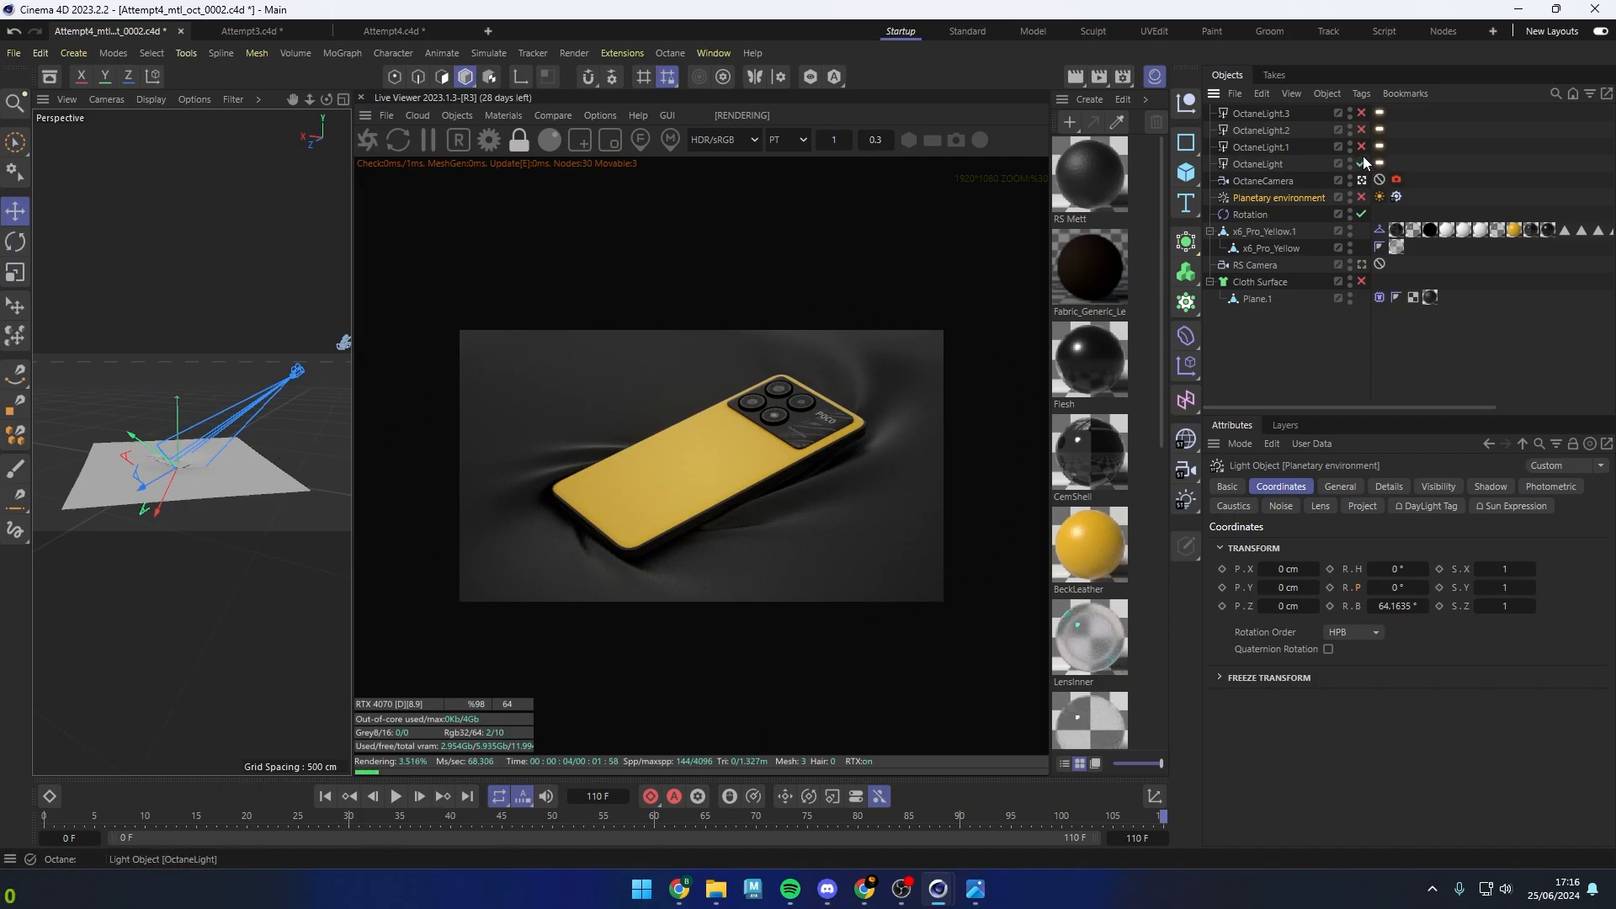
{"action": "left_click_drag", "start_coordinate": [1362, 156], "coordinate": [1356, 121]}
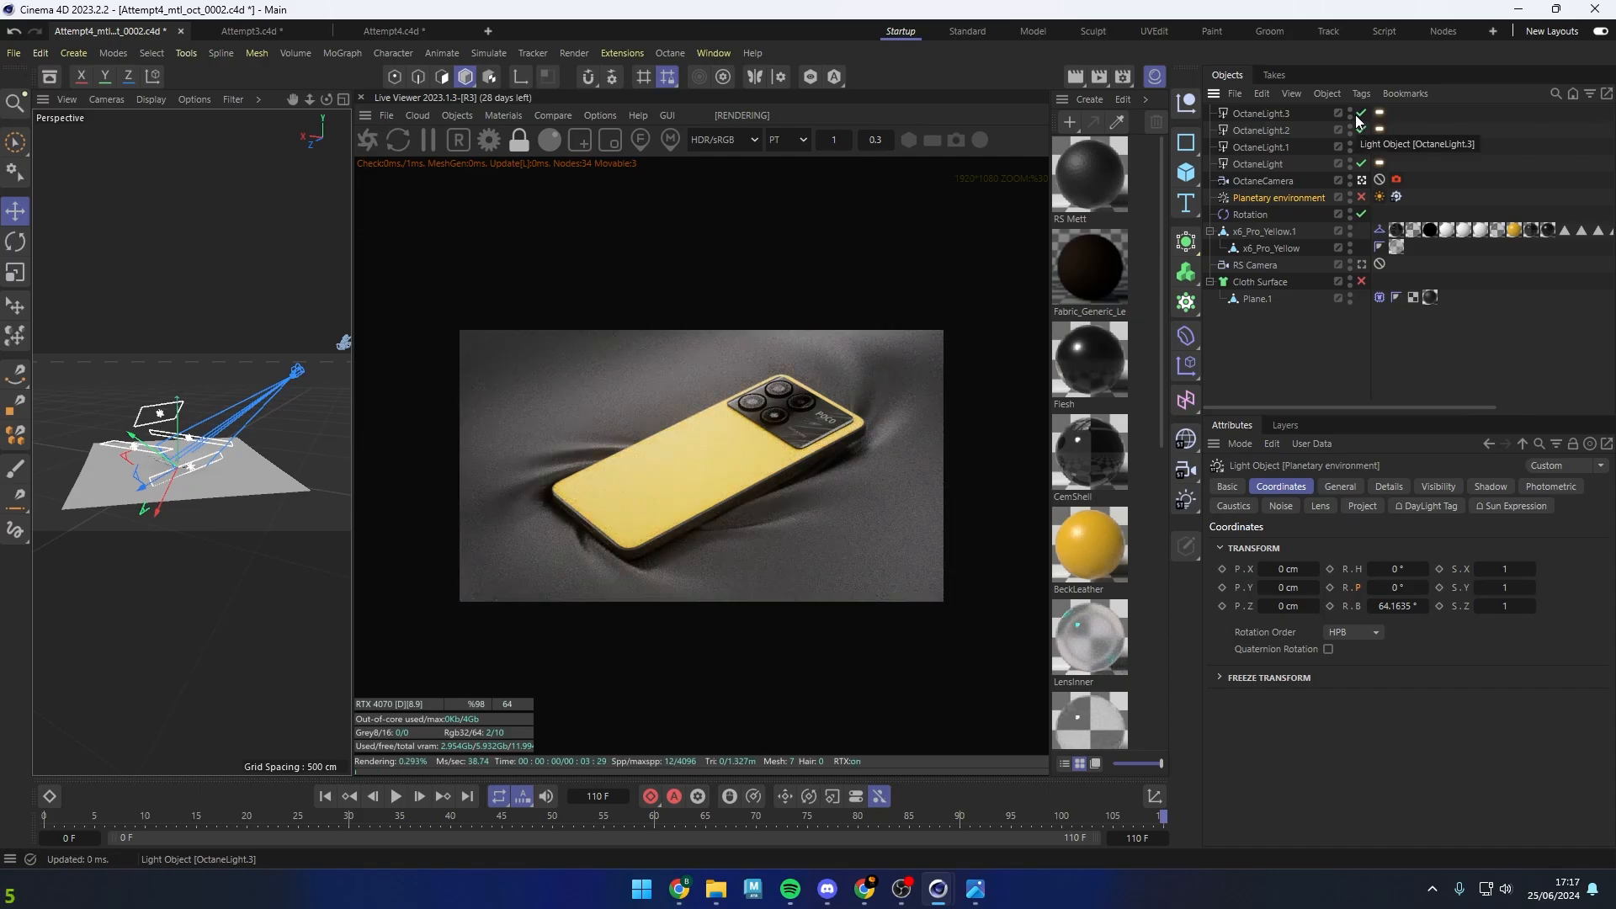
{"action": "left_click_drag", "start_coordinate": [1362, 113], "coordinate": [1361, 165]}
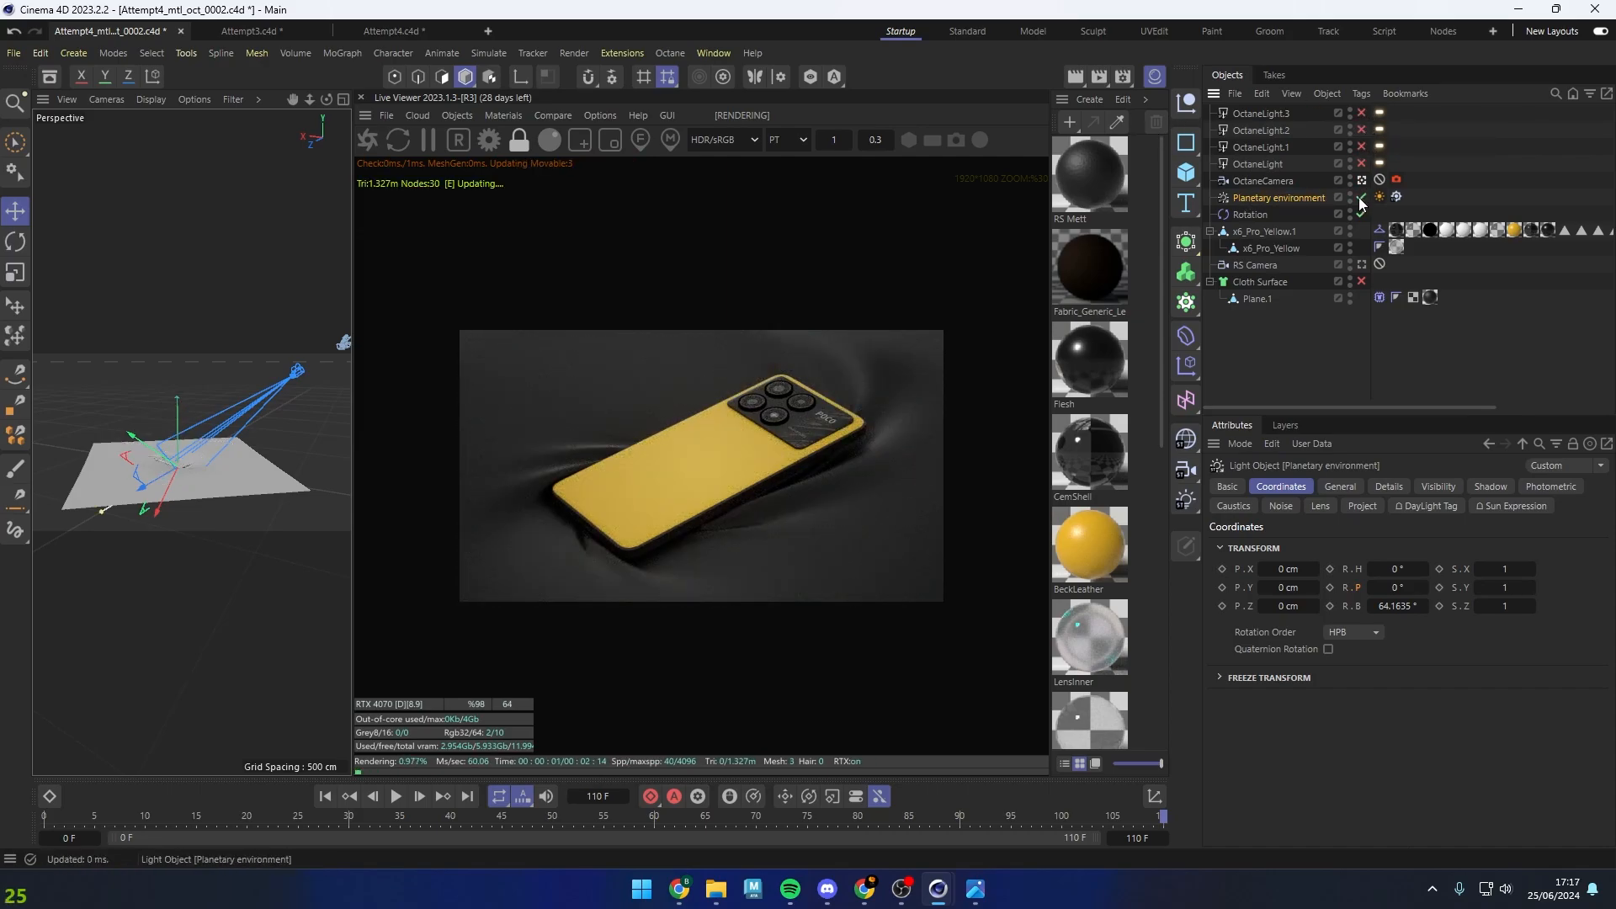
{"action": "left_click", "coordinate": [1361, 197]}
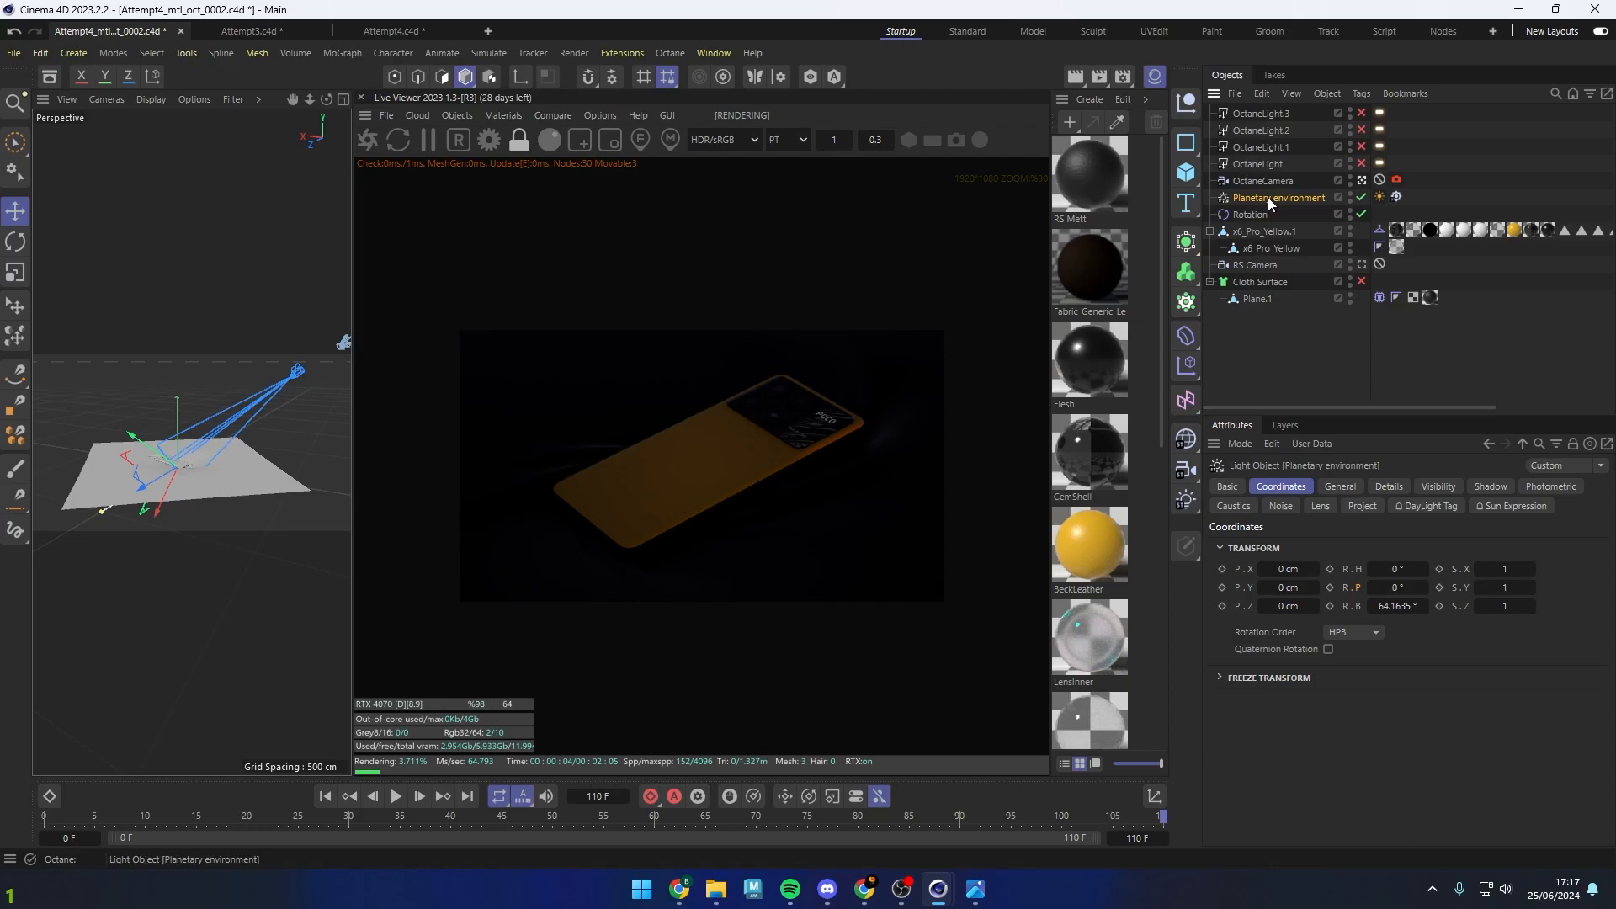
Enable OctaneLight, compare it on and off without the Planetary environment, and leave both light sources enabled
{"action": "left_click", "coordinate": [1361, 163]}
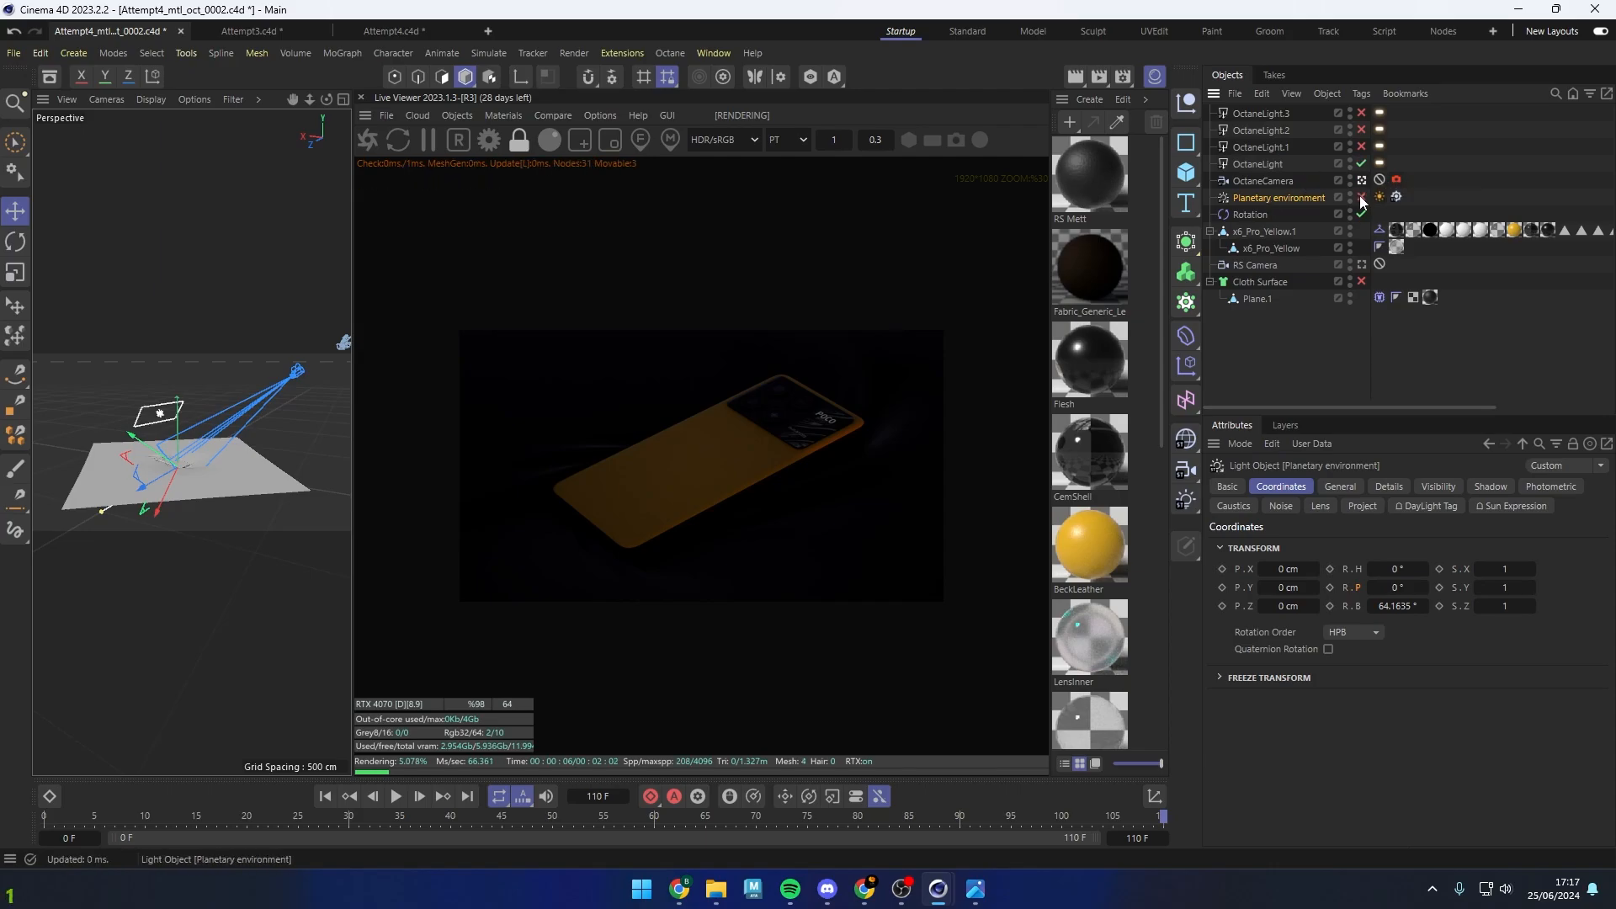
{"action": "left_click", "coordinate": [1361, 197]}
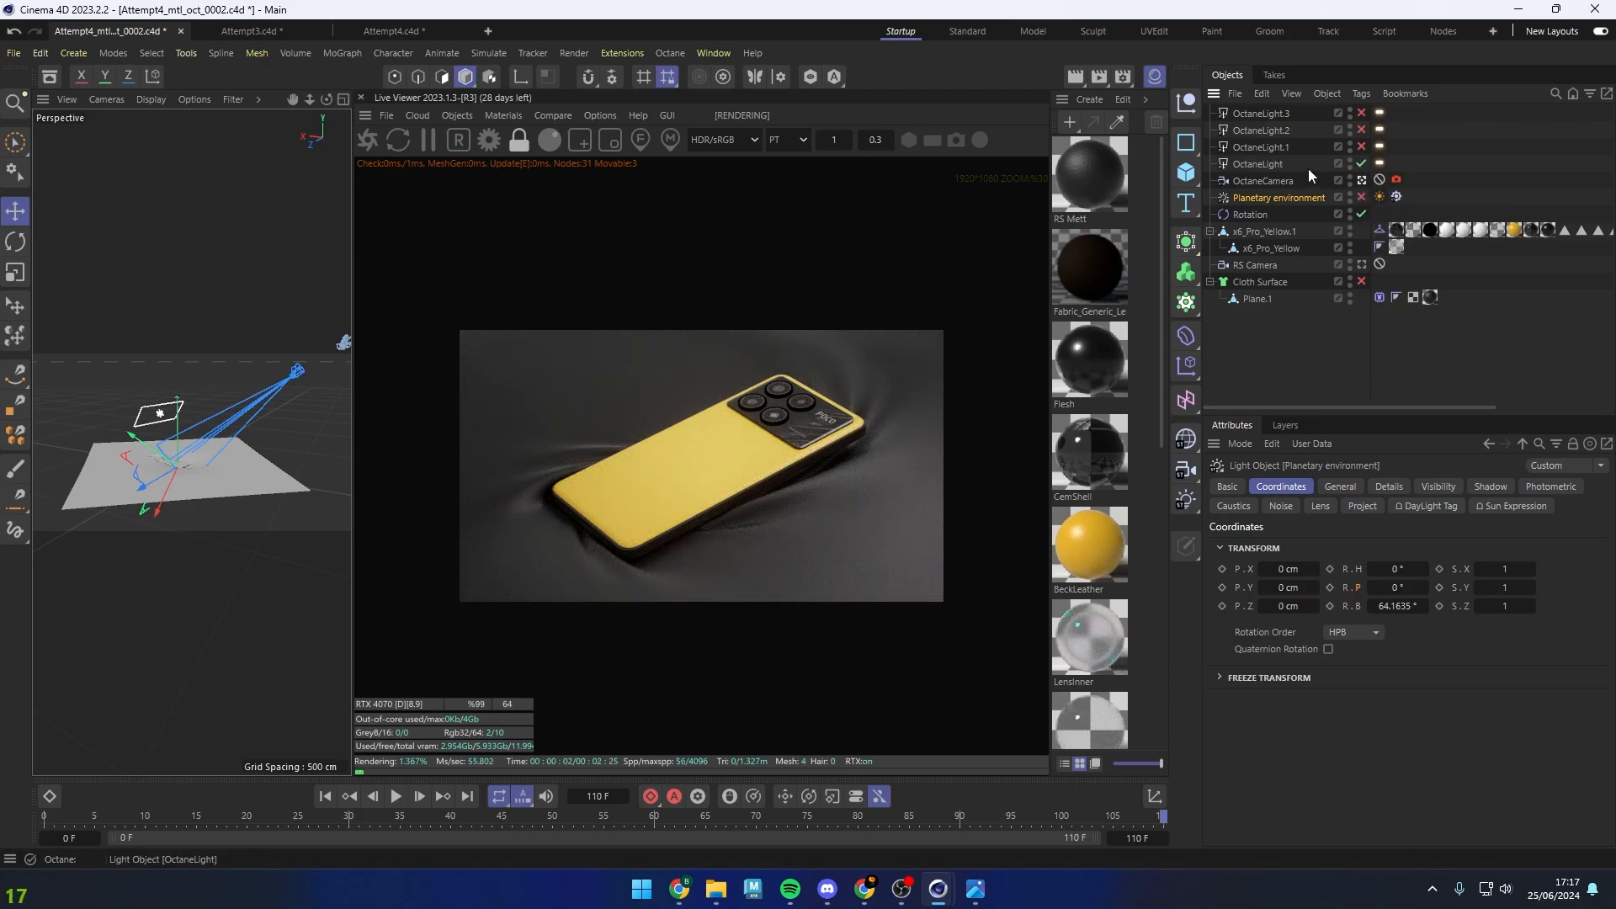
{"action": "left_click", "coordinate": [1262, 168]}
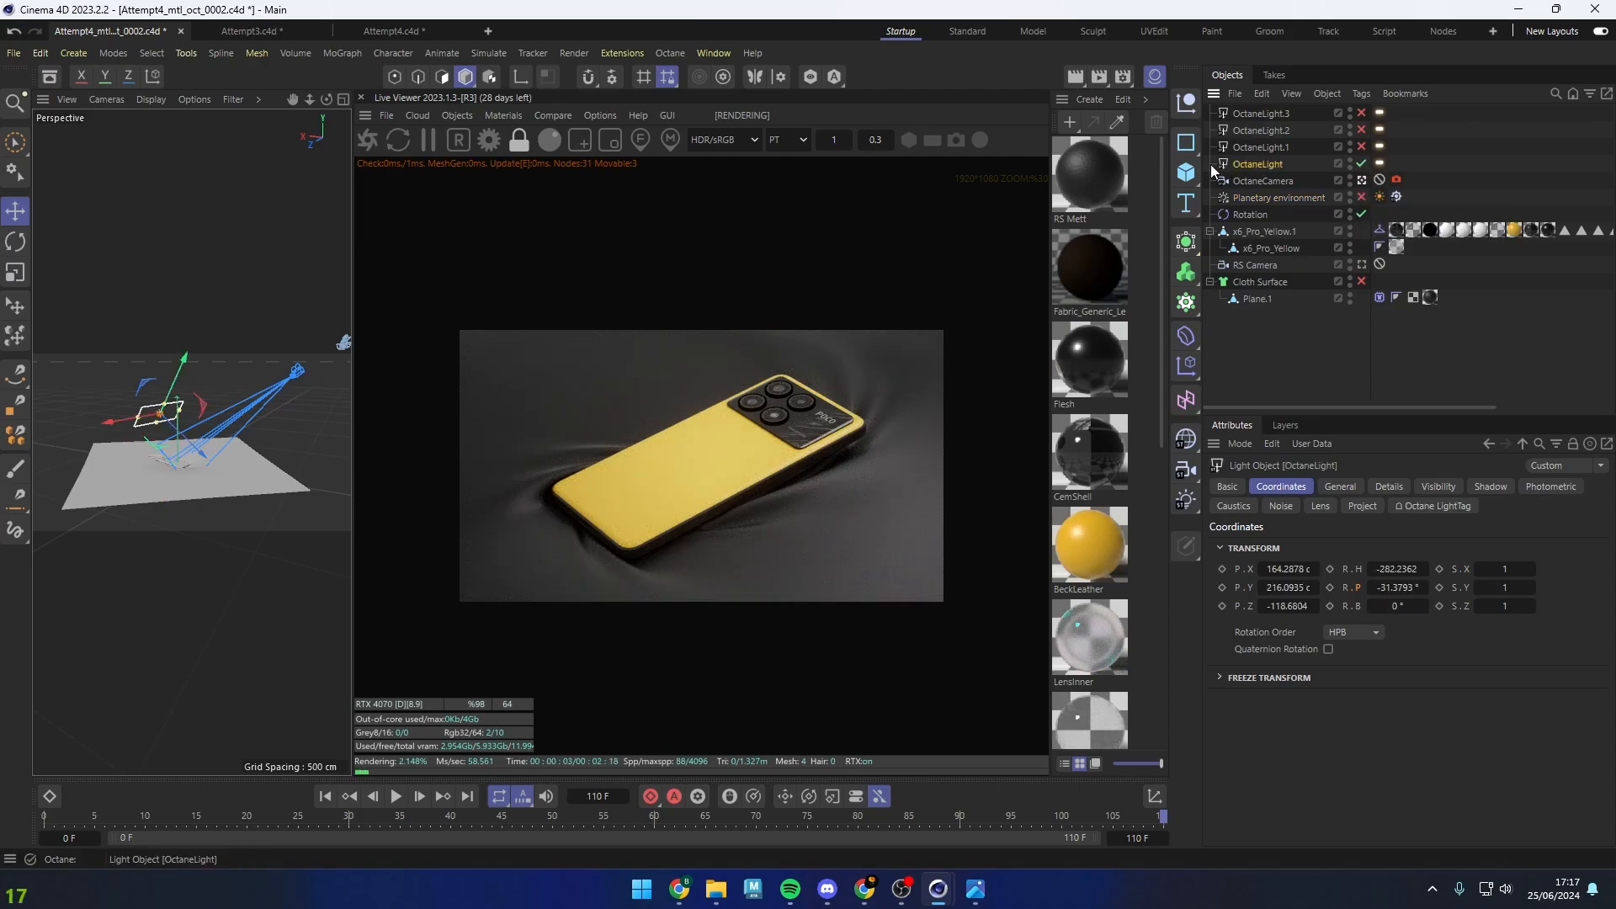
{"action": "left_click", "coordinate": [1362, 163]}
{"action": "left_click", "coordinate": [1362, 163]}
{"action": "left_click", "coordinate": [1362, 196]}
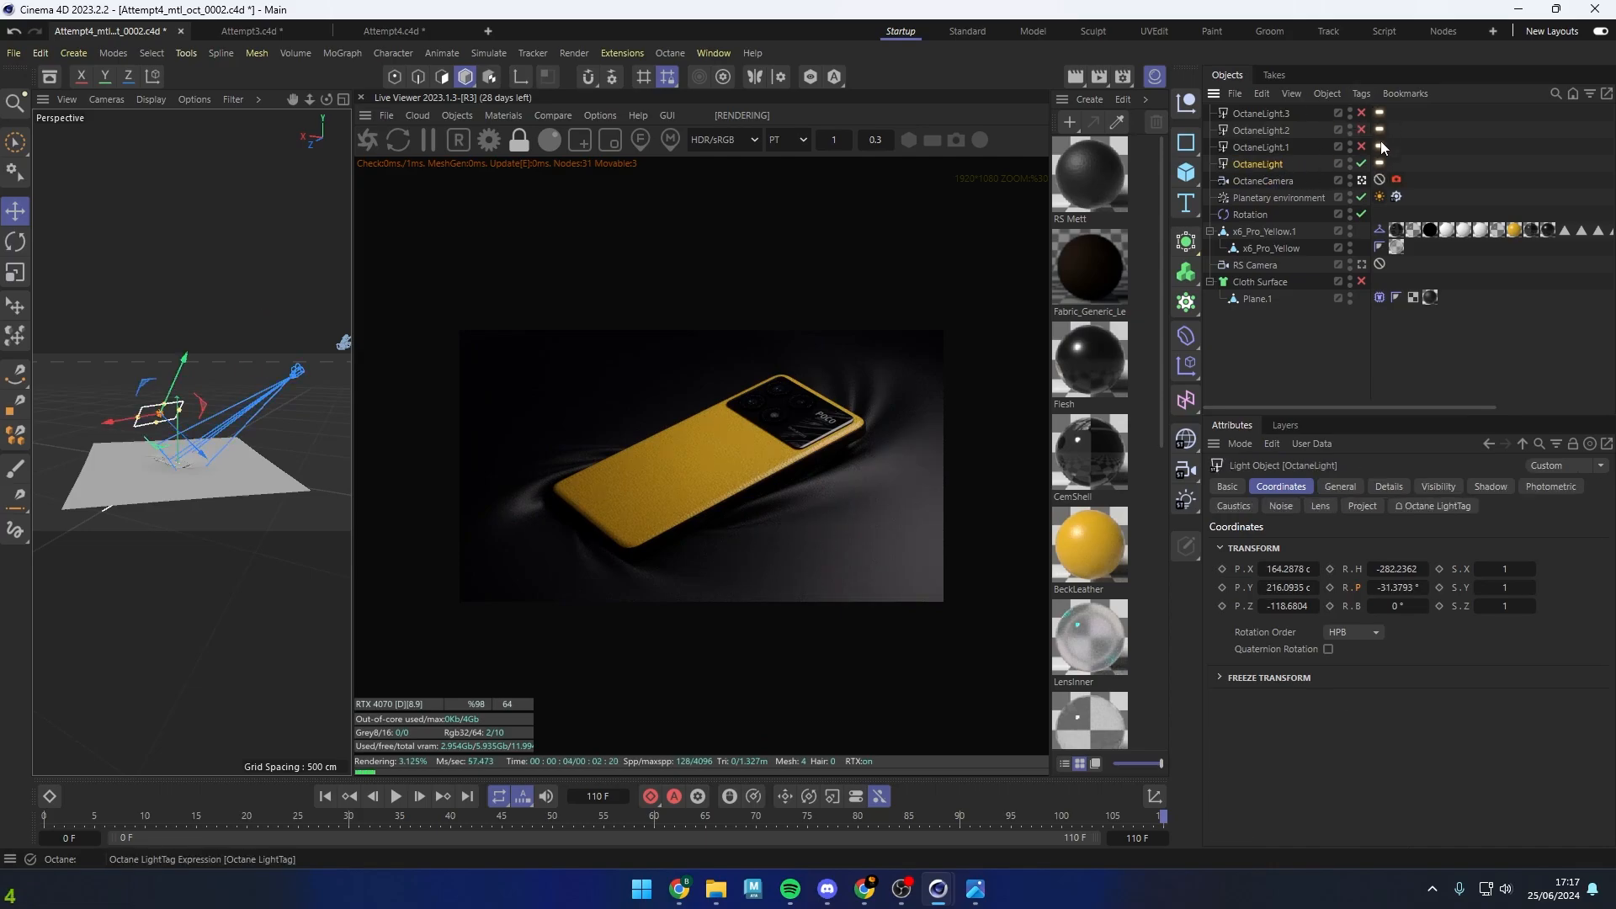
Inspect the gradient texture on OctaneLight's light tag and the settings of its brighter knot
{"action": "left_click", "coordinate": [1379, 163]}
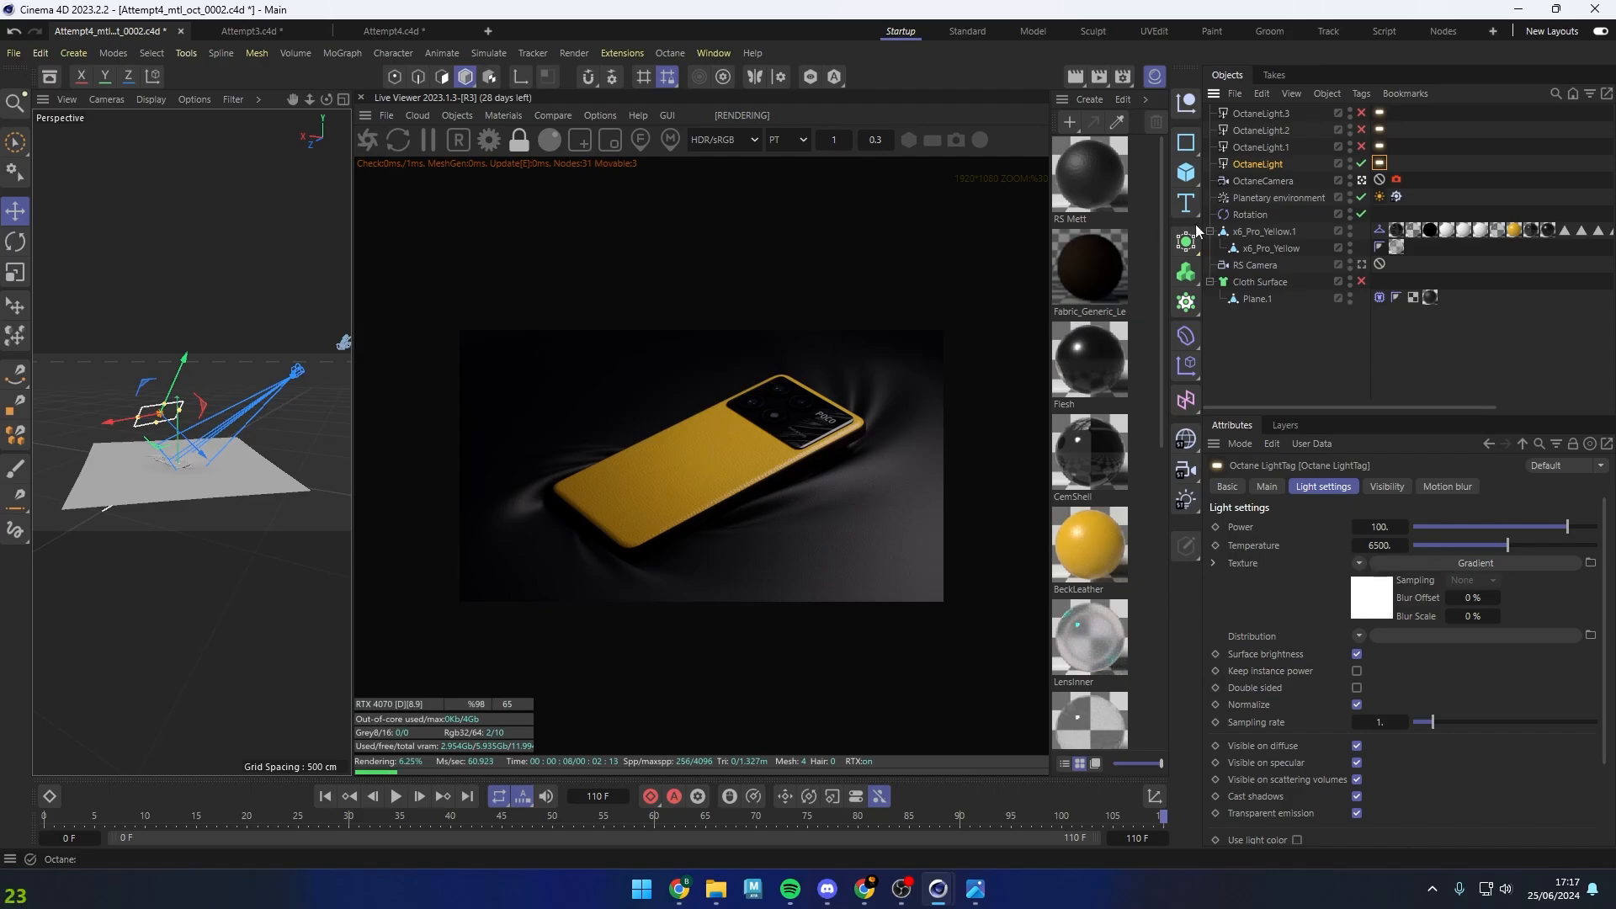
{"action": "left_click", "coordinate": [1474, 564]}
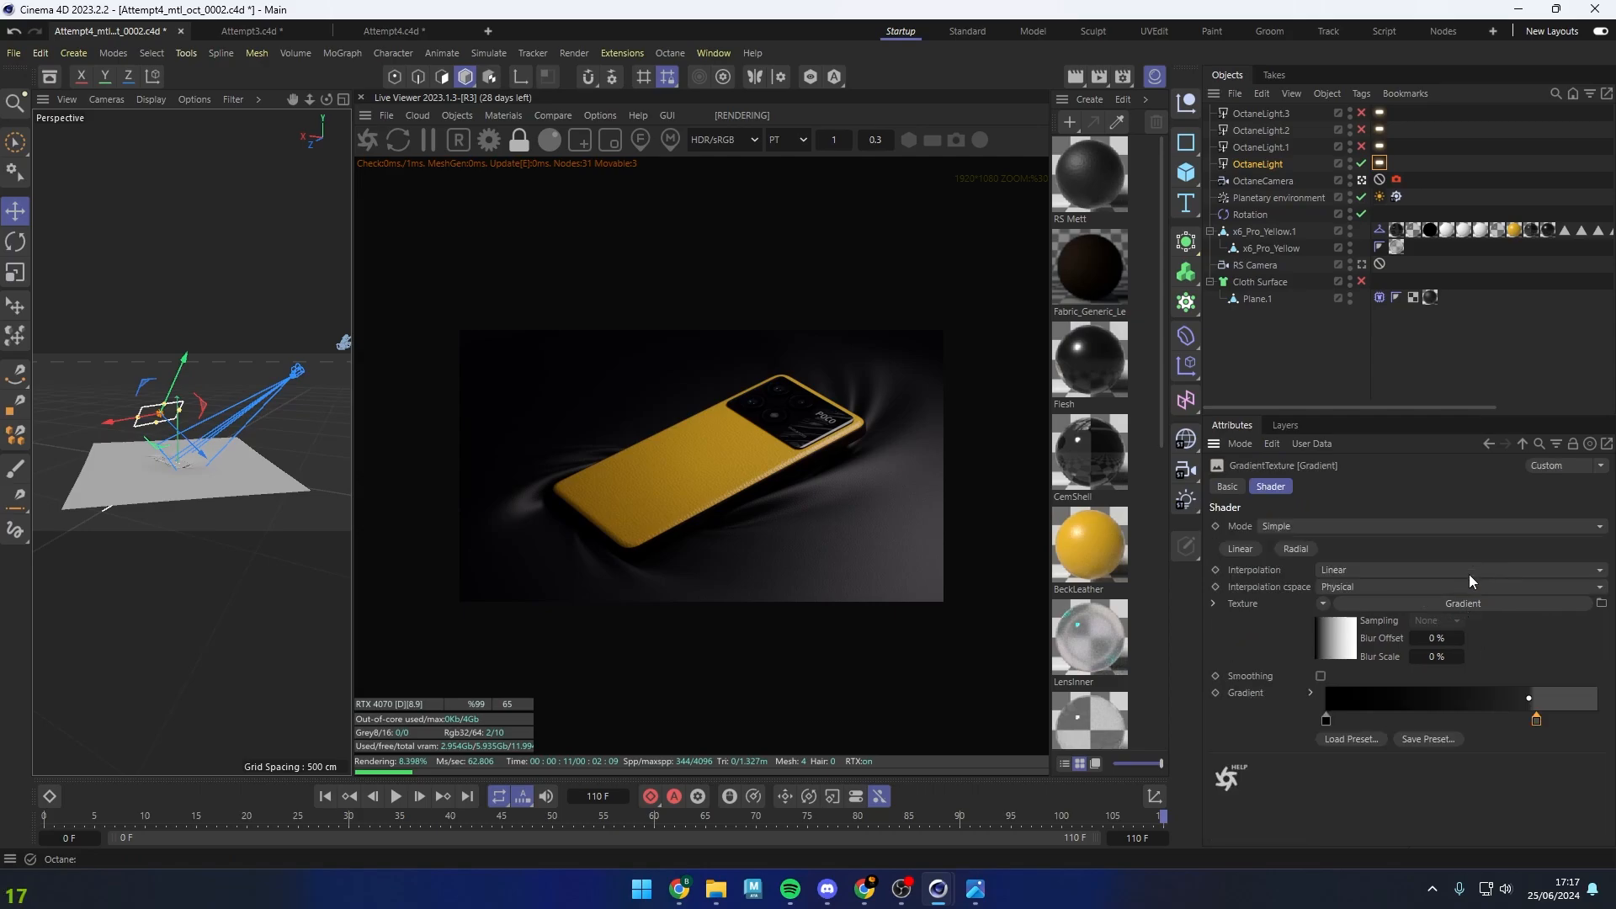
{"action": "double_click", "coordinate": [1537, 721]}
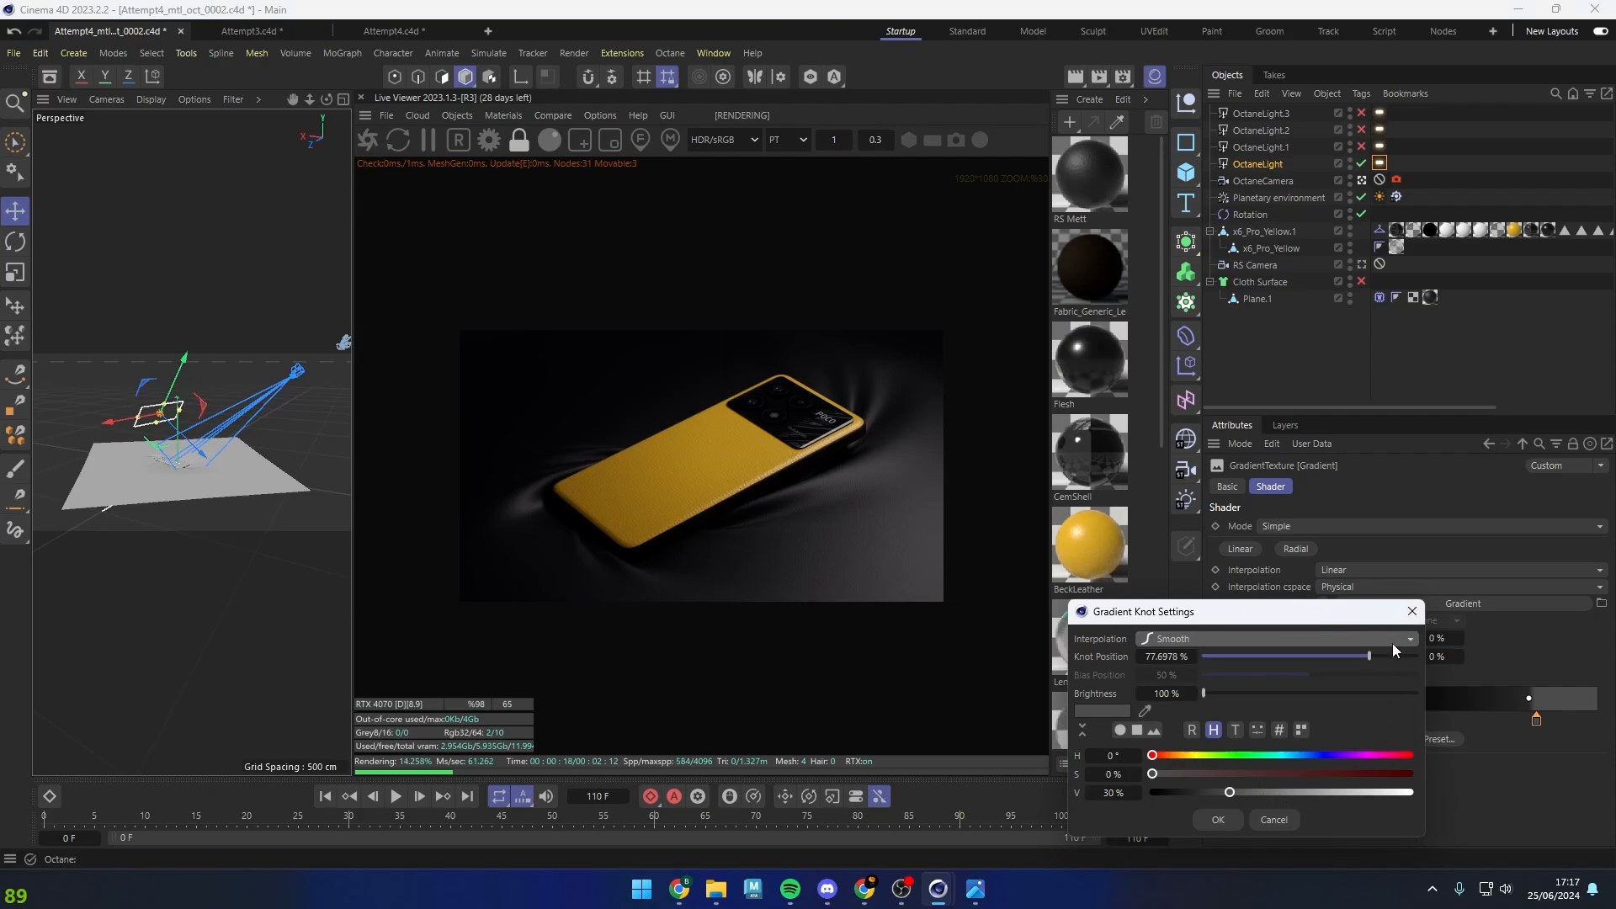
{"action": "left_click", "coordinate": [1411, 611]}
{"action": "left_click_drag", "start_coordinate": [1487, 446], "coordinate": [1475, 628]}
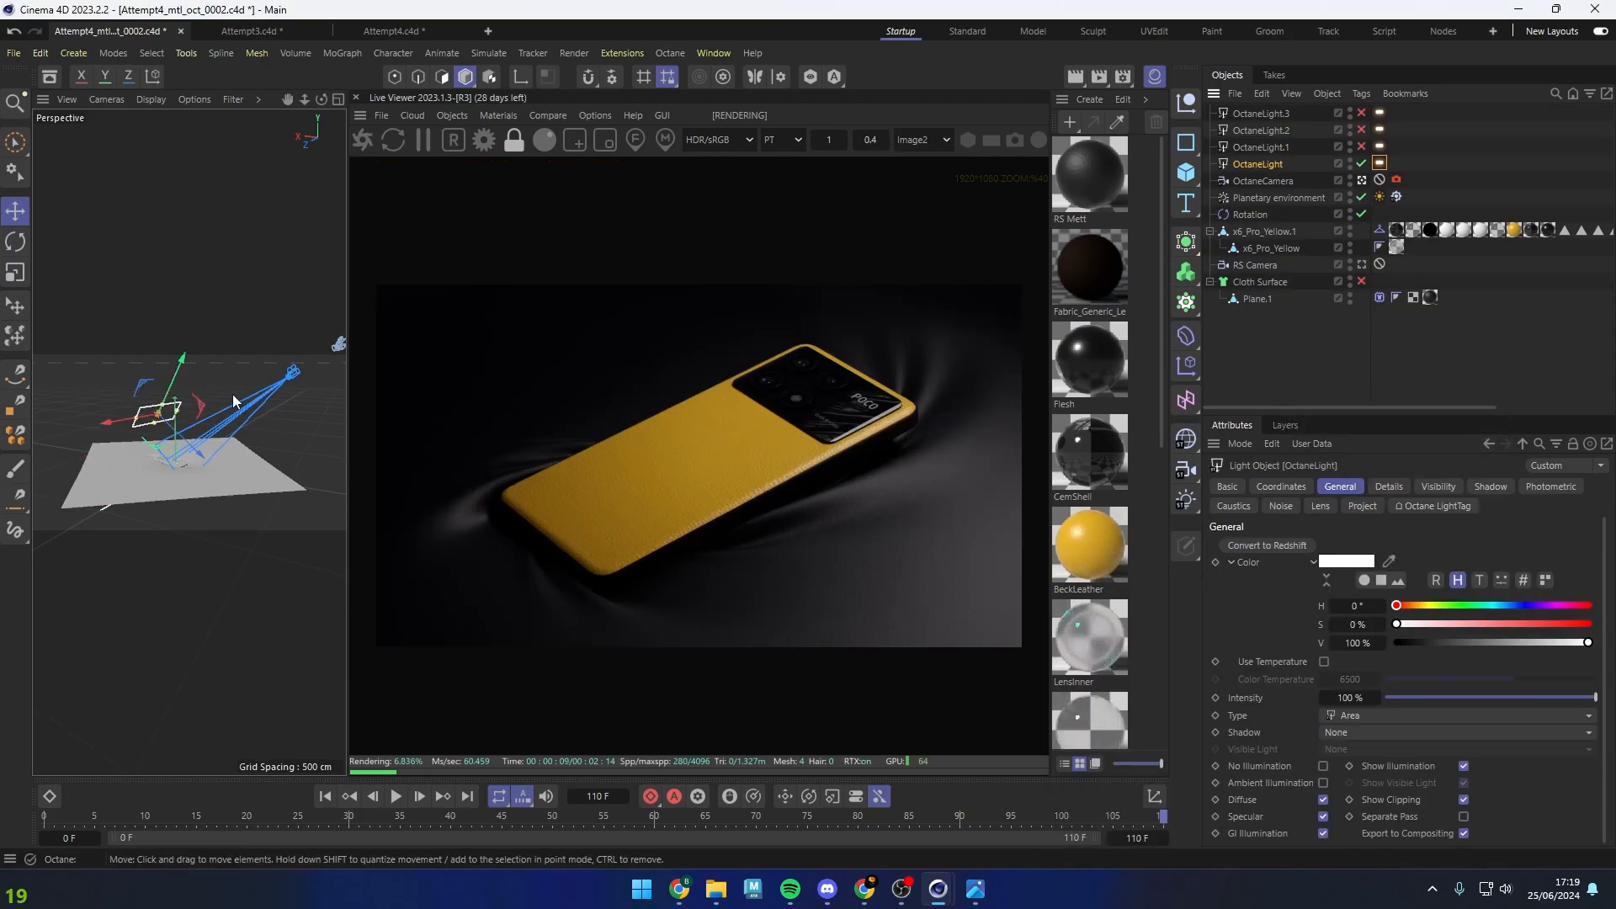
Frame OctaneLight above the phone in the perspective view and examine the phone's edges and surrounding folds in the render
{"action": "left_click_drag", "start_coordinate": [178, 453], "coordinate": [122, 483], "text": "alt"}
{"action": "right_click_drag", "start_coordinate": [123, 483], "coordinate": [255, 470], "text": "alt"}
{"action": "left_click_drag", "start_coordinate": [255, 470], "coordinate": [195, 527], "text": "alt"}
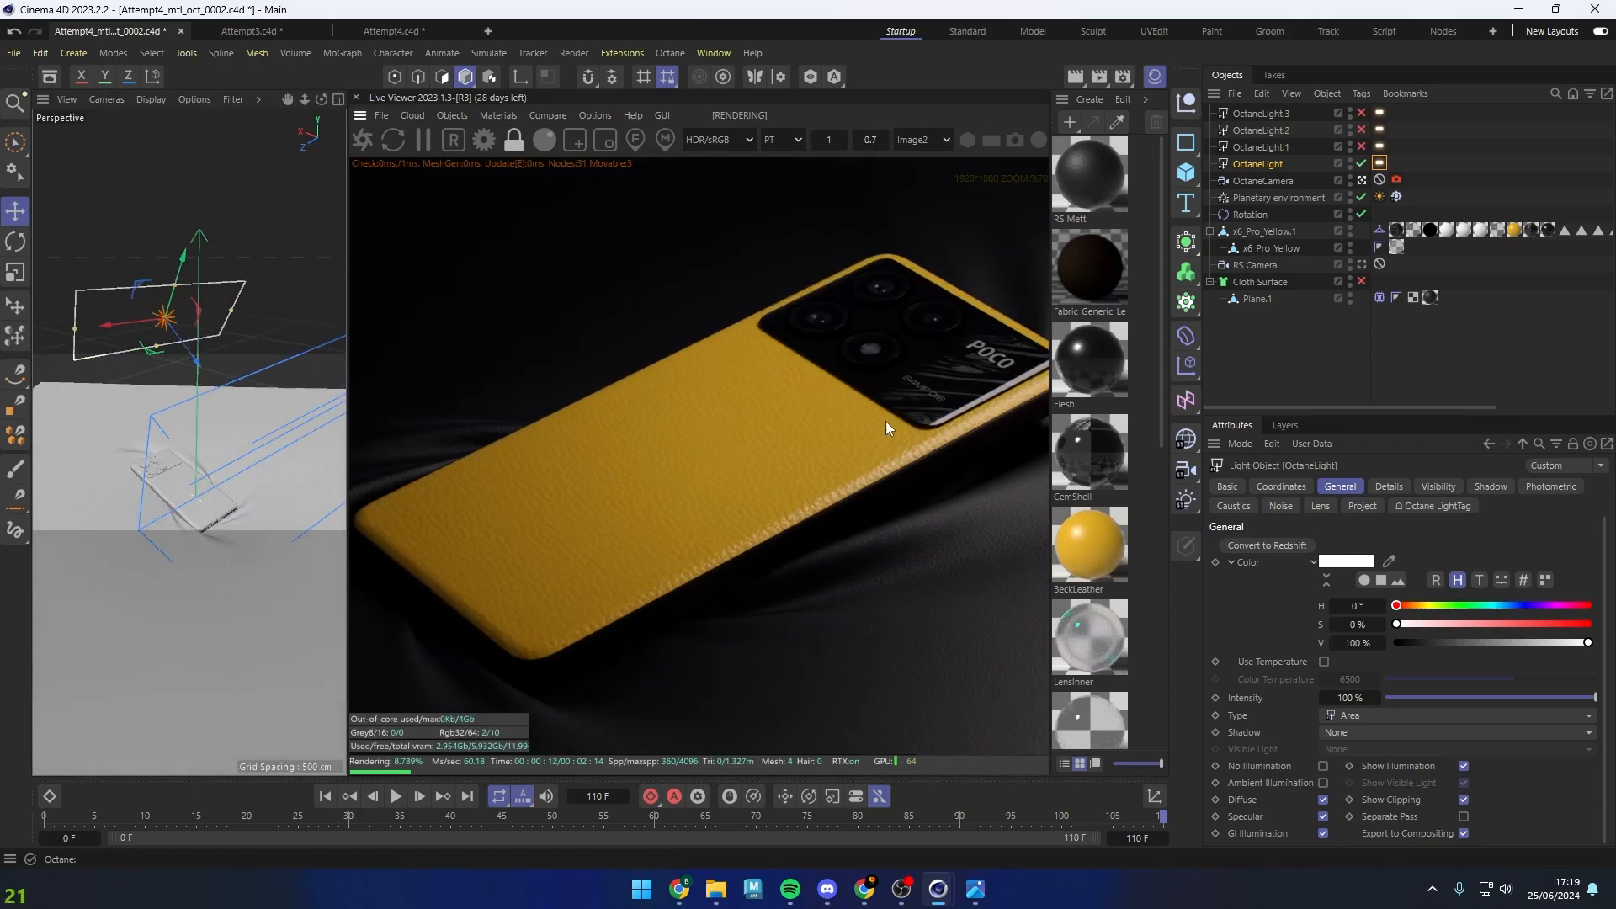
{"action": "scroll", "coordinate": [900, 419], "scroll_direction": "up", "scroll_amount": 1}
{"action": "middle_click_drag", "start_coordinate": [901, 395], "coordinate": [744, 477]}
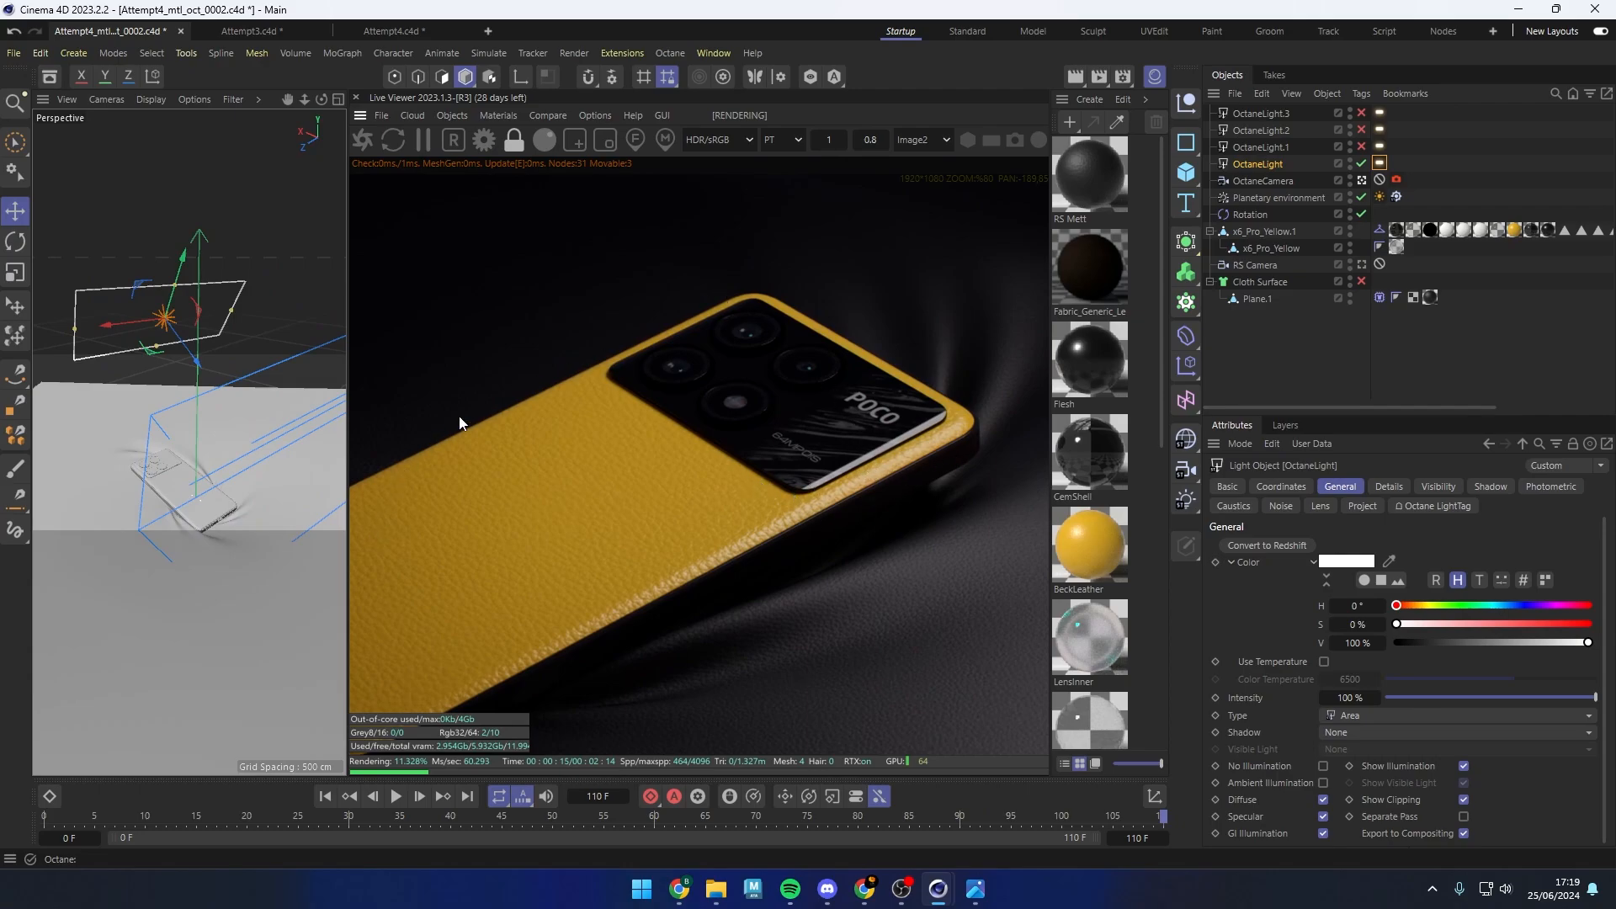
{"action": "middle_click_drag", "start_coordinate": [394, 434], "coordinate": [623, 369]}
{"action": "scroll", "coordinate": [623, 368], "scroll_direction": "down", "scroll_amount": 2}
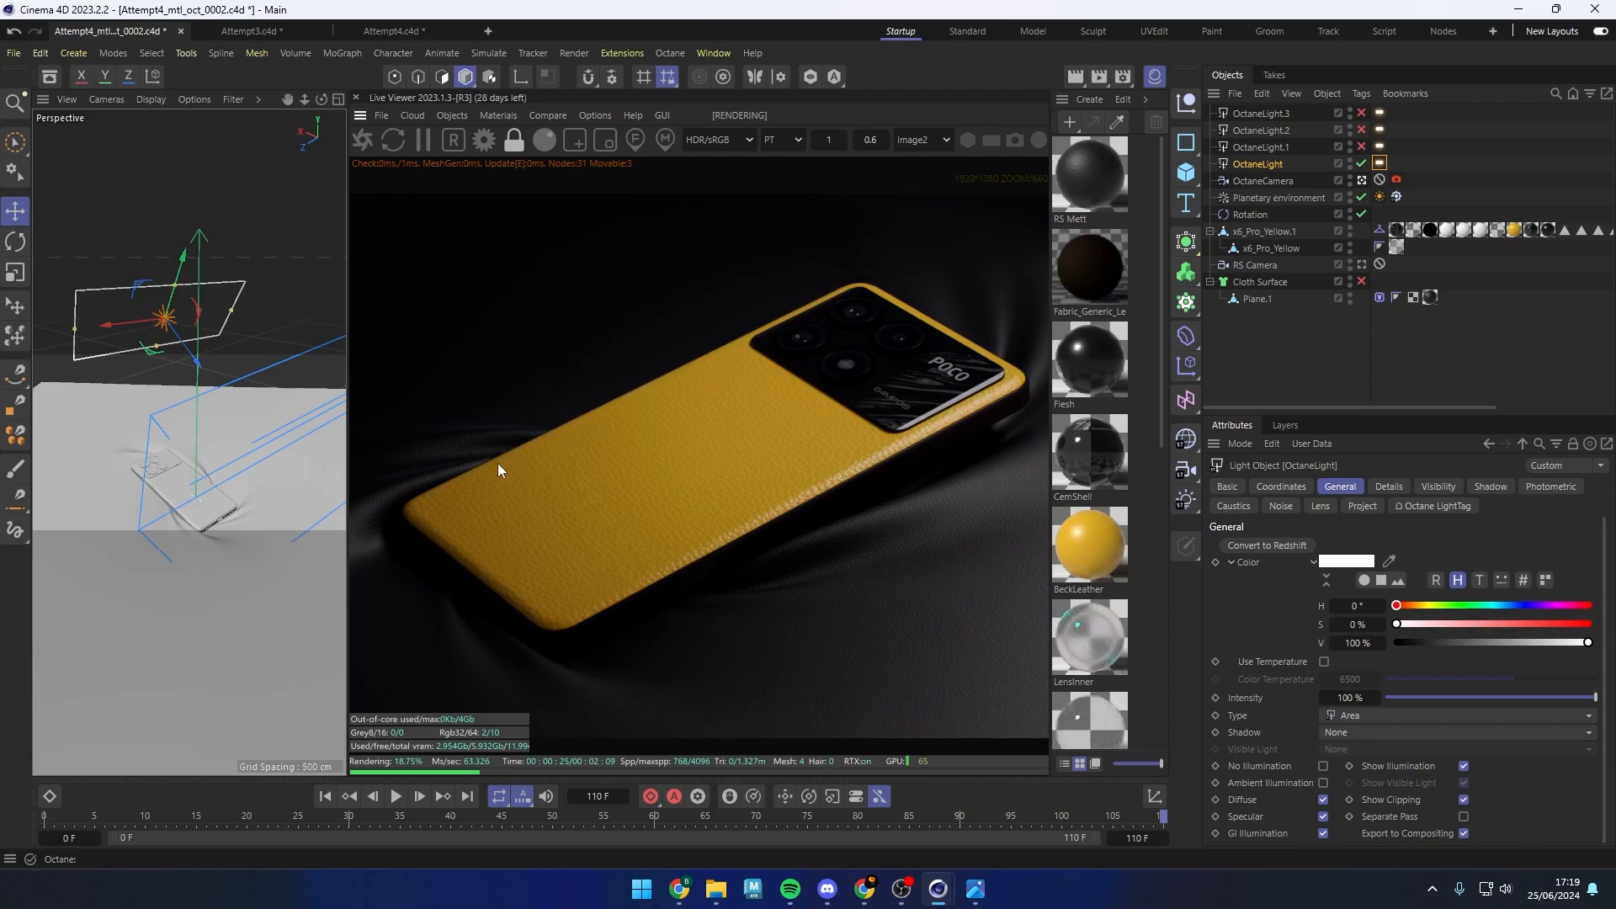
{"action": "scroll", "coordinate": [505, 564], "scroll_direction": "up", "scroll_amount": 5}
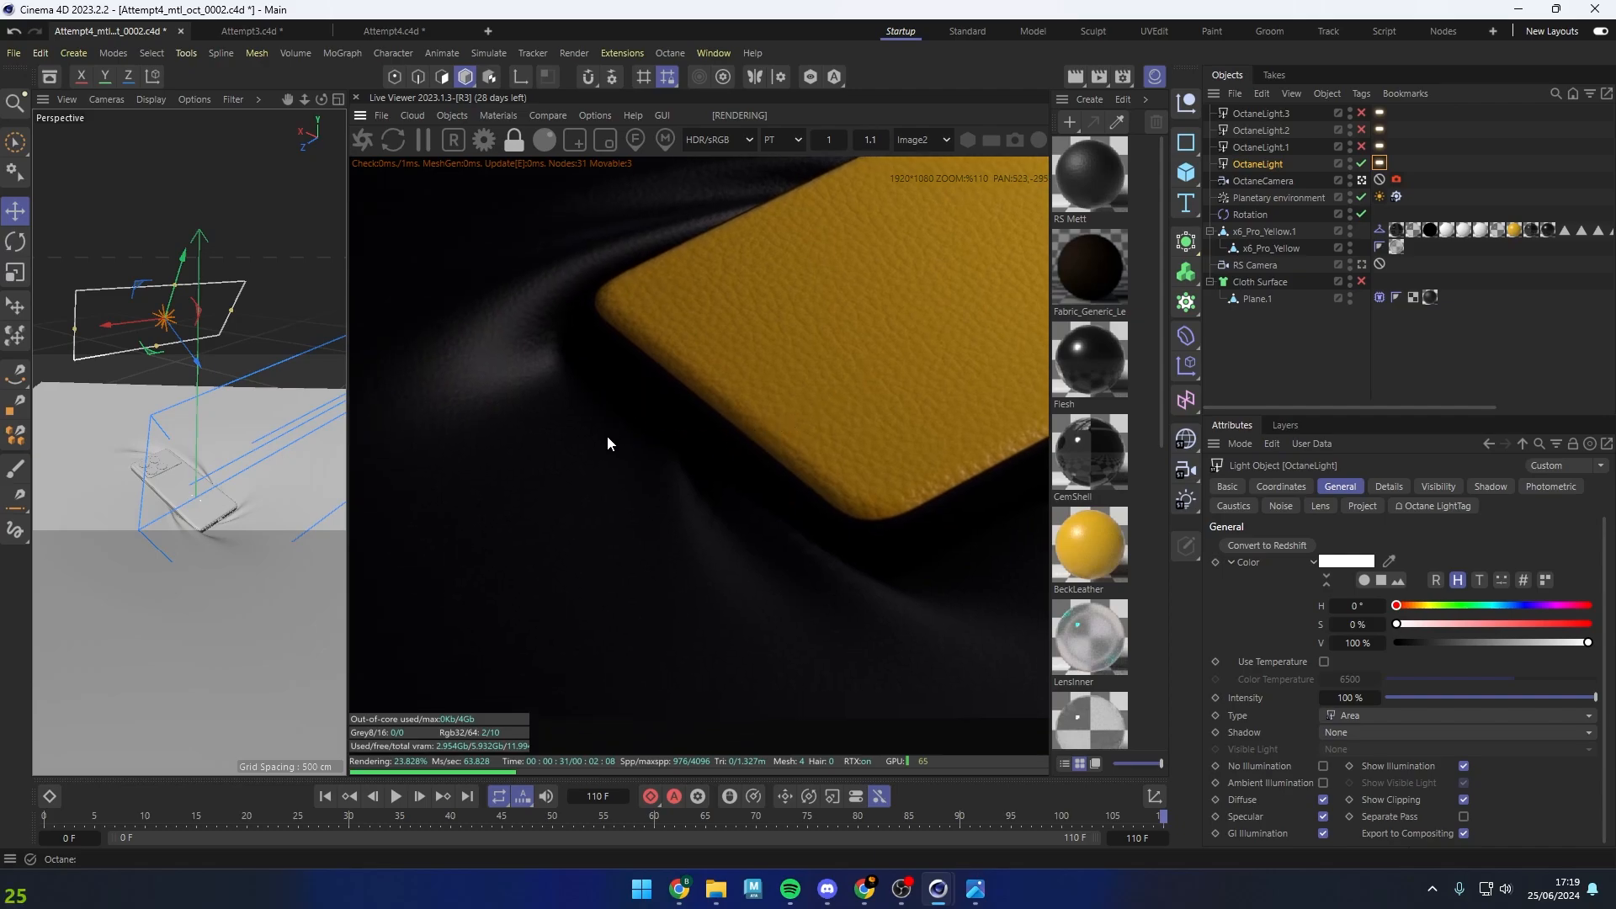
{"action": "left_click_drag", "start_coordinate": [755, 365], "coordinate": [379, 522]}
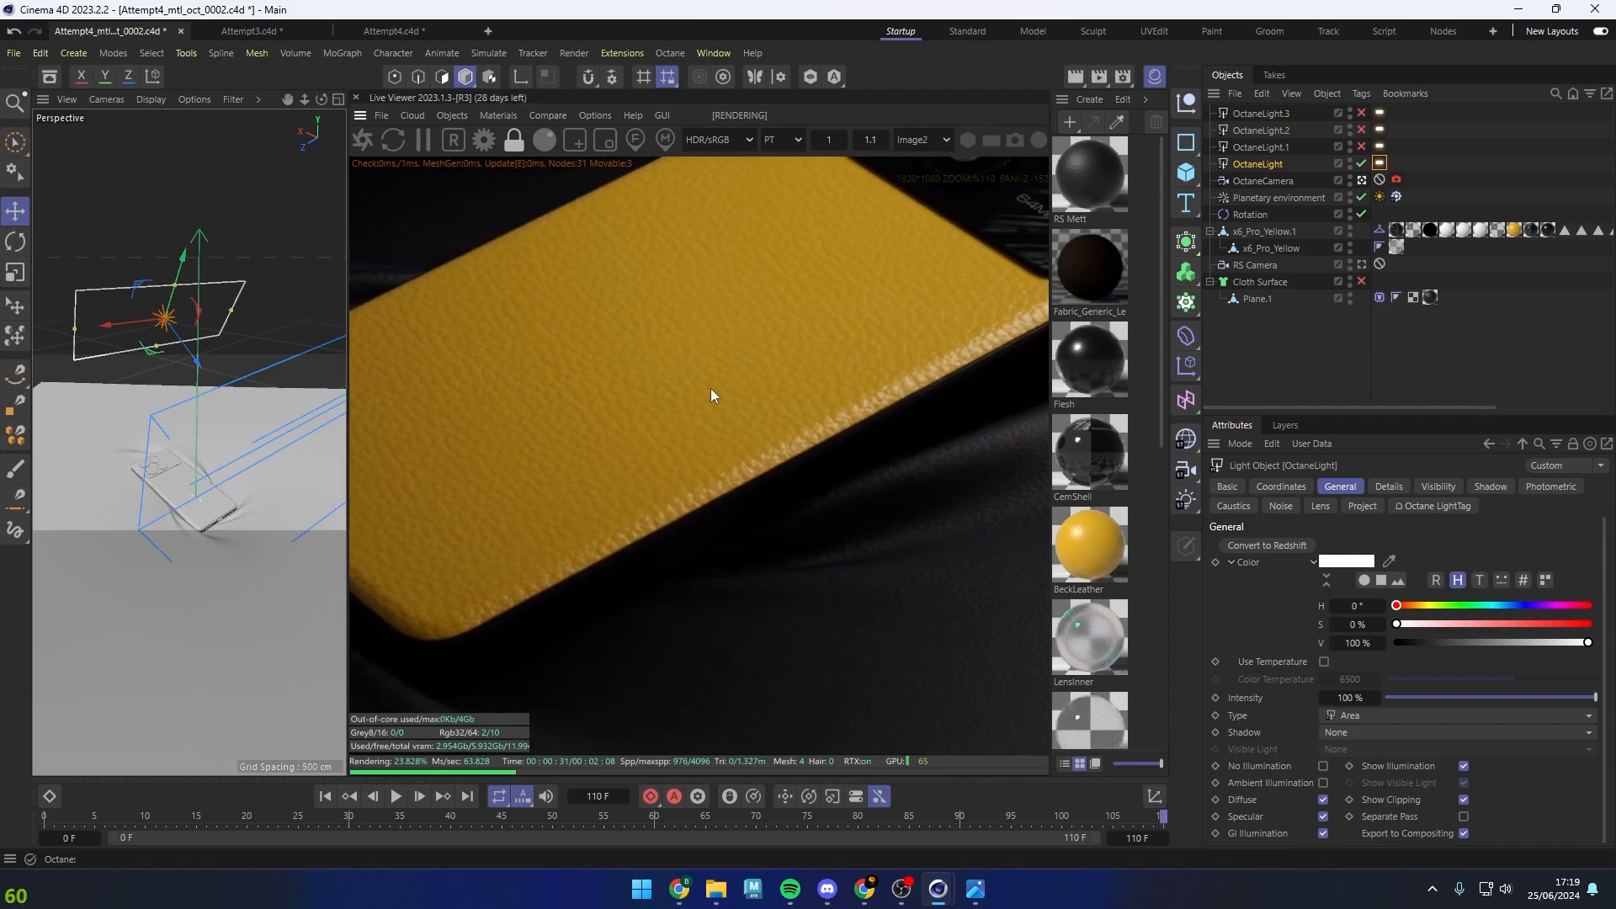
{"action": "left_click_drag", "start_coordinate": [1027, 281], "coordinate": [610, 477]}
{"action": "left_click_drag", "start_coordinate": [784, 530], "coordinate": [945, 380]}
{"action": "left_click_drag", "start_coordinate": [723, 489], "coordinate": [941, 352]}
{"action": "left_click_drag", "start_coordinate": [685, 543], "coordinate": [670, 639]}
{"action": "scroll", "coordinate": [687, 483], "scroll_direction": "down", "scroll_amount": 5}
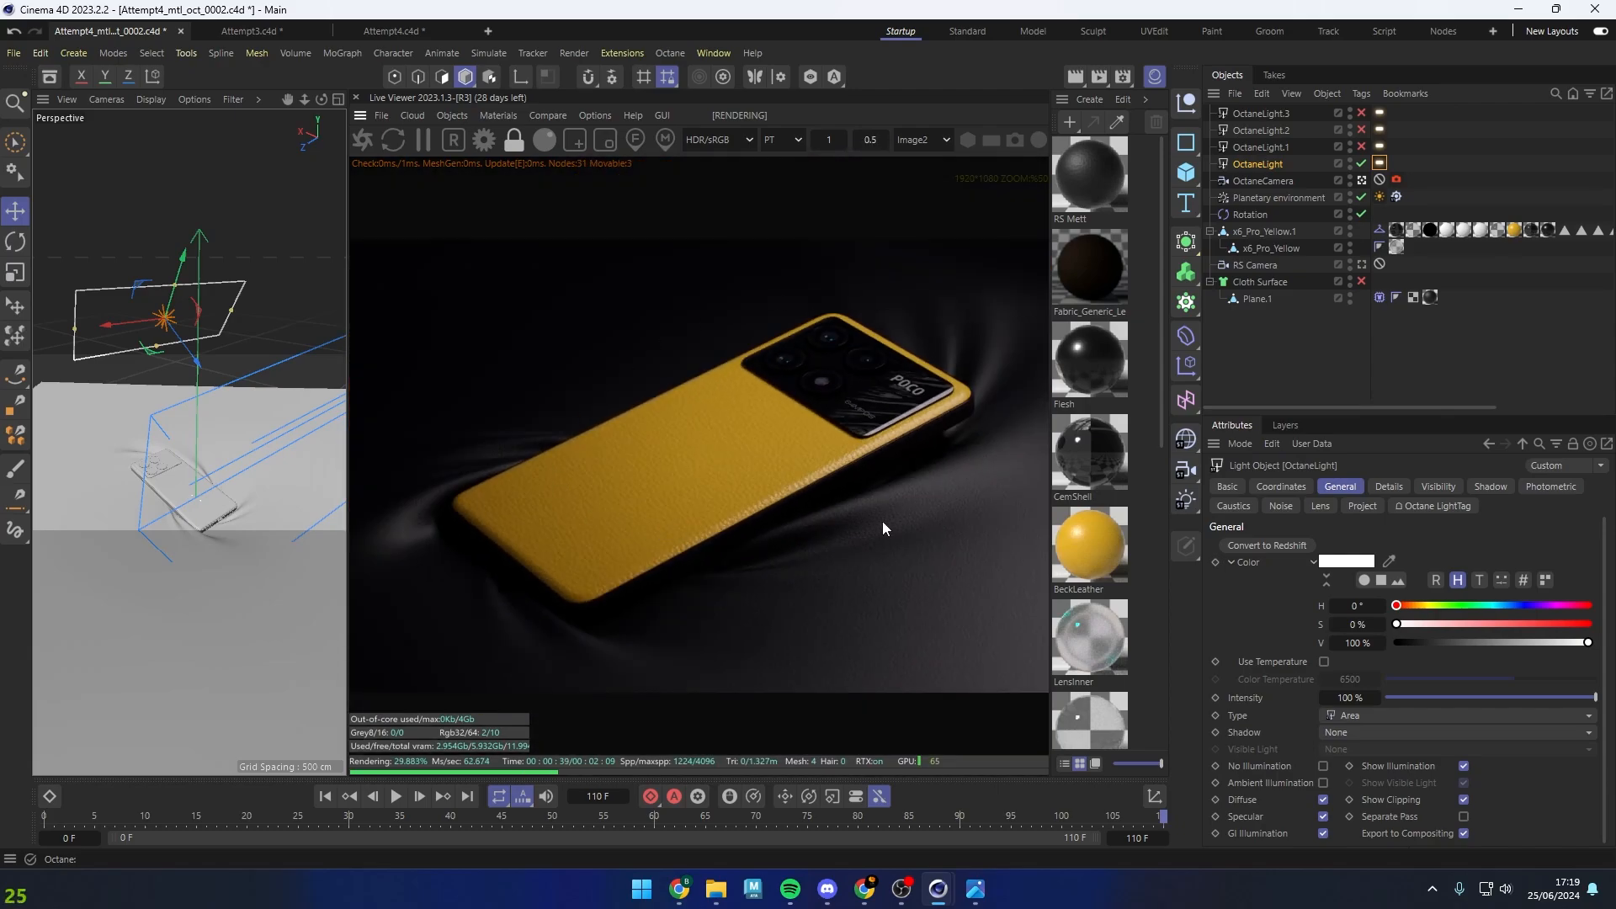
Examine the leather back, camera module and bright side edge of the phone close up in the render
{"action": "scroll", "coordinate": [845, 424], "scroll_direction": "up", "scroll_amount": 6}
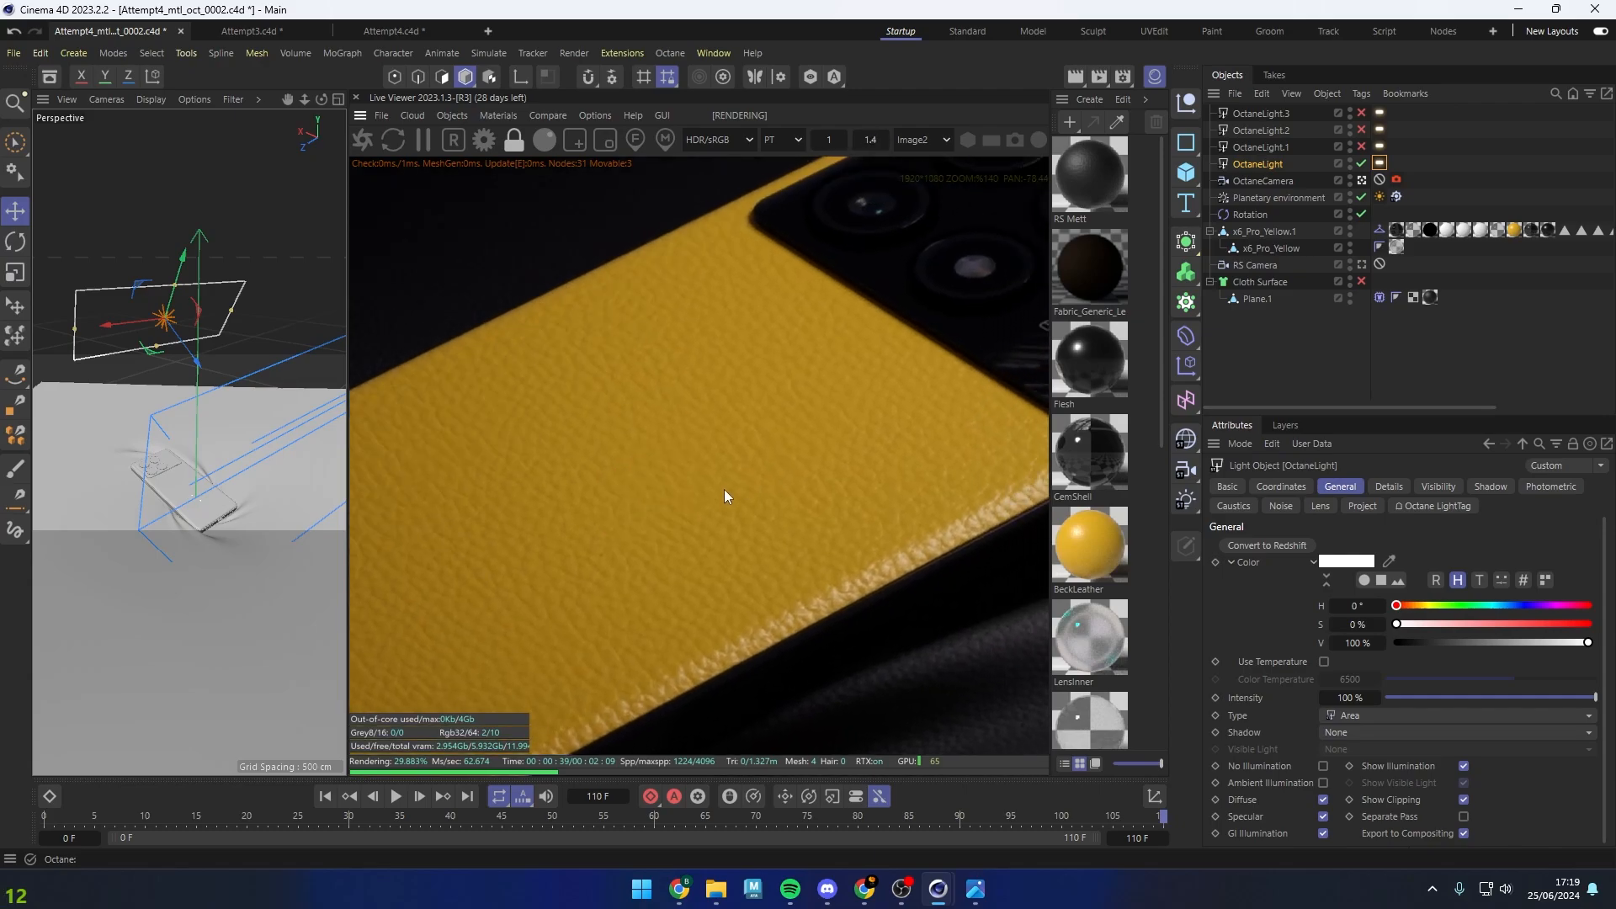
{"action": "left_click_drag", "start_coordinate": [835, 379], "coordinate": [771, 398]}
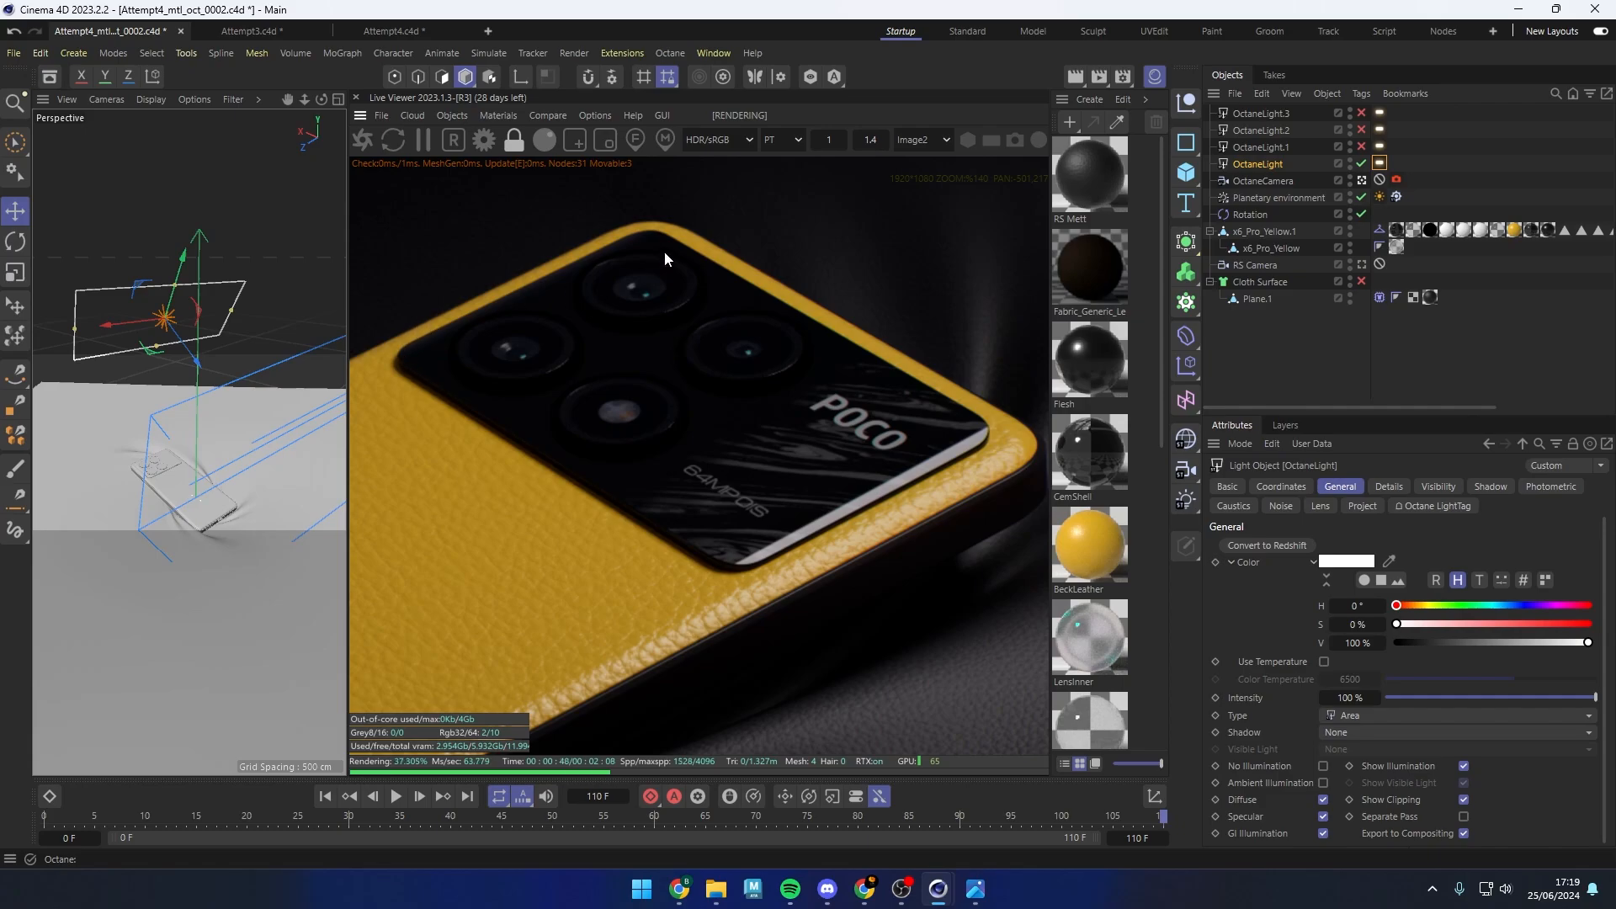
{"action": "scroll", "coordinate": [578, 488], "scroll_direction": "down", "scroll_amount": 5}
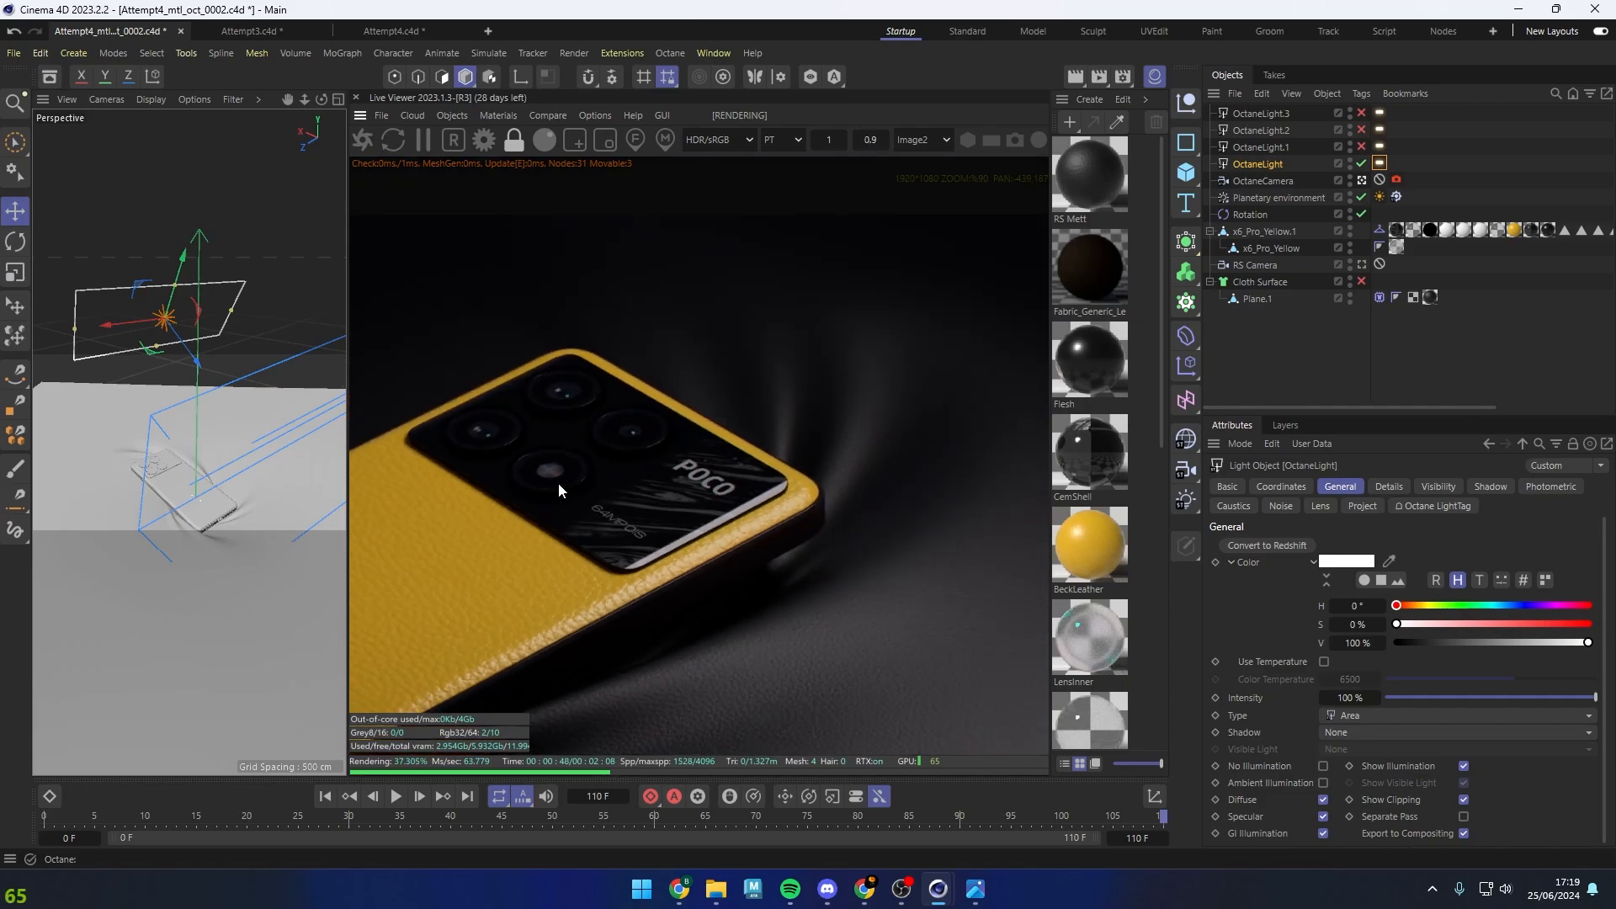
{"action": "scroll", "coordinate": [558, 482], "scroll_direction": "down", "scroll_amount": 1}
{"action": "middle_click_drag", "start_coordinate": [530, 496], "coordinate": [774, 405]}
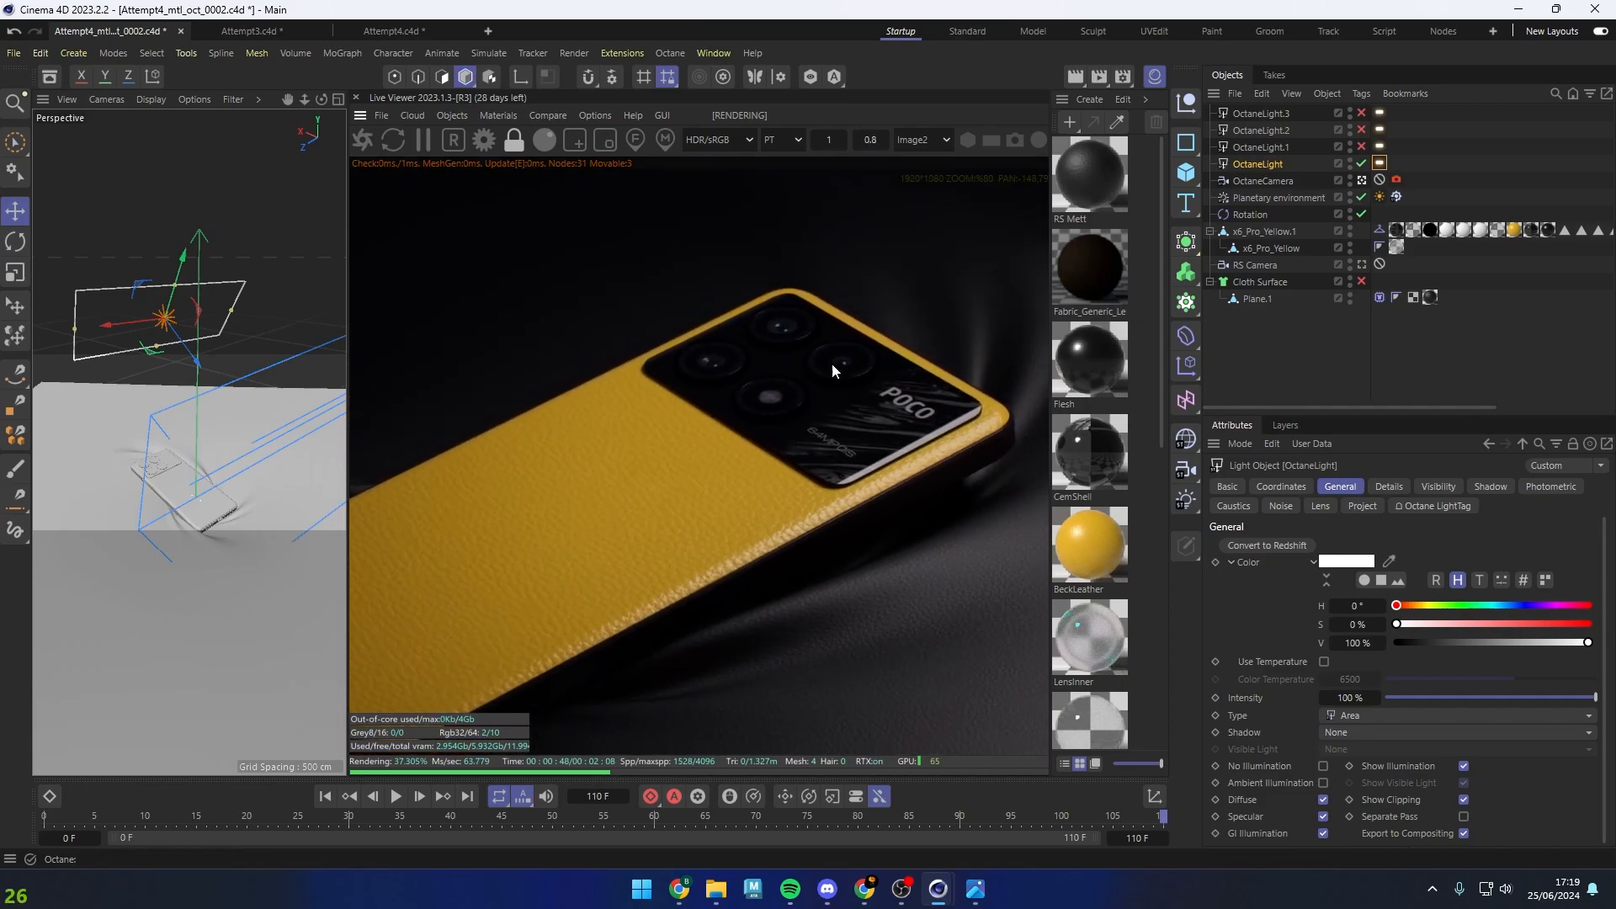
{"action": "scroll", "coordinate": [867, 421], "scroll_direction": "up", "scroll_amount": 5}
{"action": "middle_click_drag", "start_coordinate": [897, 469], "coordinate": [948, 335]}
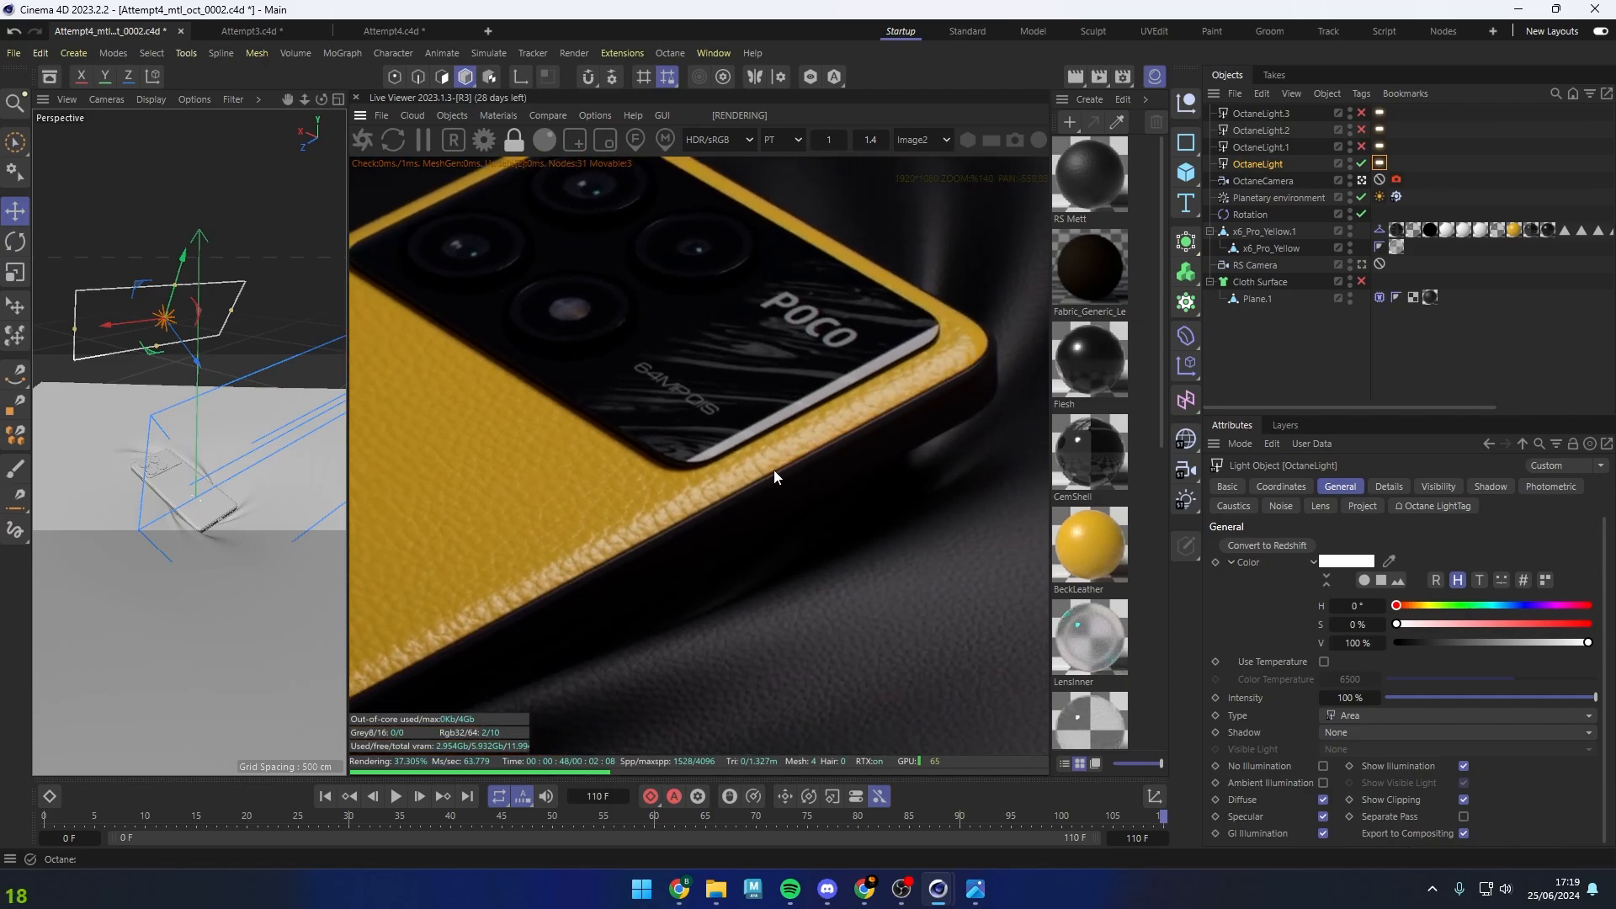
{"action": "scroll", "coordinate": [816, 380], "scroll_direction": "up", "scroll_amount": 5}
{"action": "middle_click_drag", "start_coordinate": [816, 381], "coordinate": [449, 586]}
{"action": "scroll", "coordinate": [685, 427], "scroll_direction": "down", "scroll_amount": 3}
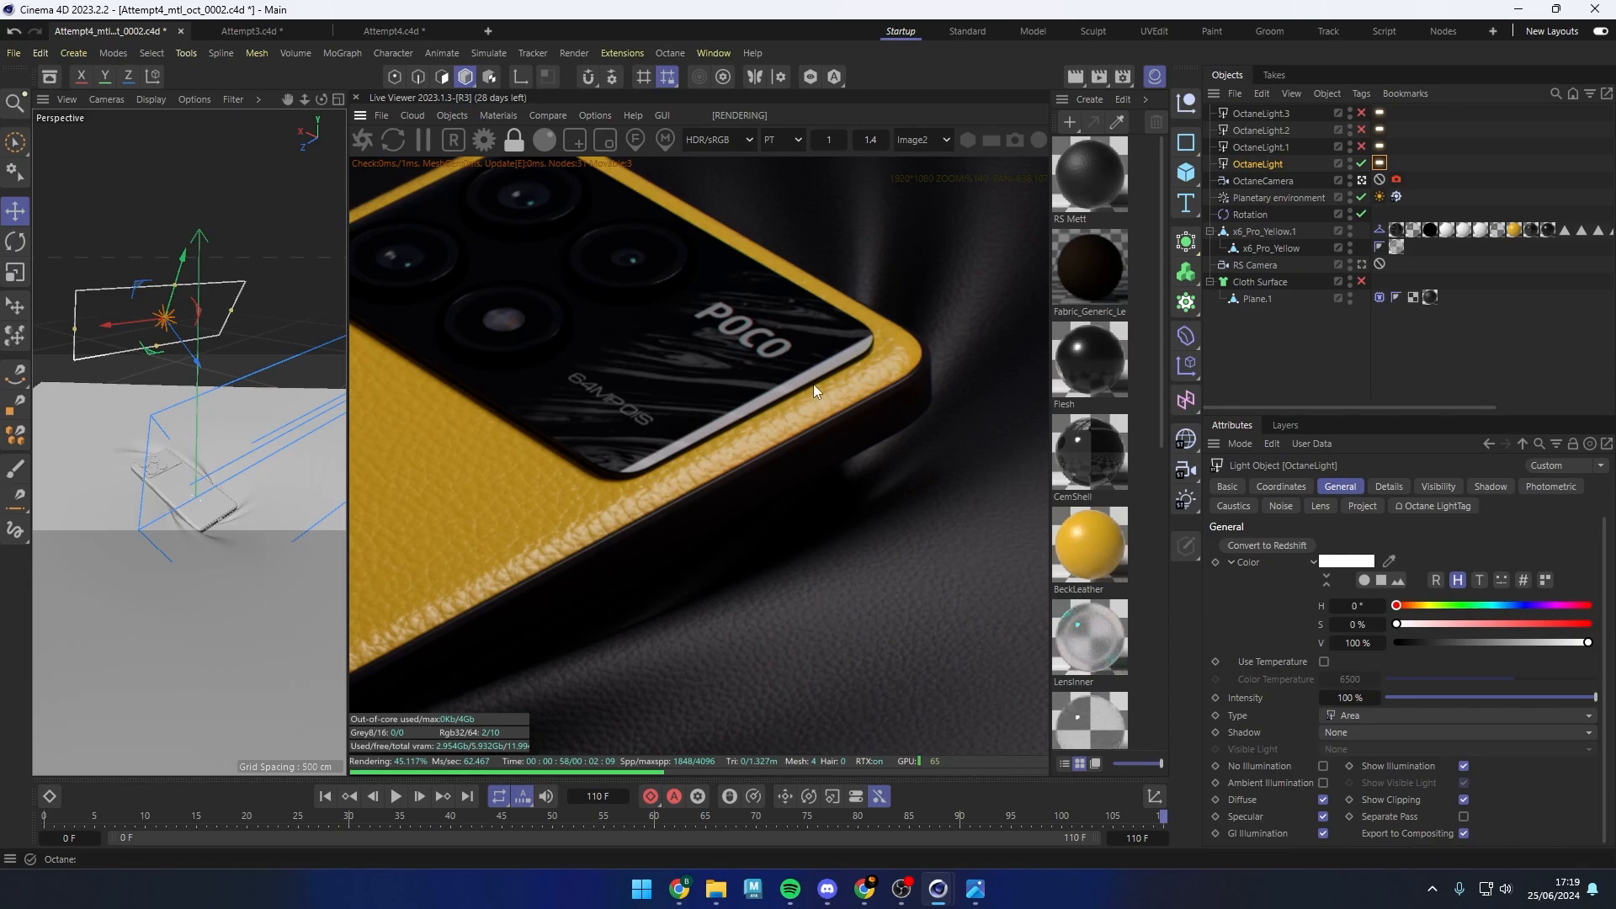
Turn OctaneLight off and on again to compare its effect, and review the whole render
{"action": "left_click", "coordinate": [1361, 164]}
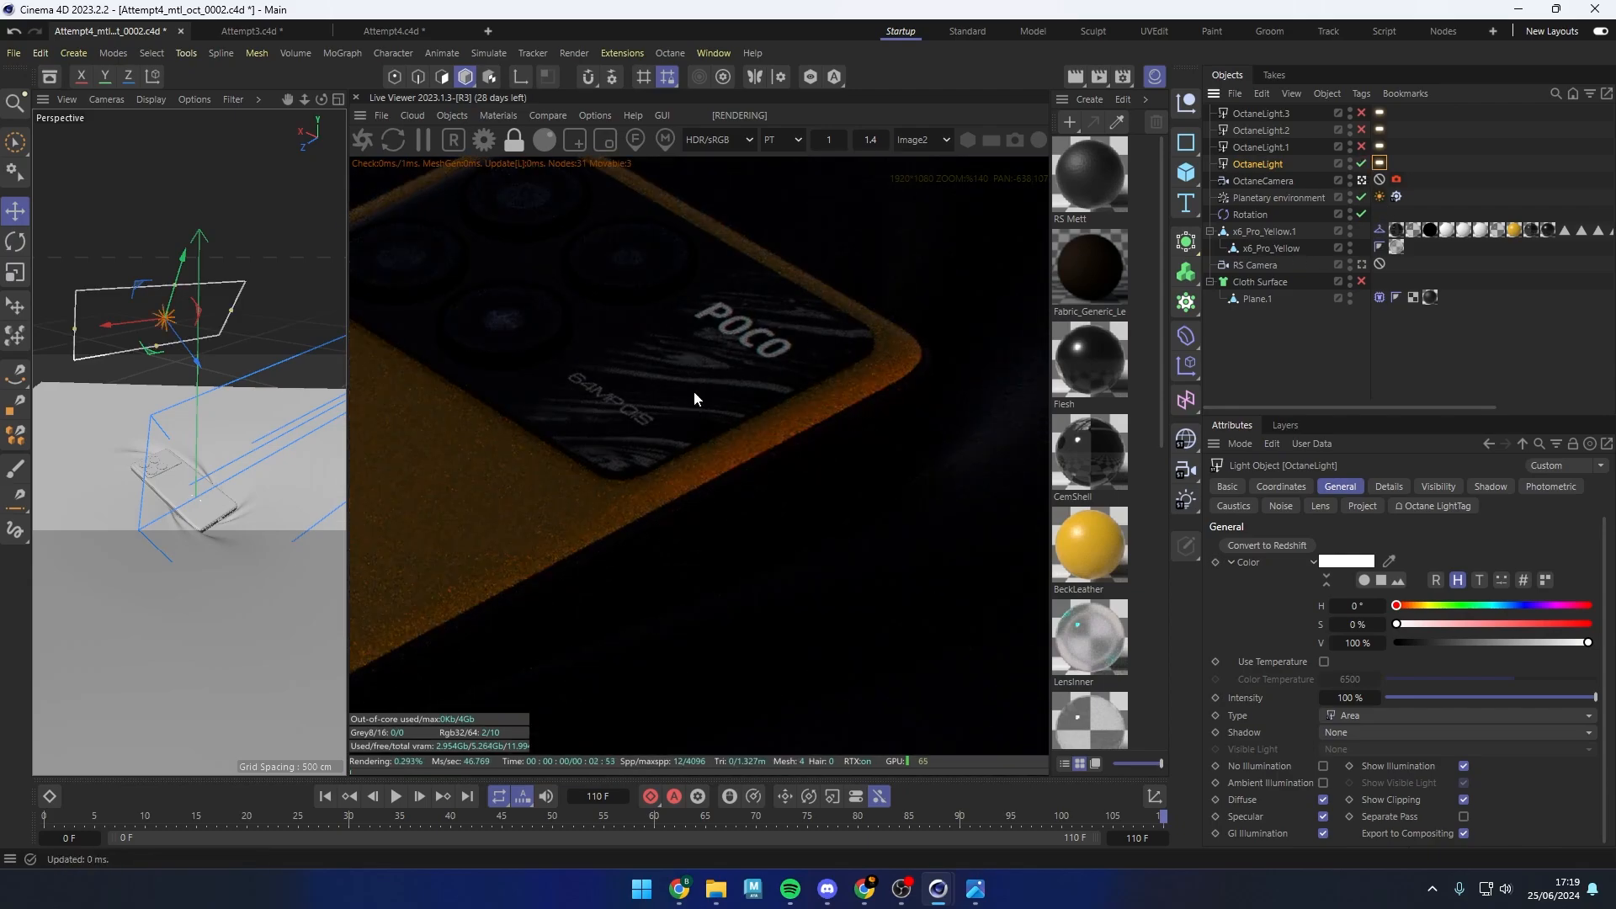
{"action": "scroll", "coordinate": [649, 417], "scroll_direction": "down", "scroll_amount": 5}
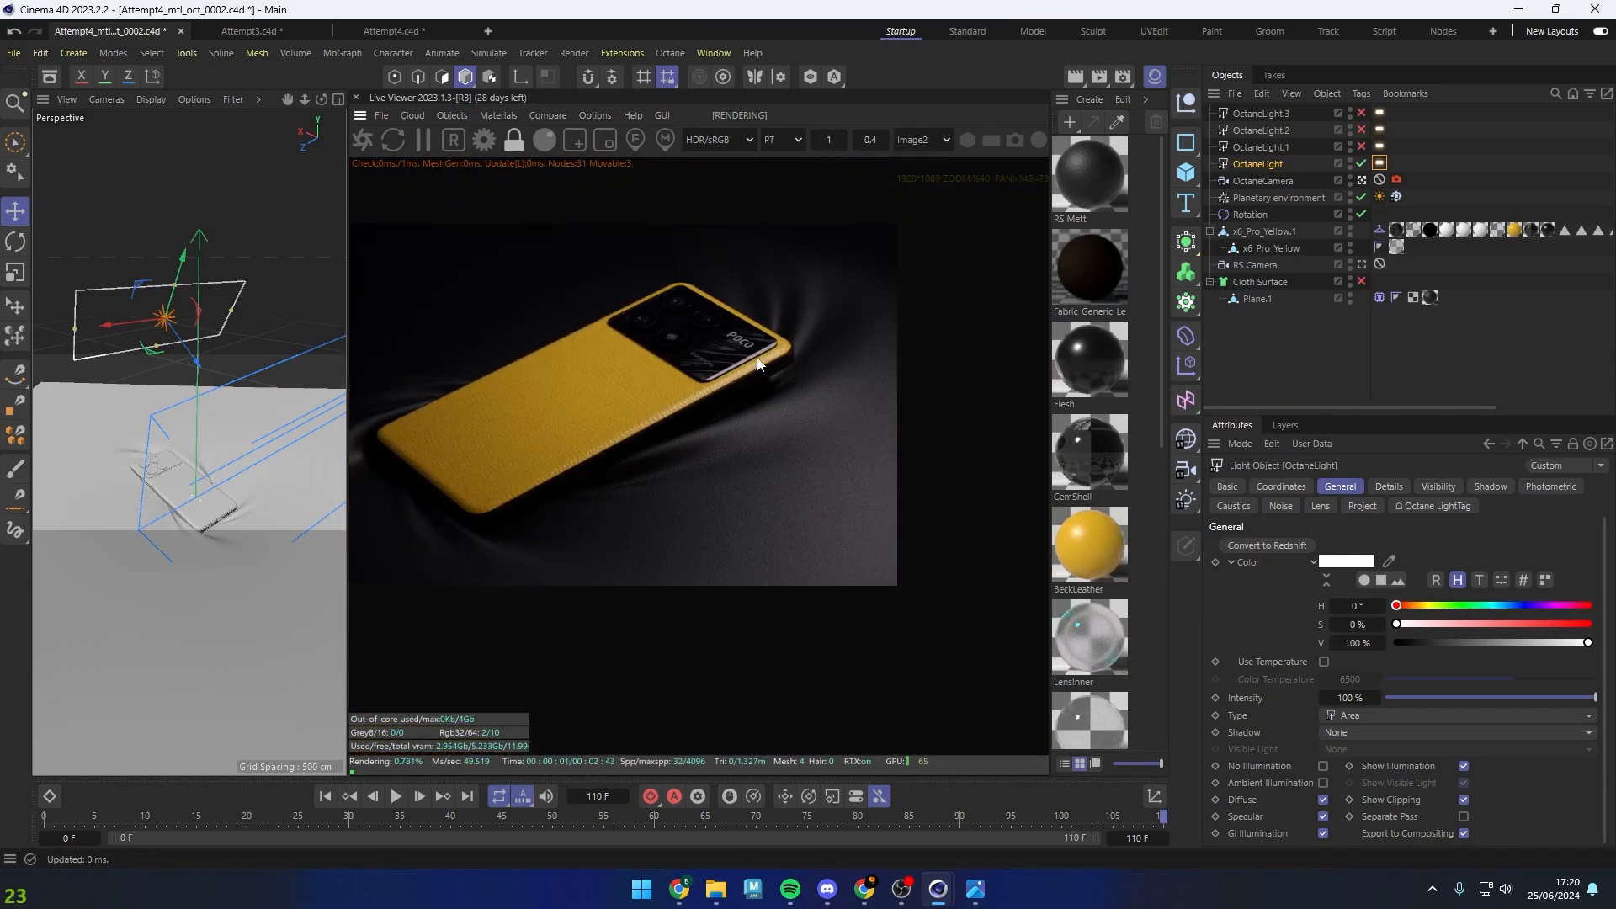
{"action": "middle_click_drag", "start_coordinate": [757, 358], "coordinate": [852, 428]}
{"action": "scroll", "coordinate": [856, 436], "scroll_direction": "up", "scroll_amount": 1}
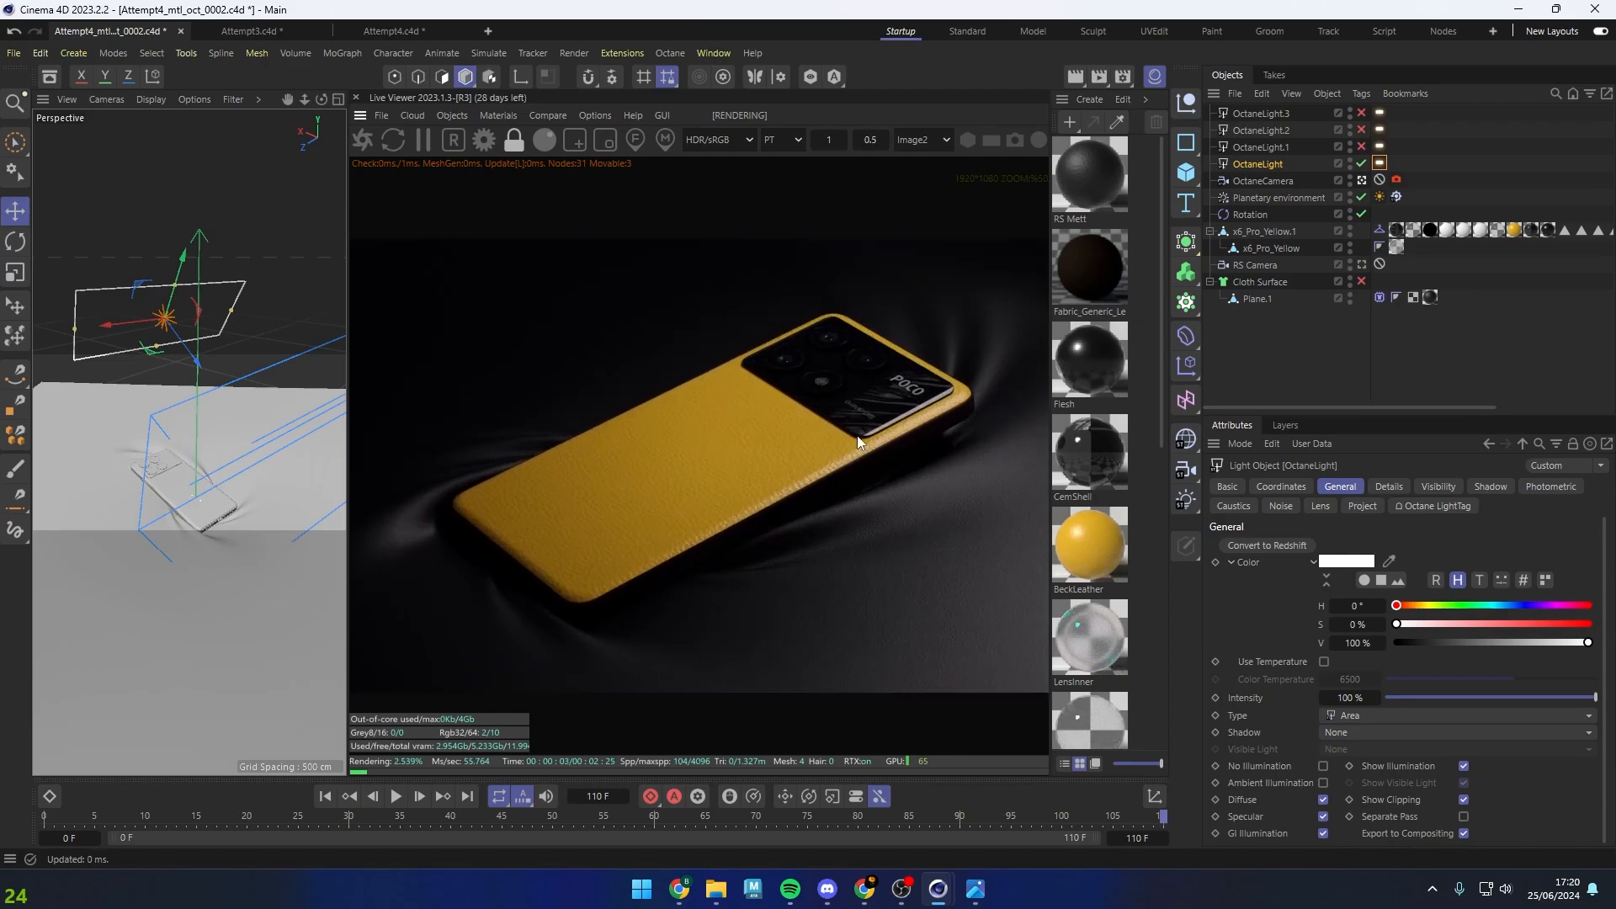
{"action": "scroll", "coordinate": [855, 533], "scroll_direction": "down", "scroll_amount": 1}
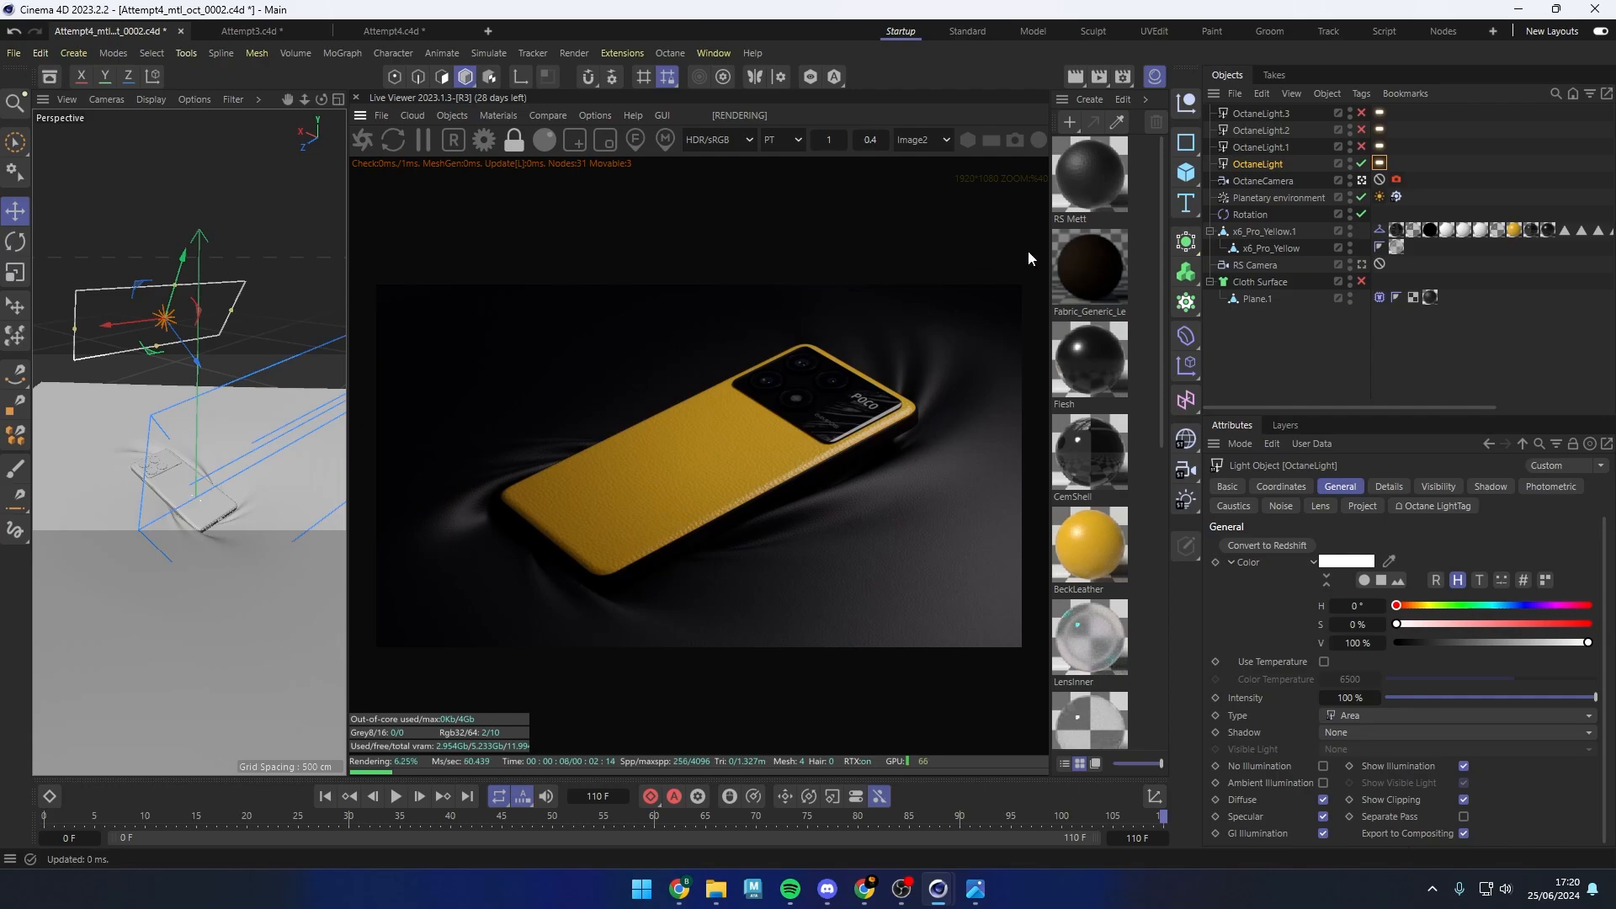
Select and enable OctaneLight.1, and activate the Rotate tool
{"action": "left_click", "coordinate": [1270, 147]}
{"action": "left_click", "coordinate": [1360, 146]}
{"action": "key", "text": "r"}
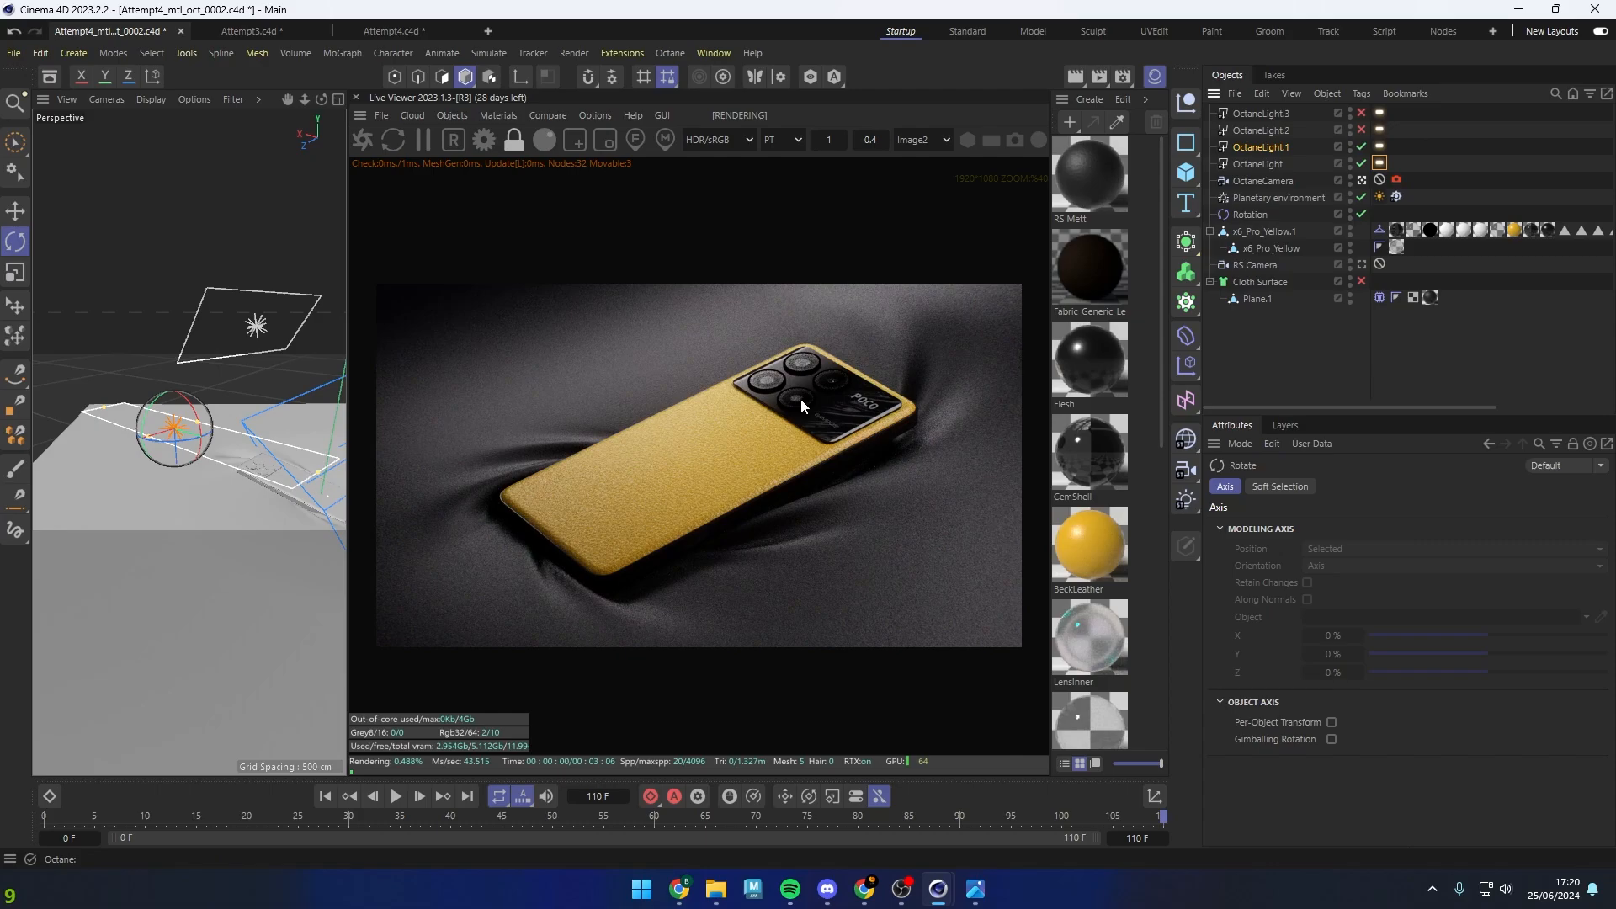
Examine how OctaneLight.1 lights the leather back and the phone's upper edge in the render
{"action": "scroll", "coordinate": [806, 345], "scroll_direction": "up", "scroll_amount": 3}
{"action": "middle_click_drag", "start_coordinate": [806, 345], "coordinate": [649, 458]}
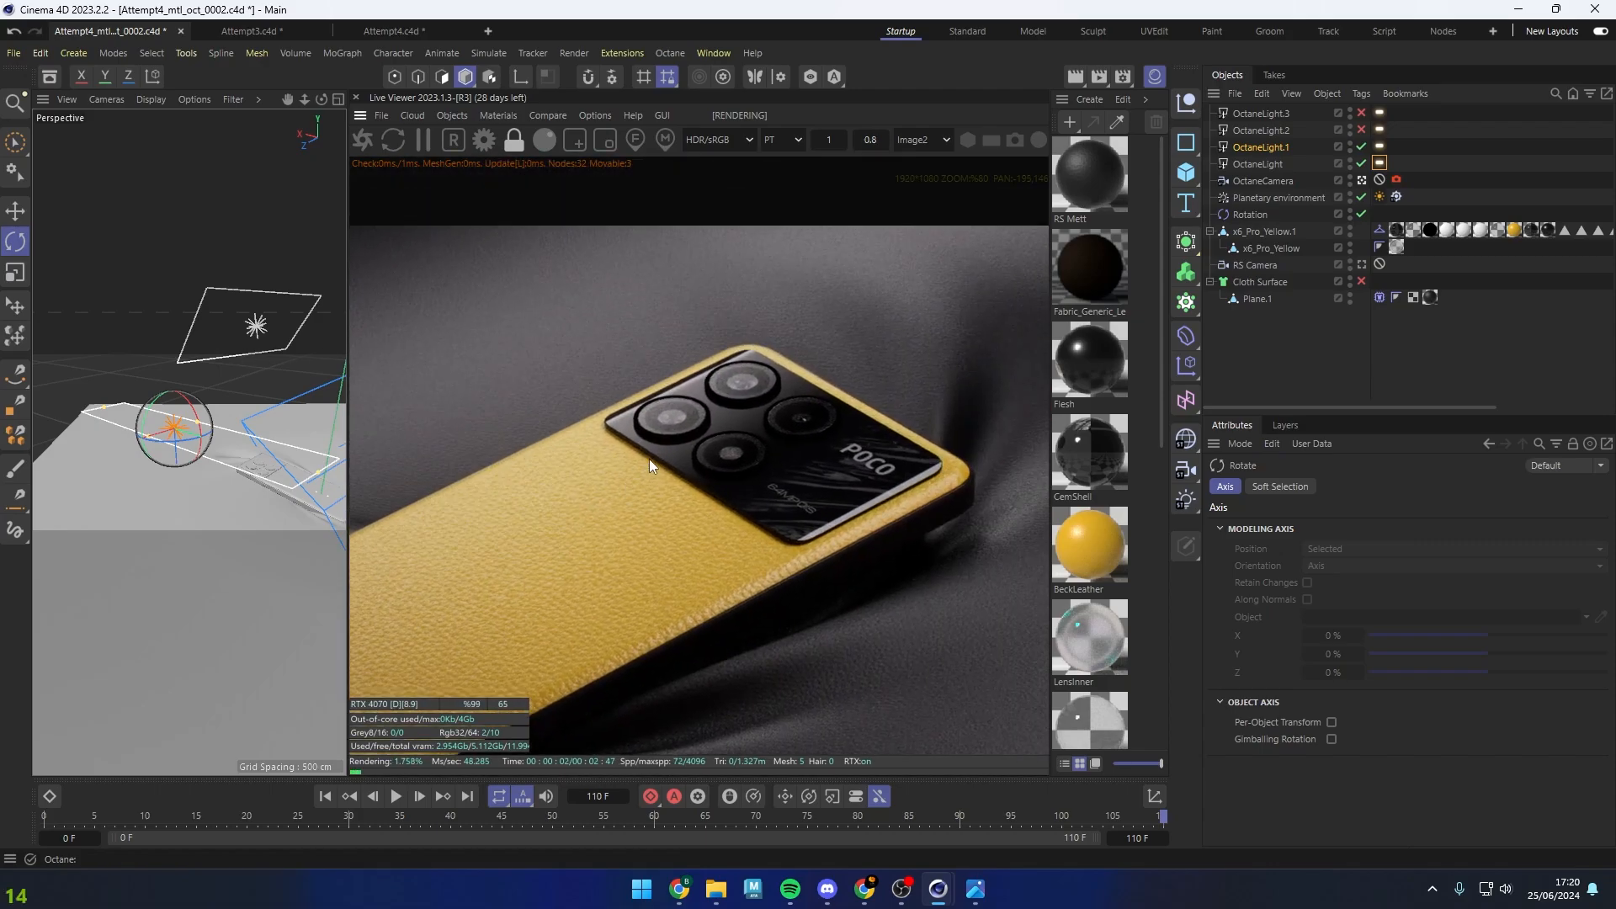
{"action": "scroll", "coordinate": [649, 457], "scroll_direction": "up", "scroll_amount": 3}
{"action": "middle_click_drag", "start_coordinate": [548, 417], "coordinate": [735, 367]}
{"action": "middle_click_drag", "start_coordinate": [823, 242], "coordinate": [728, 481]}
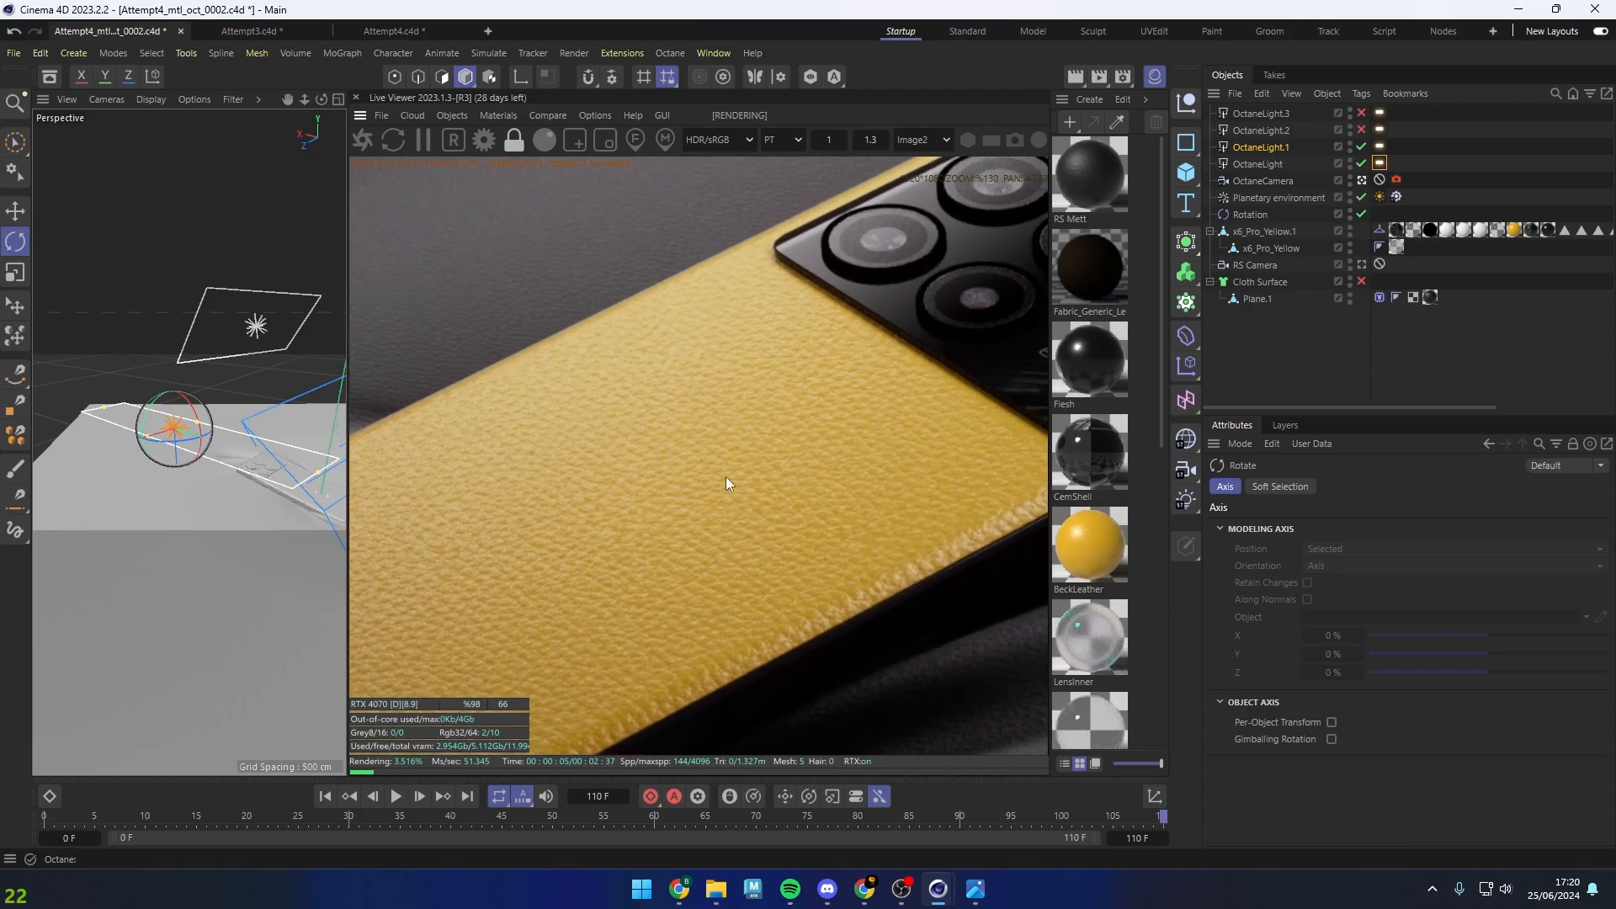
{"action": "scroll", "coordinate": [597, 539], "scroll_direction": "up", "scroll_amount": 4}
{"action": "middle_click_drag", "start_coordinate": [598, 541], "coordinate": [563, 348]}
{"action": "mouse_move", "coordinate": [508, 398]}
{"action": "middle_mouse_down"}
{"action": "mouse_move", "coordinate": [587, 525]}
{"action": "mouse_move", "coordinate": [624, 536]}
{"action": "mouse_move", "coordinate": [856, 345]}
{"action": "mouse_move", "coordinate": [587, 592]}
{"action": "mouse_move", "coordinate": [526, 394]}
{"action": "middle_mouse_up"}
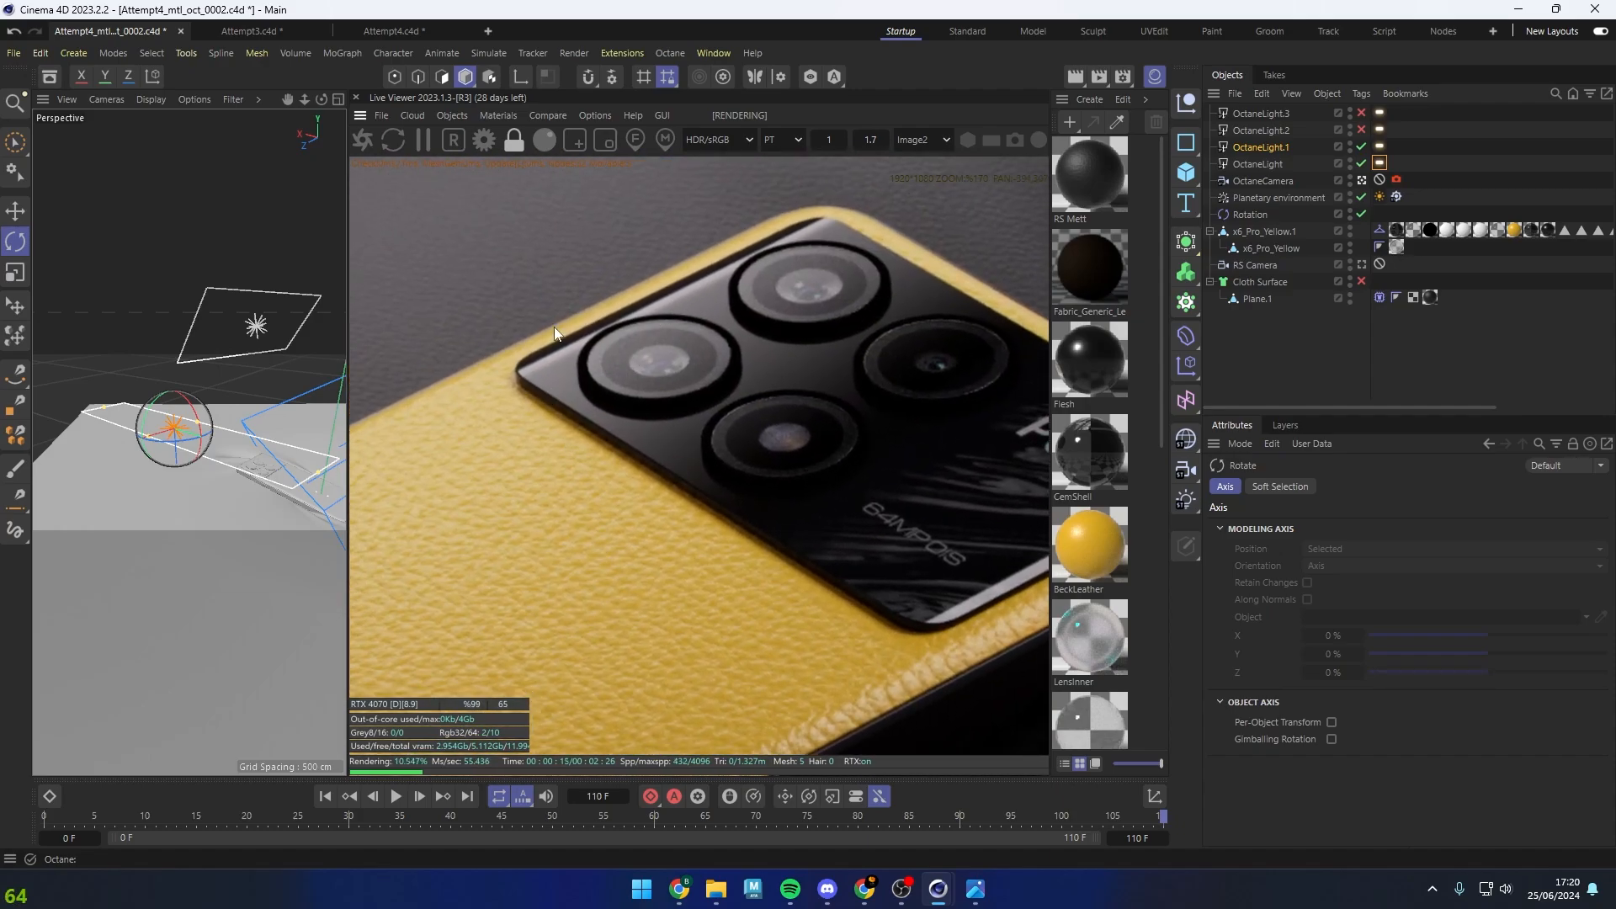
Examine the reflections on the camera lenses and POCO panel close up, and return to the whole render
{"action": "middle_click_drag", "start_coordinate": [825, 217], "coordinate": [665, 375]}
{"action": "scroll", "coordinate": [840, 534], "scroll_direction": "down", "scroll_amount": 2}
{"action": "middle_click_drag", "start_coordinate": [837, 536], "coordinate": [887, 477]}
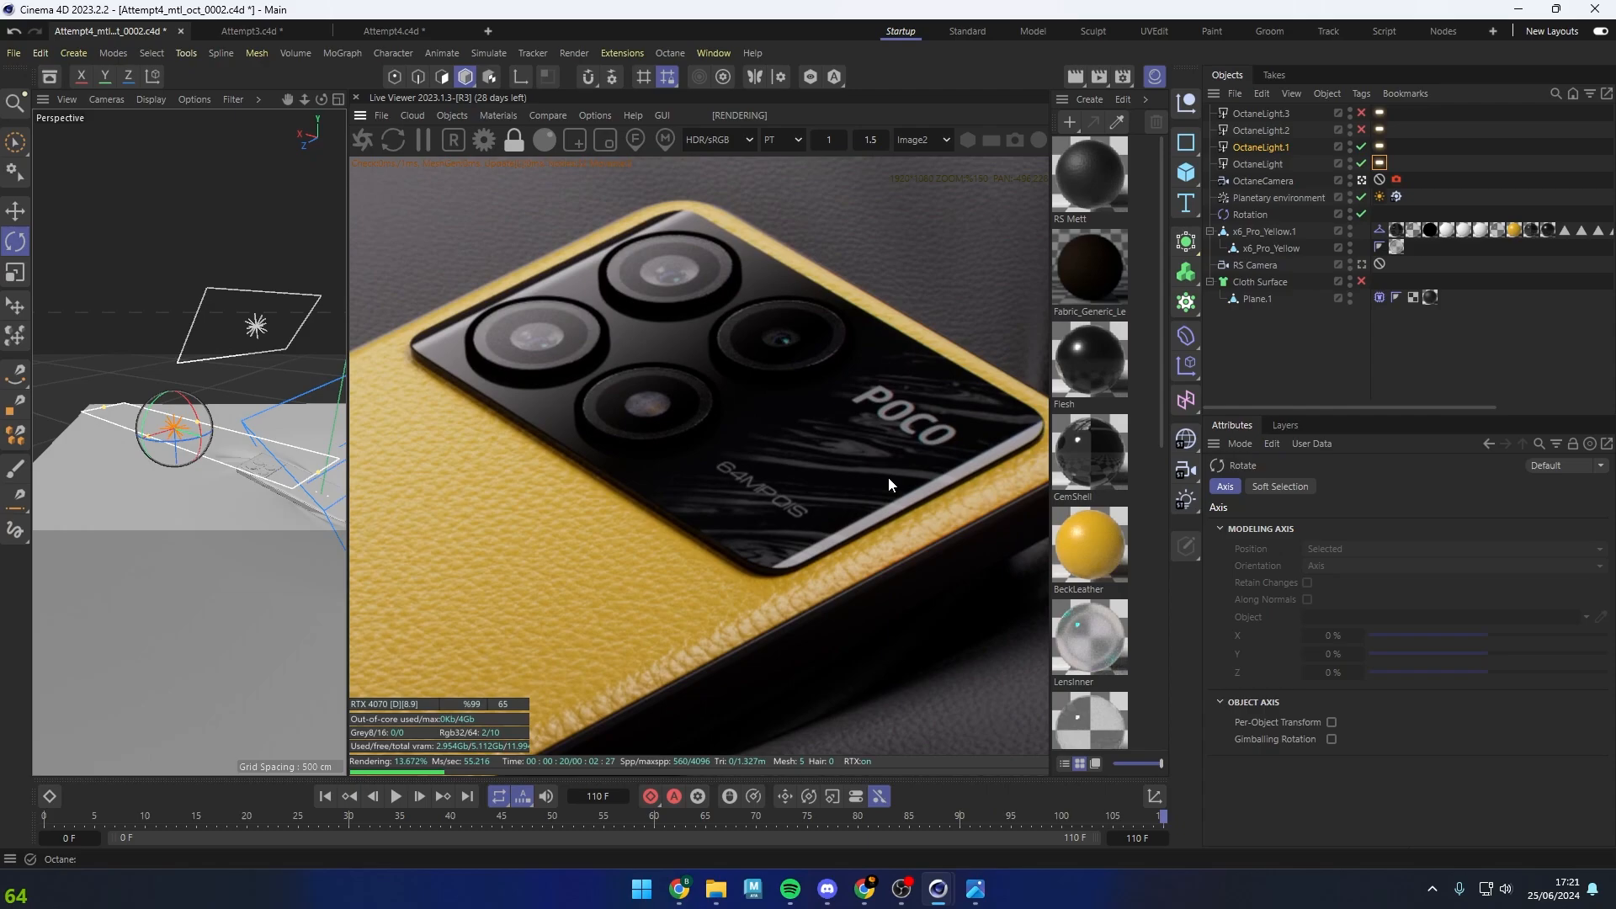
{"action": "scroll", "coordinate": [888, 478], "scroll_direction": "down", "scroll_amount": 1}
{"action": "middle_click_drag", "start_coordinate": [734, 463], "coordinate": [708, 494]}
{"action": "scroll", "coordinate": [797, 467], "scroll_direction": "up", "scroll_amount": 1}
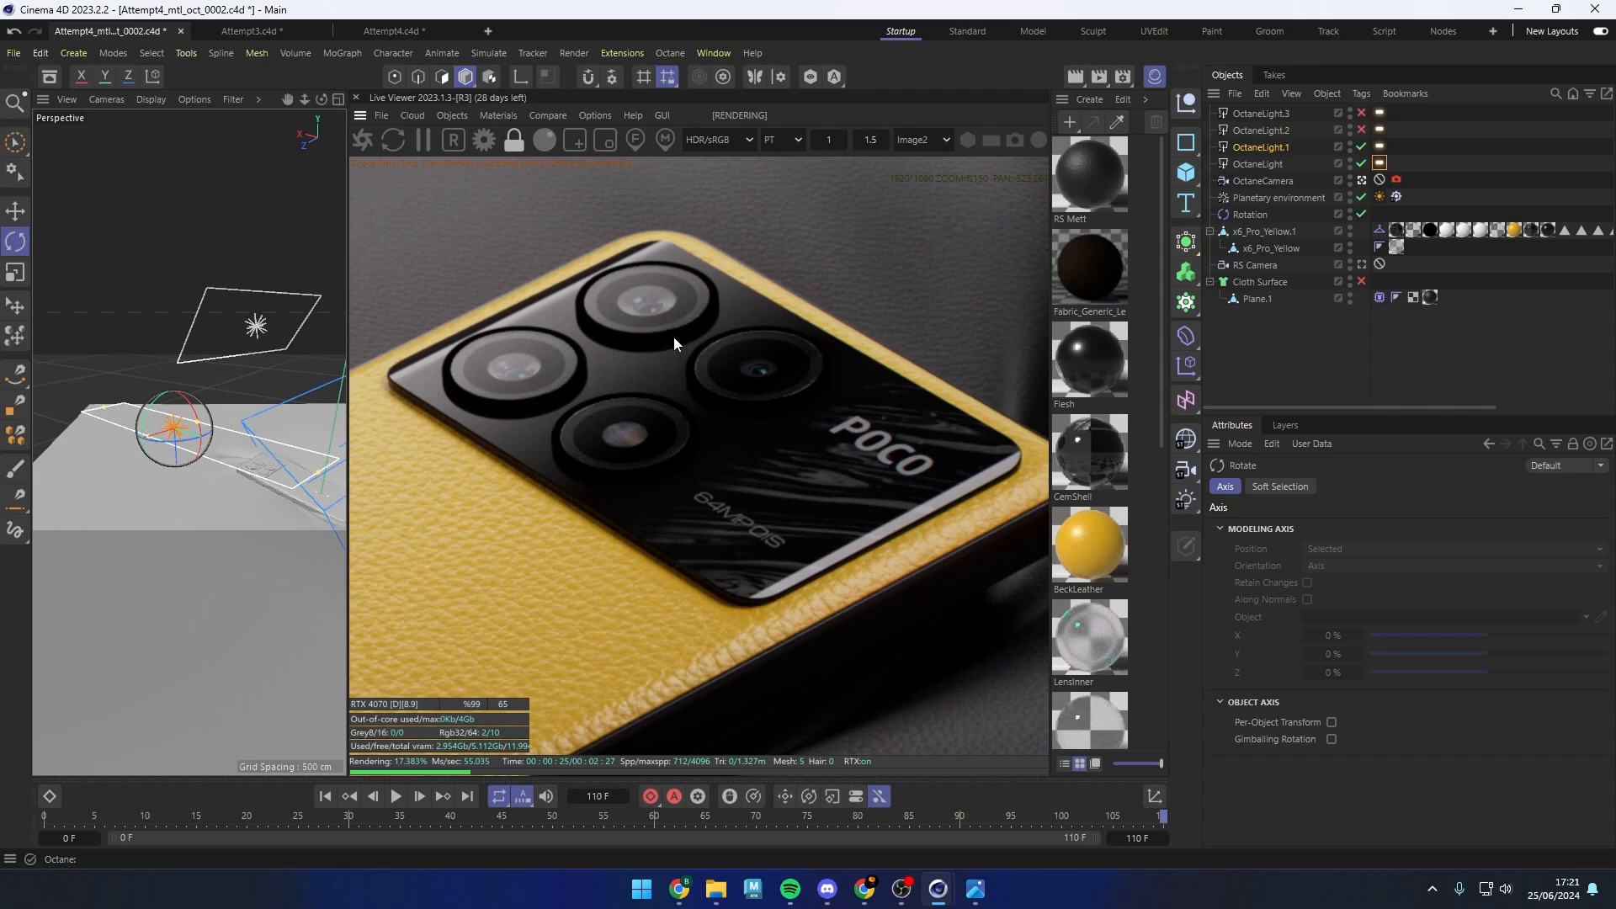
{"action": "scroll", "coordinate": [673, 337], "scroll_direction": "down", "scroll_amount": 10}
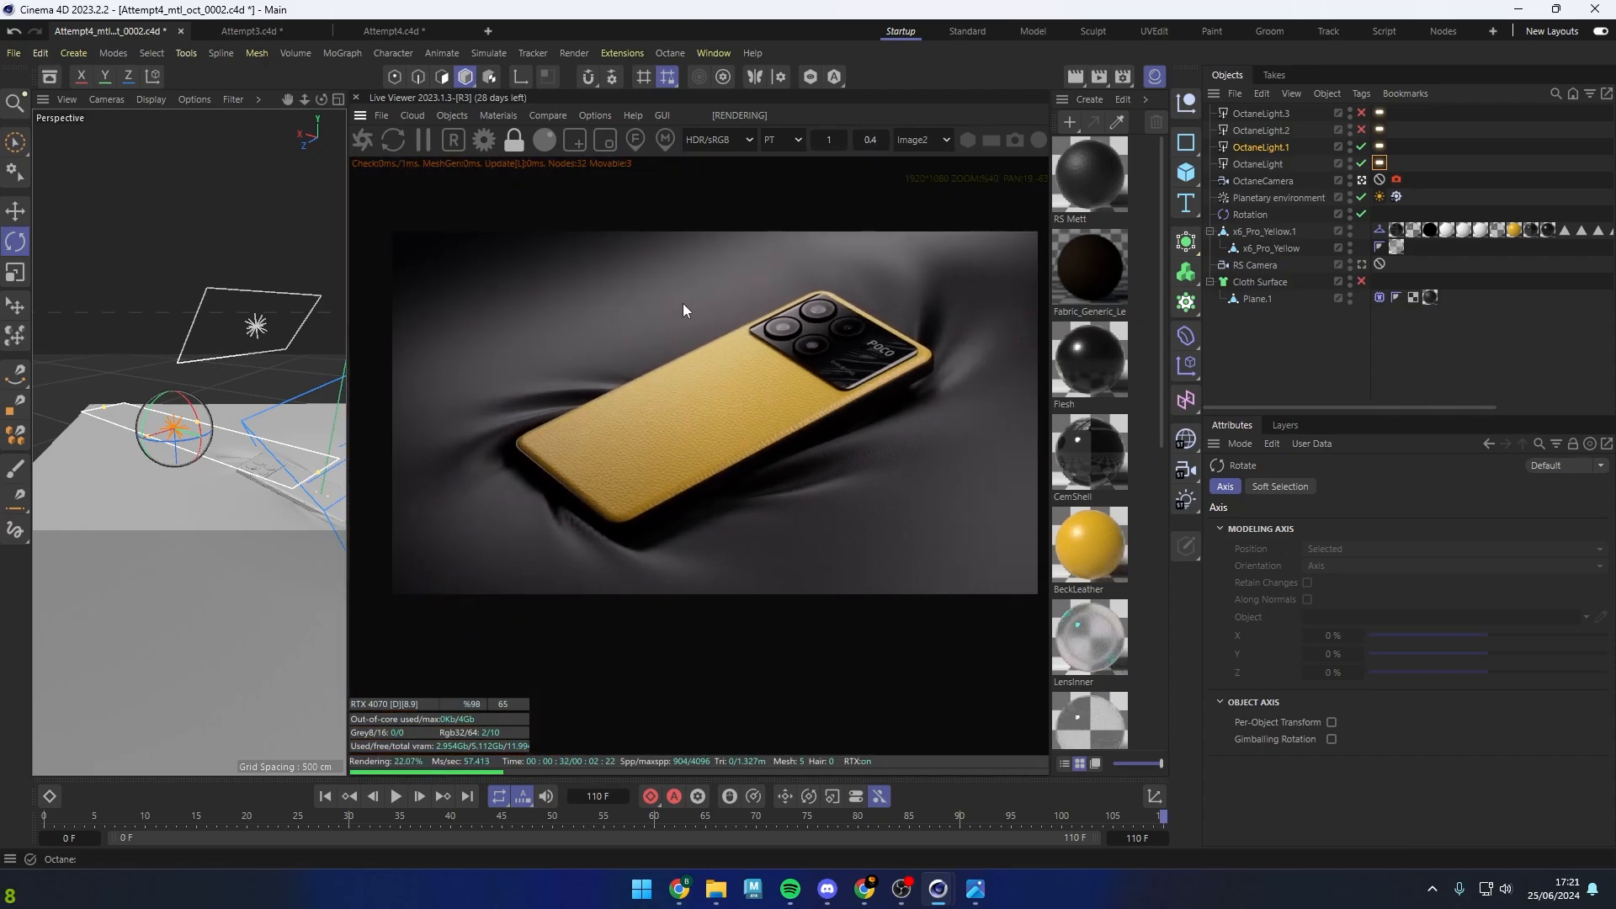
Review the leather back and the whole render, and enable OctaneLight.2
{"action": "scroll", "coordinate": [714, 333], "scroll_direction": "up", "scroll_amount": 5}
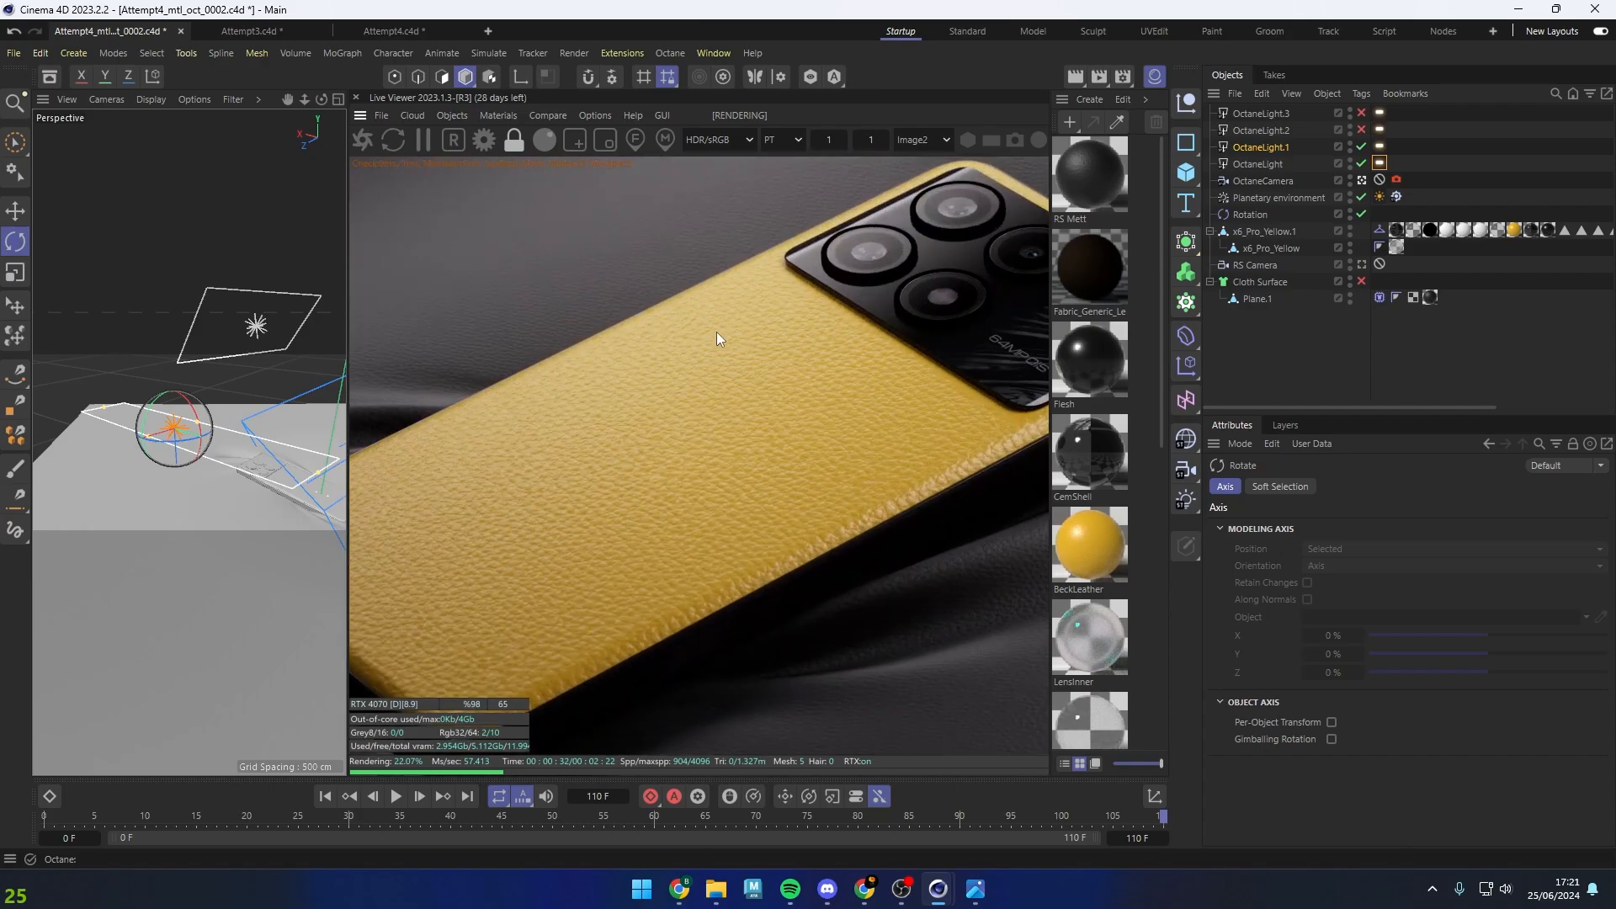
{"action": "scroll", "coordinate": [699, 329], "scroll_direction": "down", "scroll_amount": 5}
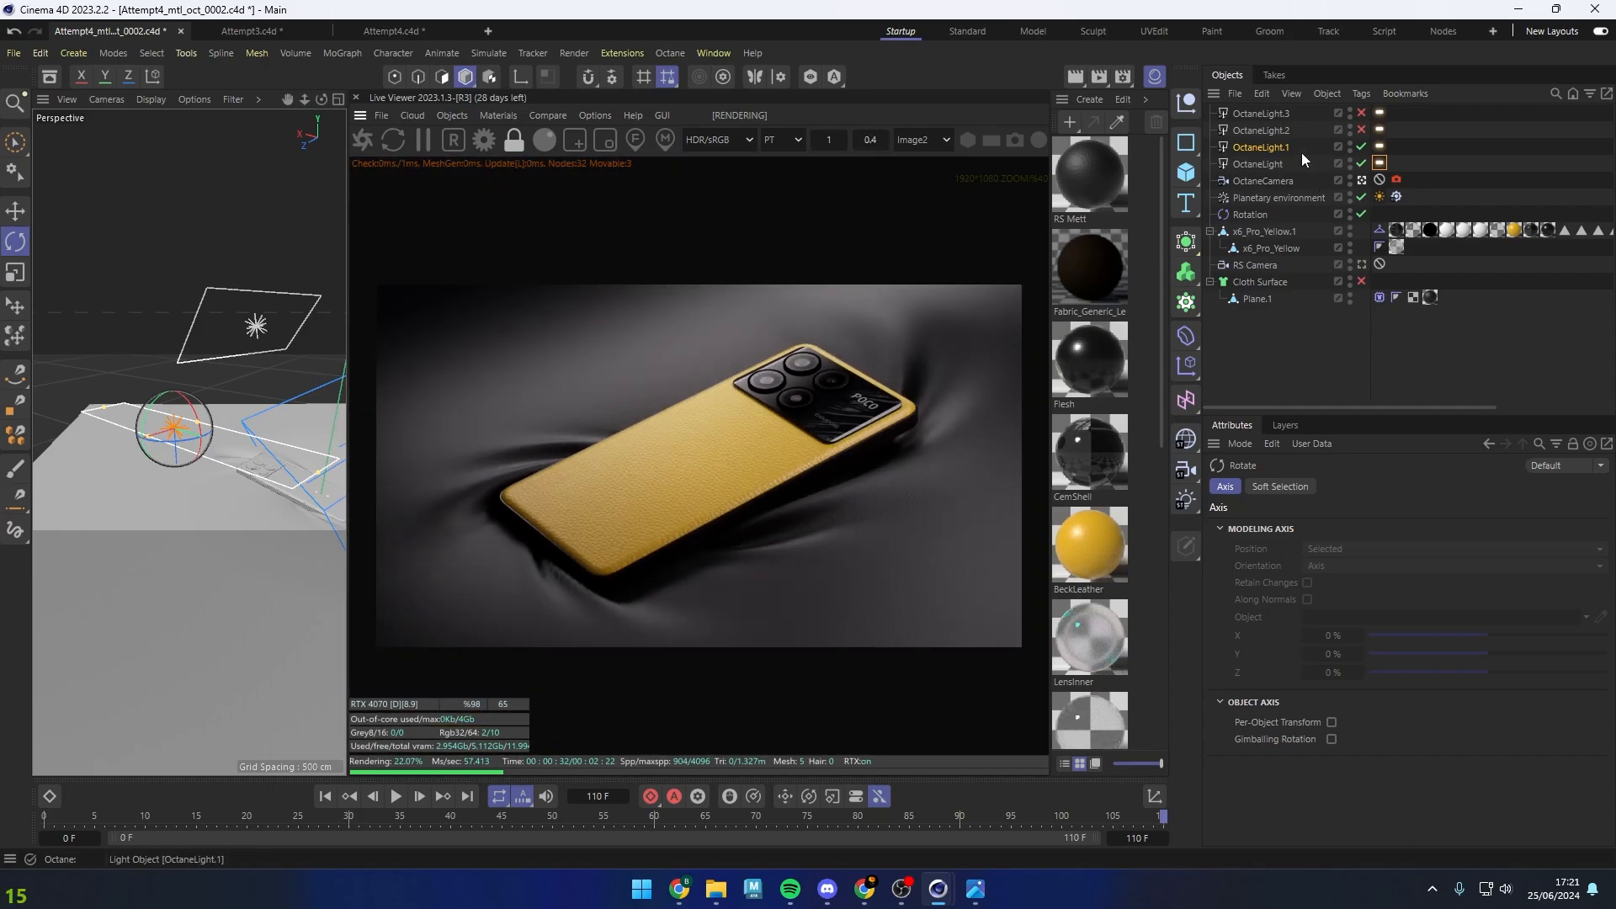
{"action": "left_click", "coordinate": [1272, 130]}
{"action": "left_click", "coordinate": [1363, 129]}
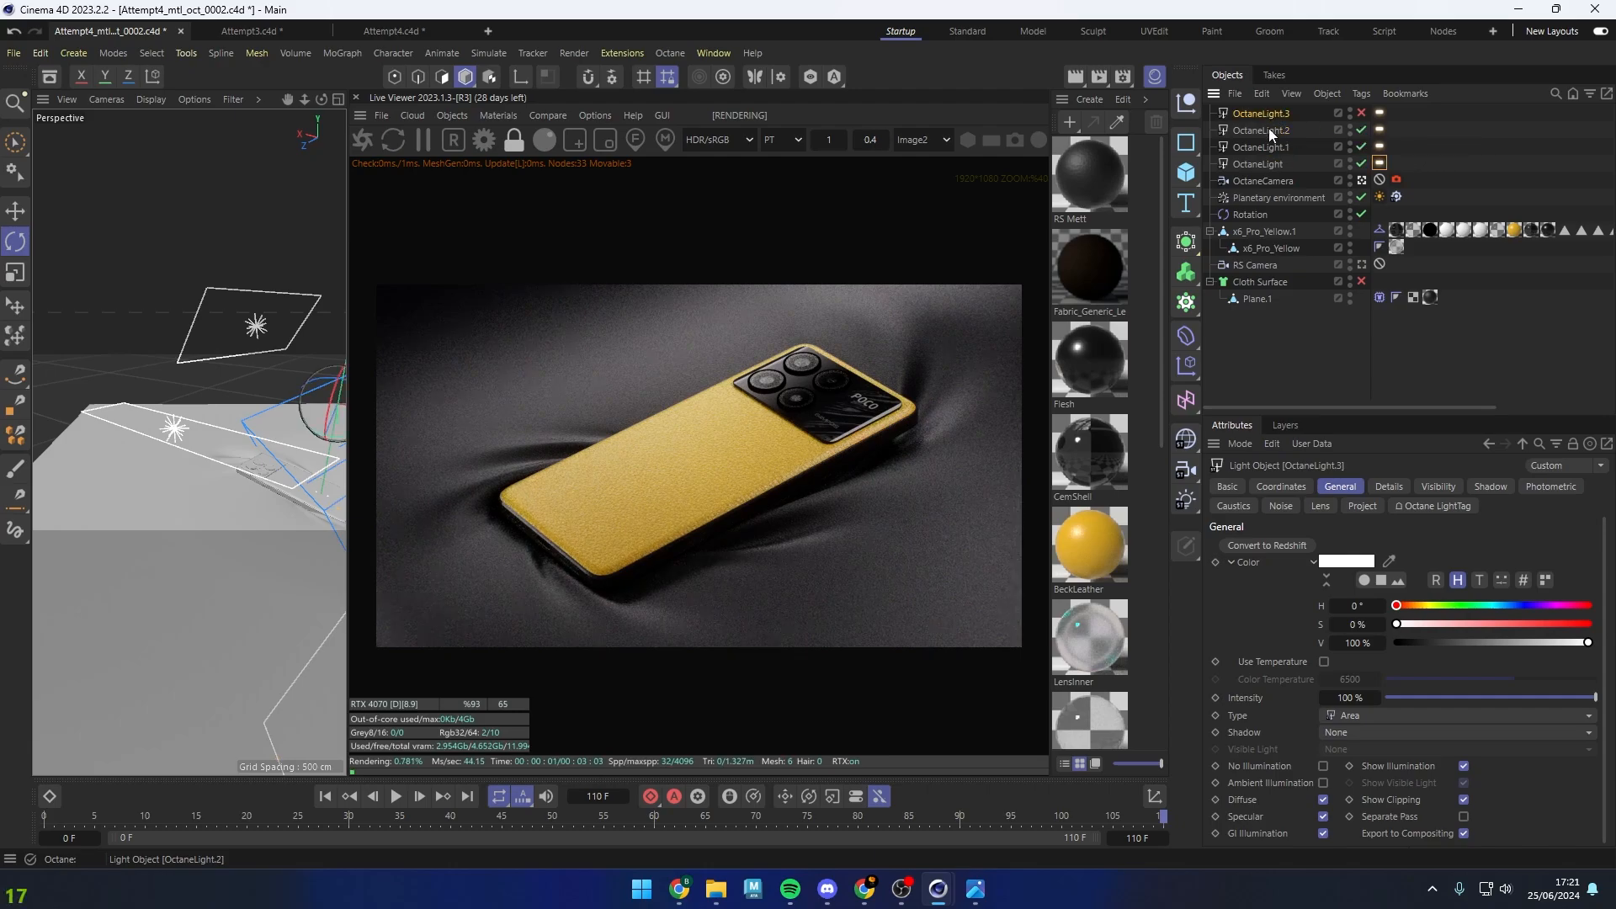
Examine how OctaneLight.2 lights the phone's lower edge and the surrounding cloth, and check the light's placement in the scene
{"action": "scroll", "coordinate": [690, 497], "scroll_direction": "up", "scroll_amount": 6}
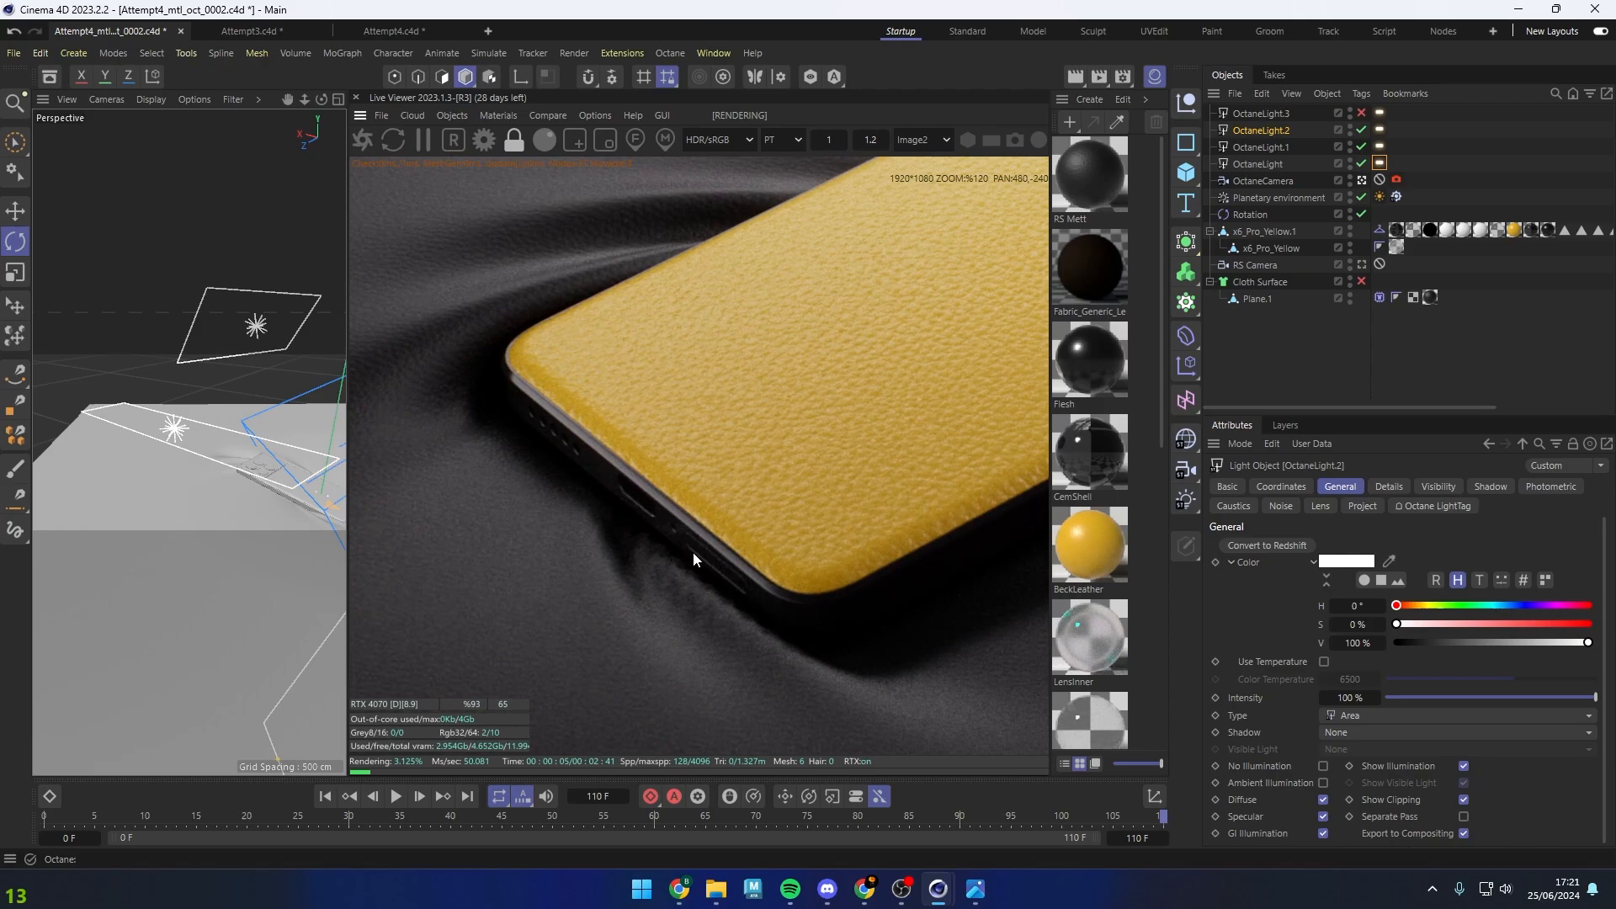
{"action": "scroll", "coordinate": [778, 567], "scroll_direction": "down", "scroll_amount": 5}
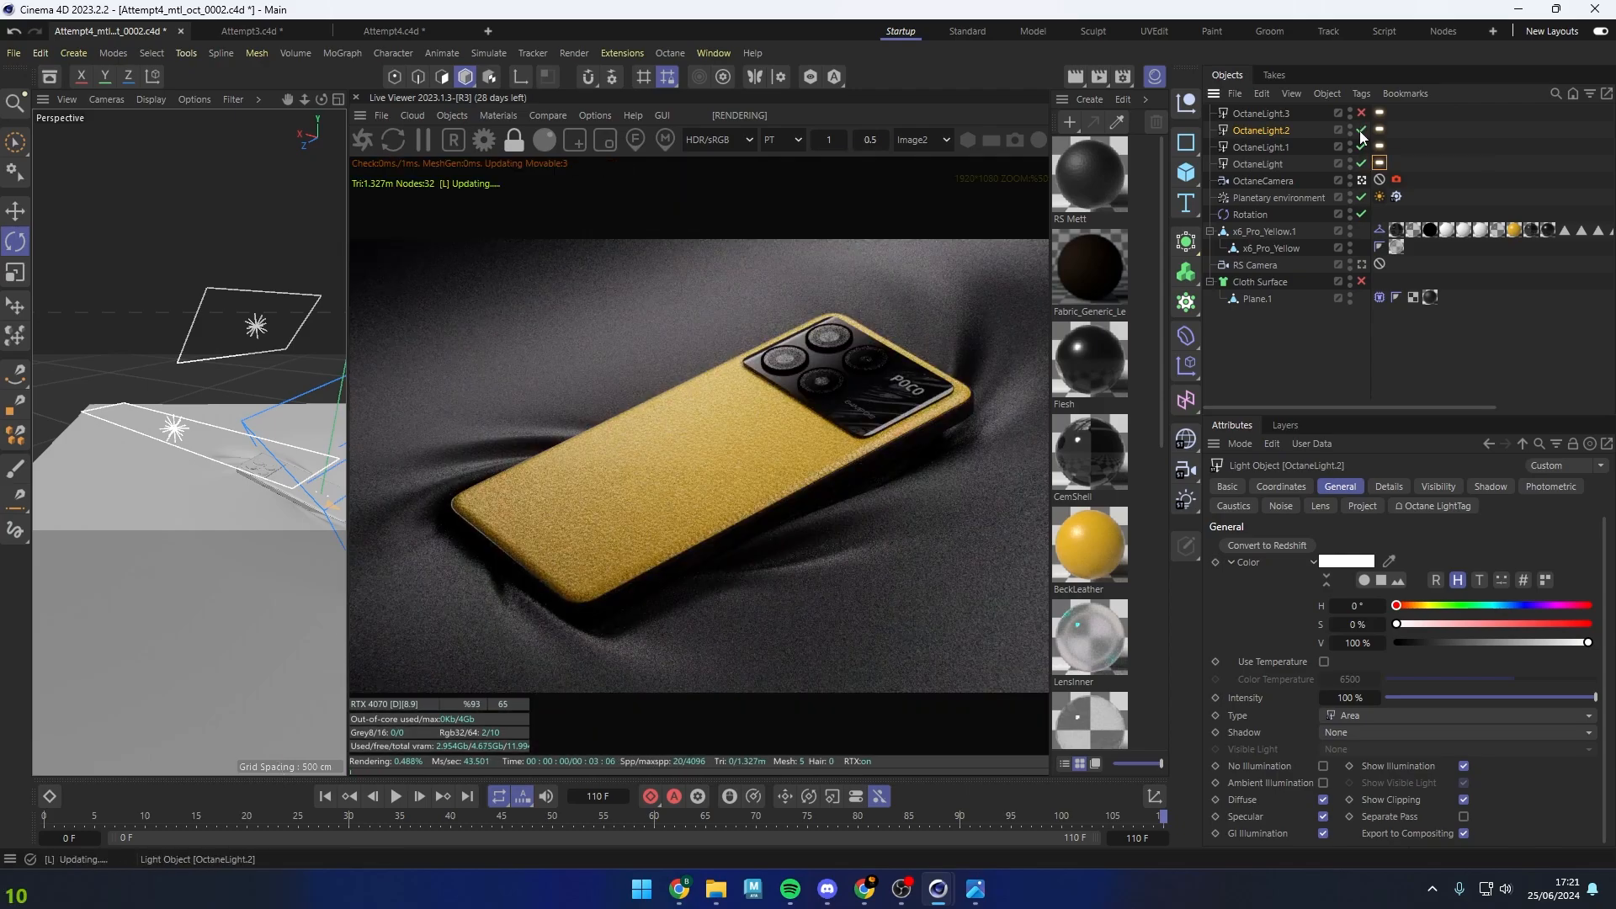
{"action": "scroll", "coordinate": [708, 513], "scroll_direction": "up", "scroll_amount": 5}
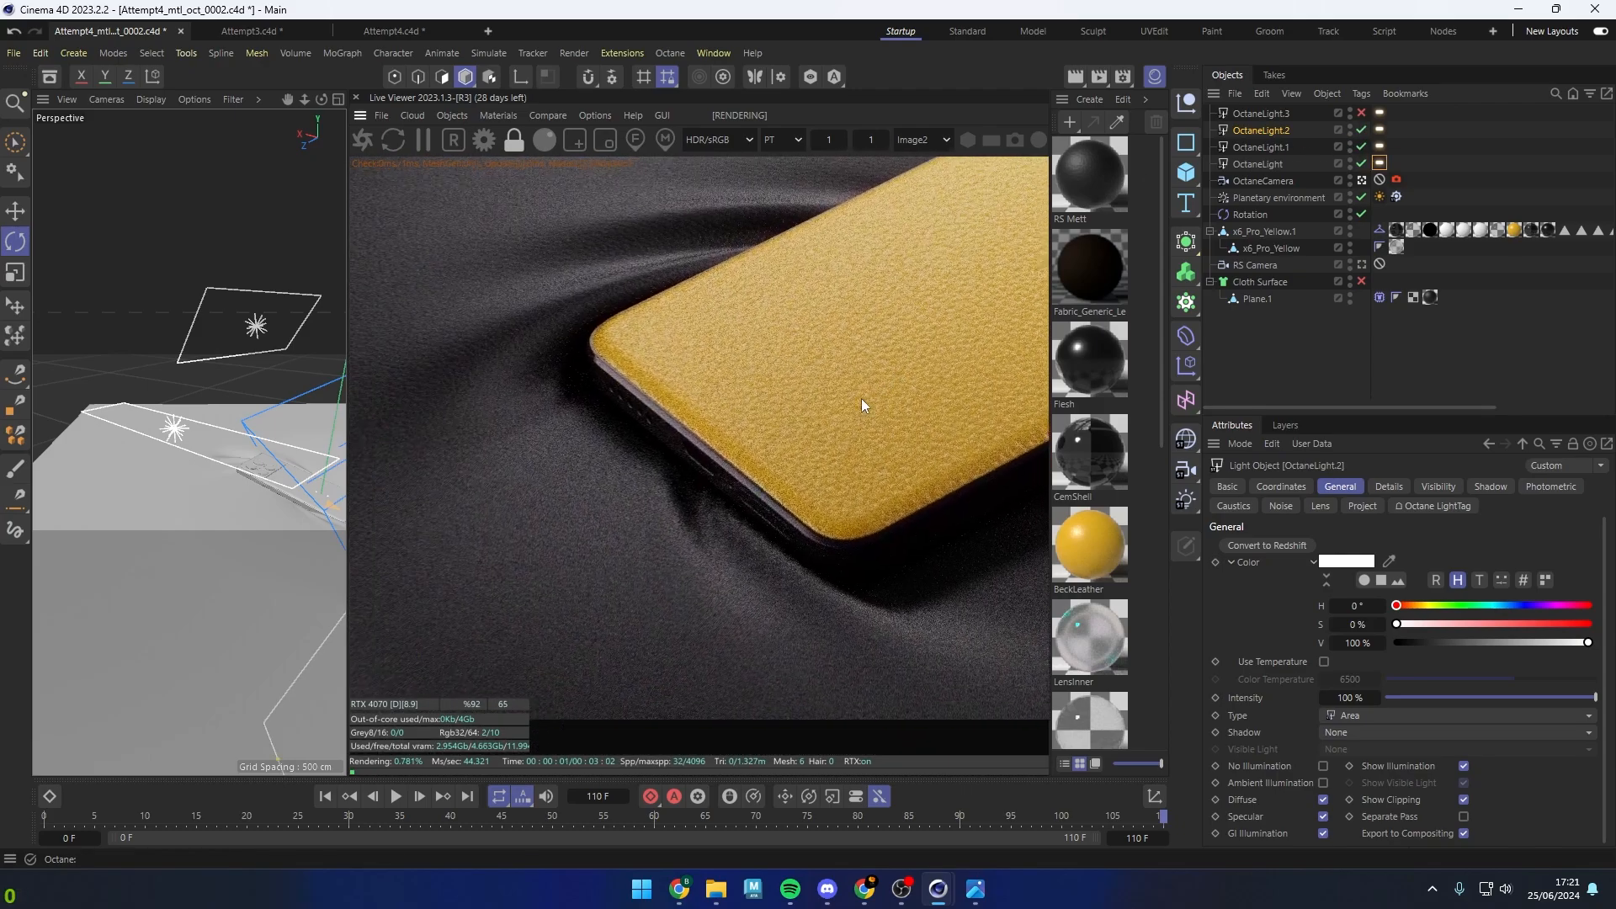
{"action": "middle_click_drag", "start_coordinate": [712, 461], "coordinate": [808, 443]}
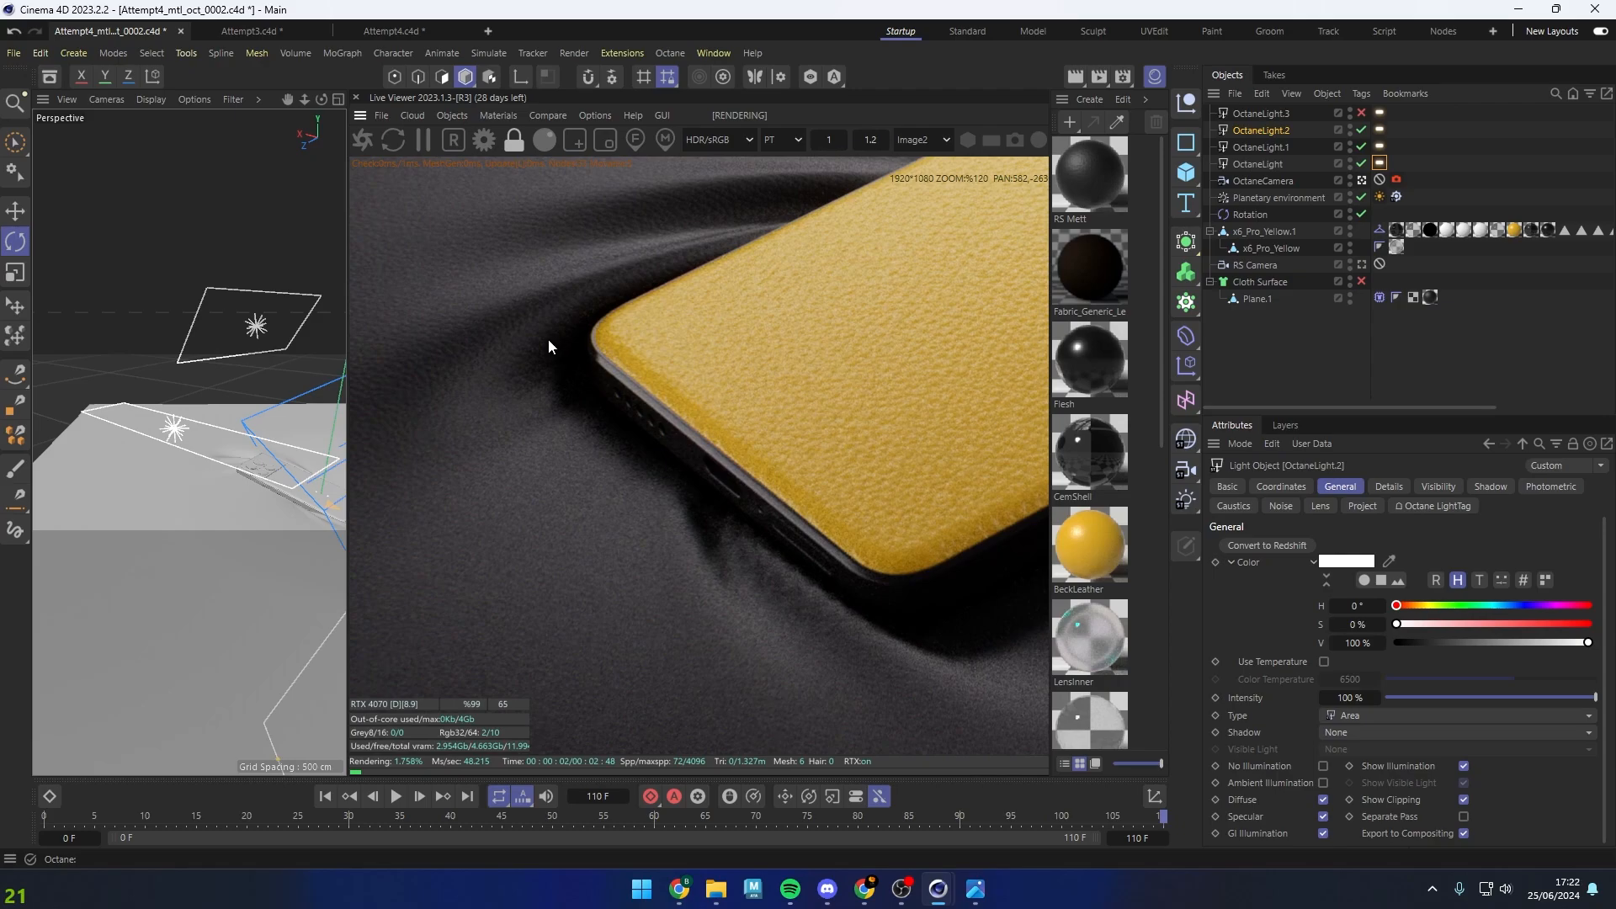
{"action": "middle_click_drag", "start_coordinate": [264, 482], "coordinate": [133, 488], "text": "alt"}
{"action": "left_click_drag", "start_coordinate": [133, 488], "coordinate": [276, 476], "text": "alt"}
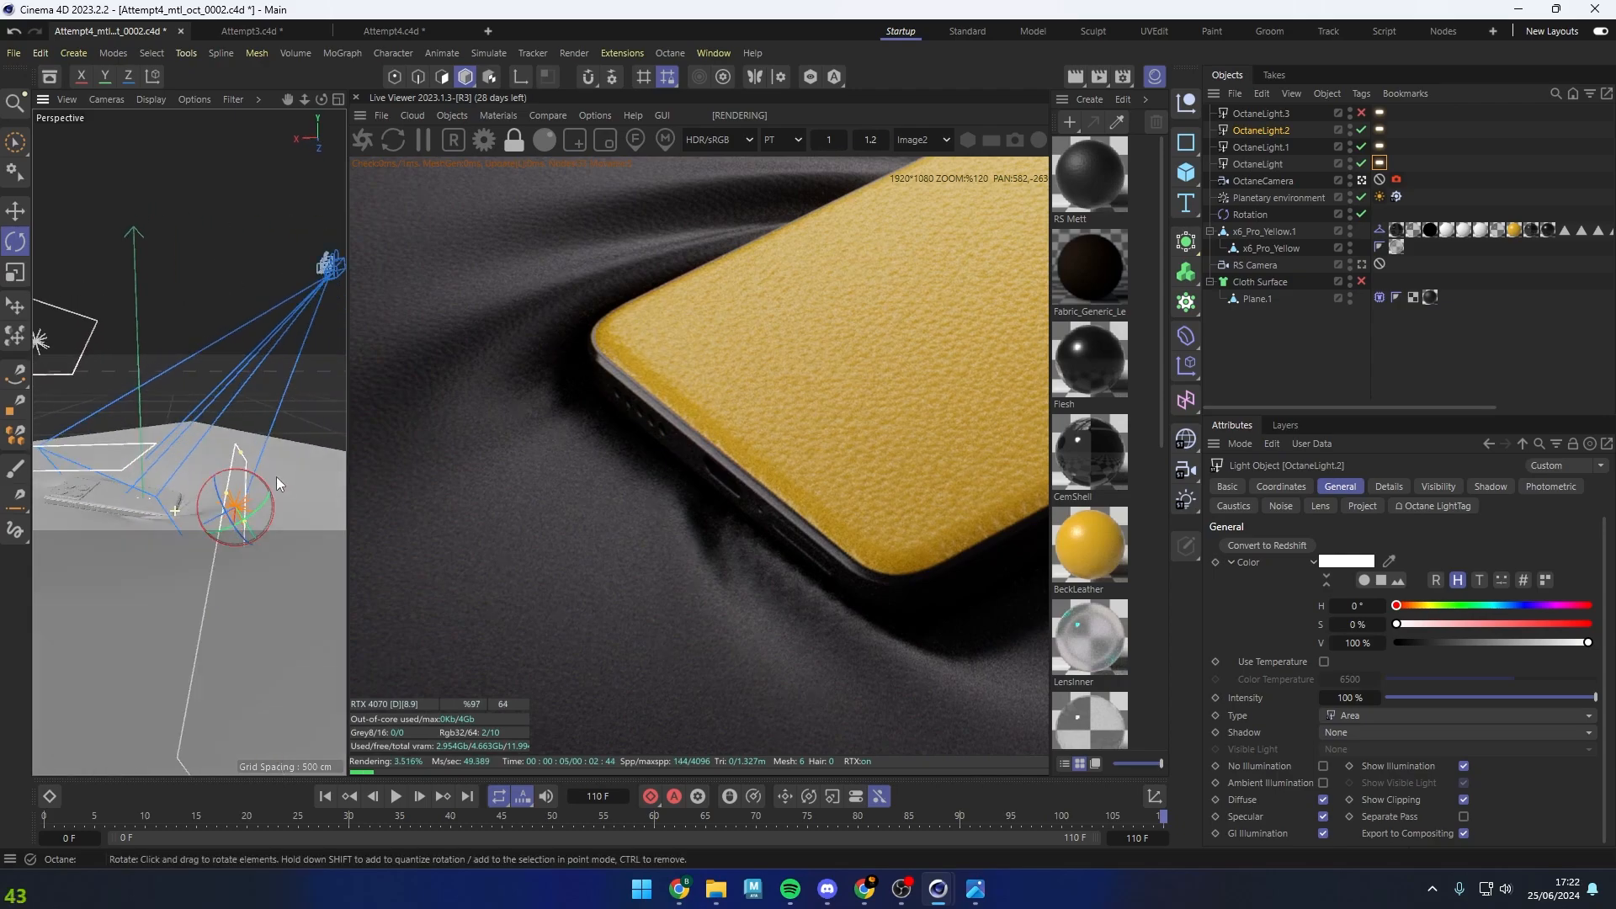
{"action": "scroll", "coordinate": [229, 499], "scroll_direction": "up", "scroll_amount": 6}
{"action": "middle_click_drag", "start_coordinate": [227, 498], "coordinate": [81, 455], "text": "alt"}
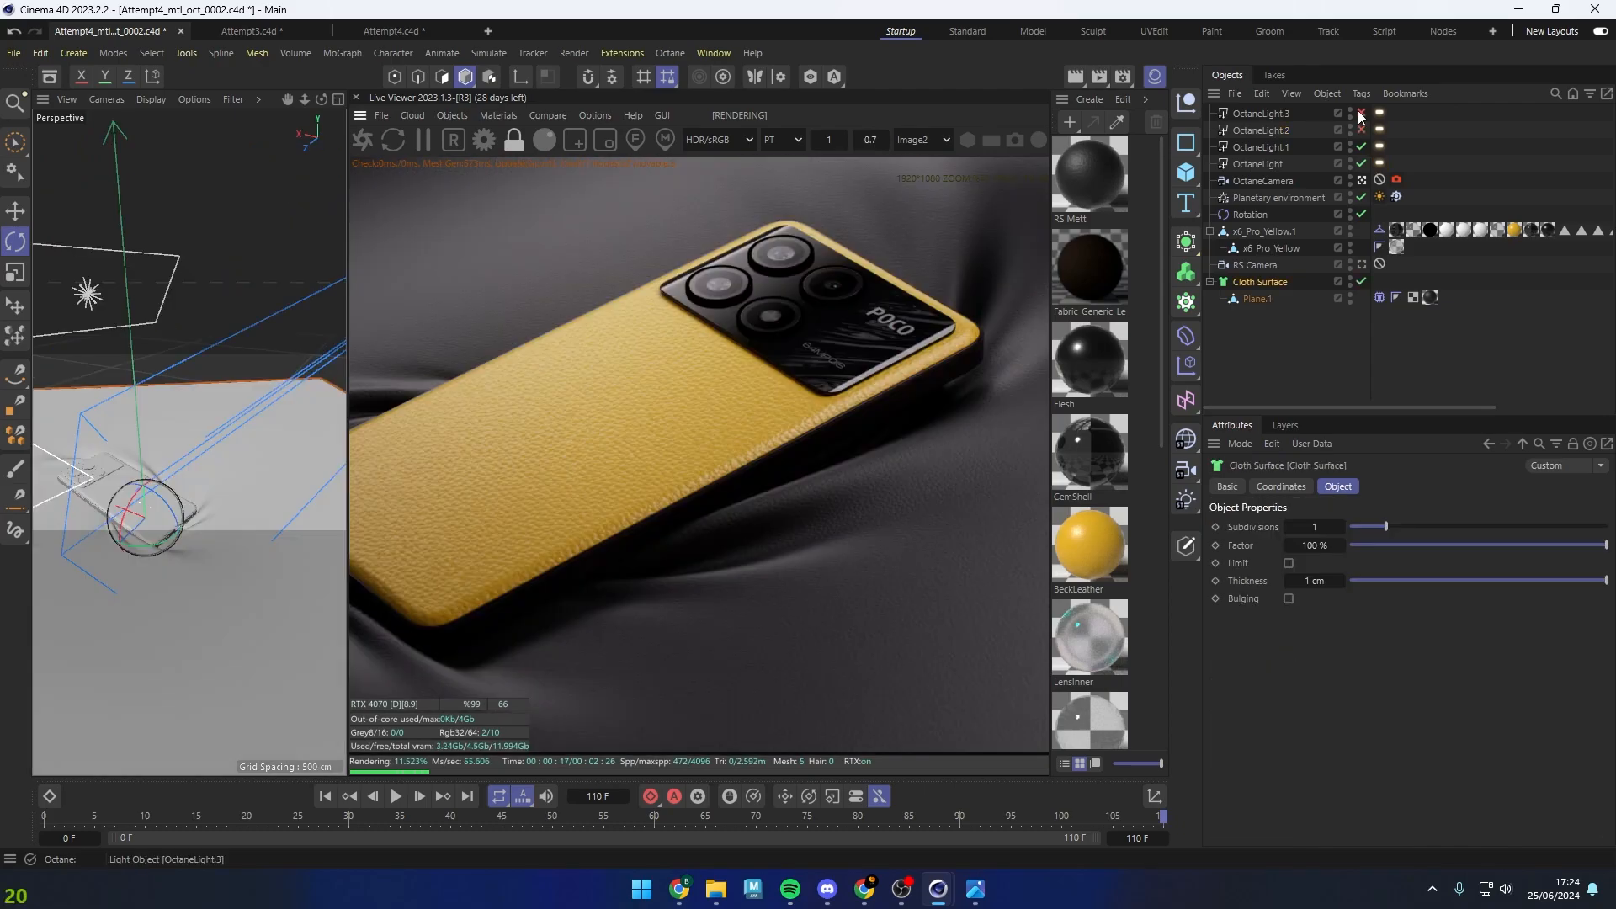
Enable OctaneLight.2 and OctaneLight.3, and inspect the power and gradient texture in OctaneLight.3's light tag
{"action": "left_click", "coordinate": [1361, 113]}
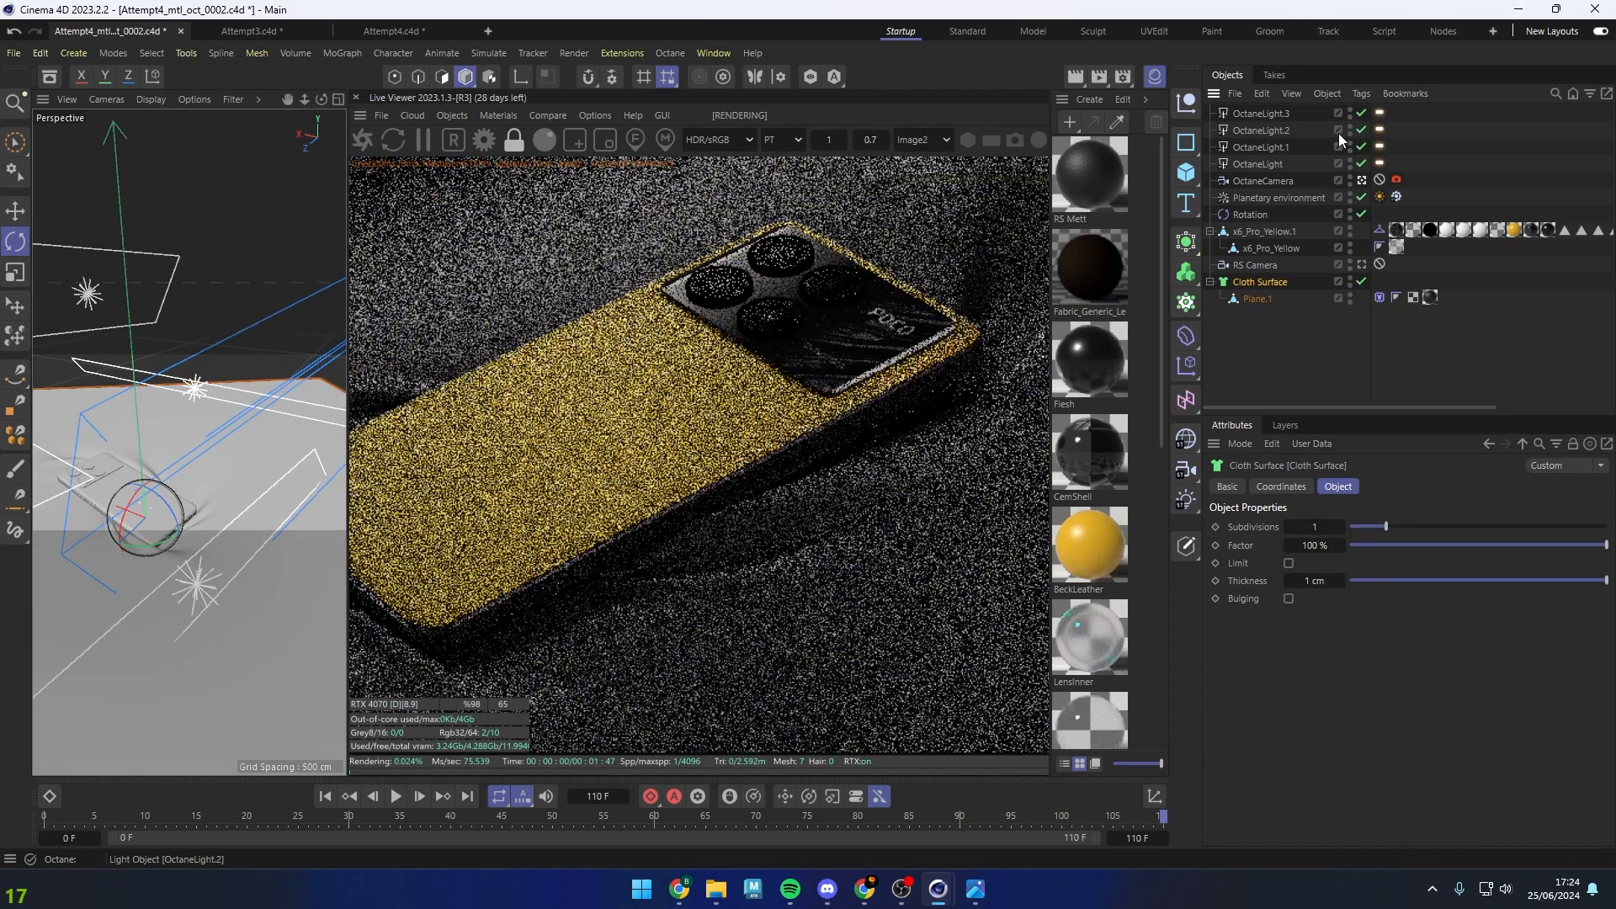
{"action": "left_click", "coordinate": [1279, 114]}
{"action": "left_click", "coordinate": [1380, 113]}
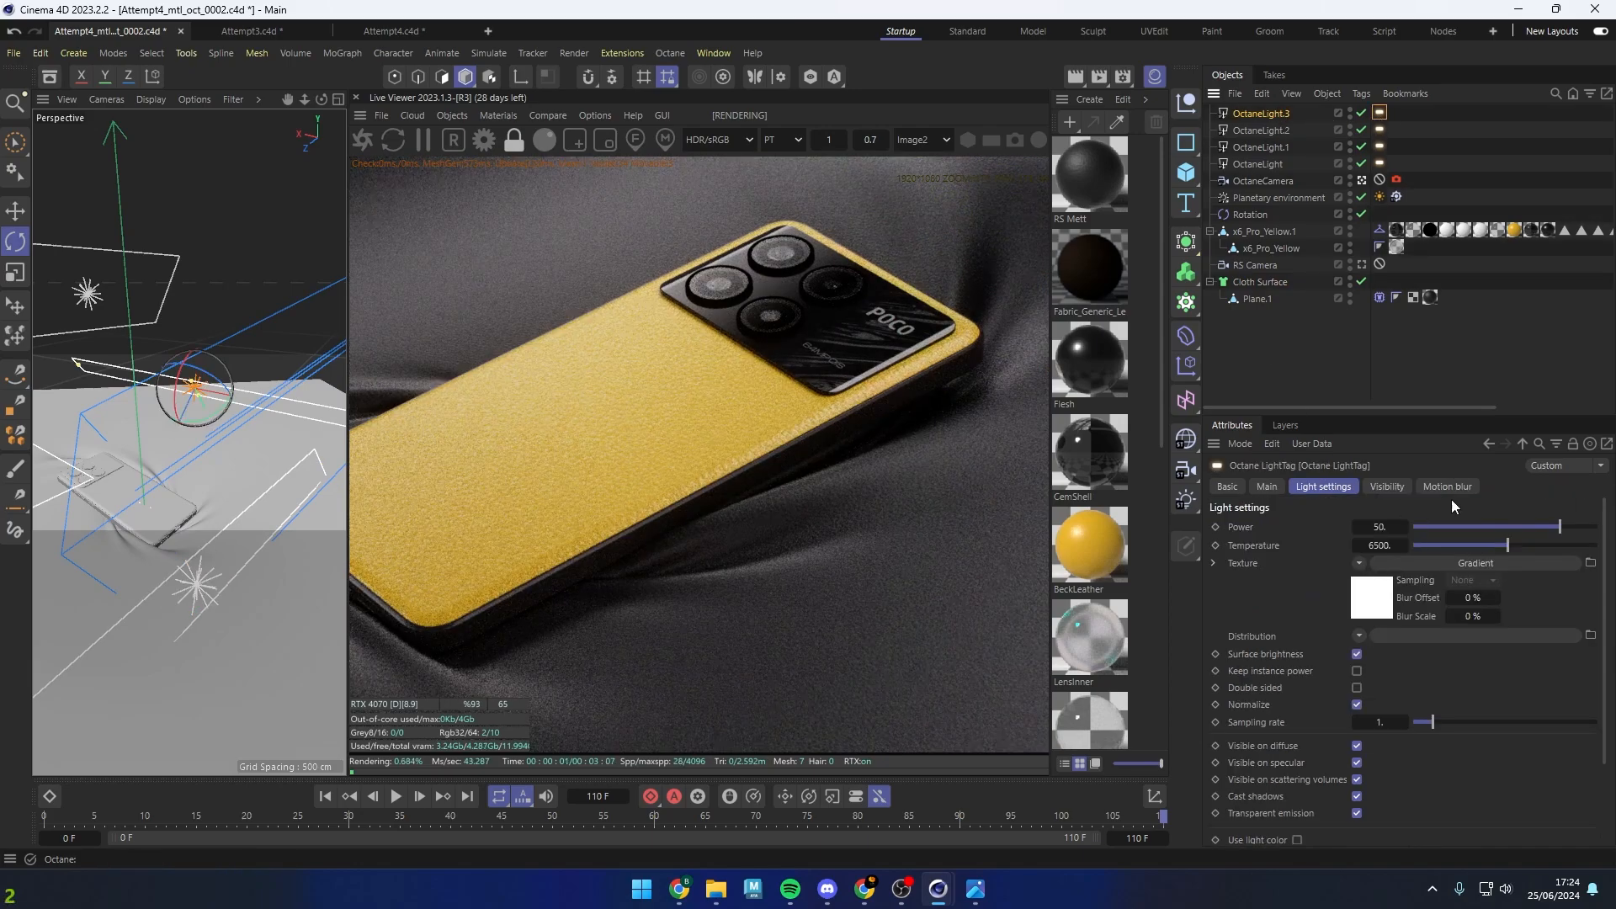
{"action": "left_click", "coordinate": [1382, 130]}
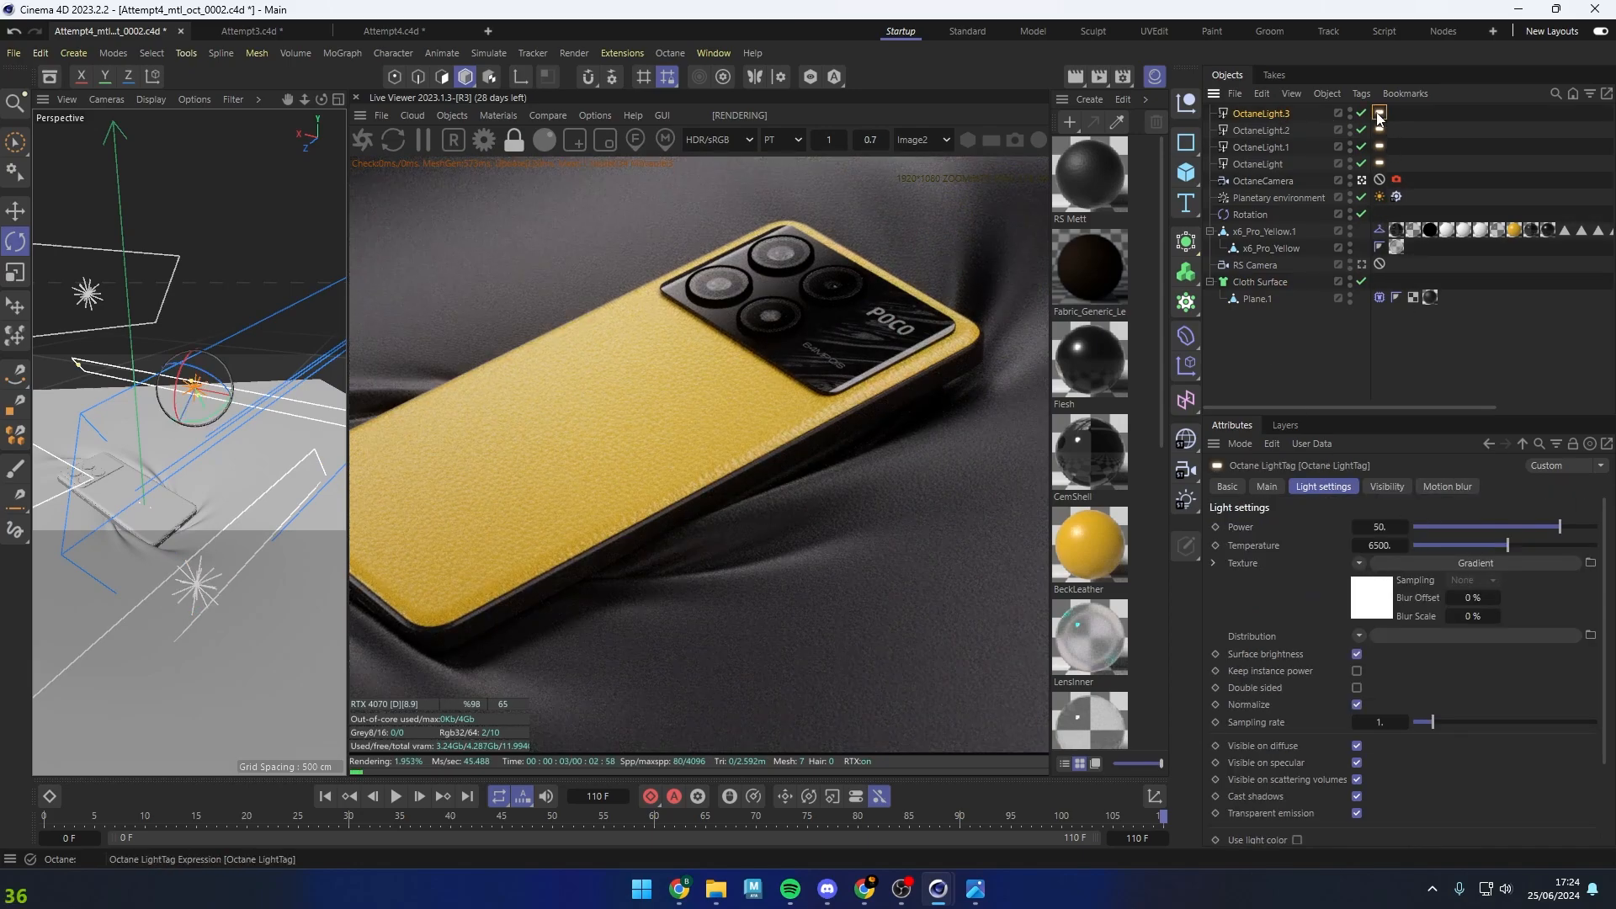
{"action": "left_click", "coordinate": [1494, 562]}
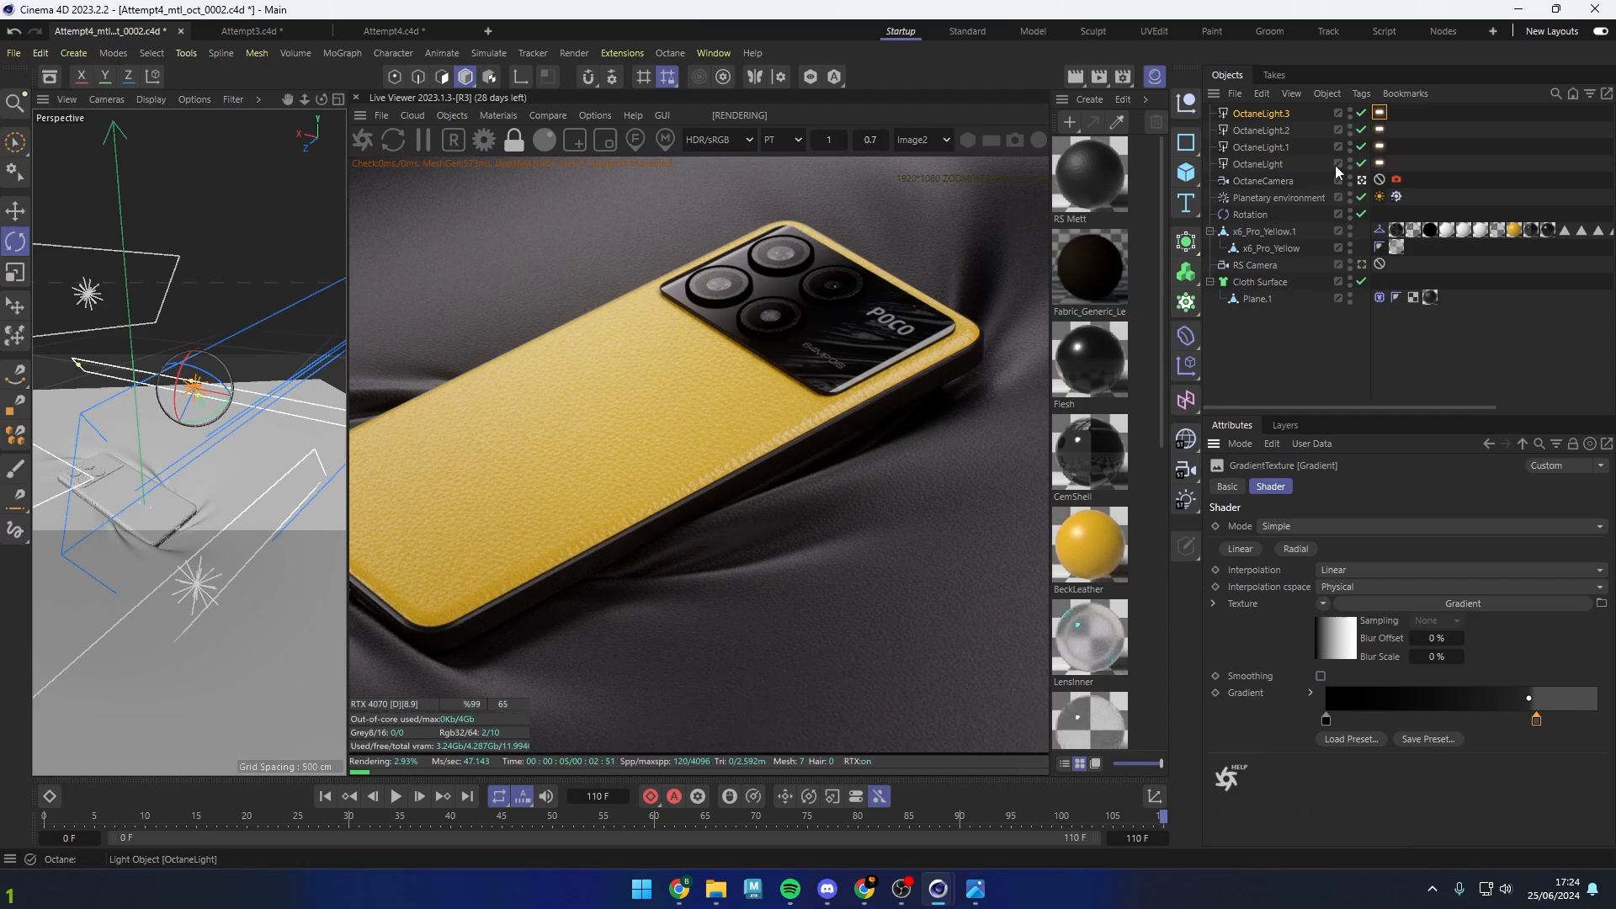
Select OctaneLight.3 and examine its placement relative to the other lights and the phone in the render
{"action": "left_click", "coordinate": [1267, 116]}
{"action": "left_click", "coordinate": [1268, 128]}
{"action": "left_click", "coordinate": [1266, 113]}
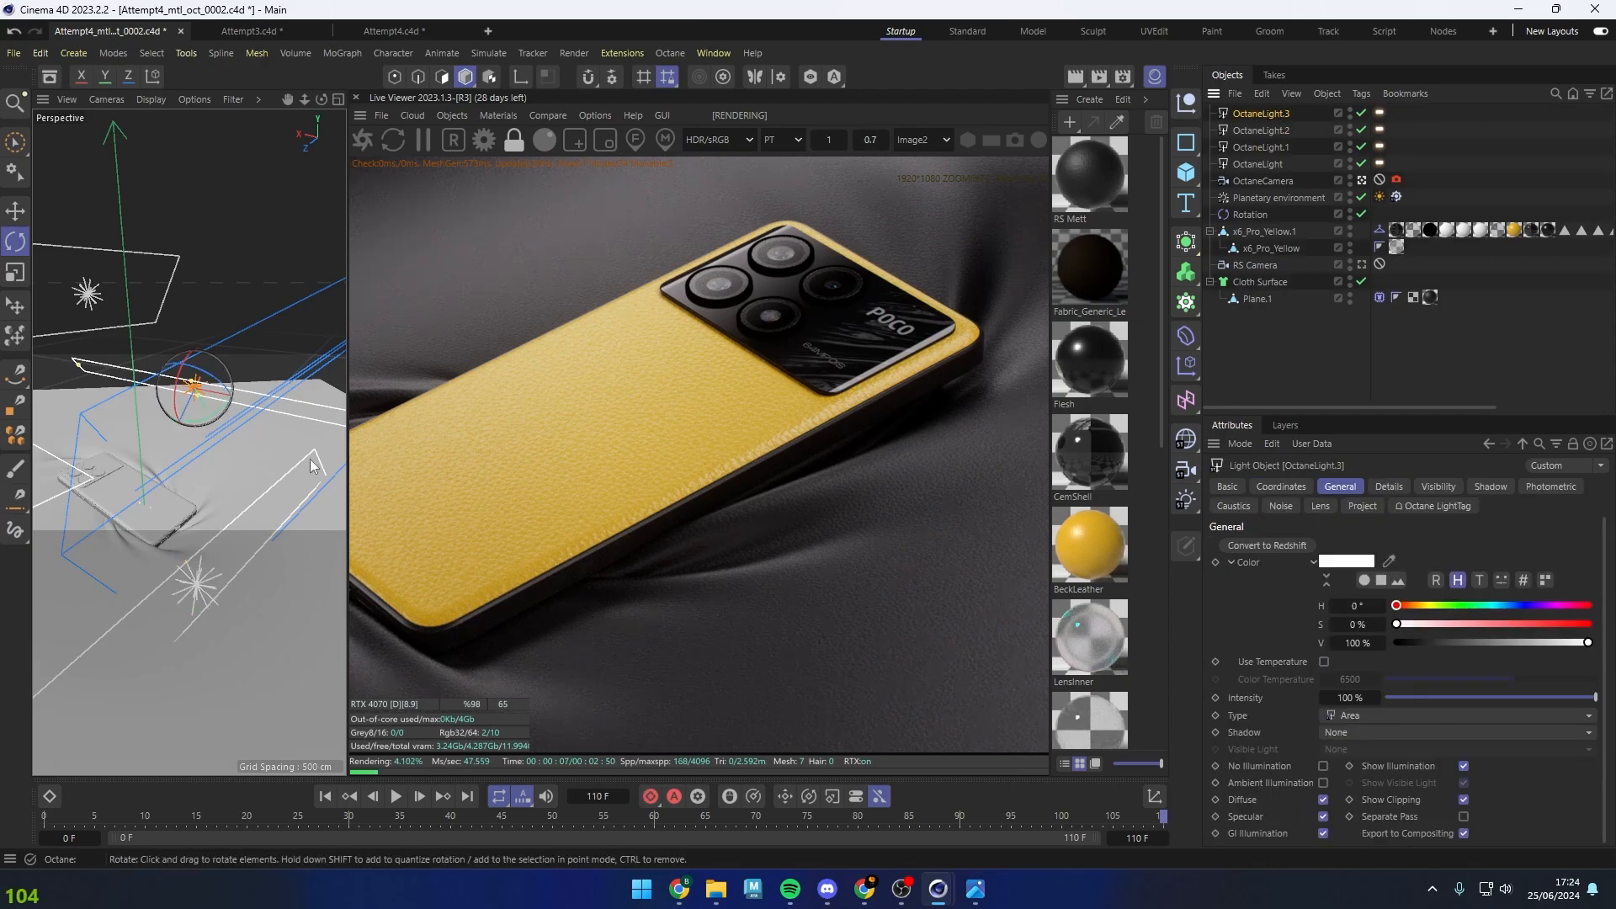
{"action": "scroll", "coordinate": [157, 480], "scroll_direction": "down", "scroll_amount": 7}
{"action": "scroll", "coordinate": [157, 486], "scroll_direction": "up", "scroll_amount": 1}
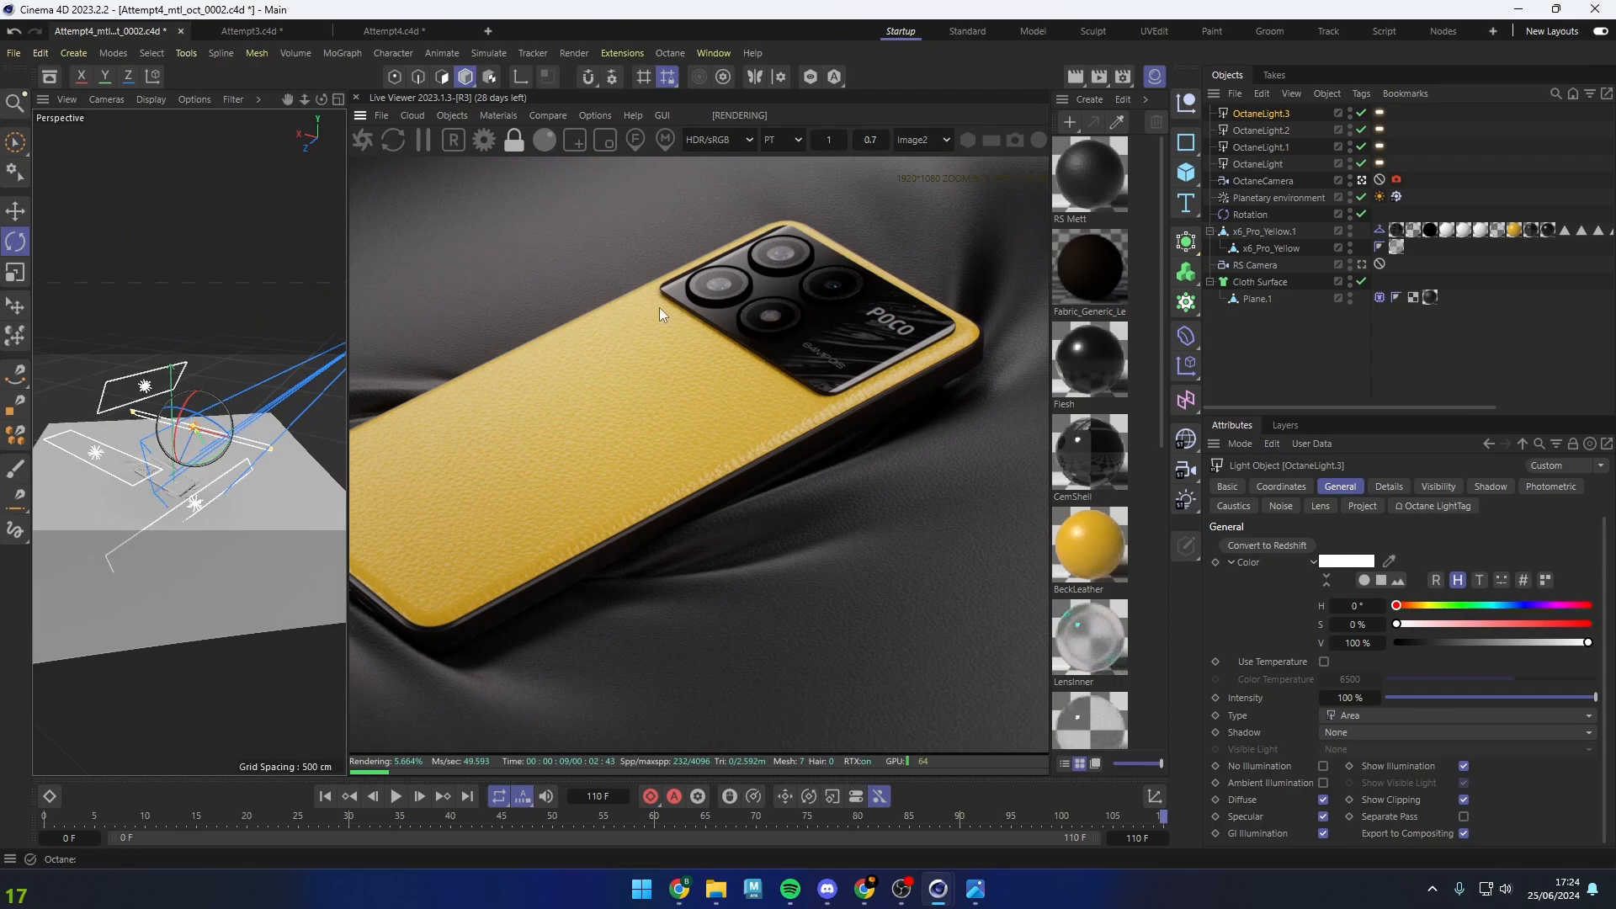
{"action": "right_click_drag", "start_coordinate": [616, 385], "coordinate": [657, 385]}
{"action": "left_click", "coordinate": [622, 383]}
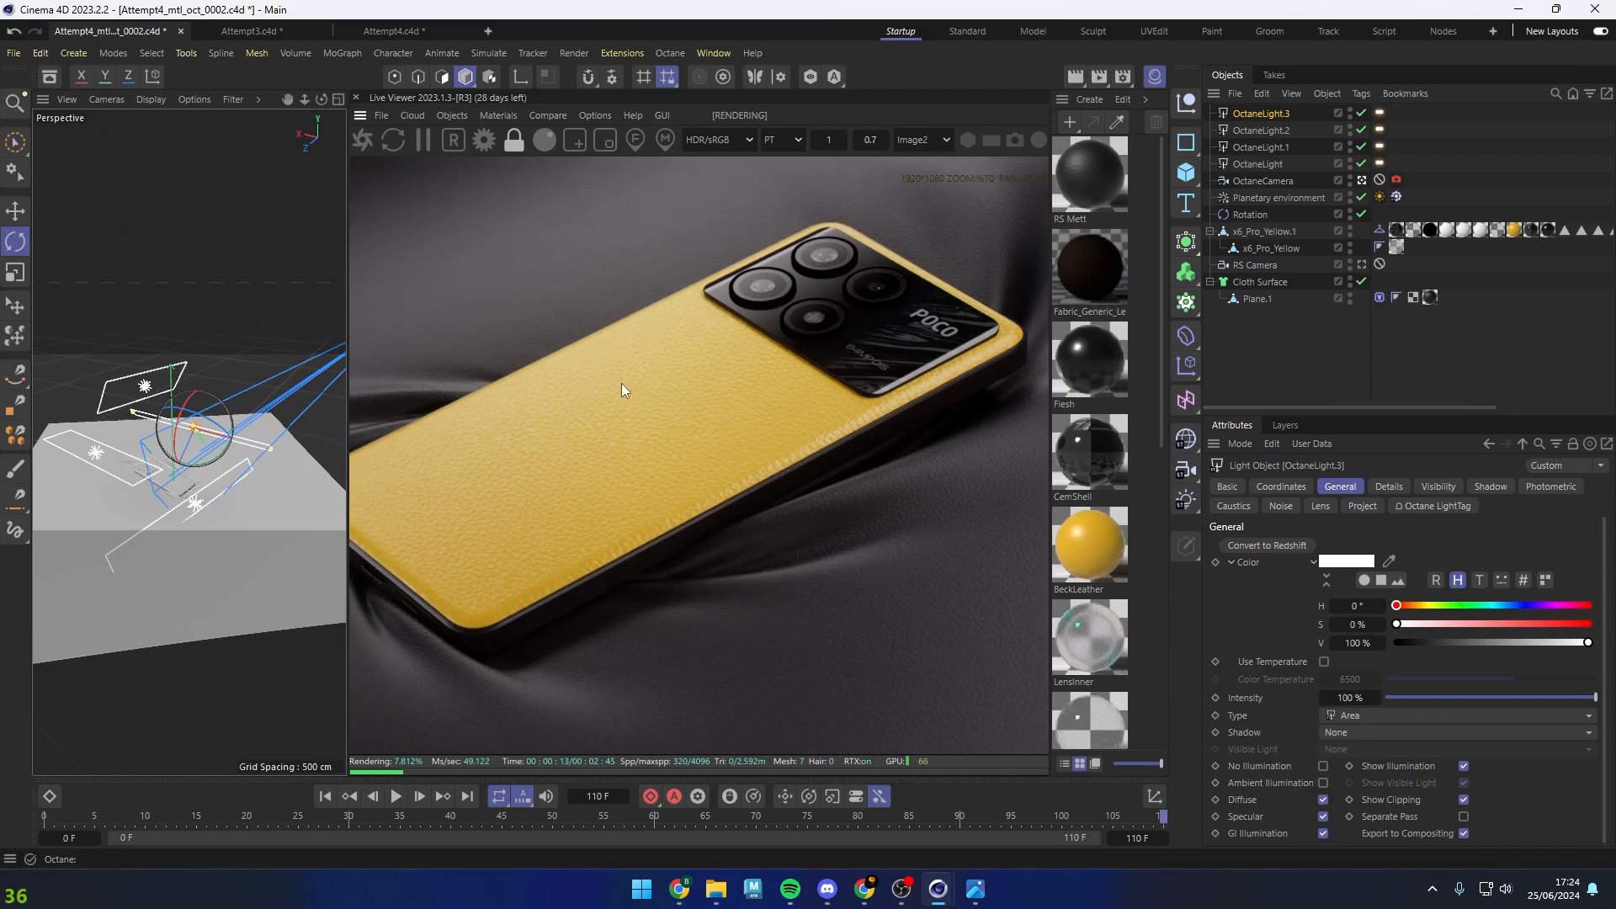
Inspect the OctaneCamera tag's physical camera parameters and open its Imager settings
{"action": "left_click", "coordinate": [1278, 182]}
{"action": "left_click", "coordinate": [1396, 179]}
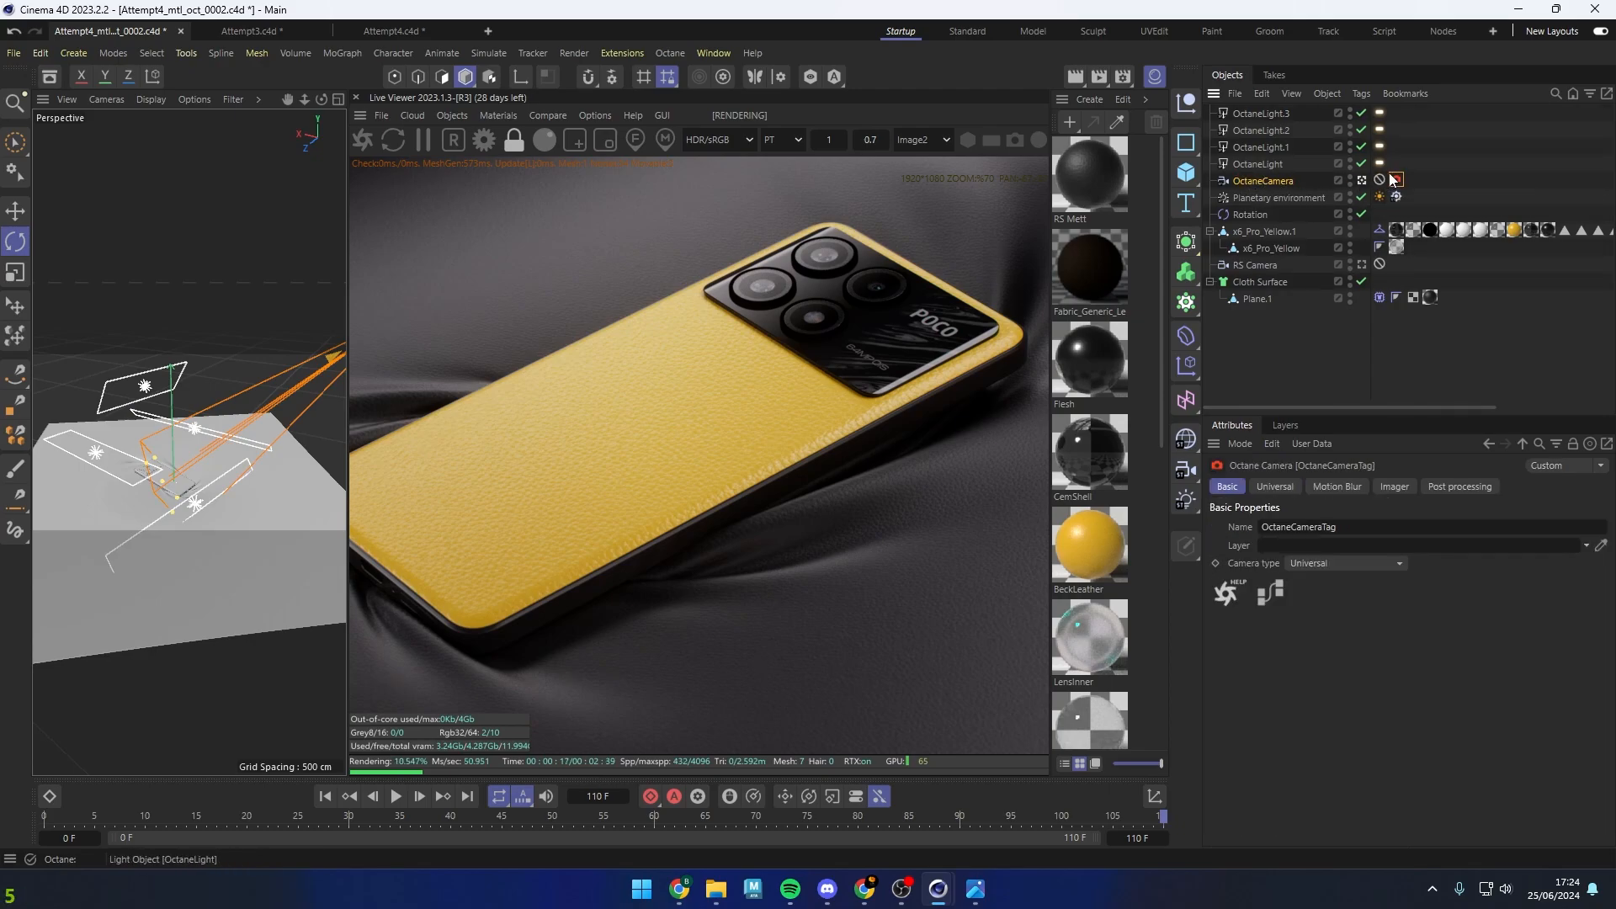
{"action": "left_click", "coordinate": [1275, 487]}
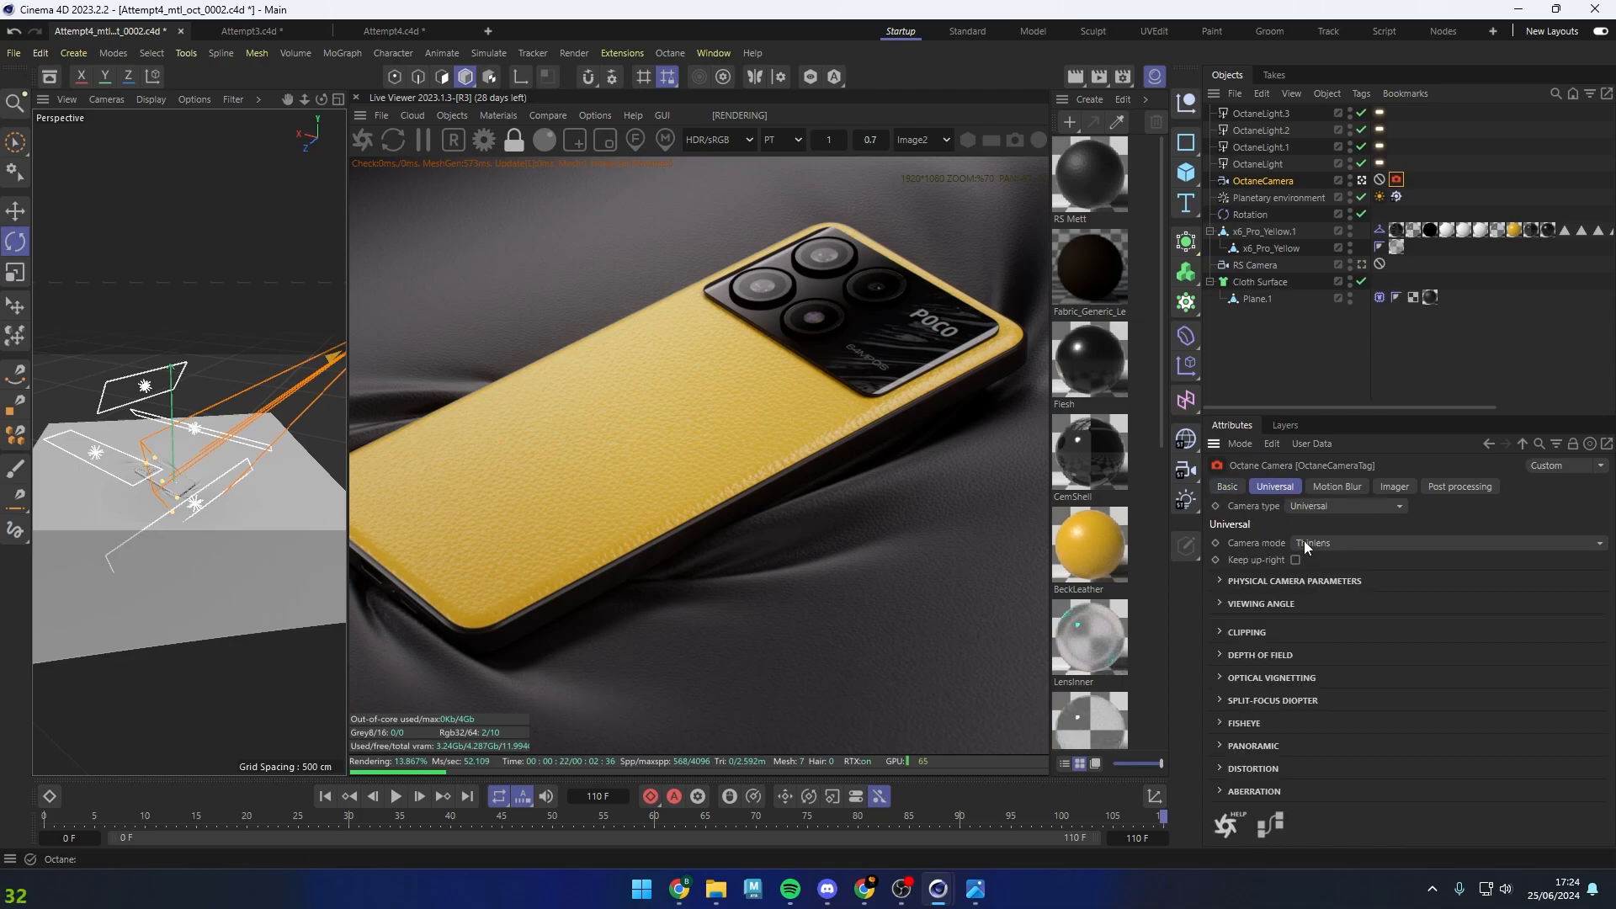
{"action": "left_click", "coordinate": [1258, 580]}
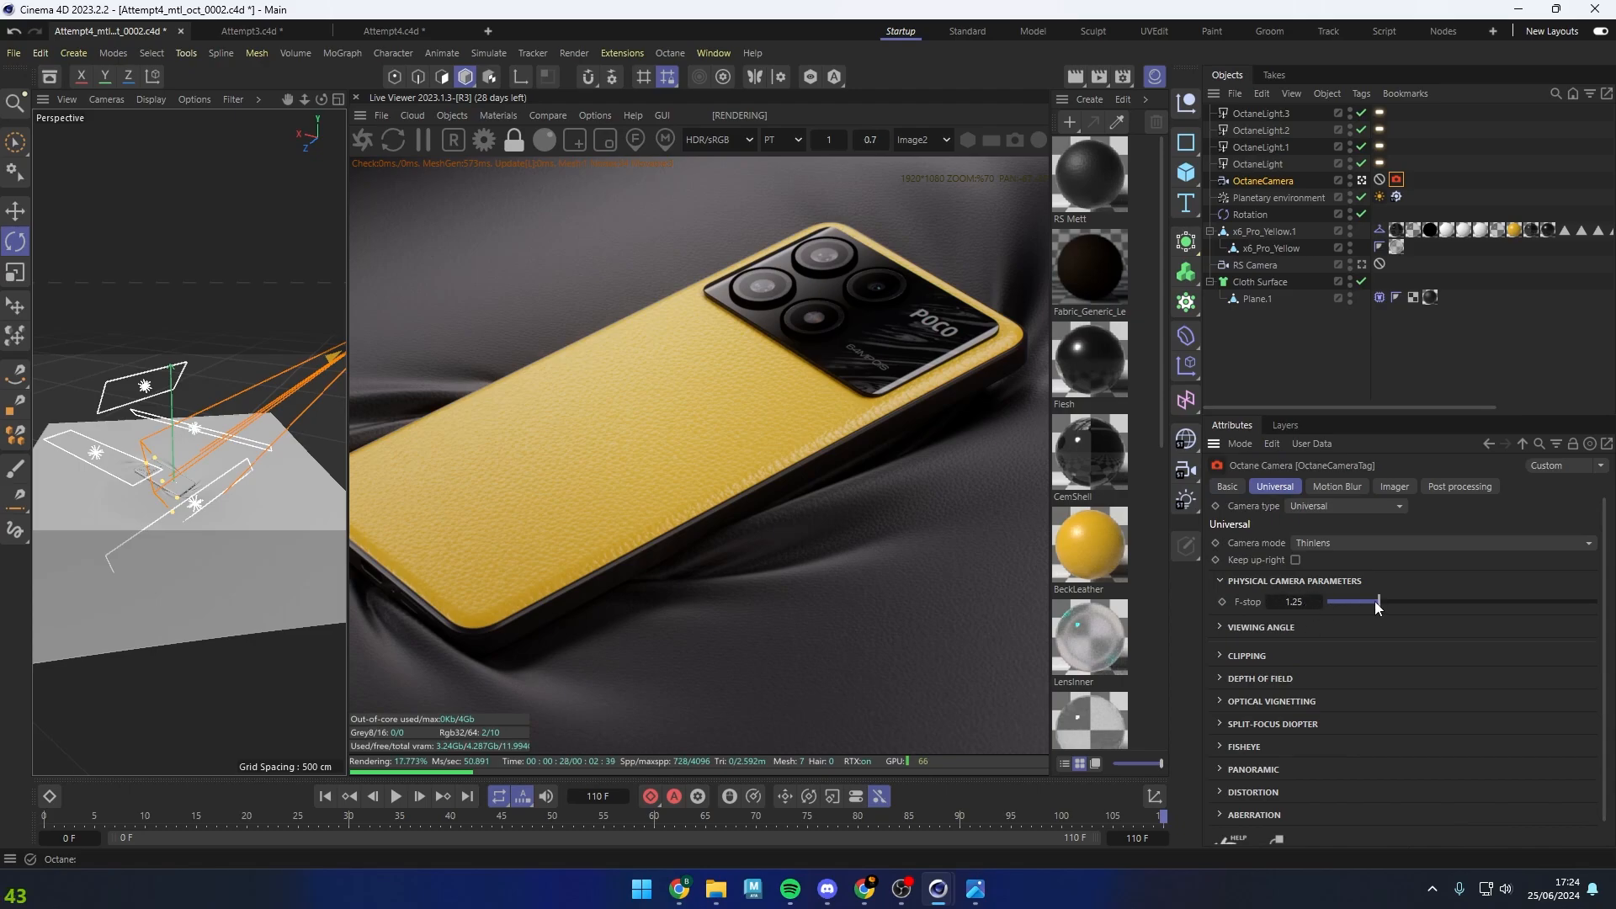
{"action": "left_click", "coordinate": [1394, 487]}
Compare the render with ACES tone mapping off and on, and try exposure 1 before restoring 1.5
{"action": "left_click", "coordinate": [1319, 566]}
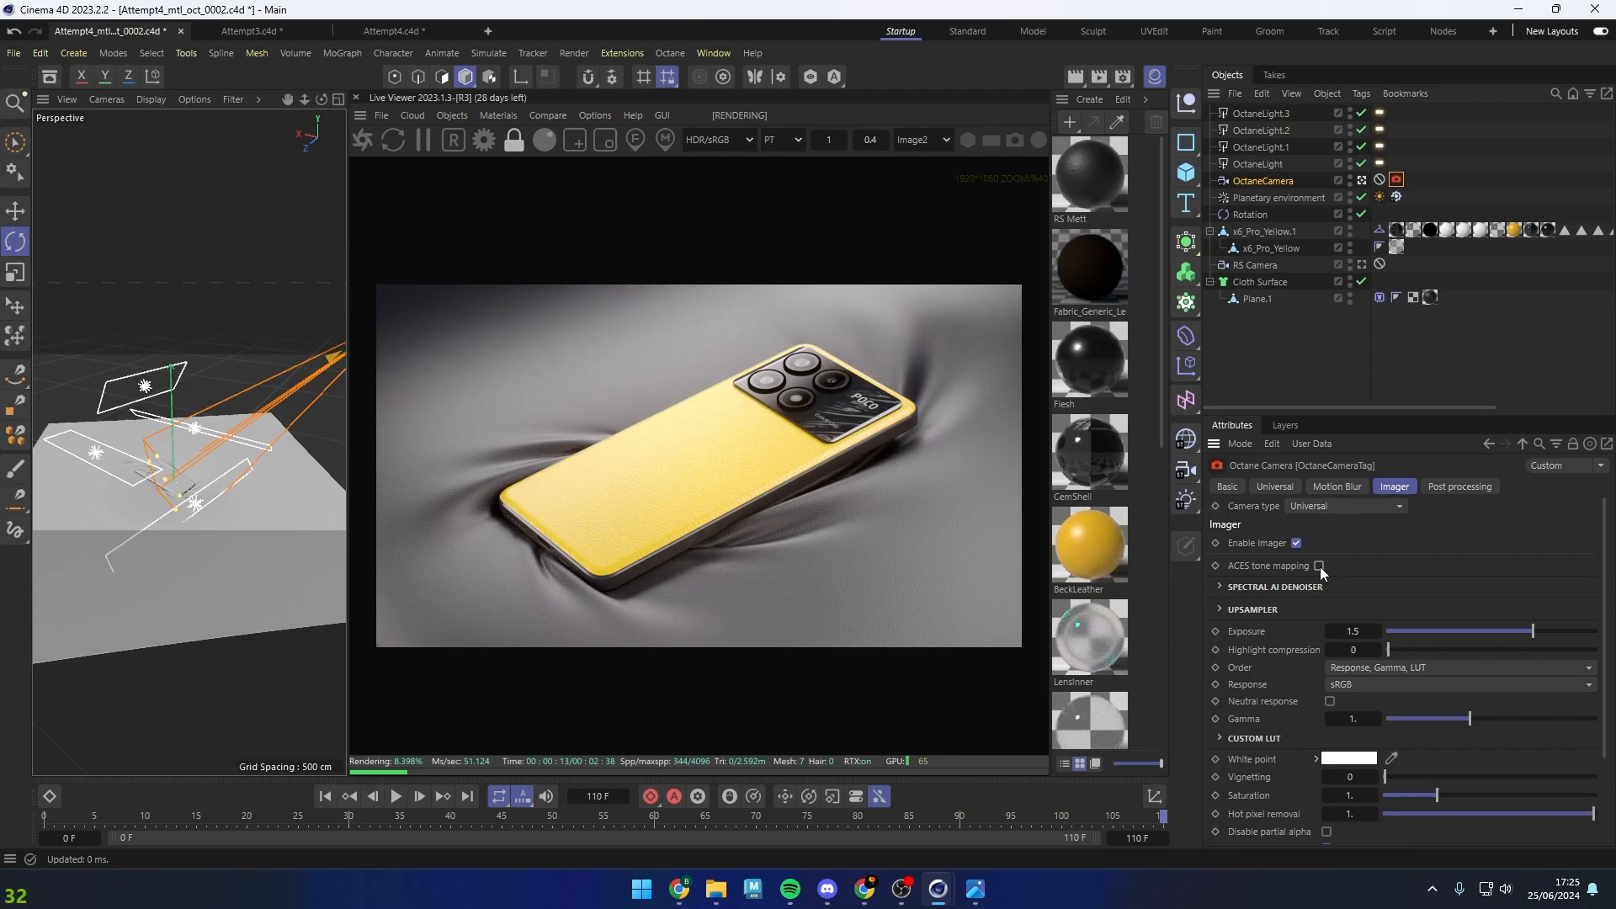
{"action": "left_click", "coordinate": [1319, 566]}
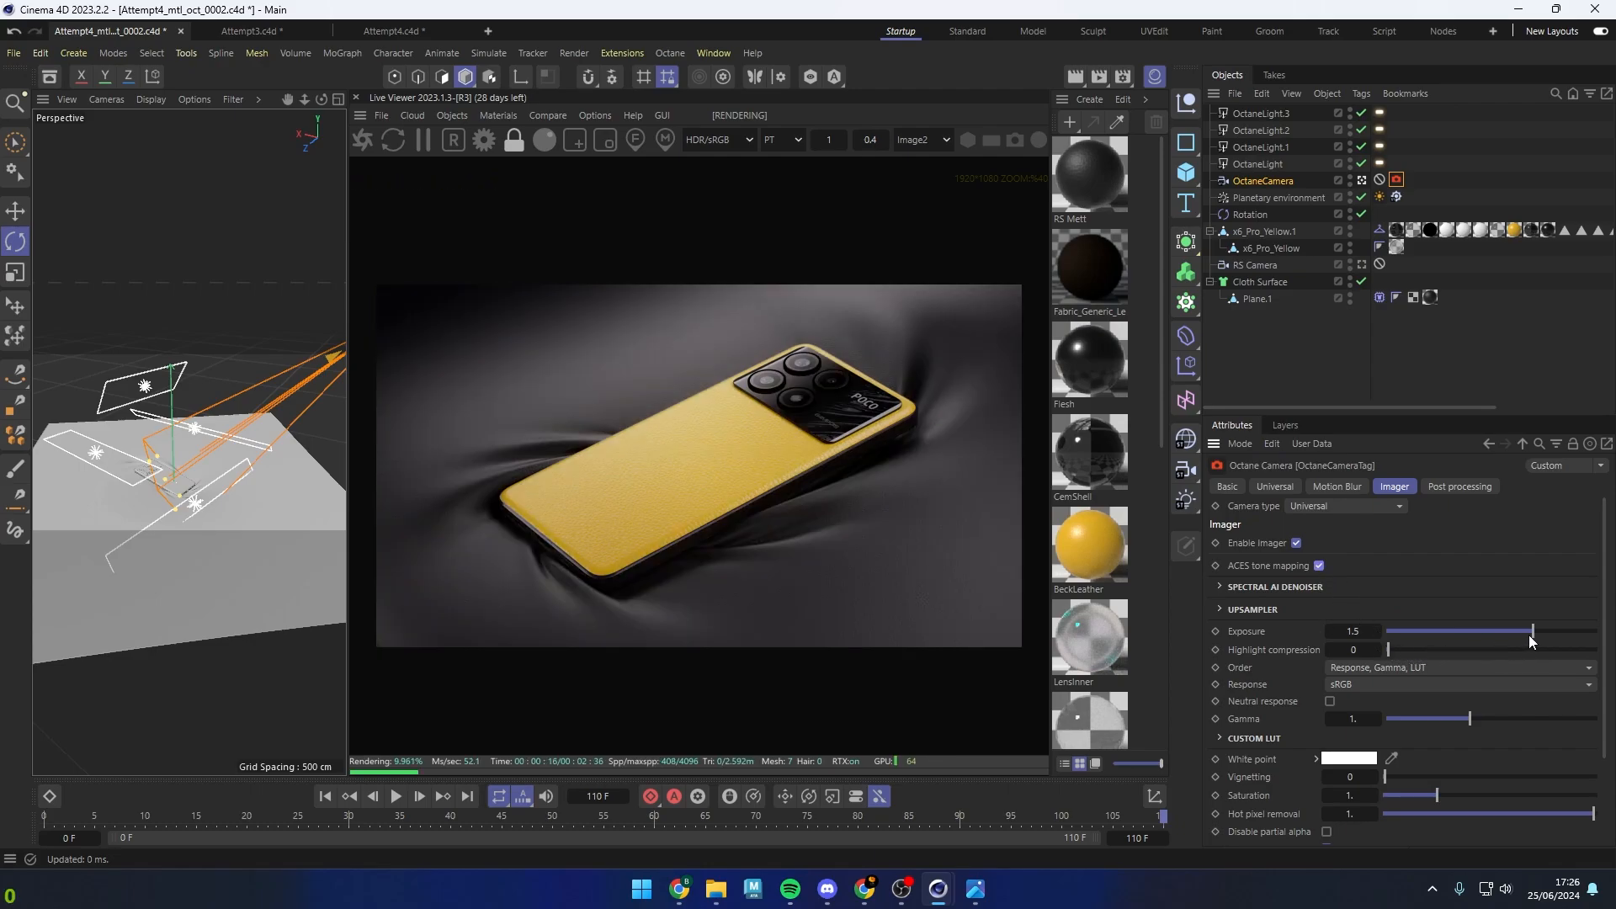
{"action": "double_click", "coordinate": [1361, 628]}
{"action": "type", "text": "1"}
{"action": "key", "text": "Return"}
{"action": "double_click", "coordinate": [1361, 628]}
{"action": "type", "text": "1.5"}
{"action": "key", "text": "Return"}
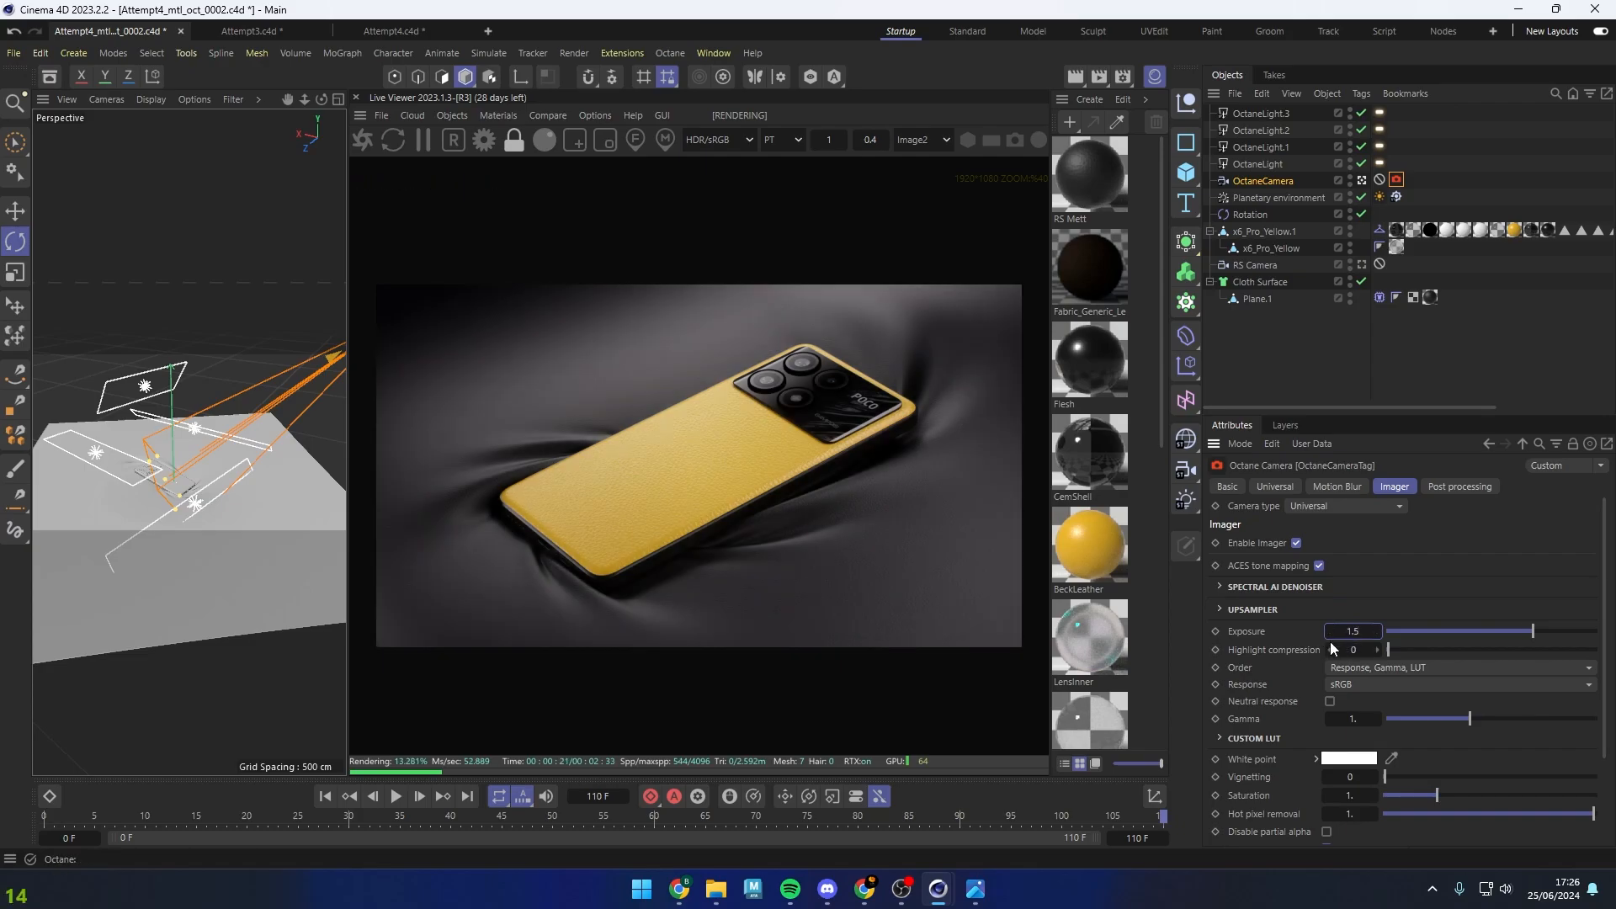
Turn off ACES tone mapping and try exposures of 1, 0.8, 0.7 and 0.5 for comparison
{"action": "left_click", "coordinate": [1318, 565]}
{"action": "type", "text": "1"}
{"action": "key", "text": "Return"}
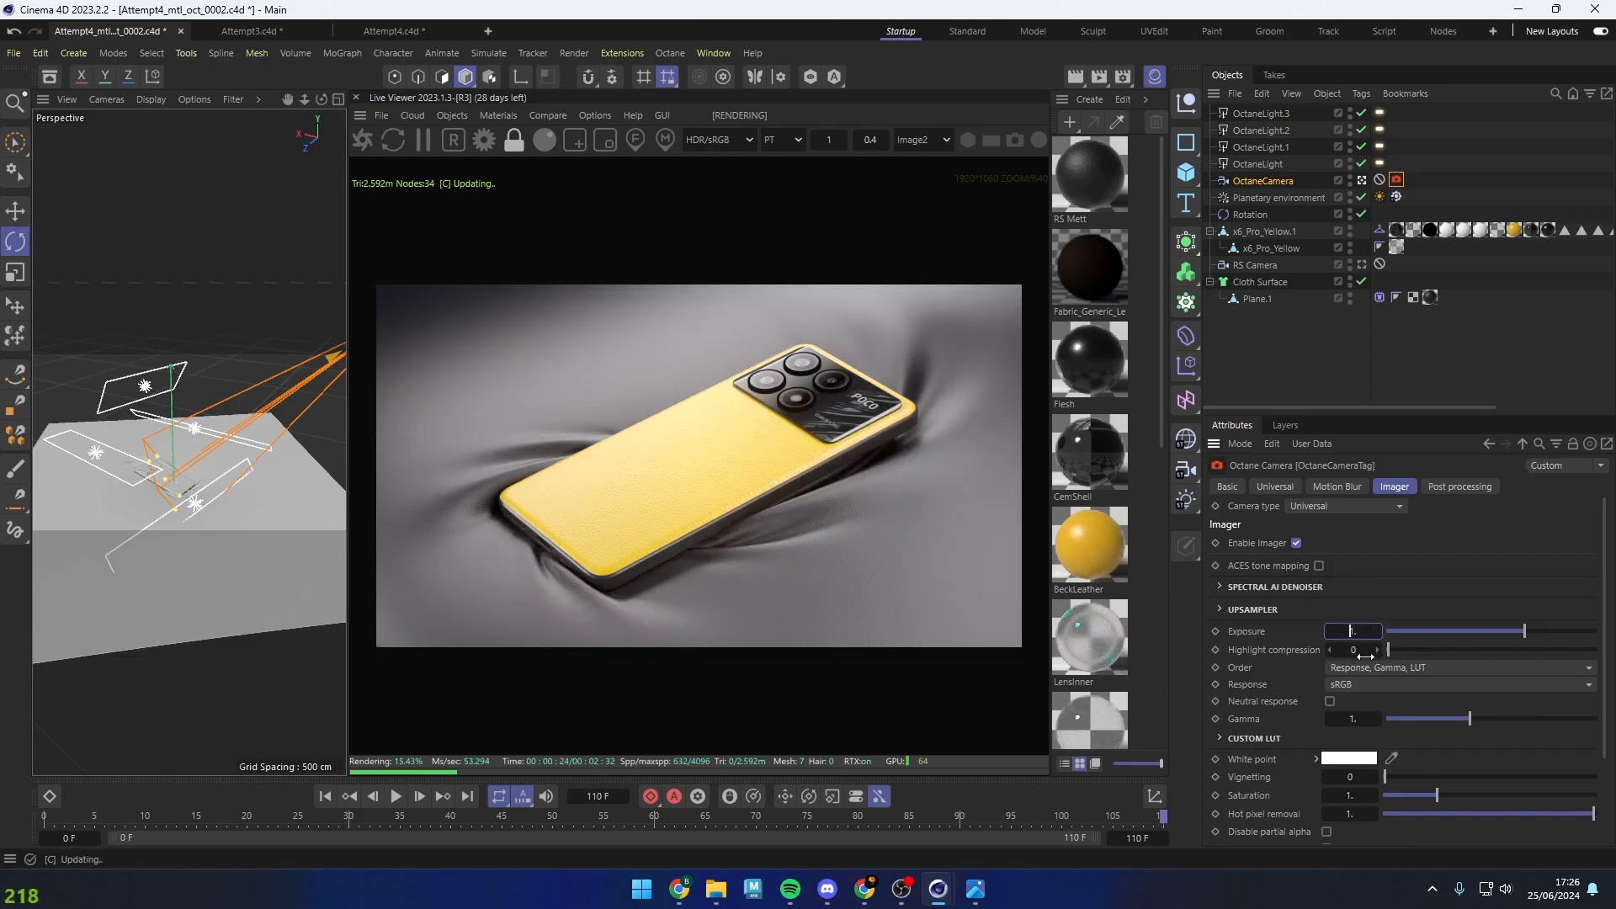
{"action": "double_click", "coordinate": [1357, 634]}
{"action": "type", "text": "0.8"}
{"action": "key", "text": "Return"}
{"action": "double_click", "coordinate": [1358, 634]}
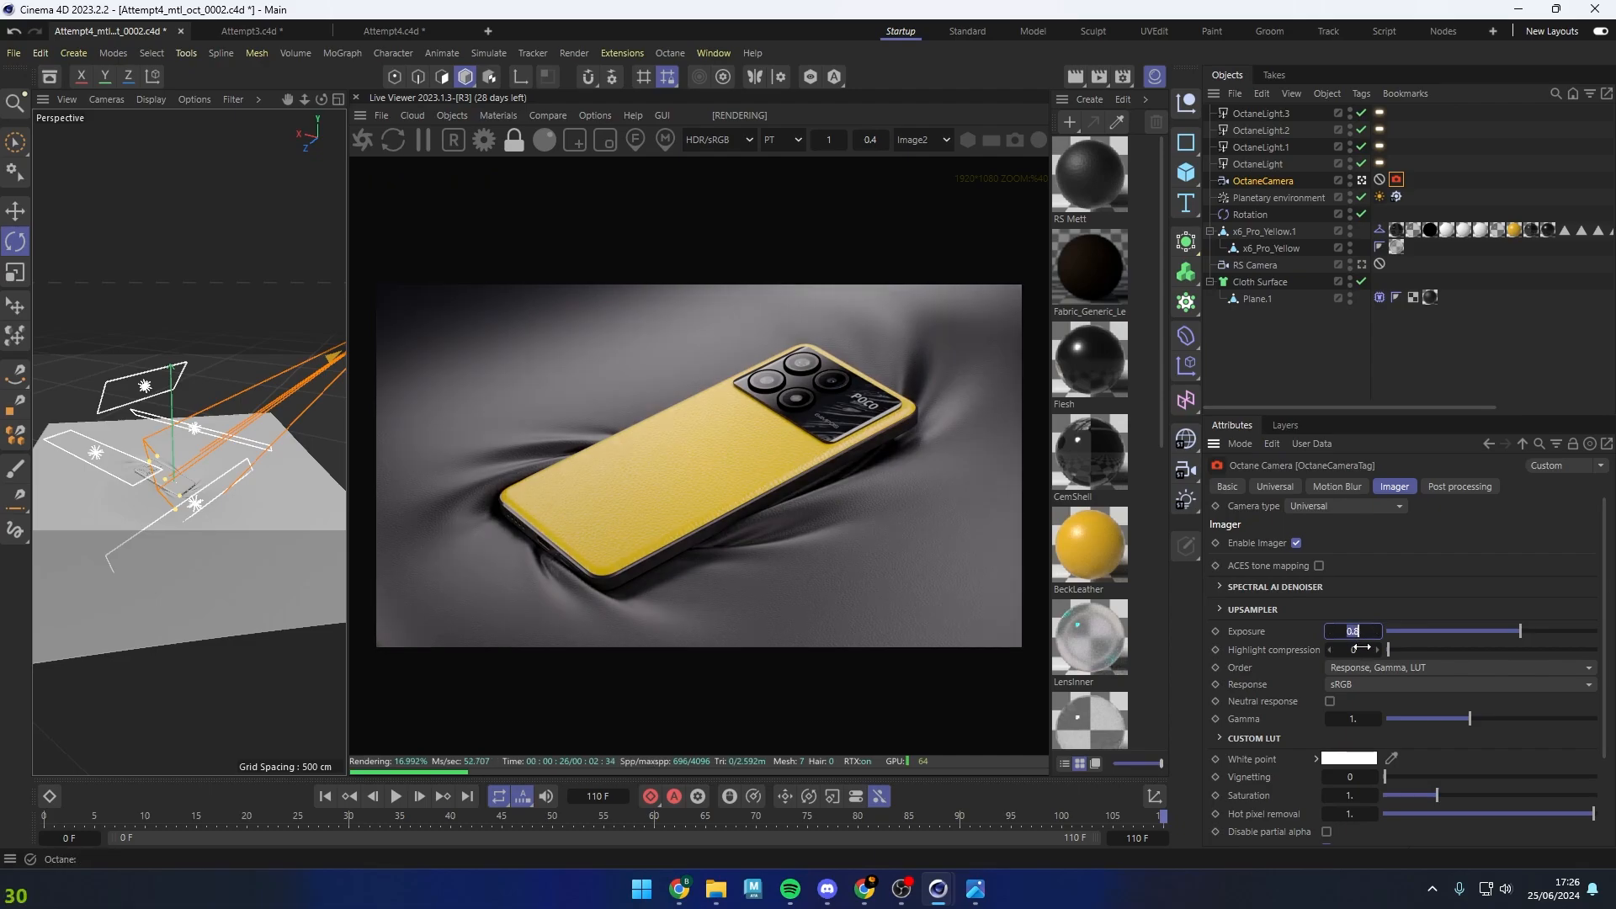
{"action": "type", "text": "0.7"}
{"action": "key", "text": "Return"}
{"action": "double_click", "coordinate": [1357, 632]}
{"action": "type", "text": "0.5"}
{"action": "key", "text": "Return"}
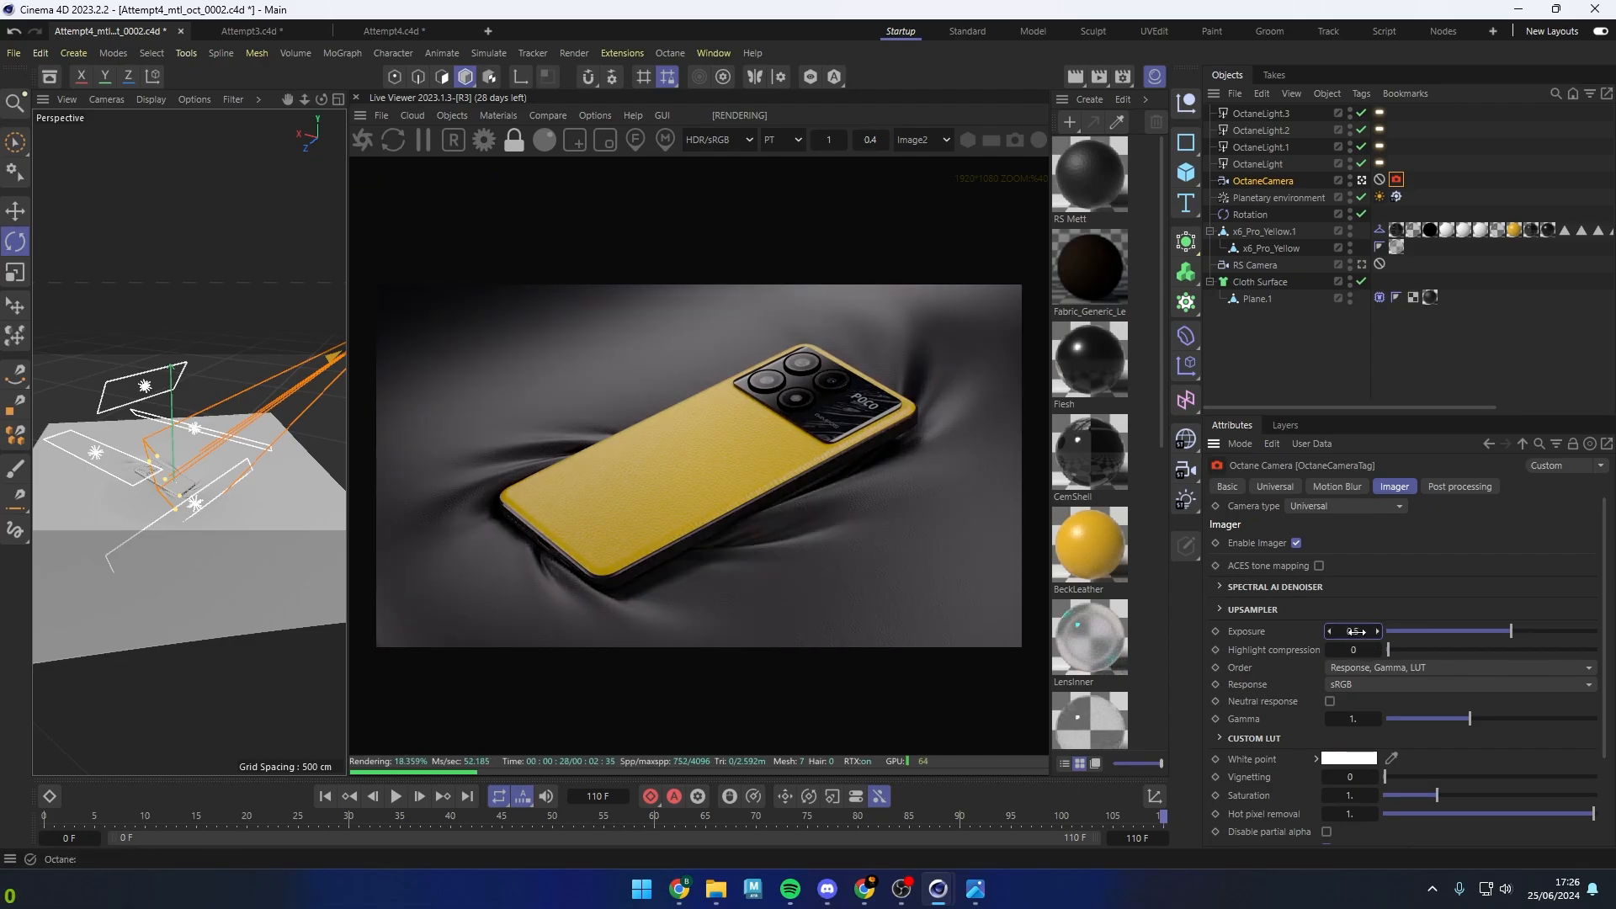
Turn ACES tone mapping back on and set the exposure to 1.5
{"action": "left_click", "coordinate": [1317, 565]}
{"action": "double_click", "coordinate": [1355, 632]}
{"action": "type", "text": "1.5"}
{"action": "key", "text": "Return"}
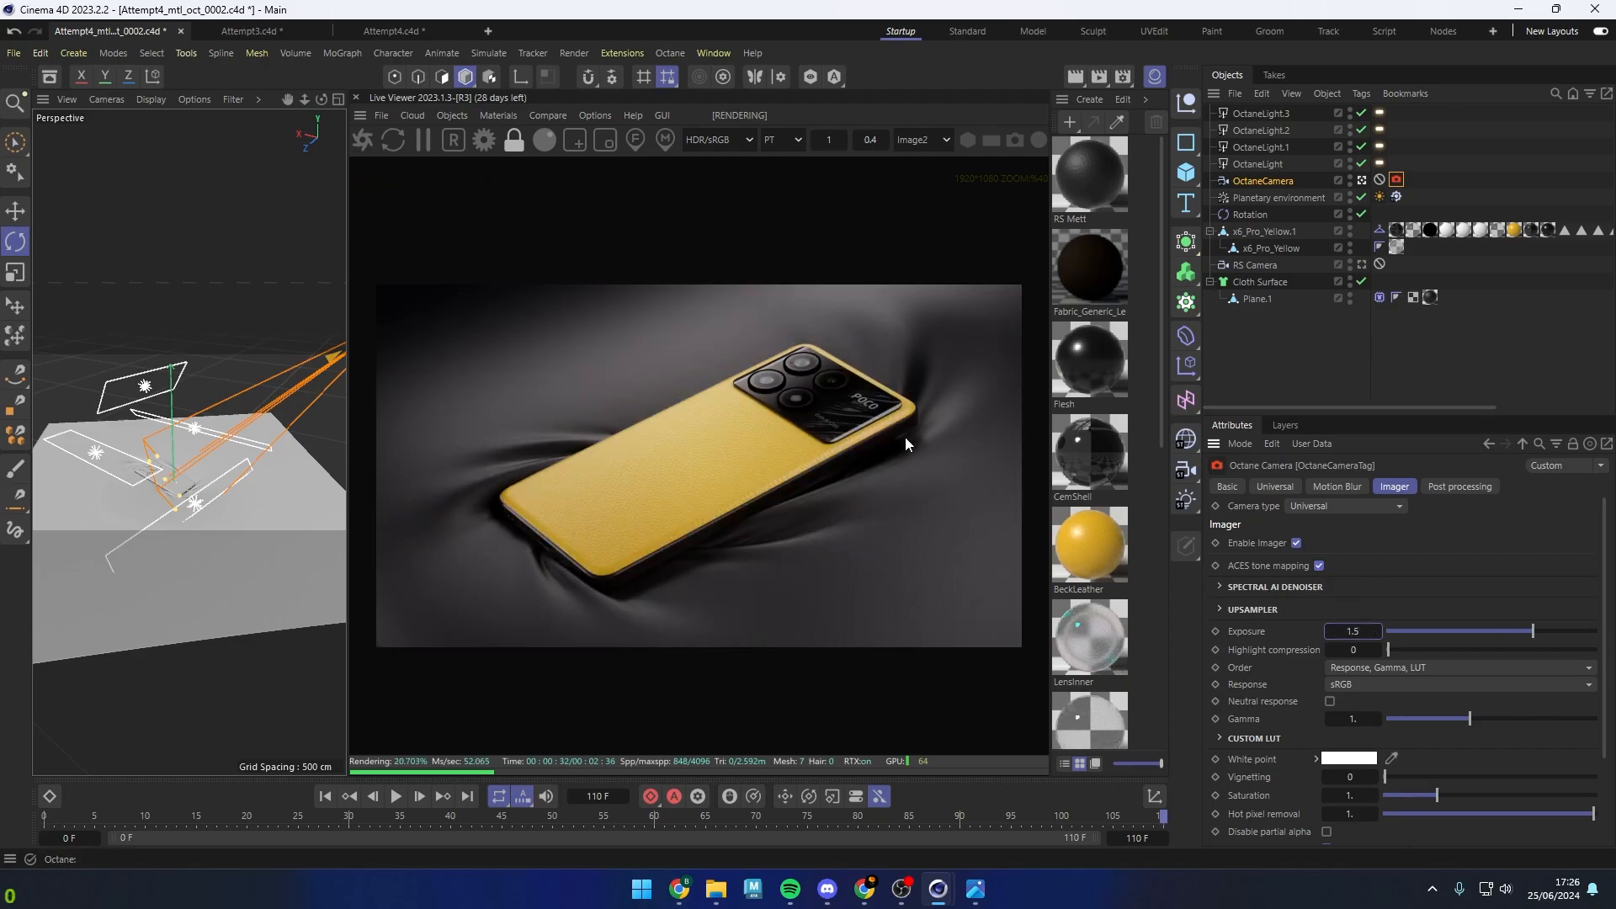
Try exposures of 1.7 and 2, and inspect the brightness of the leather back close up
{"action": "double_click", "coordinate": [1352, 631]}
{"action": "type", "text": "1"}
{"action": "key", "text": "ctrl+z"}
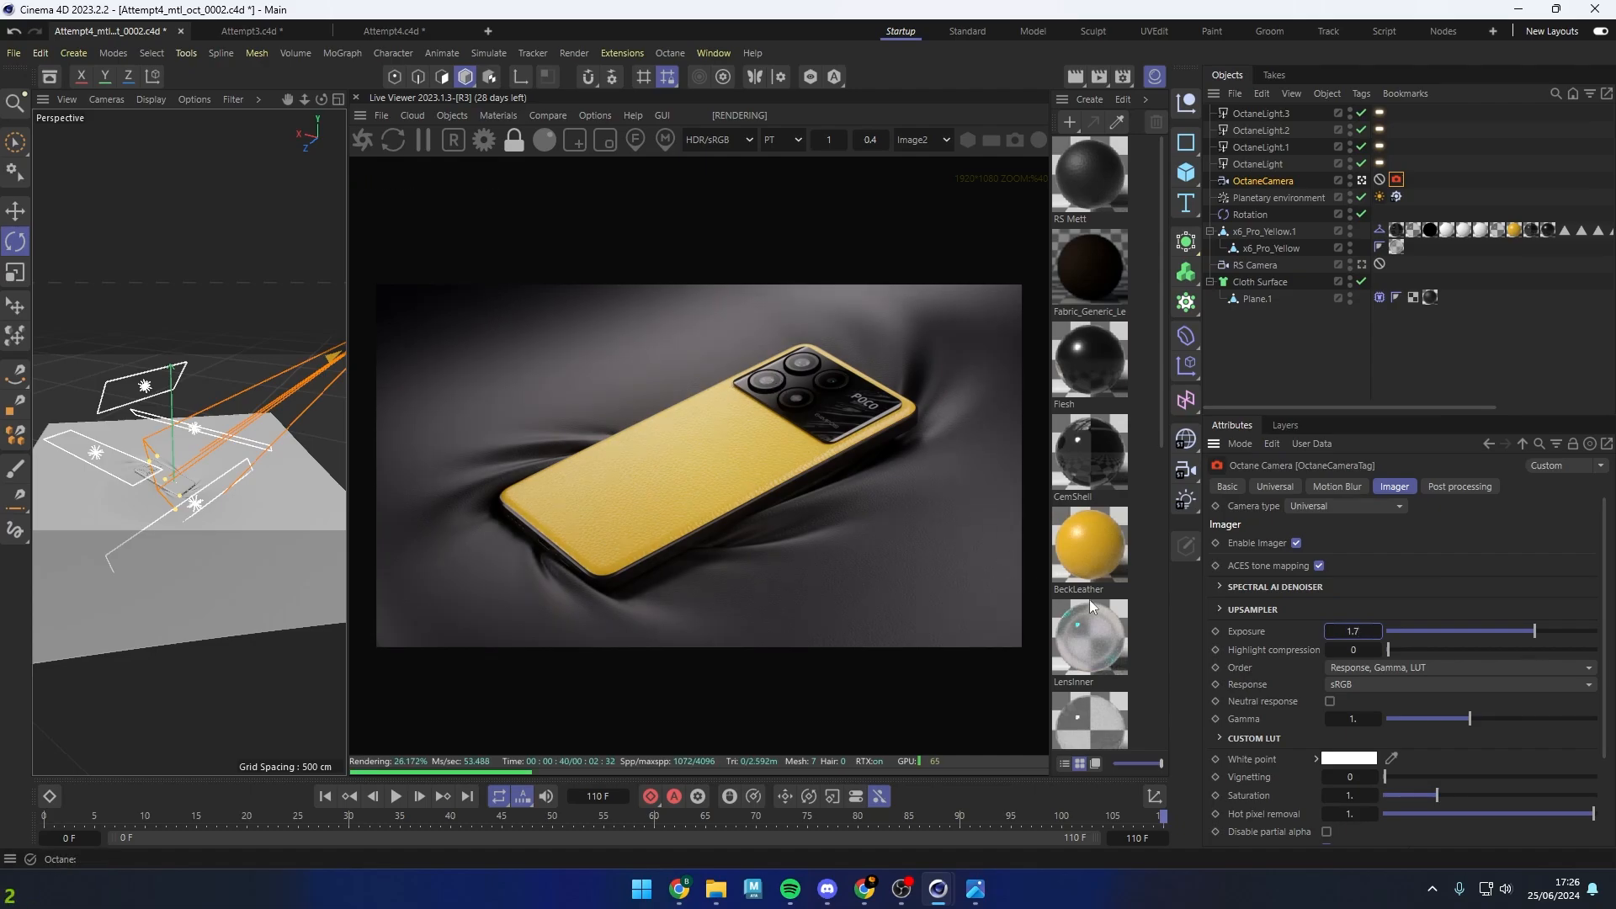
{"action": "double_click", "coordinate": [1340, 630]}
{"action": "type", "text": "2"}
{"action": "key", "text": "Return"}
{"action": "scroll", "coordinate": [663, 444], "scroll_direction": "up", "scroll_amount": 4}
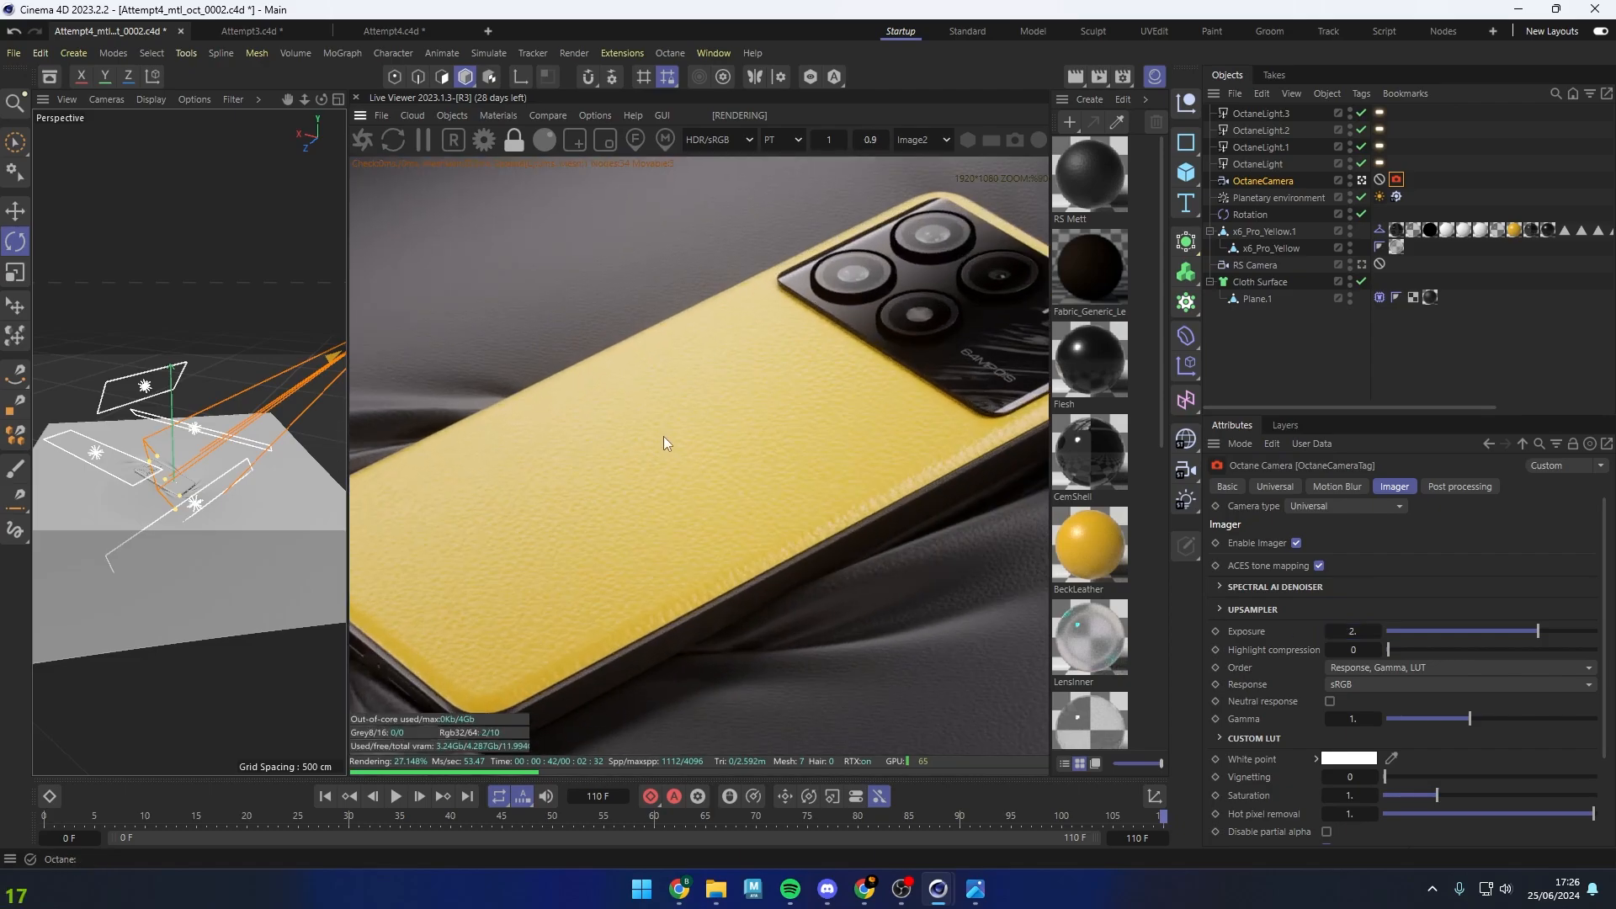
{"action": "middle_click_drag", "start_coordinate": [753, 450], "coordinate": [870, 336]}
{"action": "mouse_move", "coordinate": [638, 478]}
{"action": "middle_mouse_down"}
{"action": "mouse_move", "coordinate": [830, 332]}
{"action": "mouse_move", "coordinate": [639, 456]}
{"action": "middle_mouse_up"}
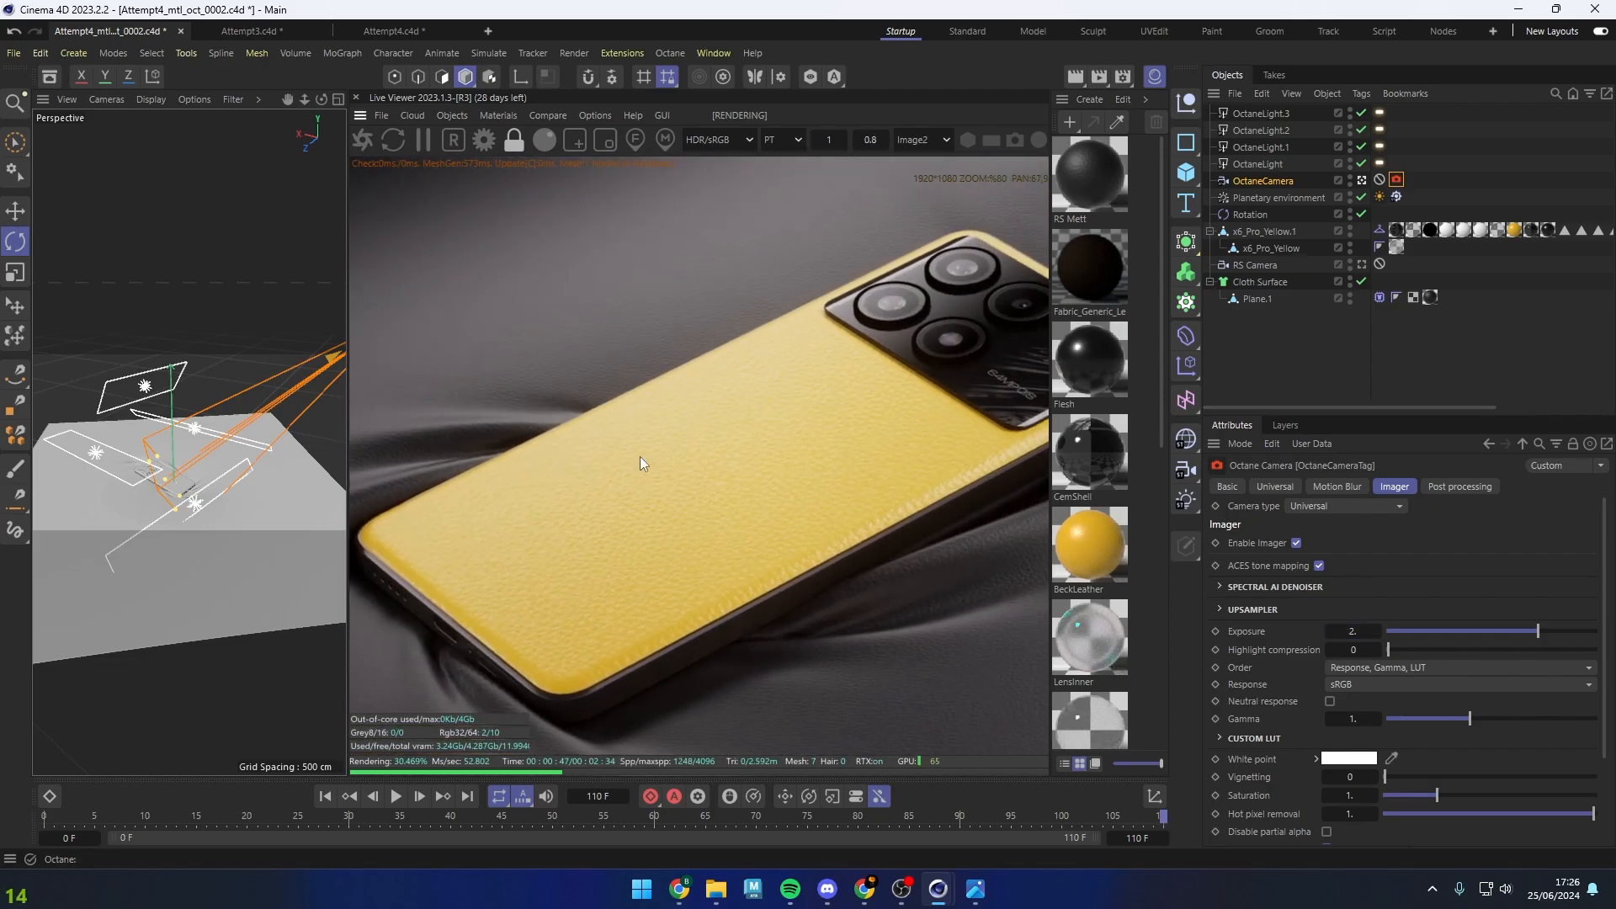
Set the exposure to 1.5 and review the camera lenses and leather back in the render
{"action": "double_click", "coordinate": [1352, 631]}
{"action": "type", "text": "1.5"}
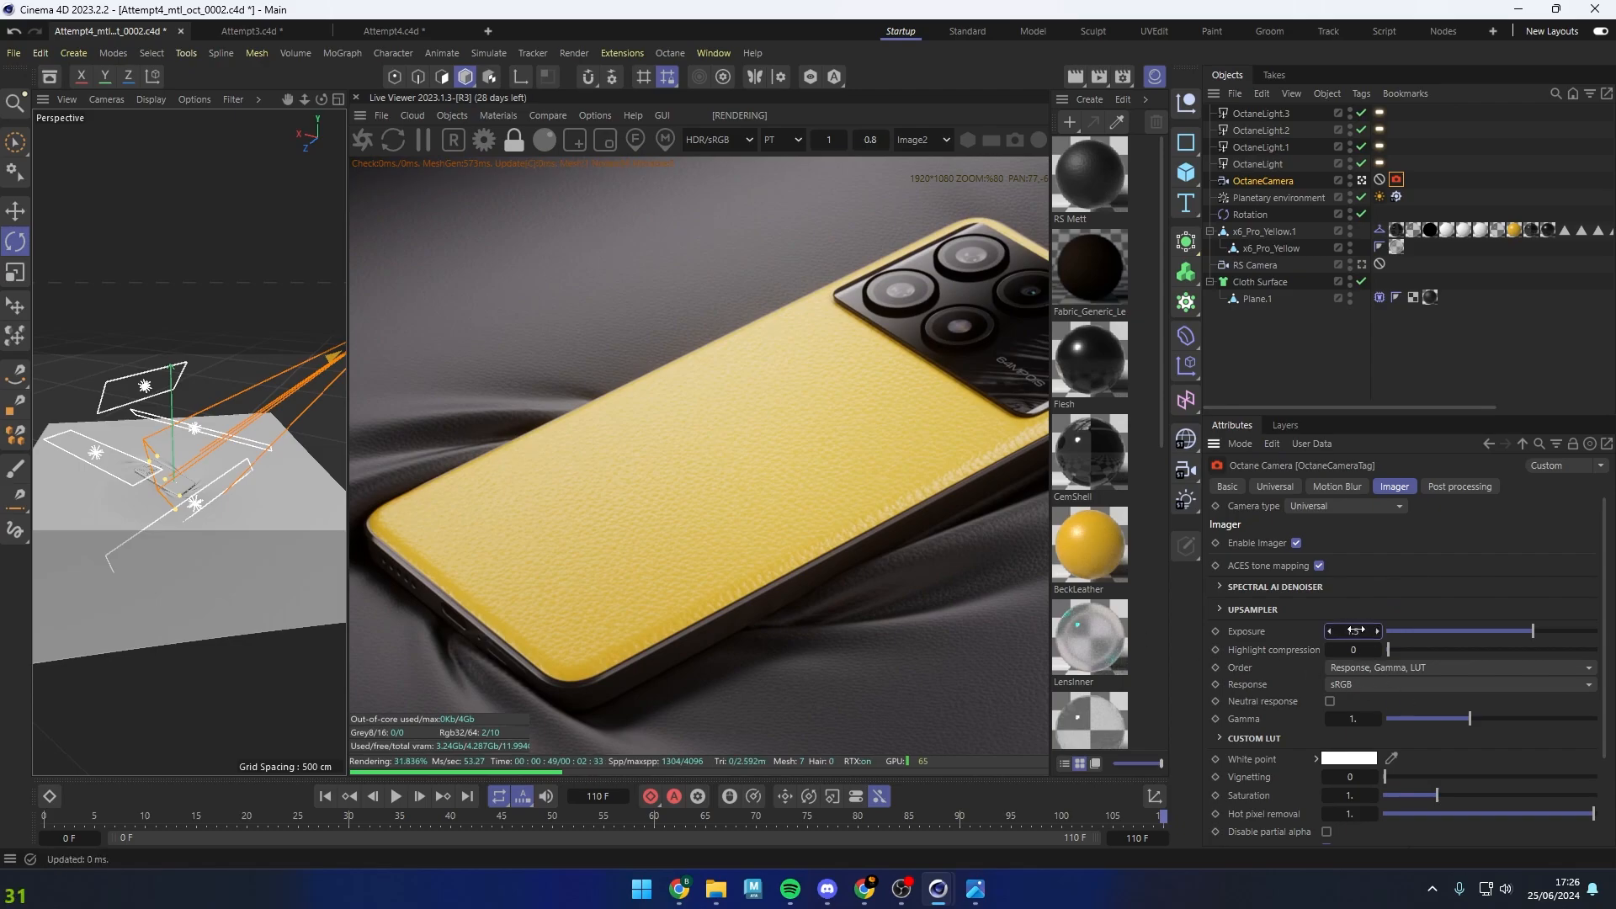
{"action": "key", "text": "Return"}
{"action": "middle_click_drag", "start_coordinate": [926, 309], "coordinate": [777, 252]}
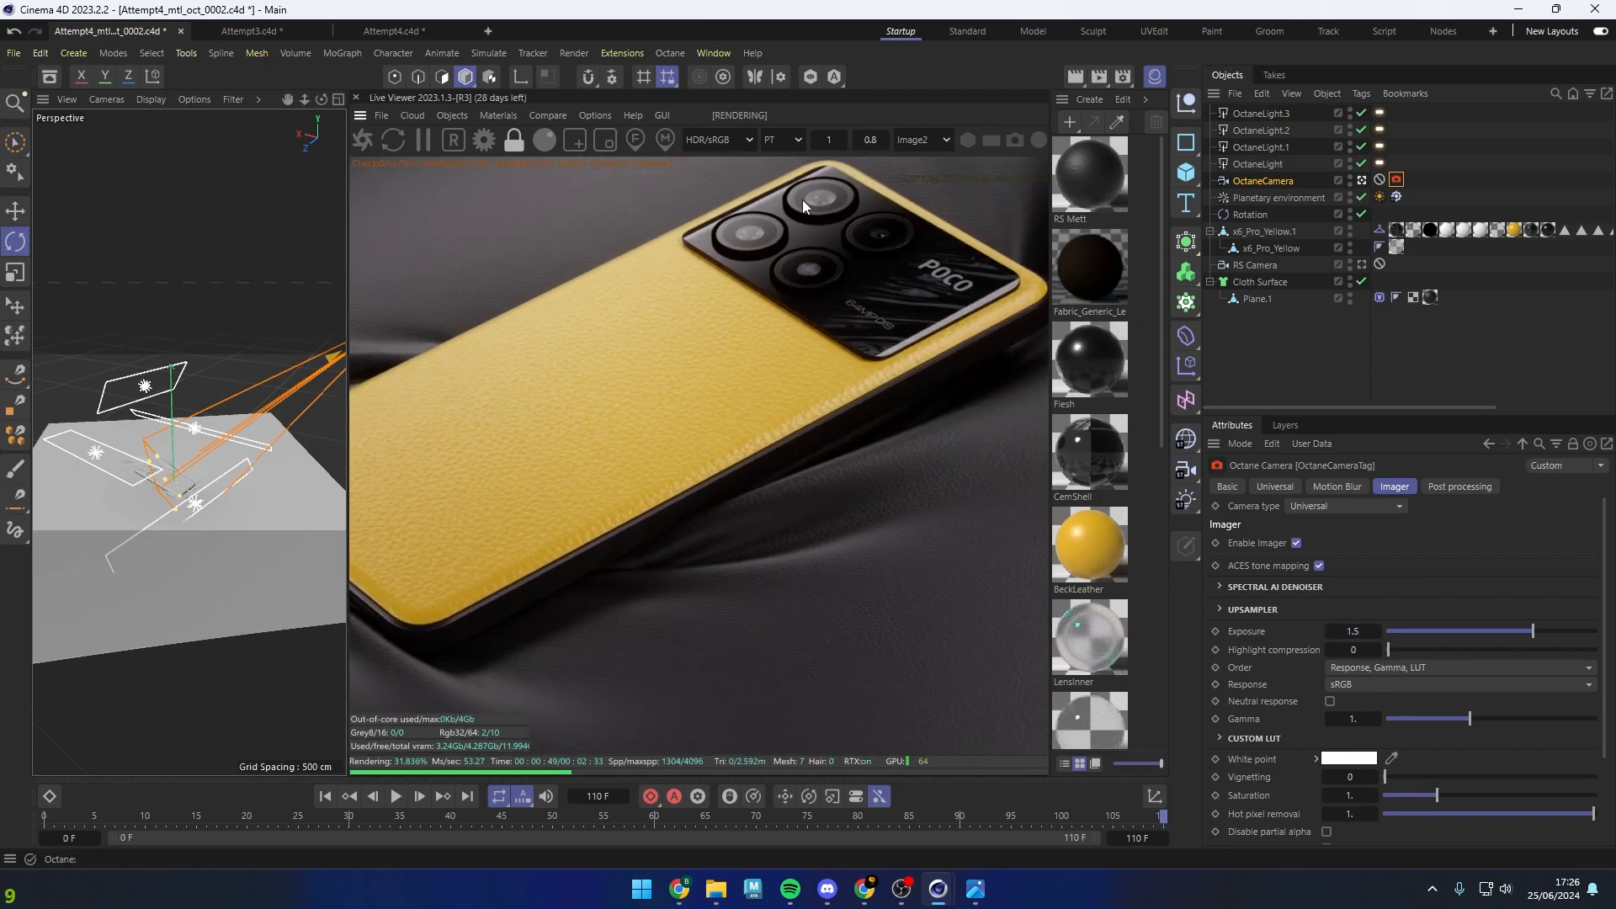
{"action": "middle_click_drag", "start_coordinate": [701, 425], "coordinate": [780, 428]}
{"action": "middle_click_drag", "start_coordinate": [724, 496], "coordinate": [799, 461]}
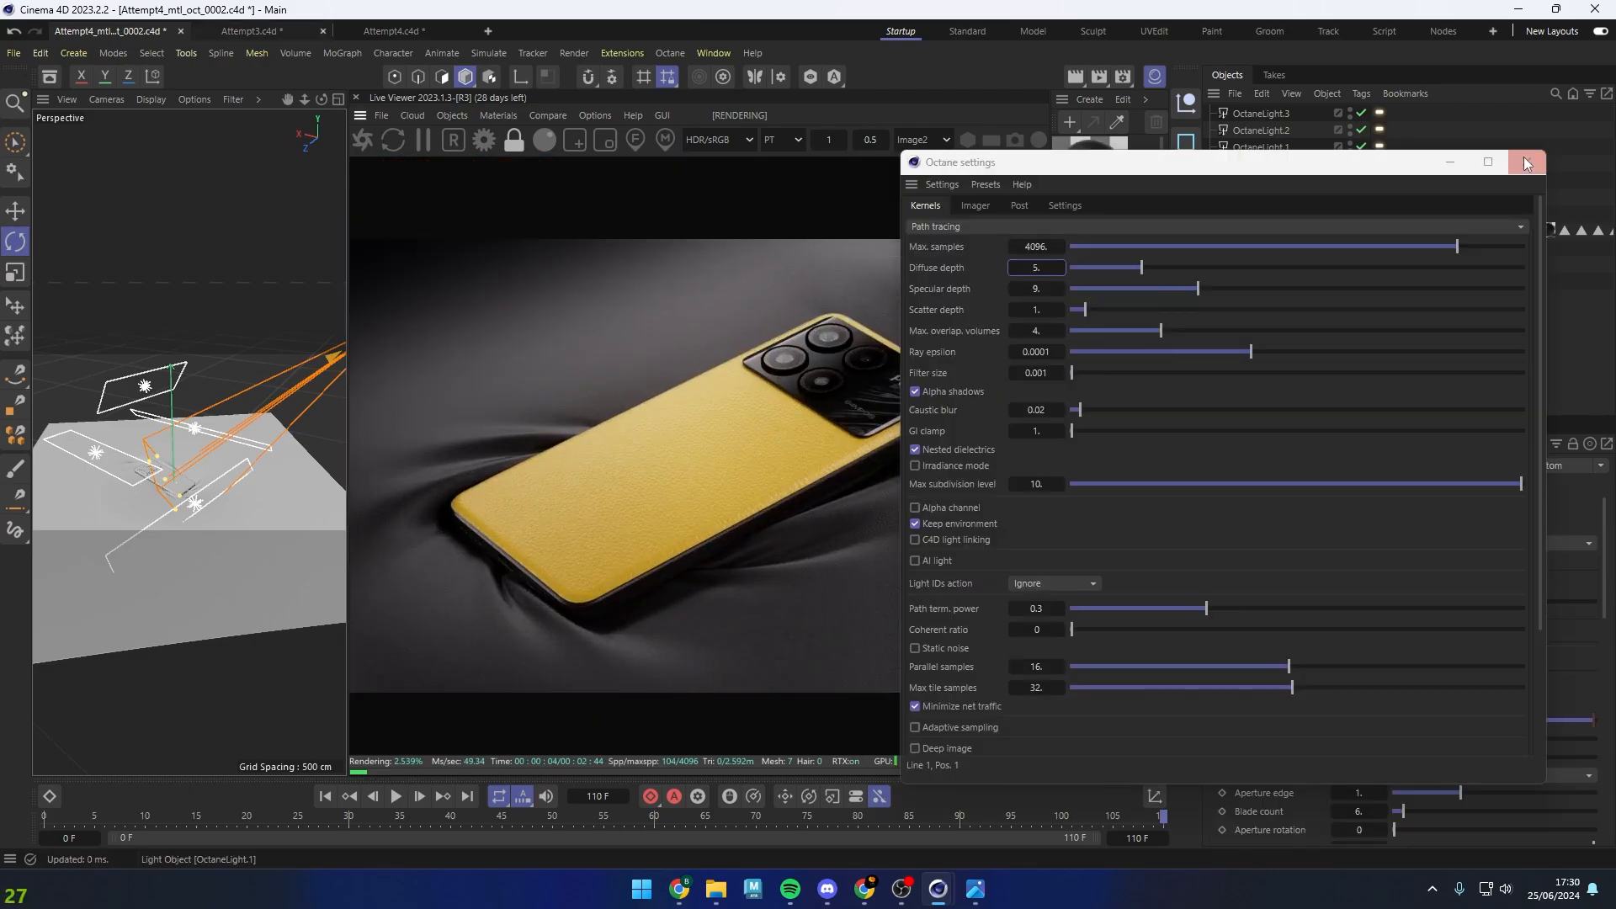
Reopen the Octane settings, switch the render kernel to Direct lighting, and inspect the phone and fabric in the live render
{"action": "left_click", "coordinate": [1526, 162]}
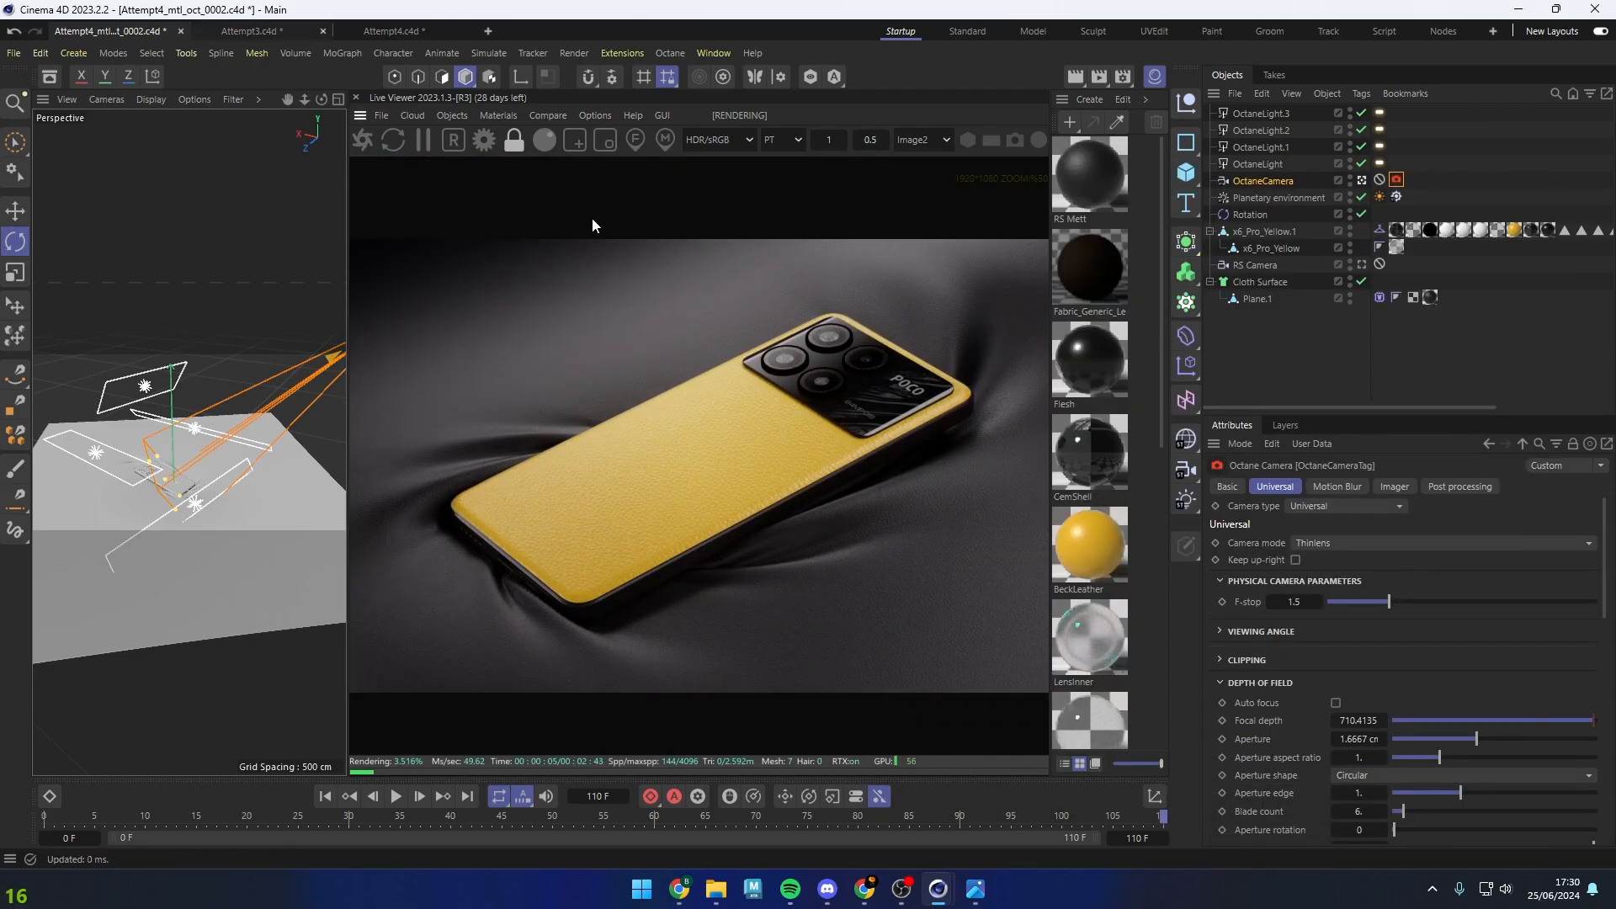
{"action": "left_click", "coordinate": [493, 145]}
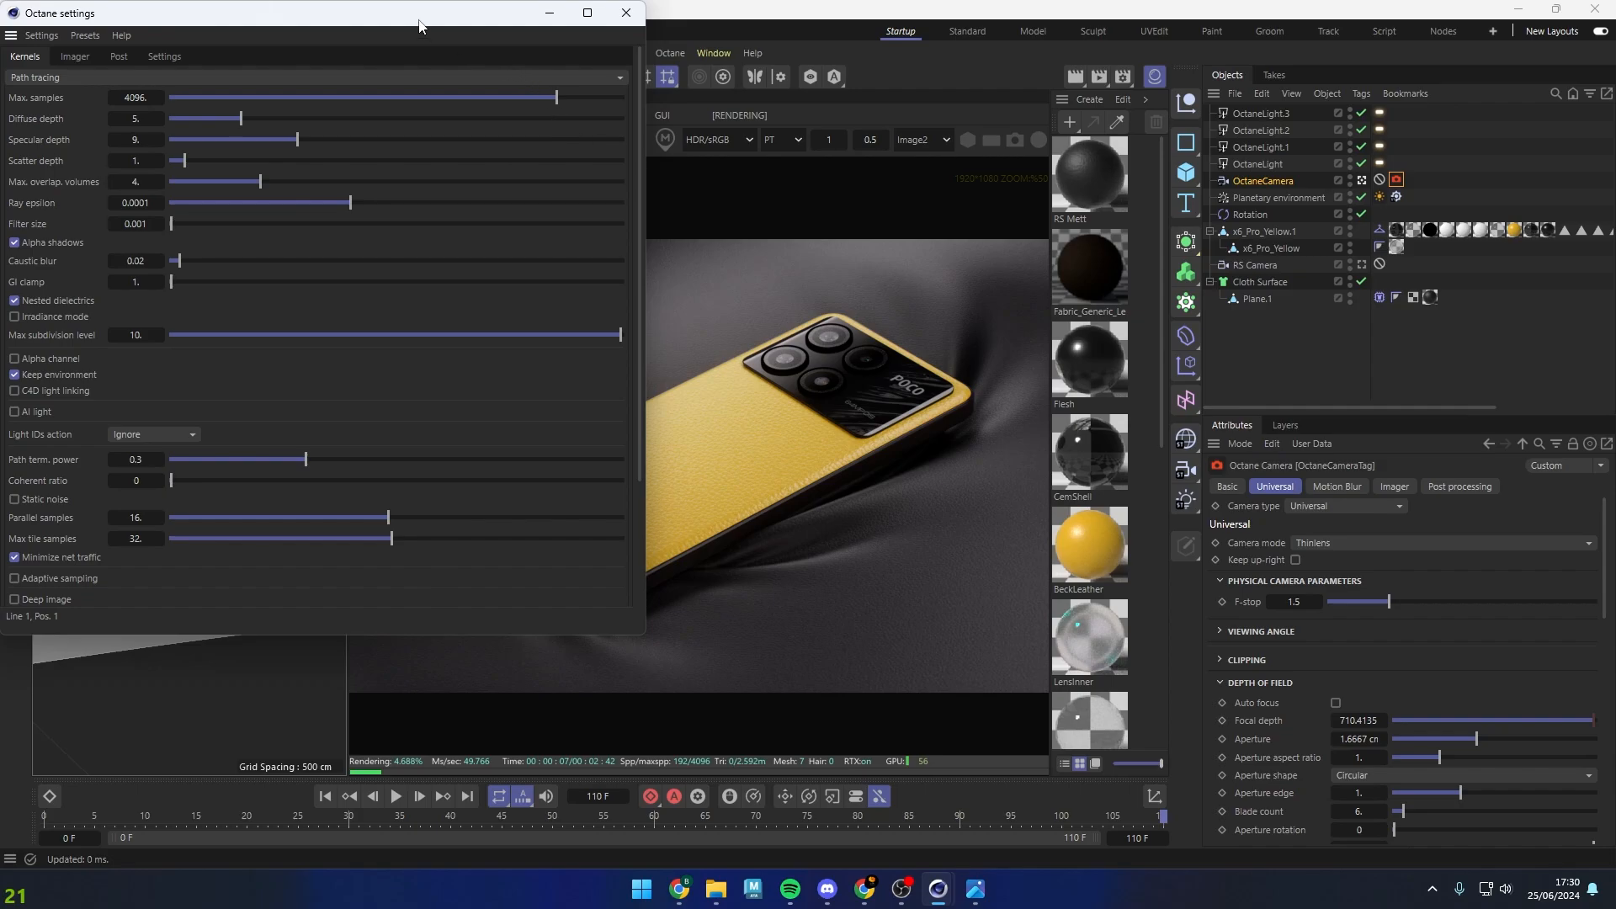
{"action": "left_click_drag", "start_coordinate": [419, 25], "coordinate": [1387, 117]}
{"action": "left_click", "coordinate": [1024, 170]}
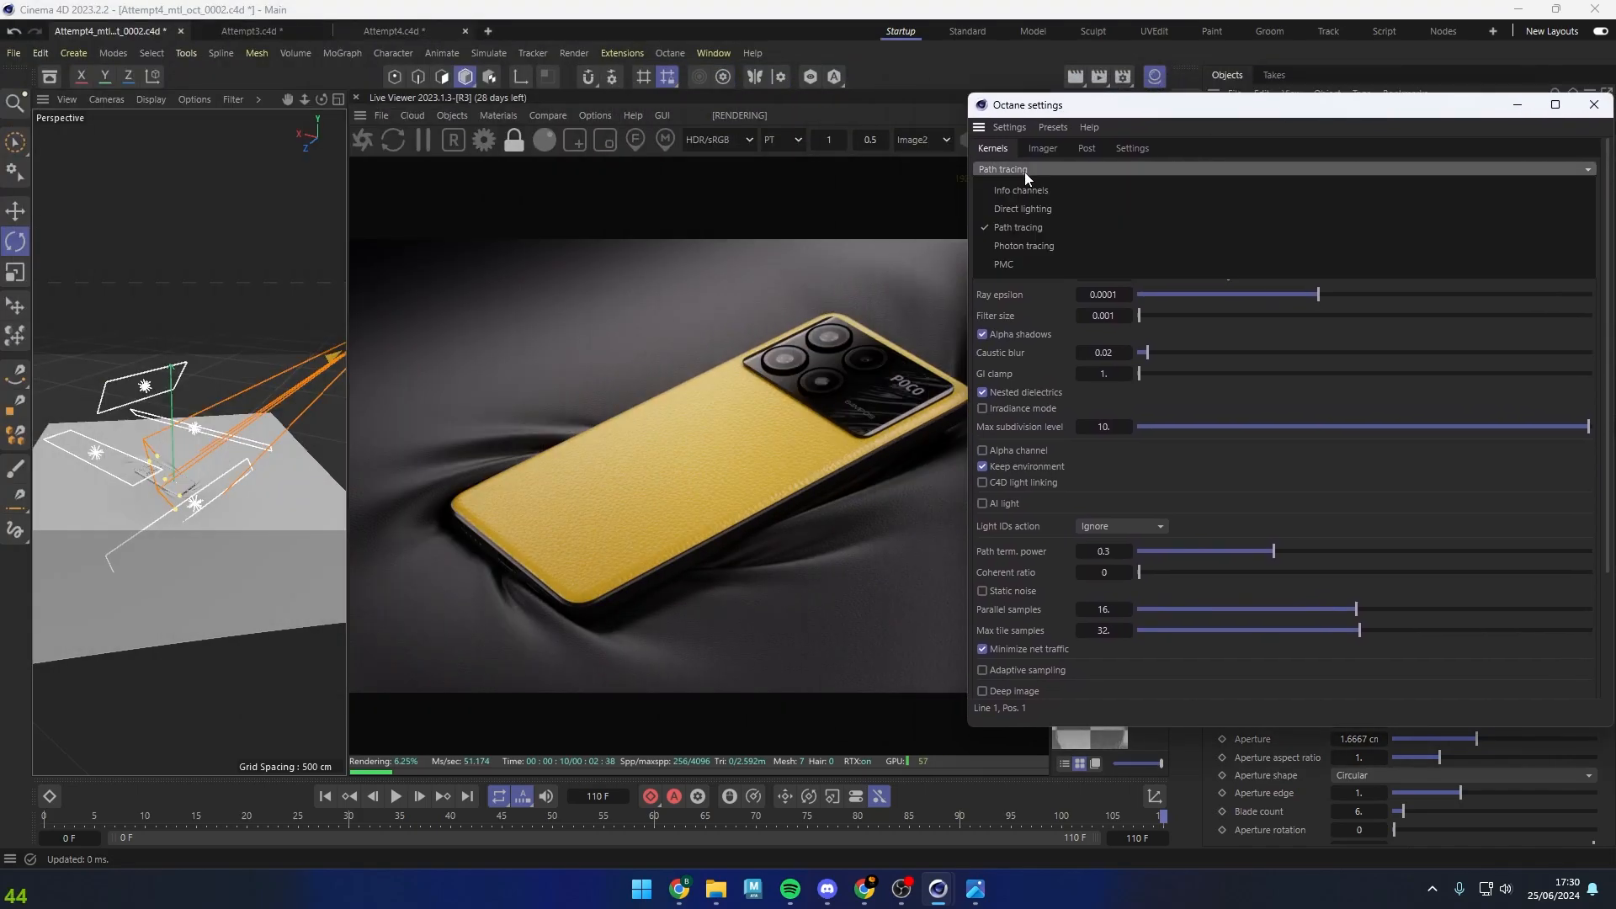
{"action": "left_click", "coordinate": [1033, 209]}
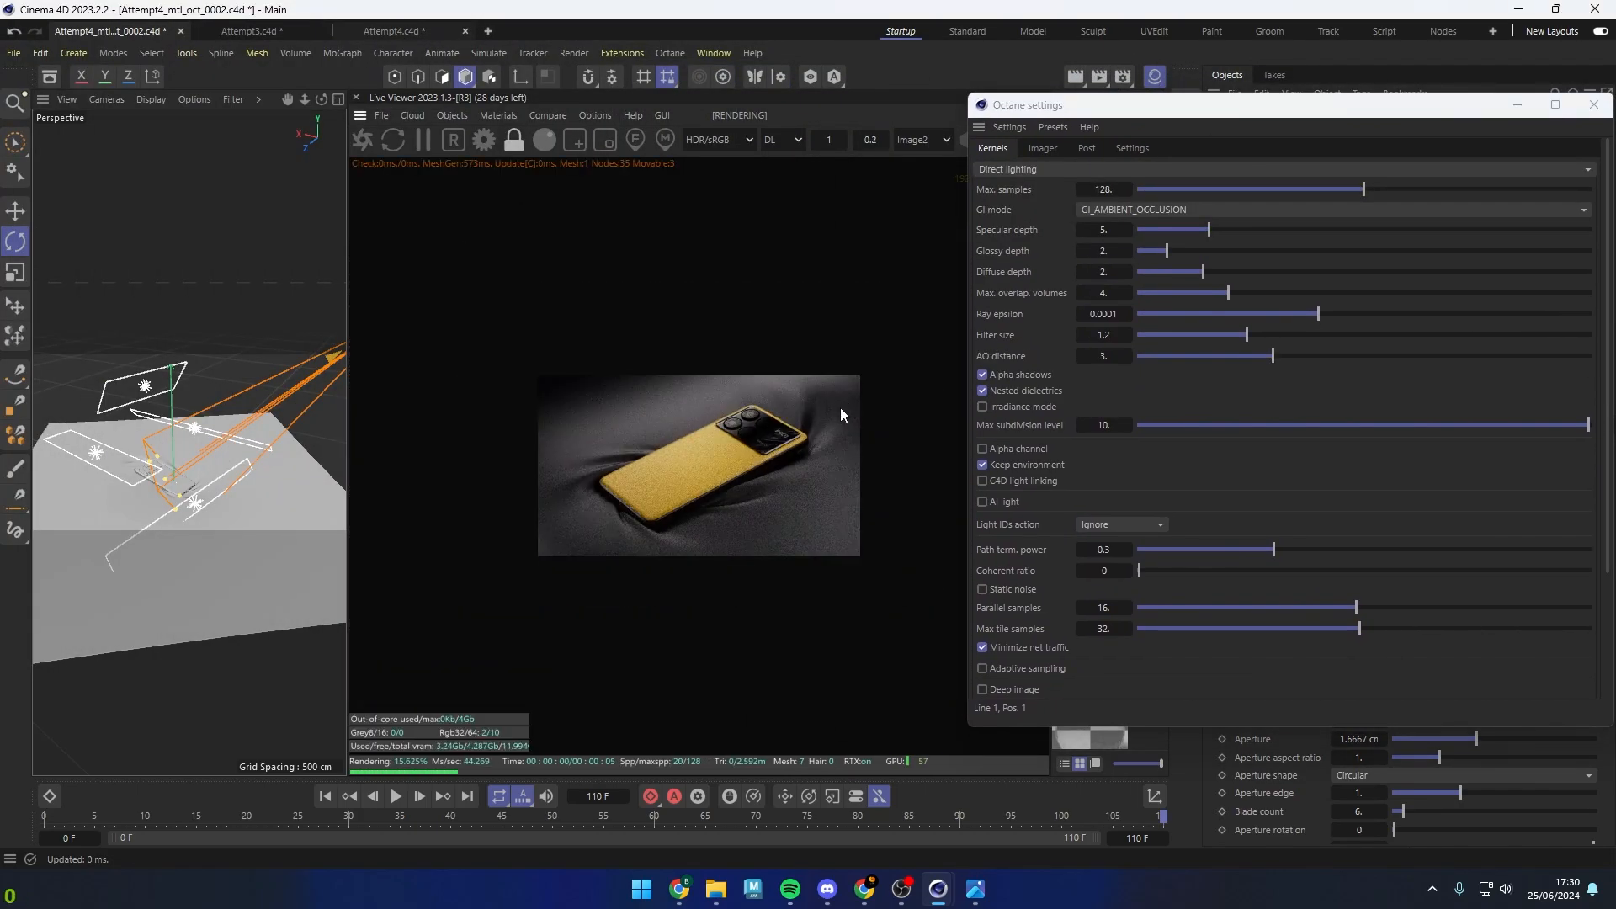
{"action": "scroll", "coordinate": [708, 444], "scroll_direction": "up", "scroll_amount": 1}
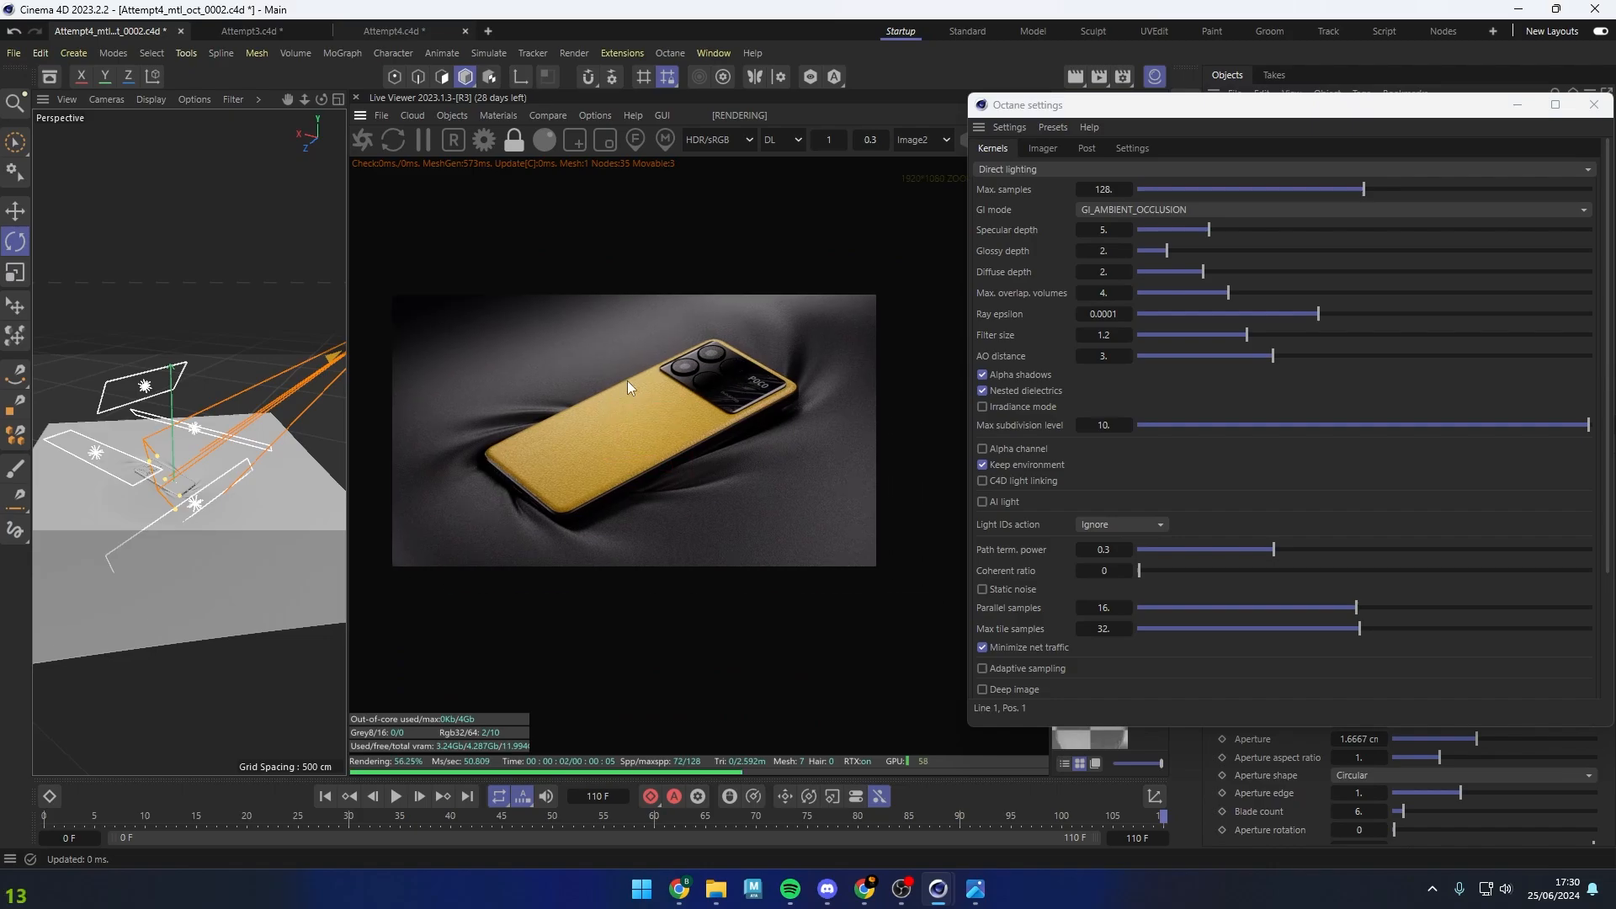
{"action": "scroll", "coordinate": [628, 381], "scroll_direction": "up", "scroll_amount": 1}
{"action": "left_click_drag", "start_coordinate": [633, 389], "coordinate": [675, 406]}
{"action": "scroll", "coordinate": [675, 406], "scroll_direction": "down", "scroll_amount": 1}
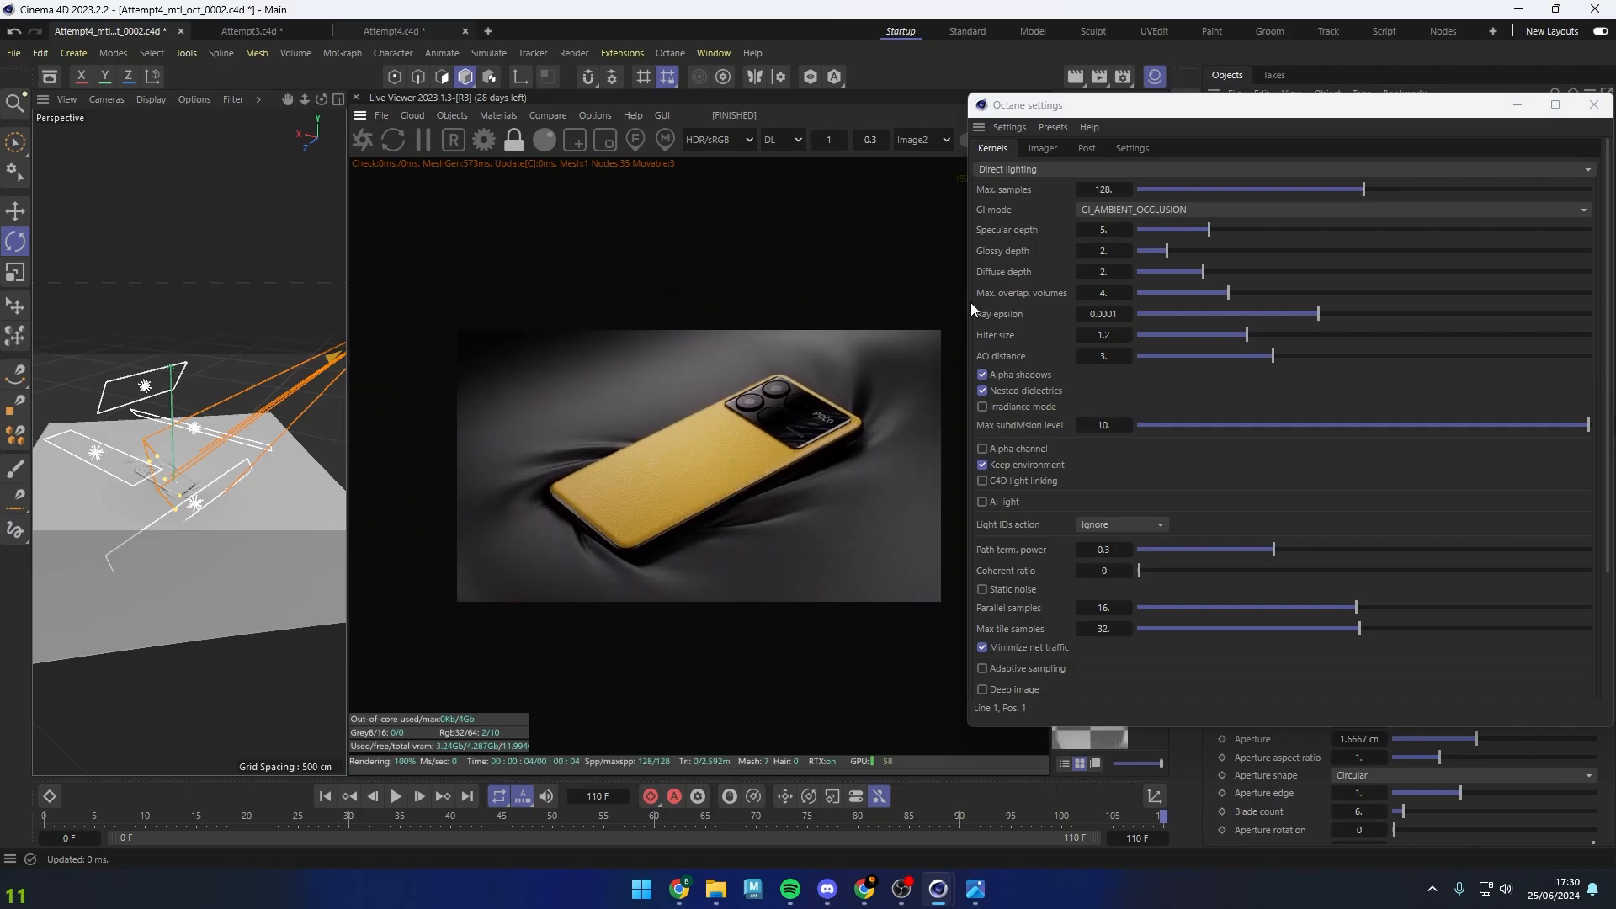
Switch the render kernel back to Path tracing and look over the rest of its kernel settings
{"action": "left_click", "coordinate": [1106, 207]}
{"action": "left_click", "coordinate": [1052, 167]}
{"action": "left_click", "coordinate": [1052, 167]}
{"action": "left_click", "coordinate": [1030, 227]}
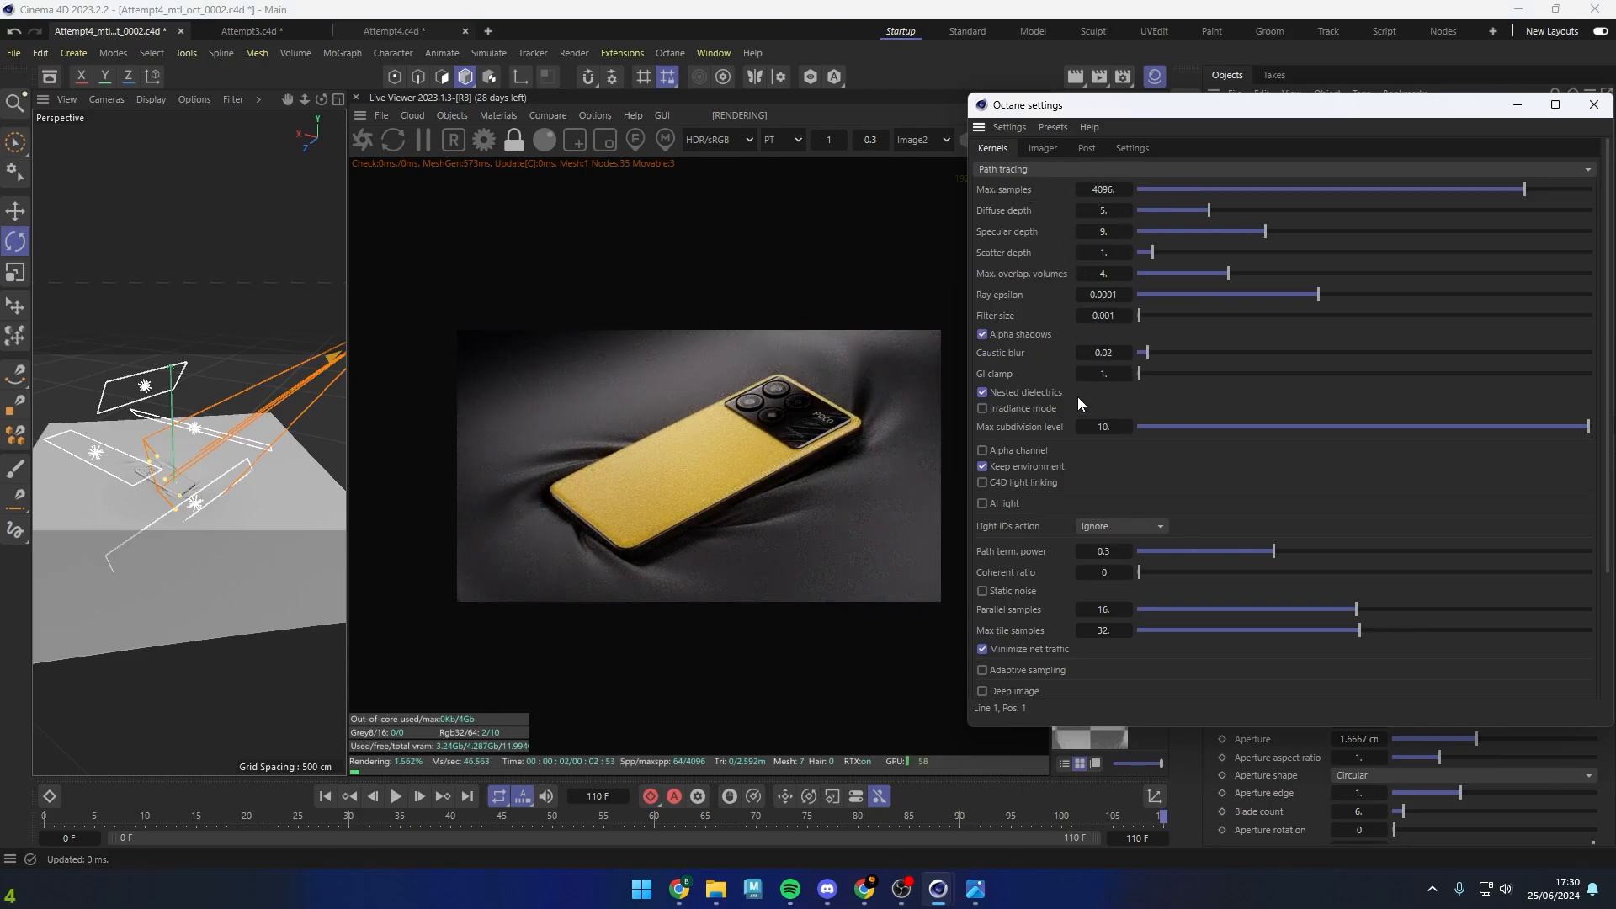
{"action": "scroll", "coordinate": [1020, 436], "scroll_direction": "down", "scroll_amount": 5}
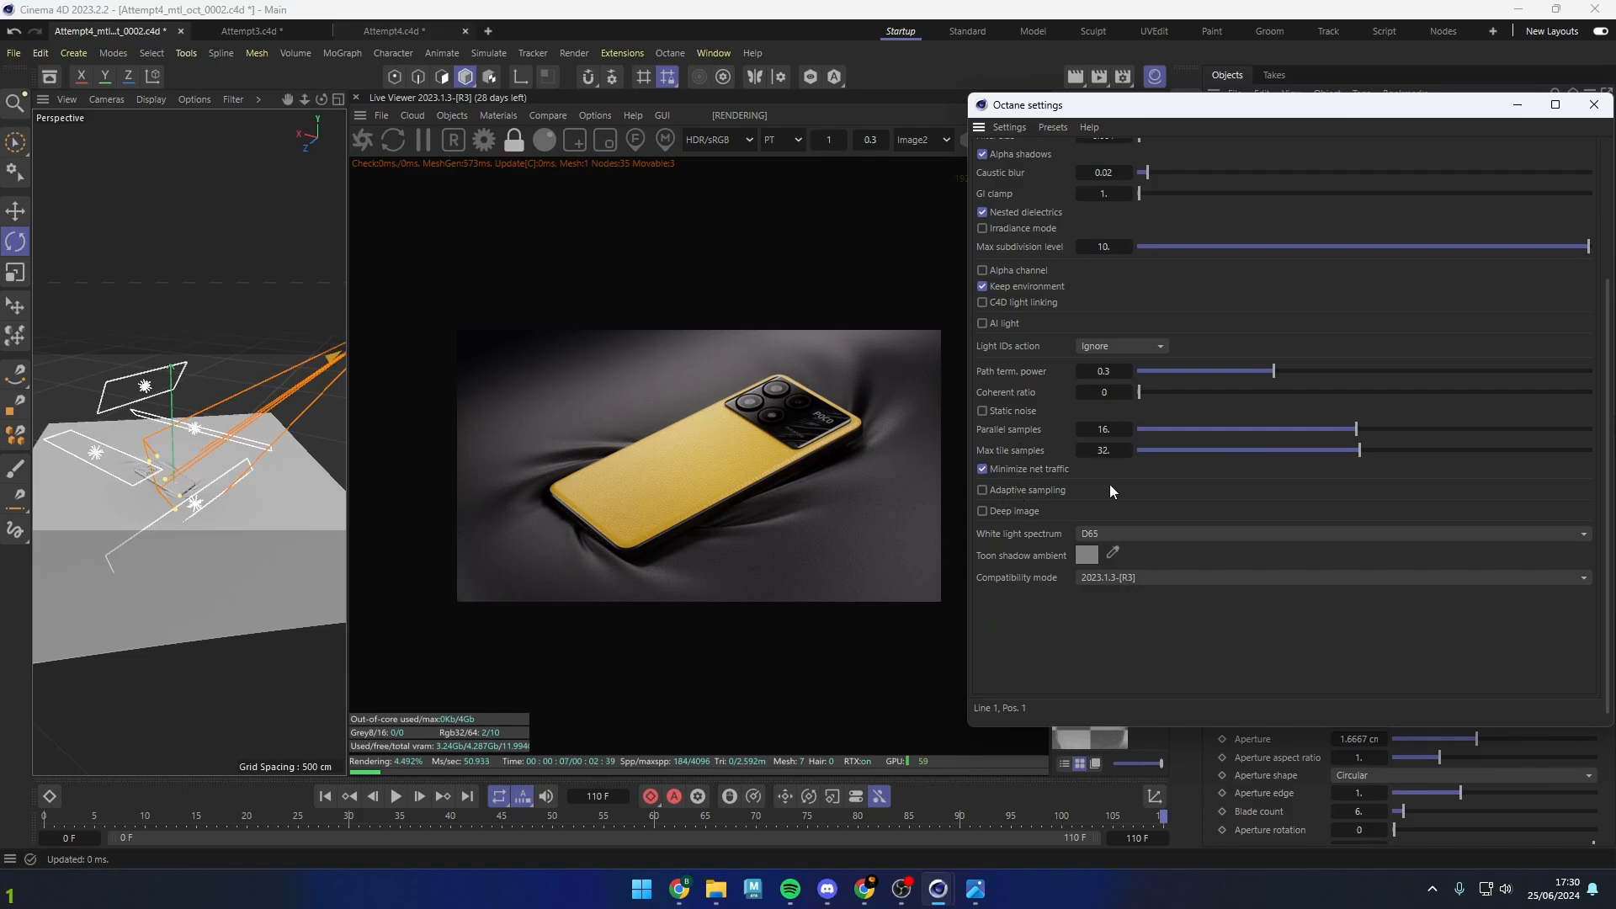
{"action": "scroll", "coordinate": [1062, 468], "scroll_direction": "up", "scroll_amount": 5}
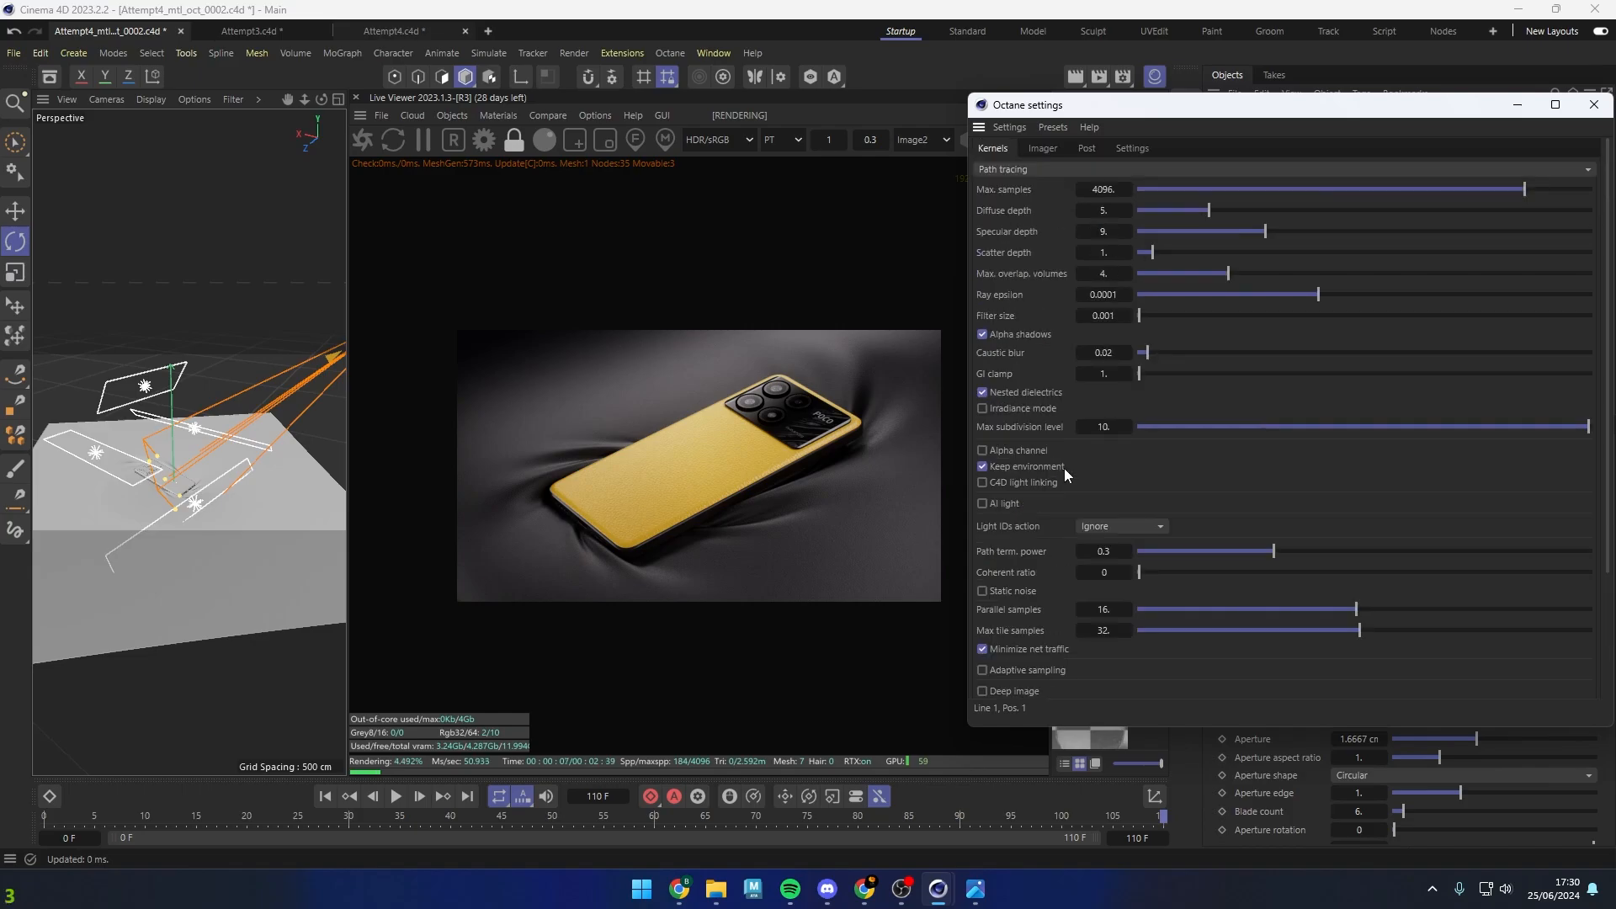
Review the AI Denoiser options and return to the main imager settings
{"action": "left_click", "coordinate": [1038, 145]}
{"action": "left_click", "coordinate": [1037, 166]}
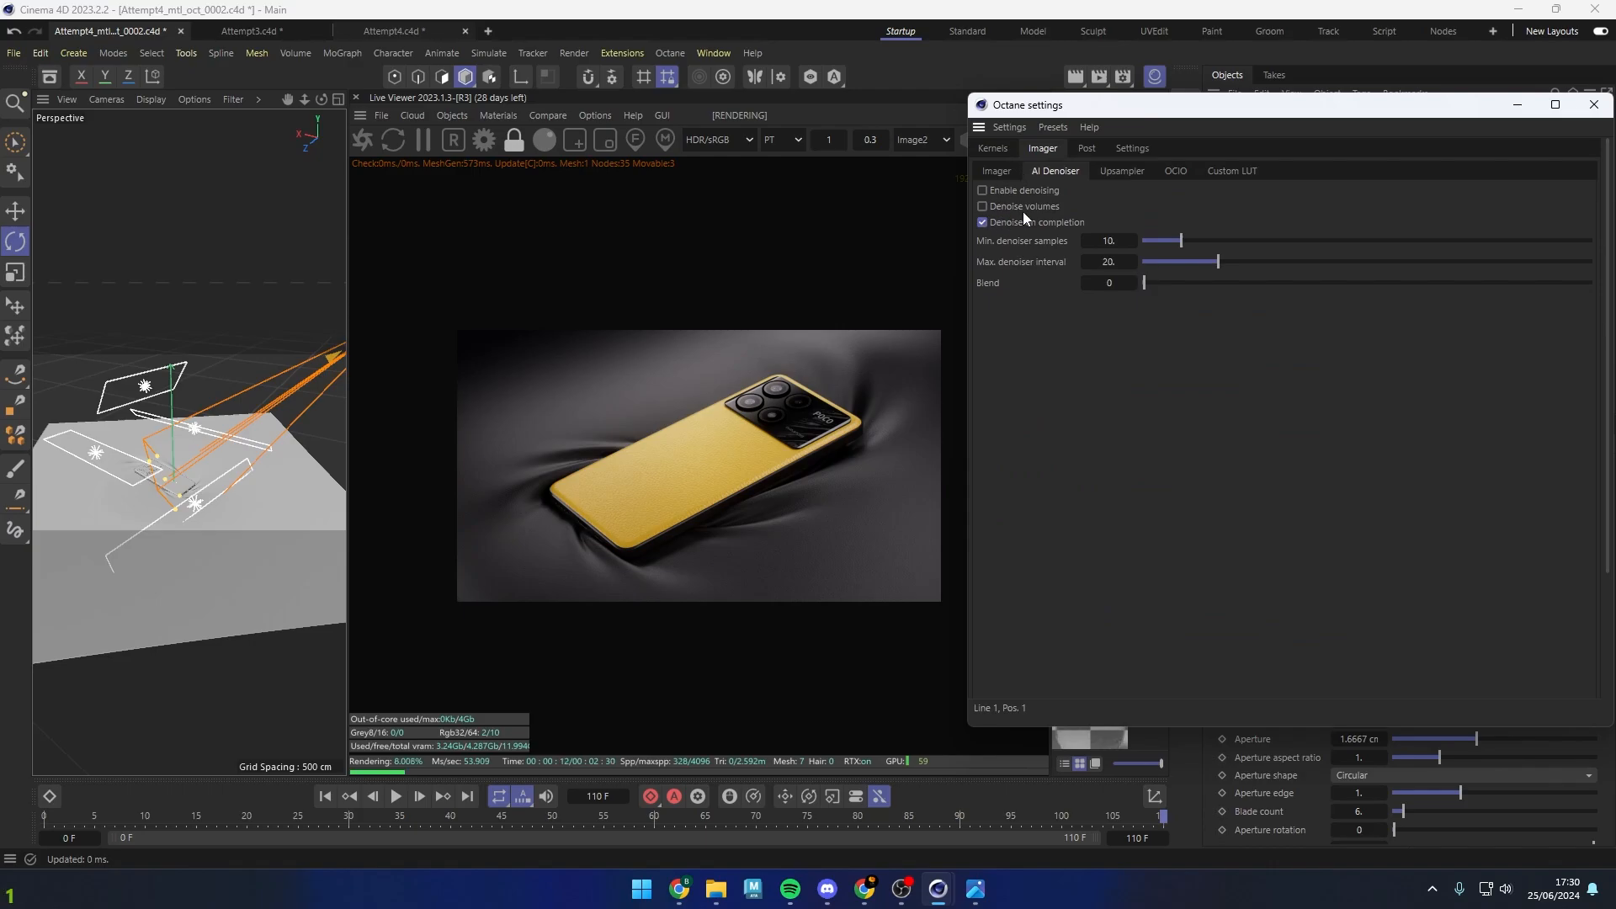
{"action": "left_click", "coordinate": [1000, 174]}
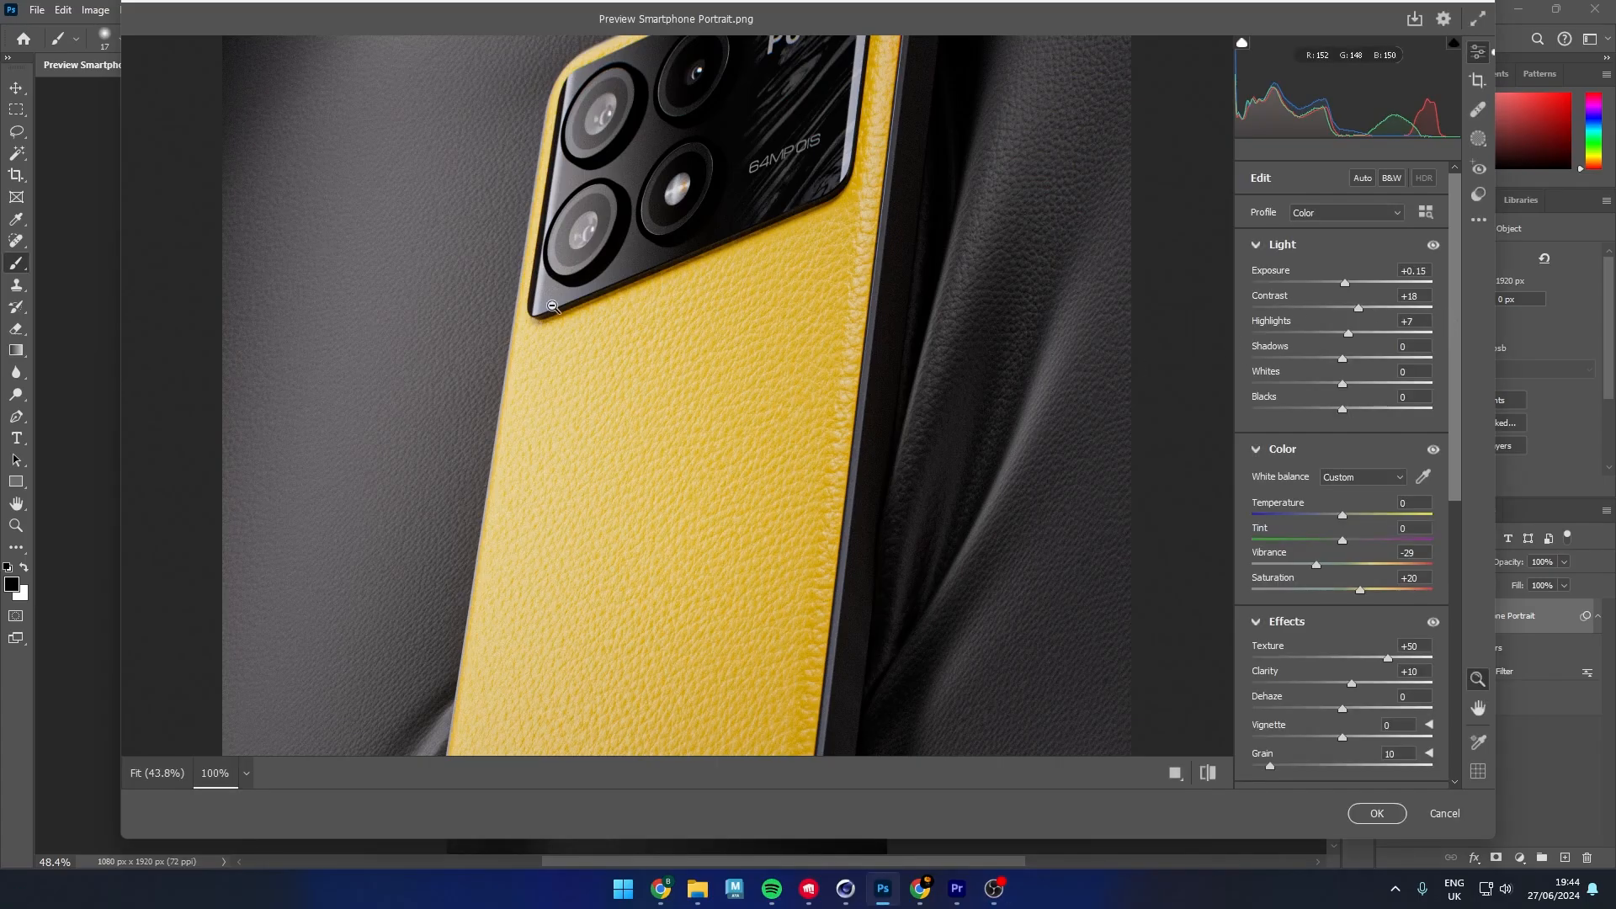
Switch to Photoshop and inspect the portrait render in Camera Raw at 100% along the leather back and camera block
{"action": "scroll", "coordinate": [584, 404], "scroll_direction": "up", "scroll_amount": 5}
{"action": "scroll", "coordinate": [585, 404], "scroll_direction": "down", "scroll_amount": 4}
{"action": "scroll", "coordinate": [585, 404], "scroll_direction": "down", "scroll_amount": 12}
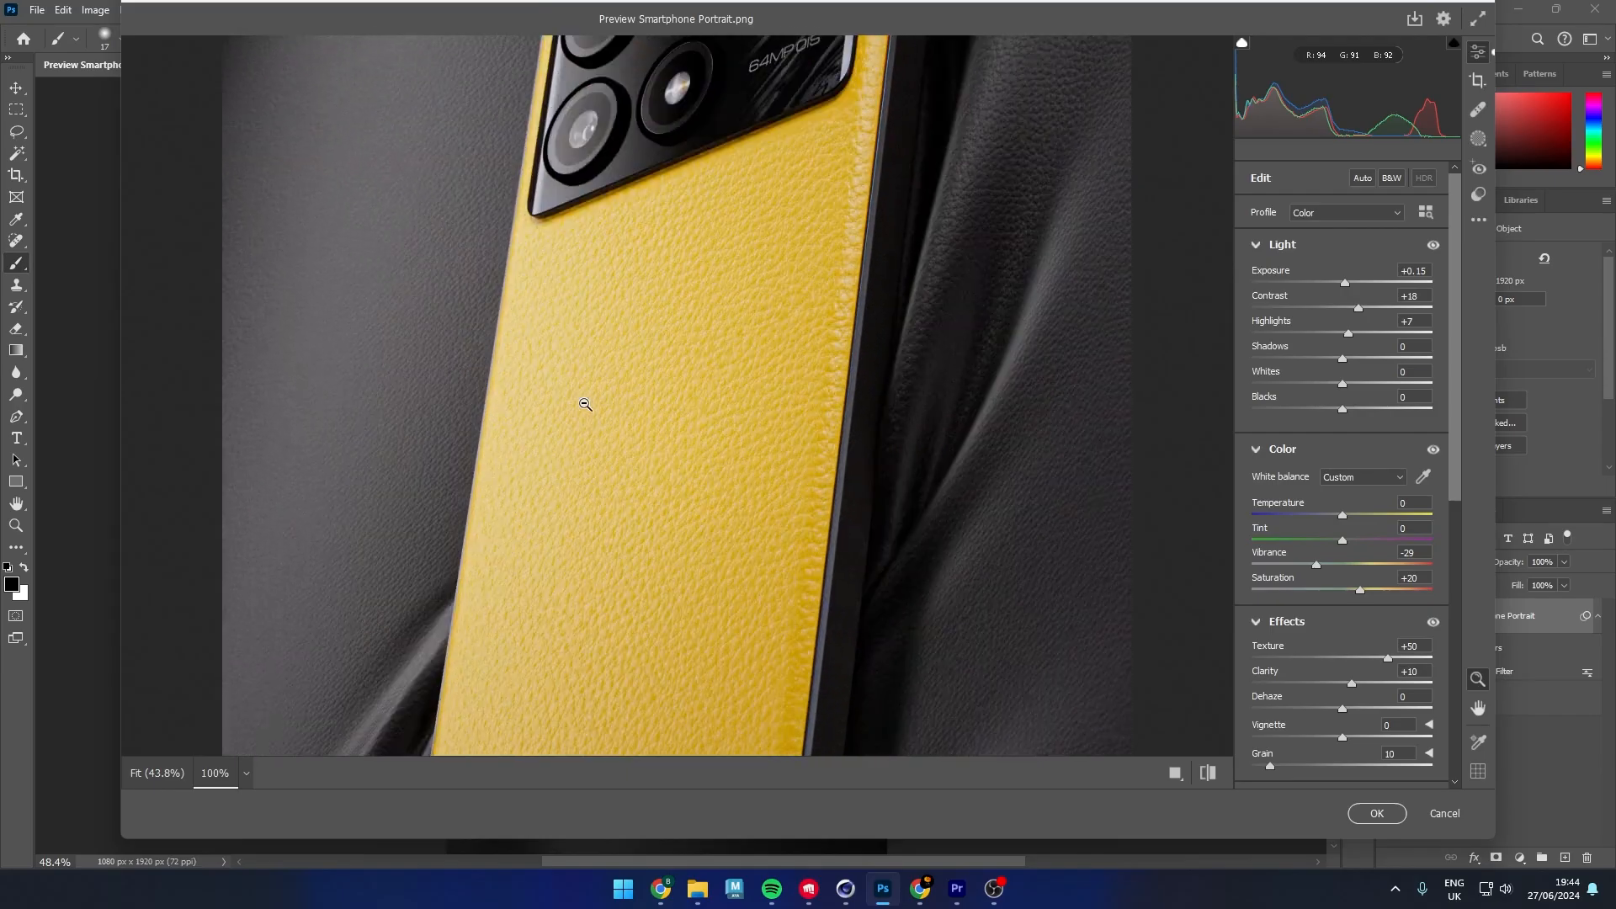
{"action": "scroll", "coordinate": [585, 404], "scroll_direction": "up", "scroll_amount": 6}
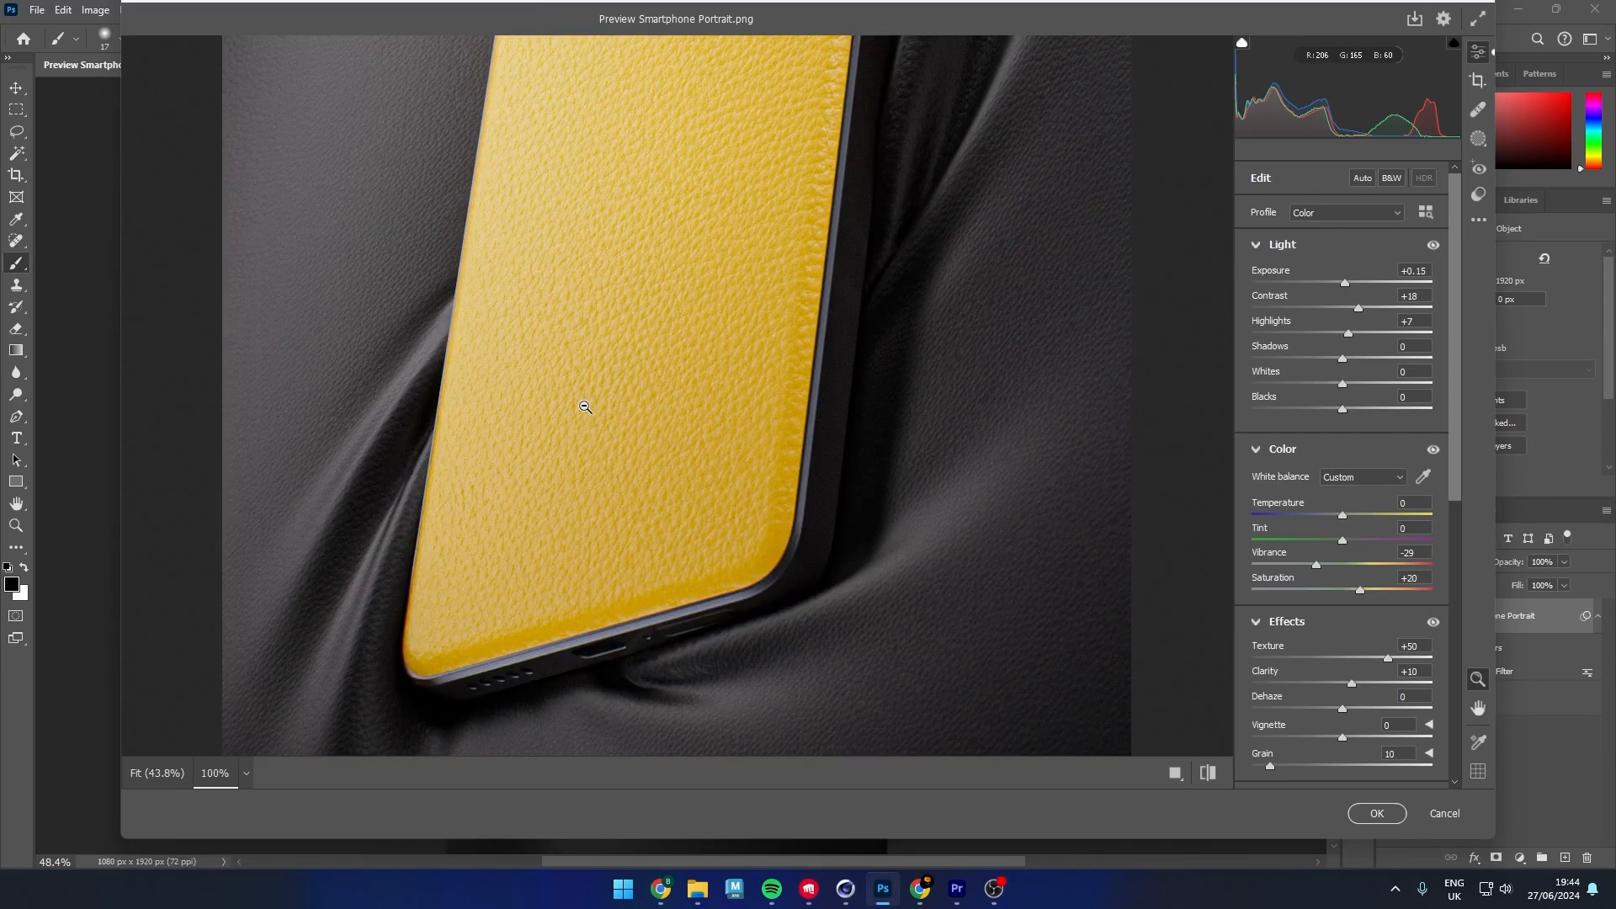
{"action": "scroll", "coordinate": [585, 407], "scroll_direction": "up", "scroll_amount": 10}
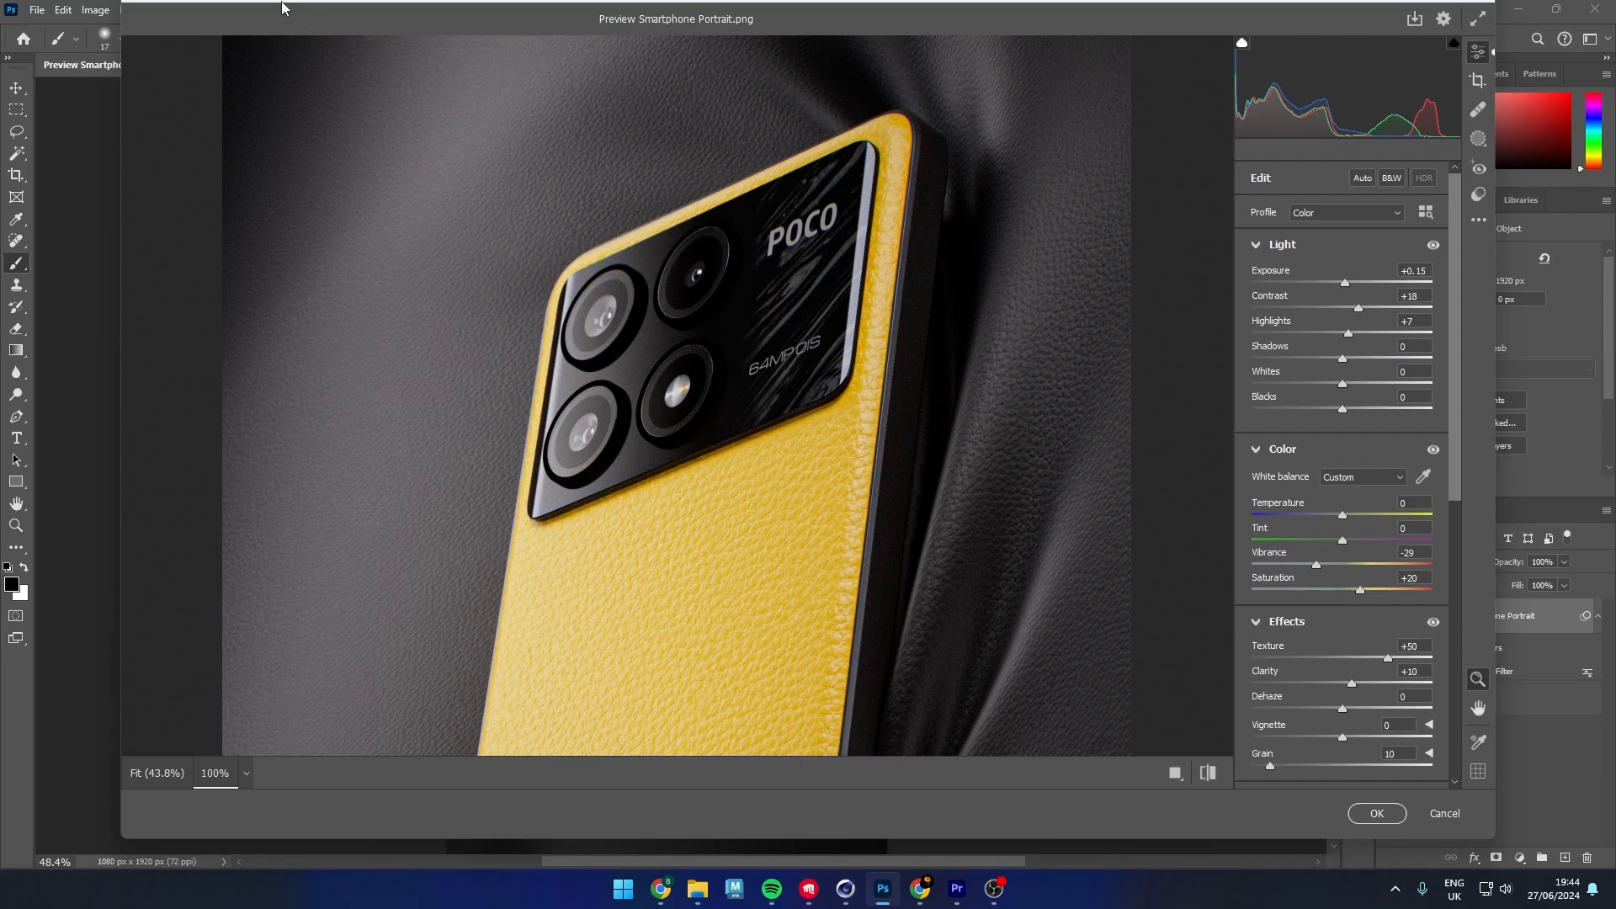
{"action": "left_click_drag", "start_coordinate": [282, 8], "coordinate": [298, 45]}
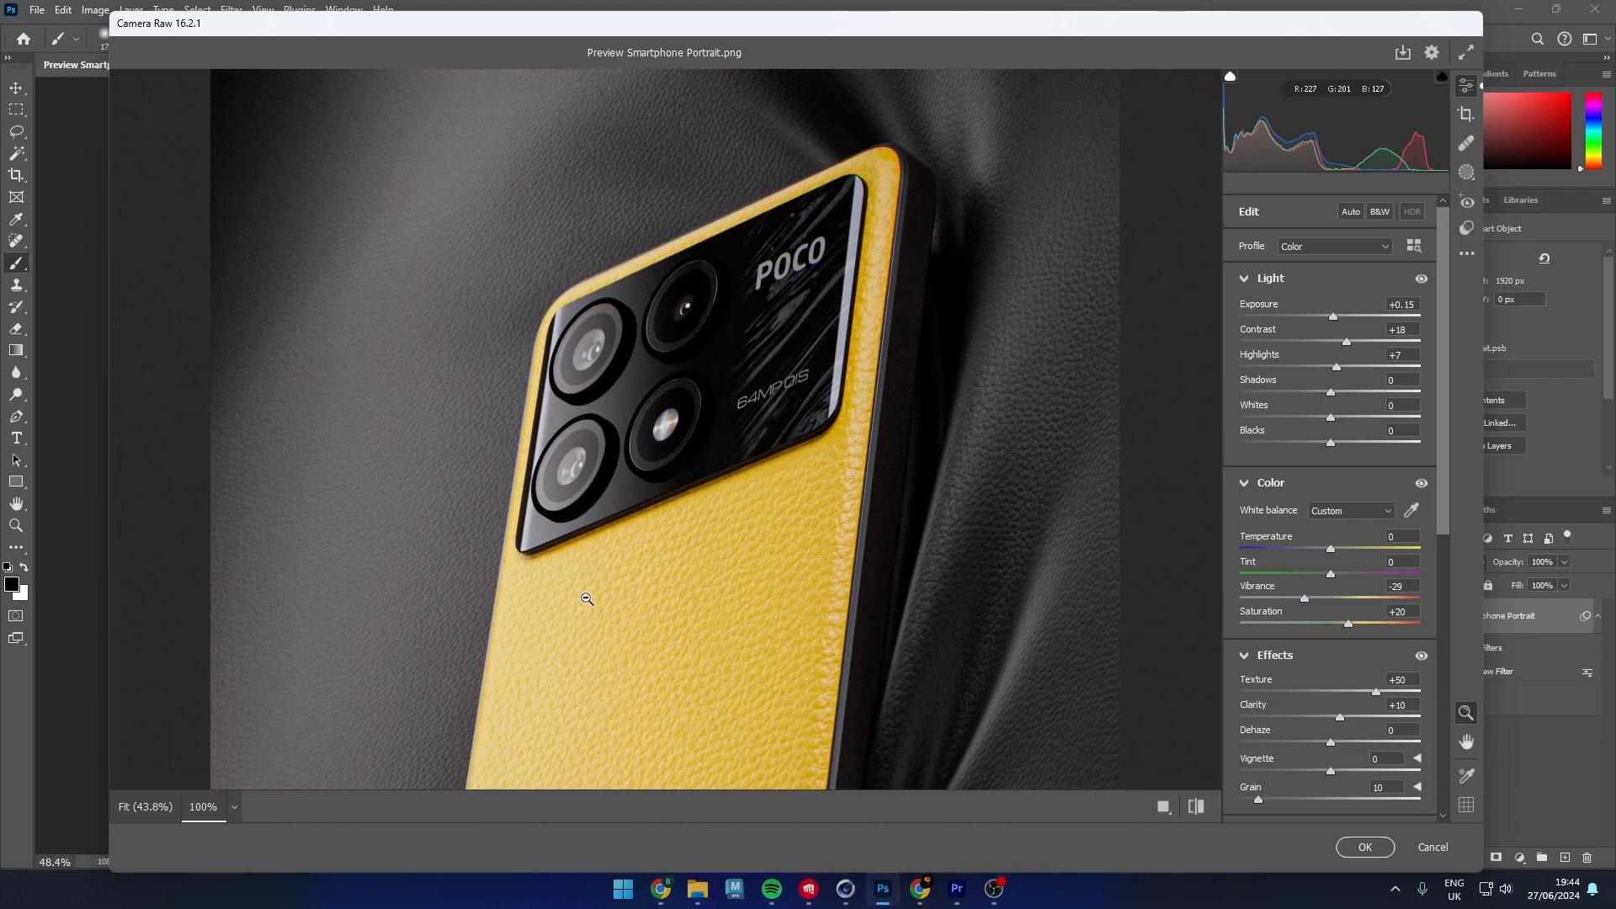
Compare the image with and without the Light adjustments, checking the camera lenses and leather back
{"action": "left_click", "coordinate": [1420, 279]}
{"action": "left_click", "coordinate": [1421, 280]}
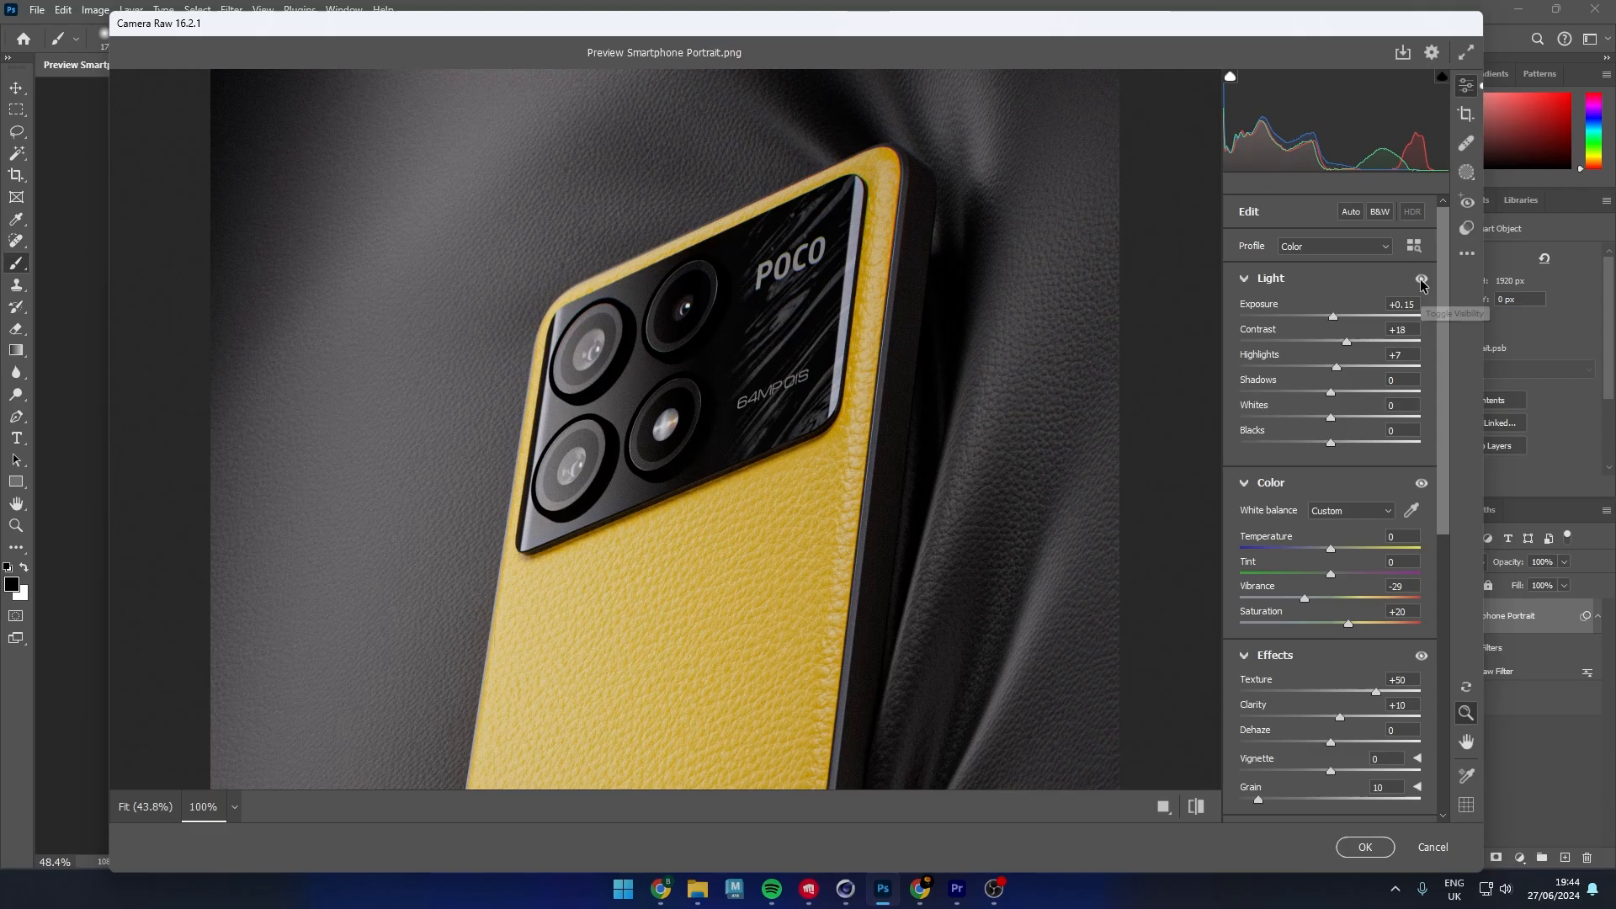
{"action": "scroll", "coordinate": [695, 320], "scroll_direction": "down", "scroll_amount": 5}
{"action": "scroll", "coordinate": [698, 324], "scroll_direction": "up", "scroll_amount": 5}
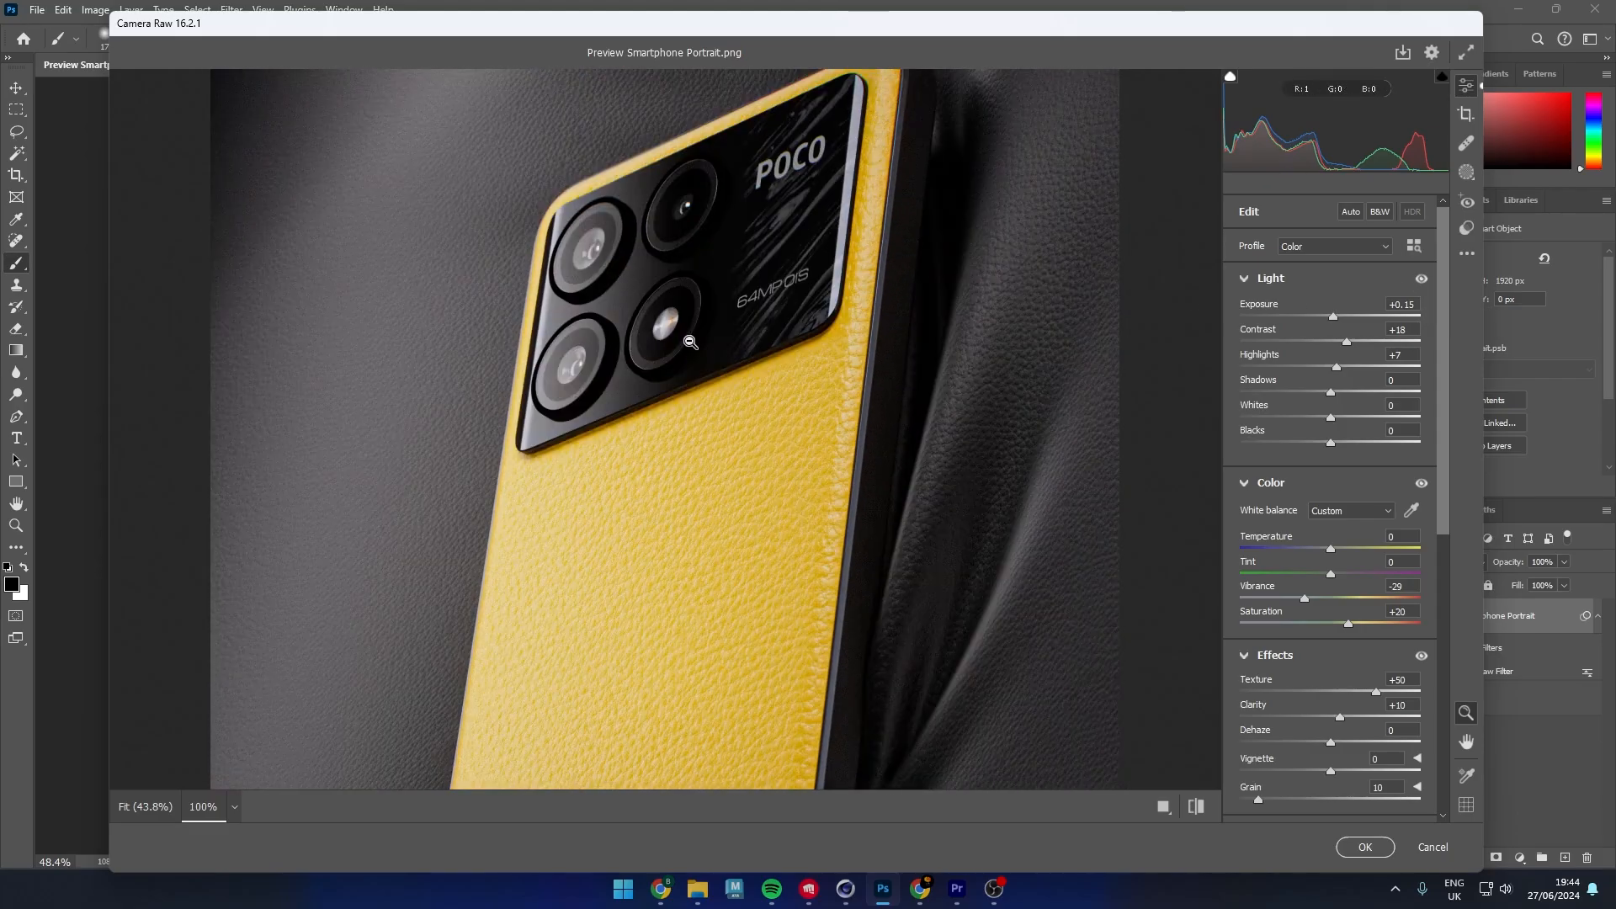
{"action": "scroll", "coordinate": [552, 404], "scroll_direction": "down", "scroll_amount": 3}
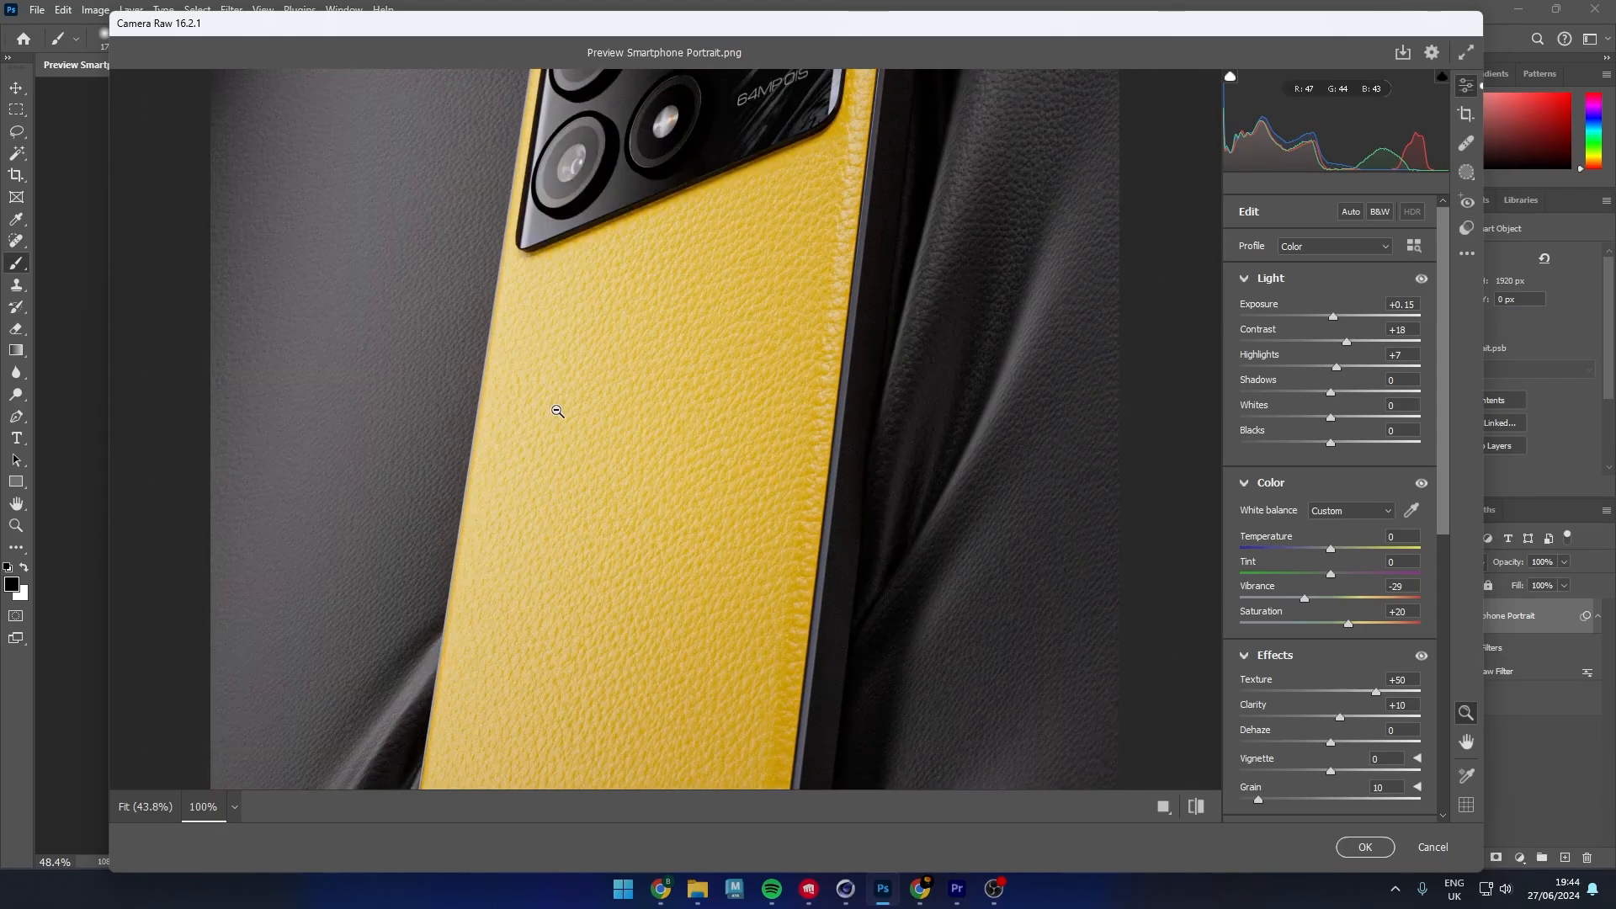
{"action": "scroll", "coordinate": [555, 417], "scroll_direction": "up", "scroll_amount": 3}
{"action": "scroll", "coordinate": [556, 417], "scroll_direction": "down", "scroll_amount": 3}
Compare the yellow leather back with and without the Color adjustments, leaving them on
{"action": "left_click", "coordinate": [1421, 483]}
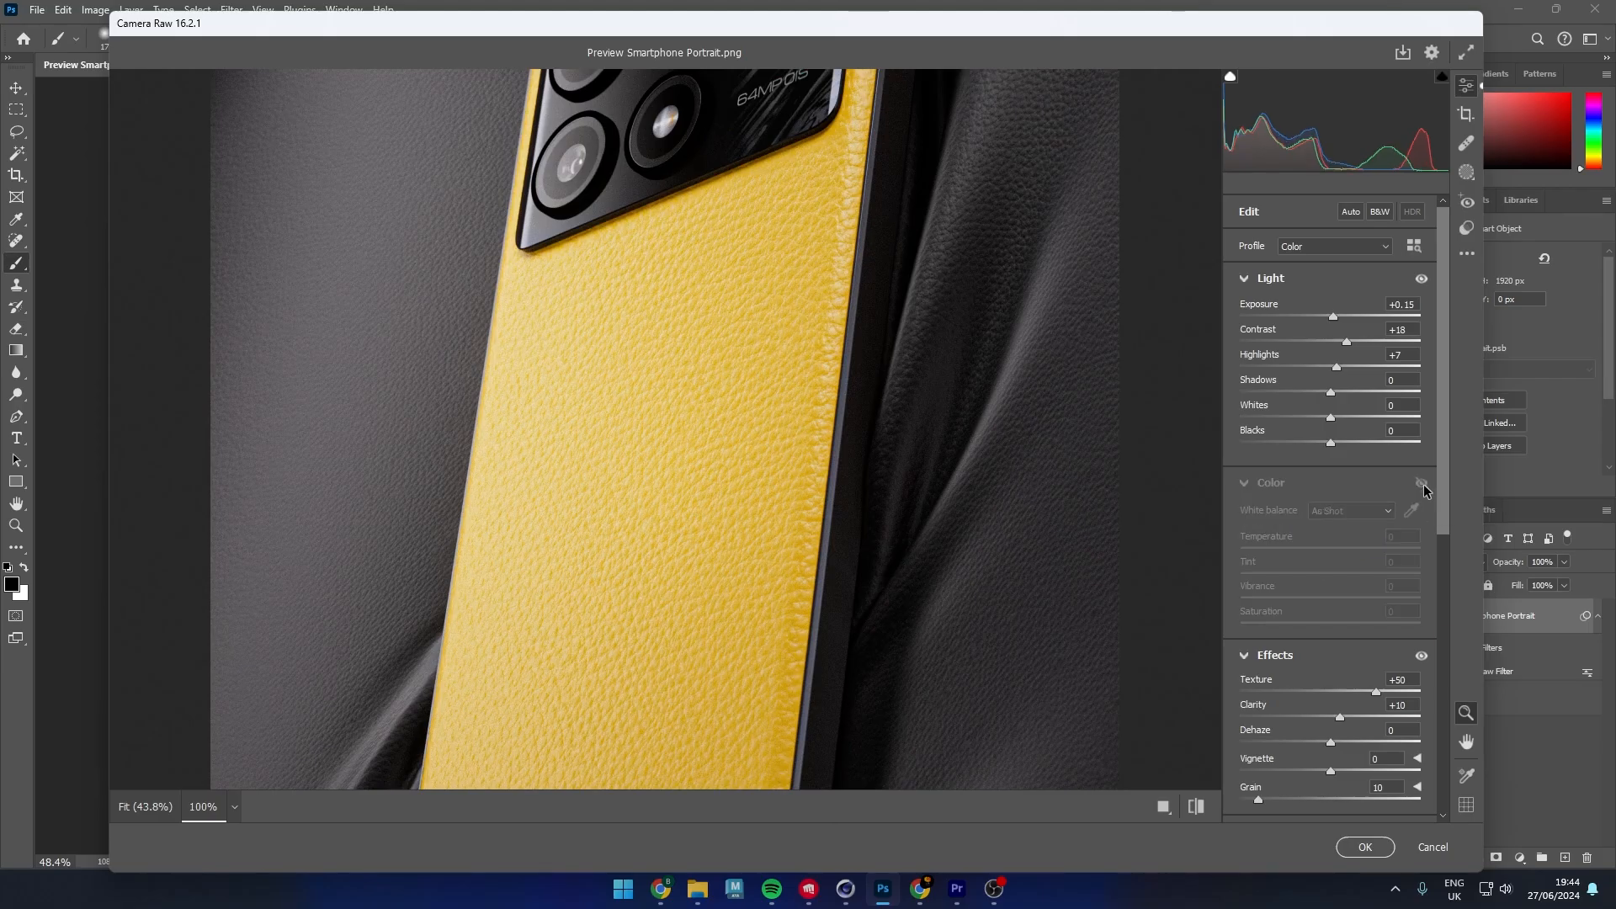
{"action": "left_click", "coordinate": [1421, 484]}
{"action": "left_click", "coordinate": [1422, 486]}
{"action": "left_click", "coordinate": [1422, 486]}
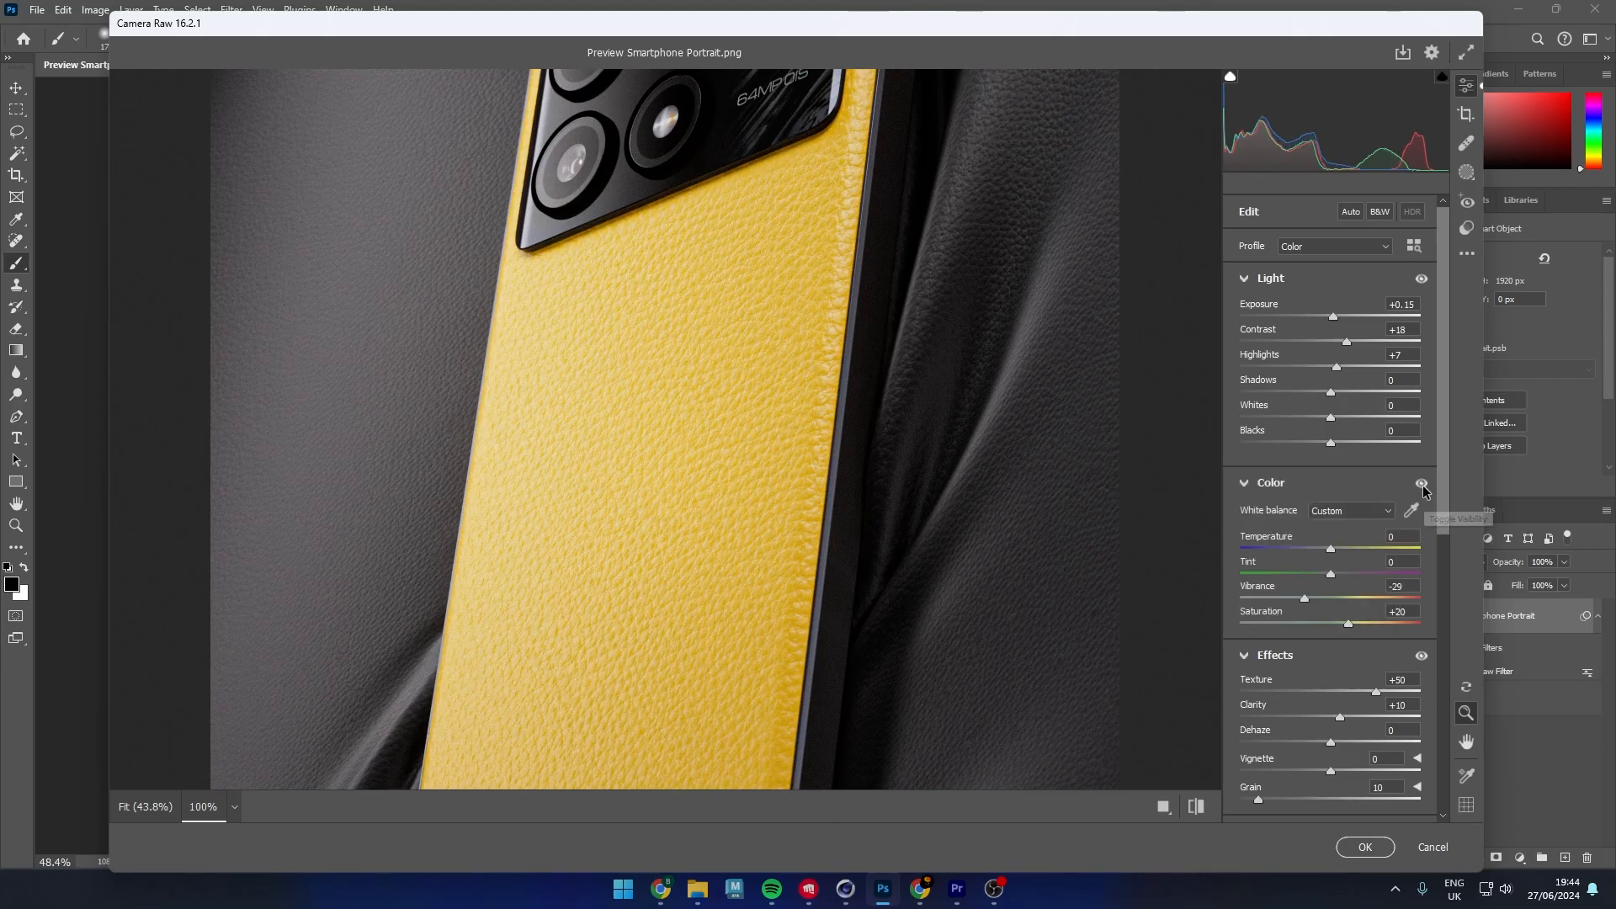
Compare the camera block and leather texture with and without the Effects adjustments, leaving them on
{"action": "scroll", "coordinate": [1346, 522], "scroll_direction": "down", "scroll_amount": 4}
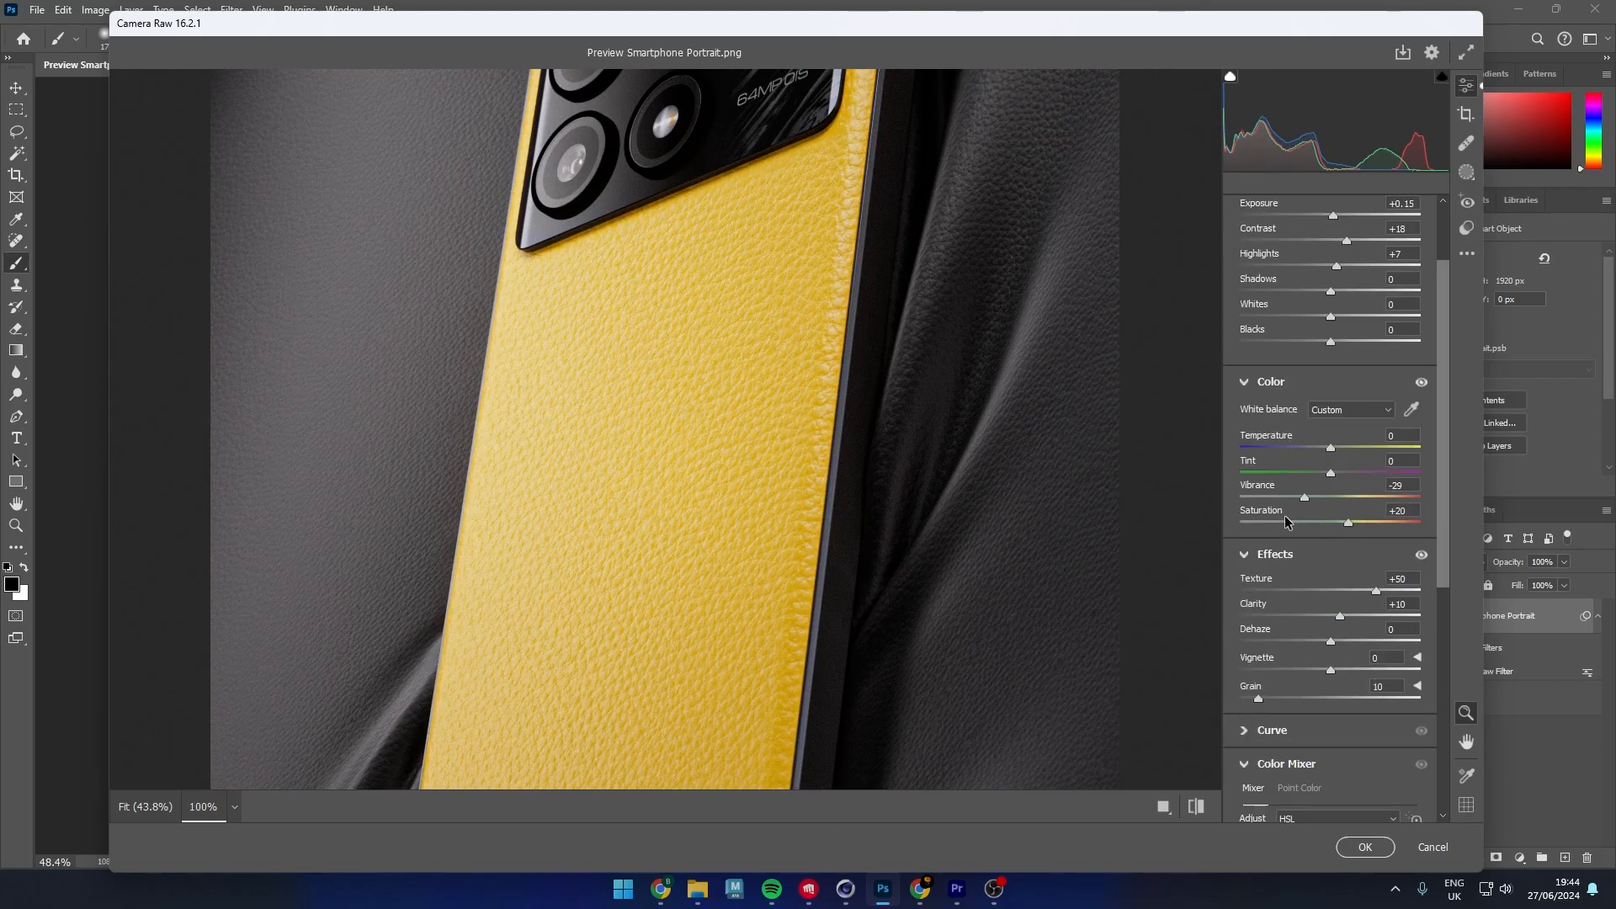
{"action": "left_click", "coordinate": [638, 446]}
{"action": "left_click", "coordinate": [680, 232]}
{"action": "scroll", "coordinate": [696, 396], "scroll_direction": "up", "scroll_amount": 4}
{"action": "scroll", "coordinate": [696, 396], "scroll_direction": "down", "scroll_amount": 2}
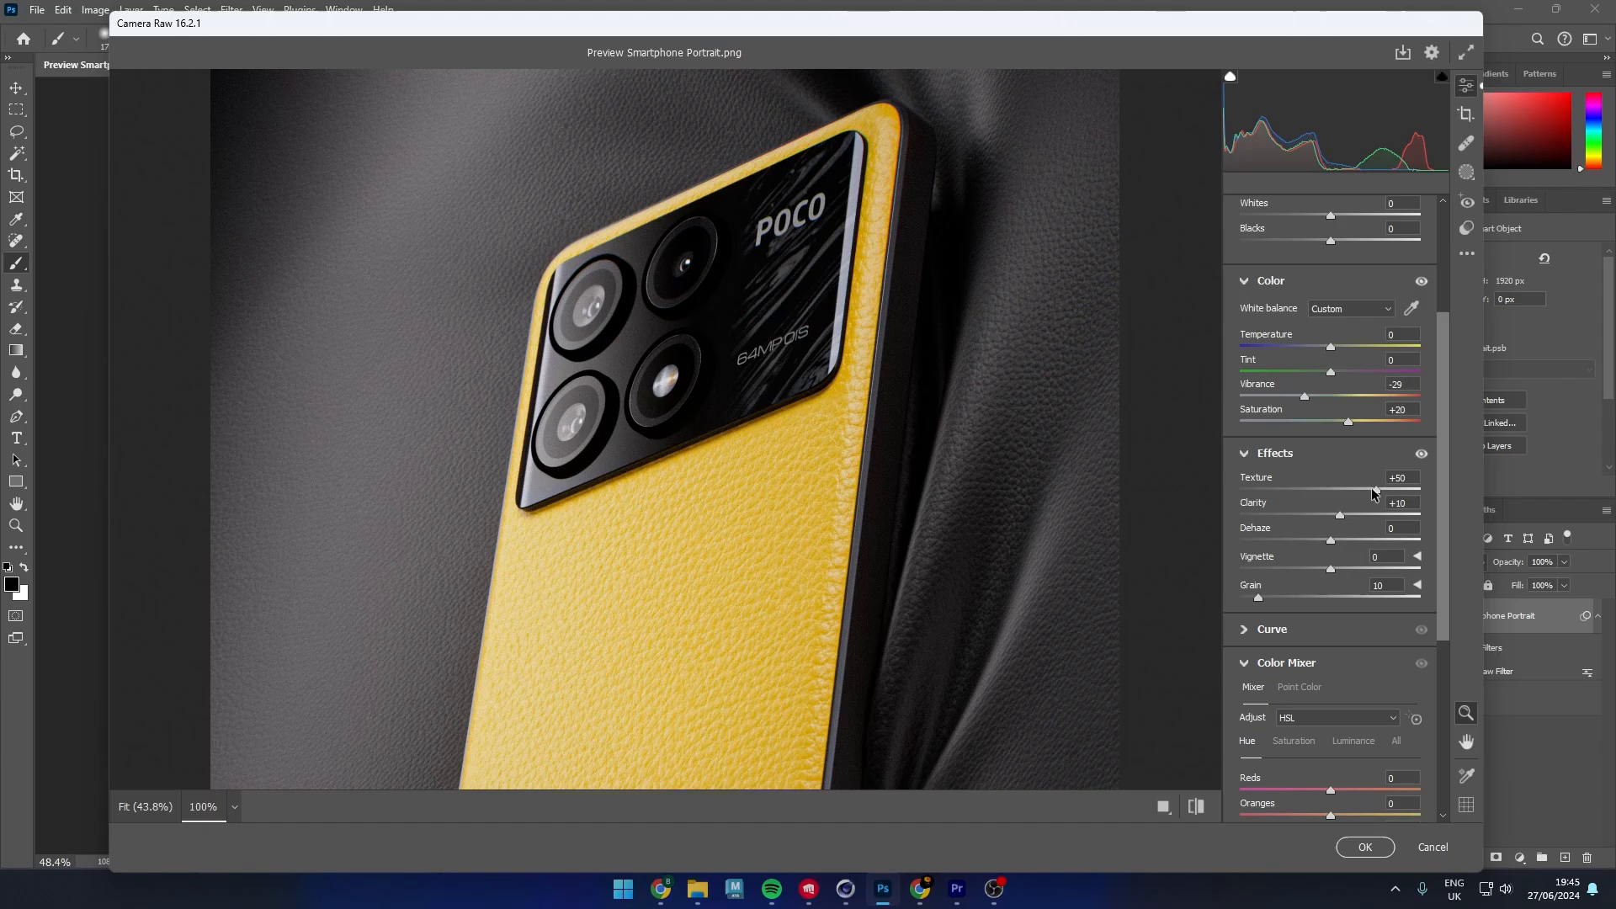
{"action": "left_click", "coordinate": [1421, 454]}
{"action": "left_click", "coordinate": [1425, 455]}
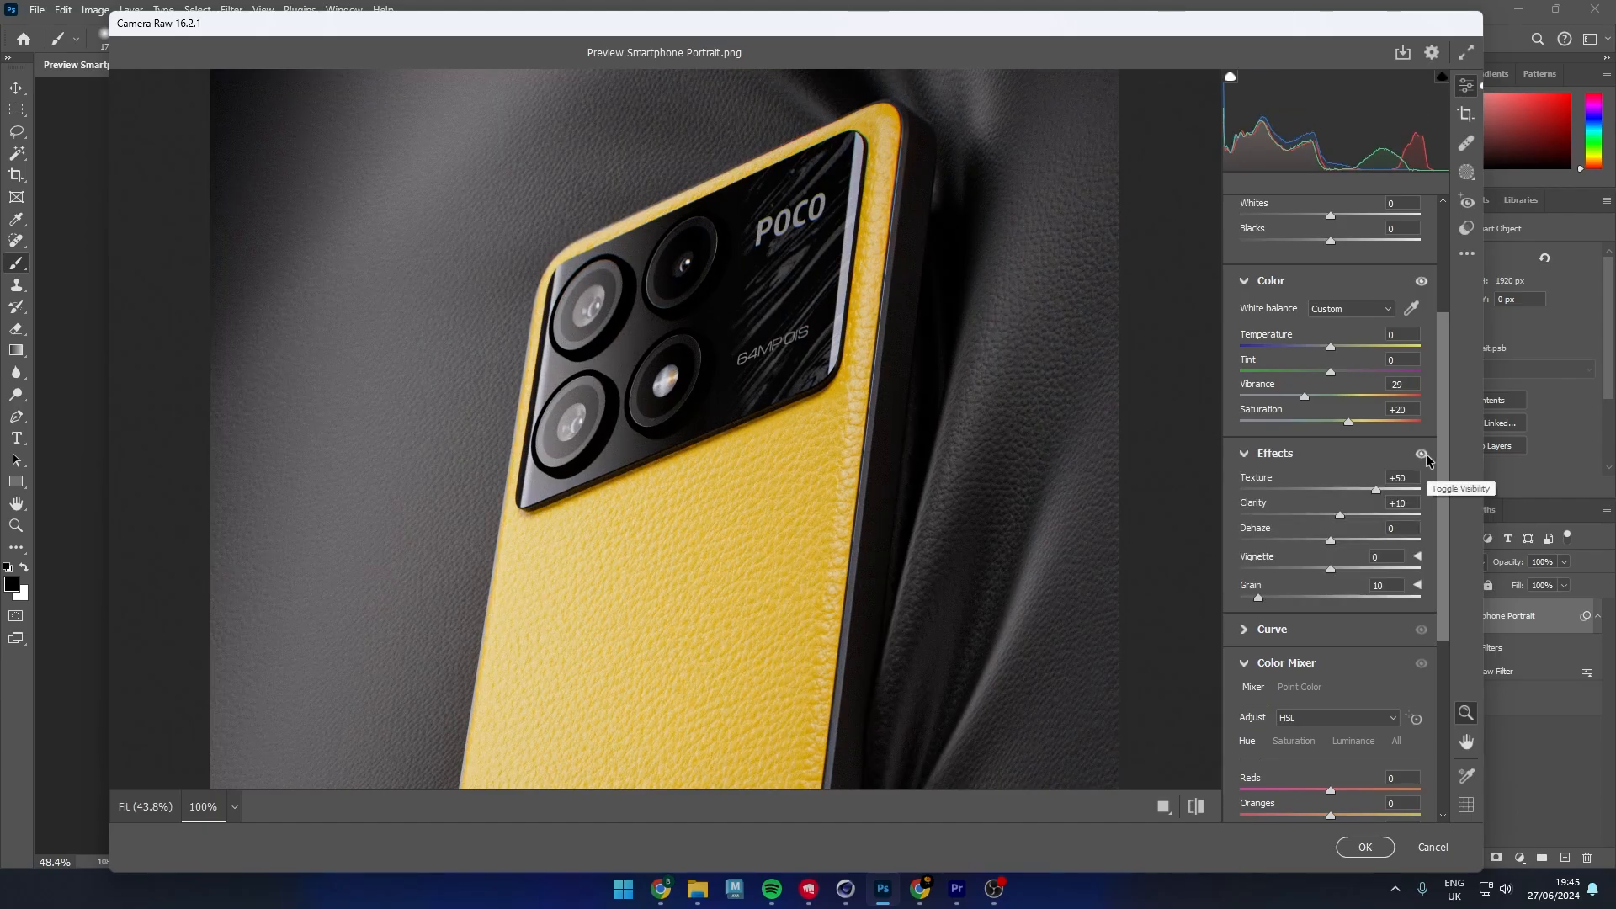
{"action": "left_click", "coordinate": [1425, 454]}
{"action": "left_click", "coordinate": [1425, 454]}
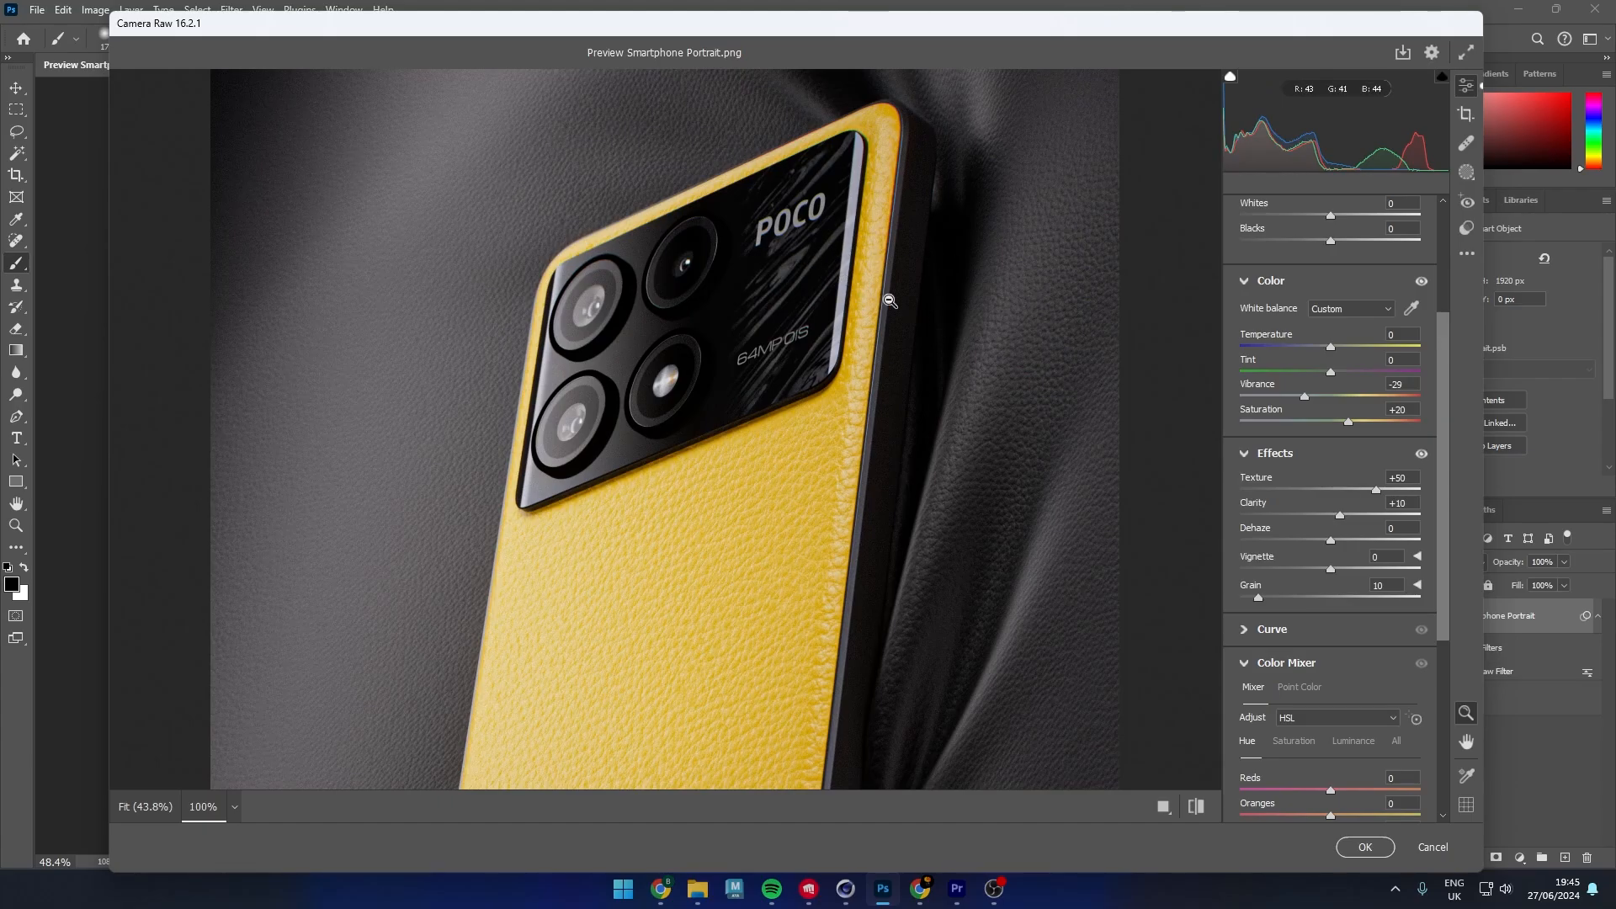
Compare the phone's lower end and surrounding fabric with and without the Effects adjustments, and return to the camera block
{"action": "scroll", "coordinate": [839, 332], "scroll_direction": "down", "scroll_amount": 8}
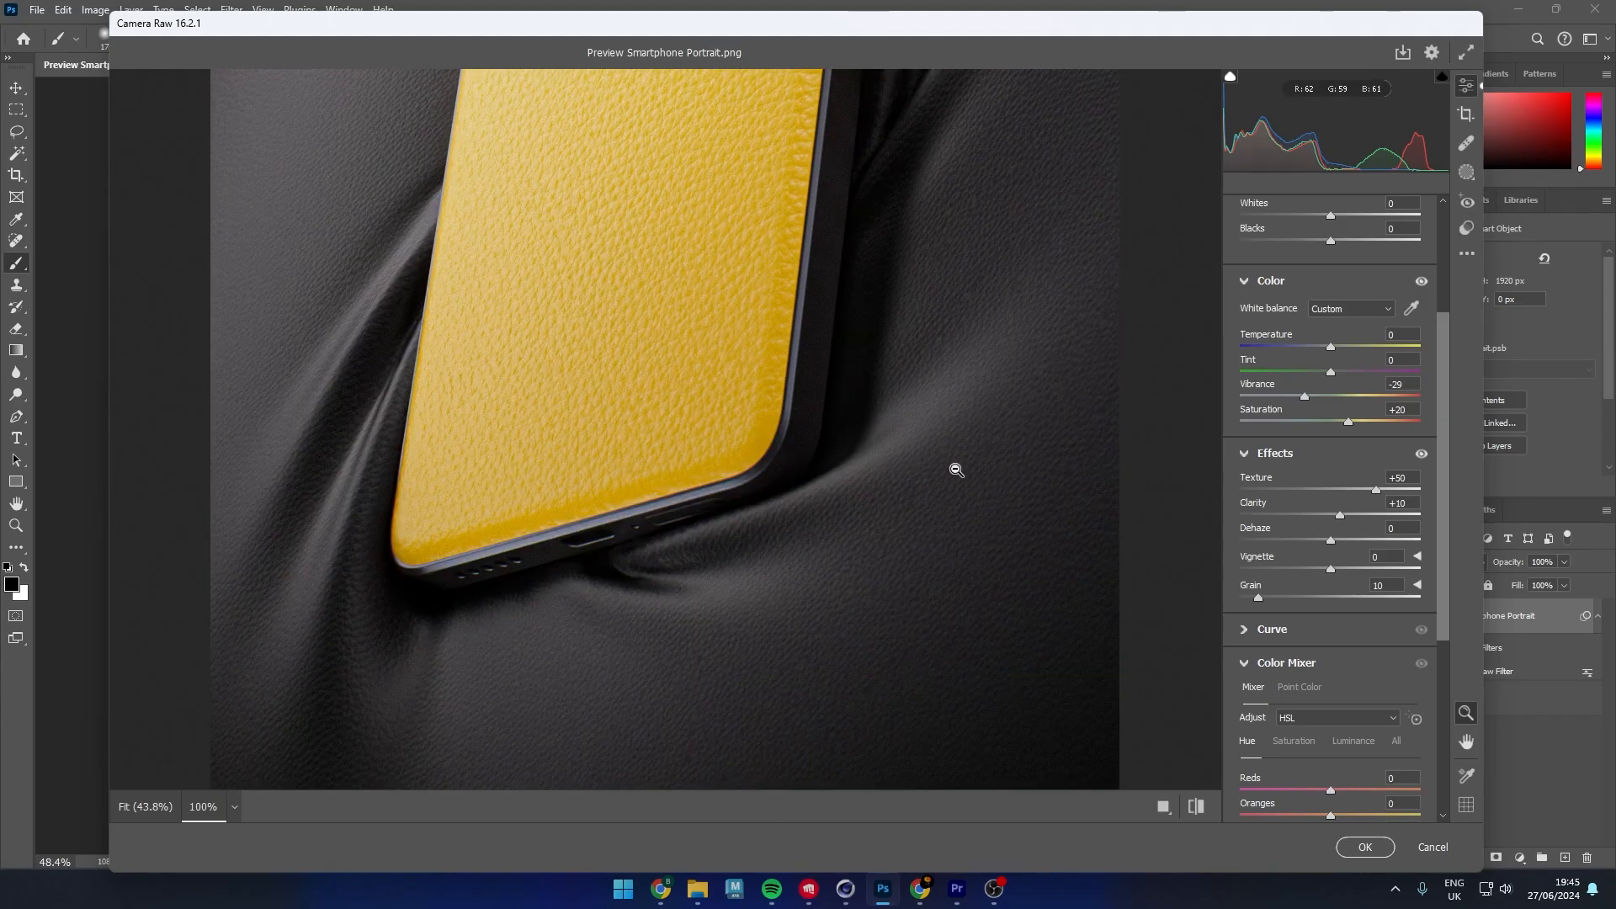
{"action": "left_click", "coordinate": [1421, 455]}
{"action": "left_click", "coordinate": [1421, 458]}
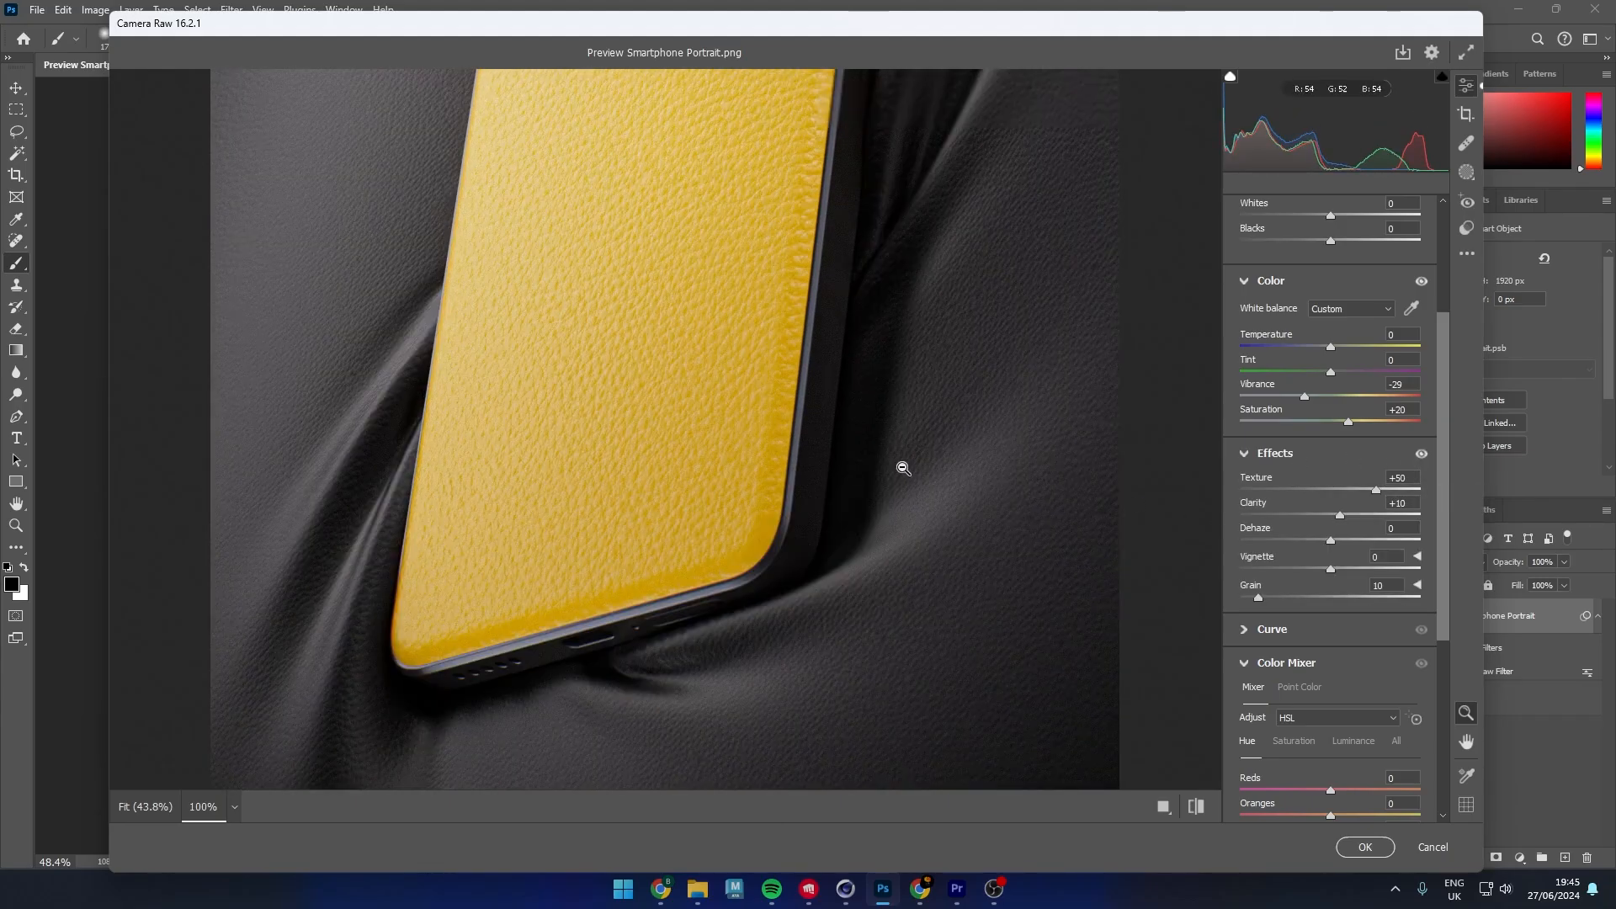
{"action": "scroll", "coordinate": [898, 462], "scroll_direction": "up", "scroll_amount": 8}
{"action": "left_click", "coordinate": [866, 506]}
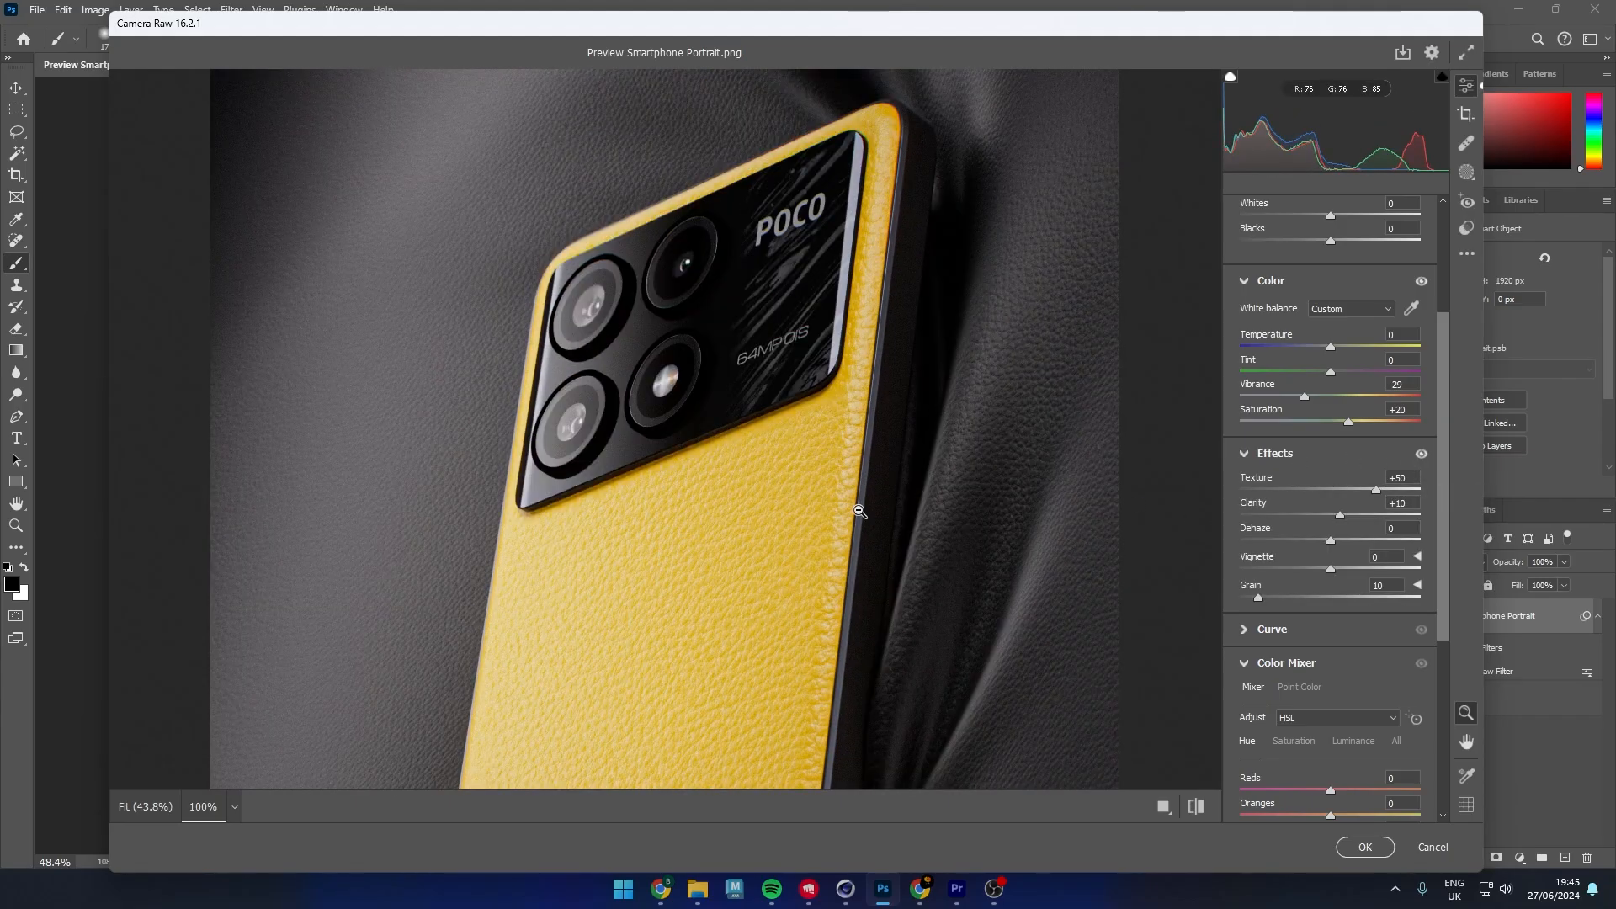
{"action": "left_click", "coordinate": [910, 522]}
Collapse the Color Mixer, expand Optics, and compare the image at 100% with and without the optics vignette
{"action": "scroll", "coordinate": [1248, 579], "scroll_direction": "down", "scroll_amount": 4}
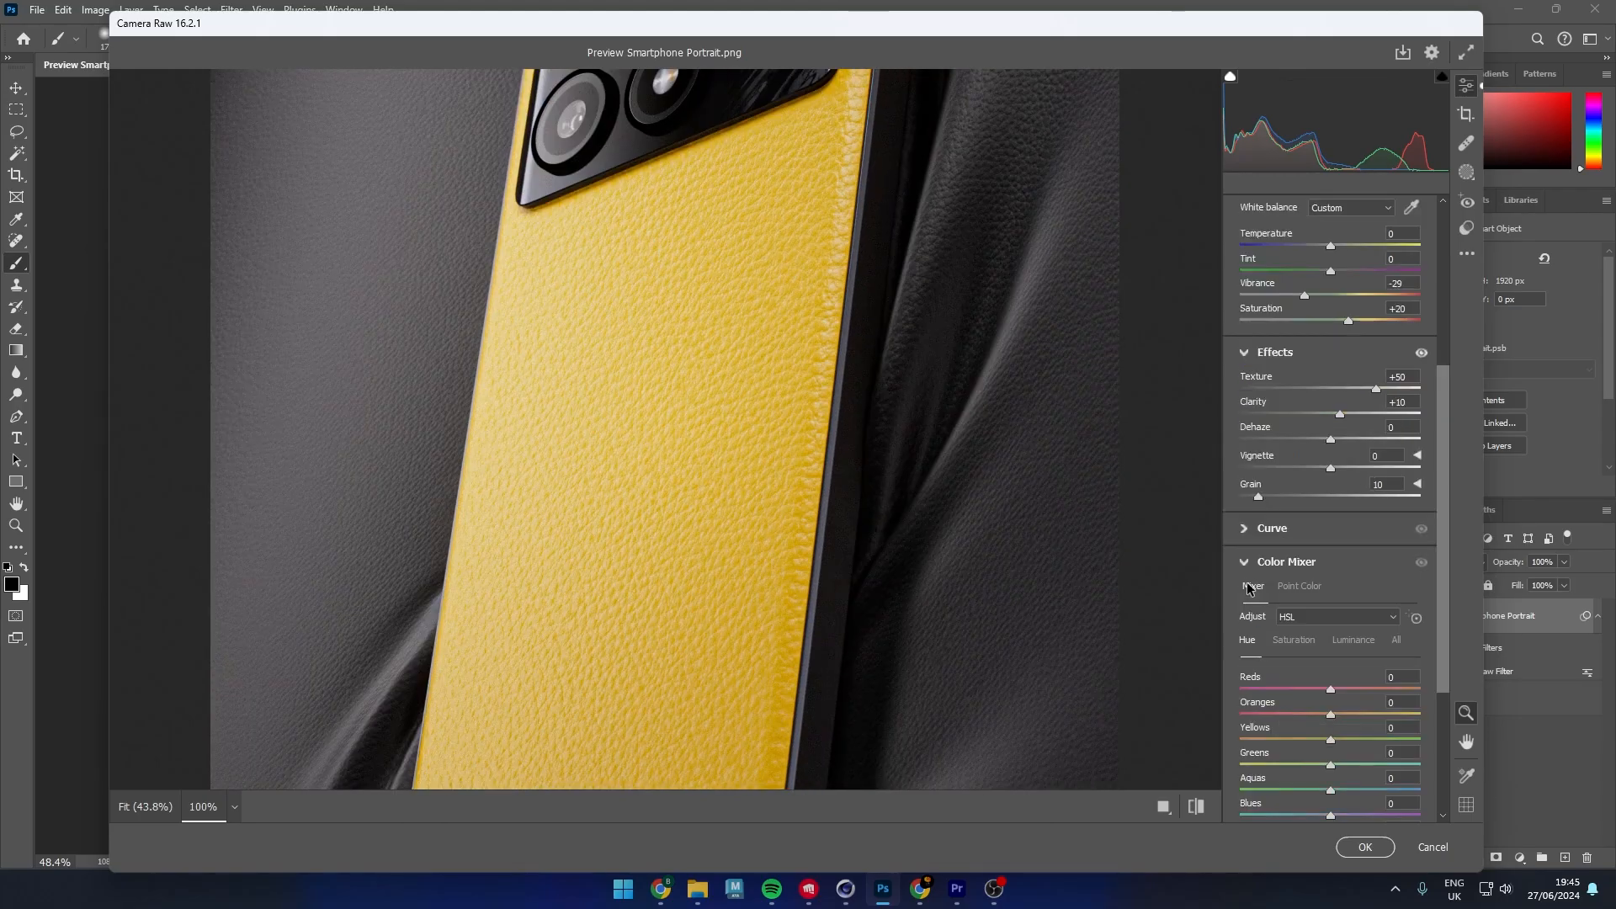
{"action": "left_click", "coordinate": [1244, 363]}
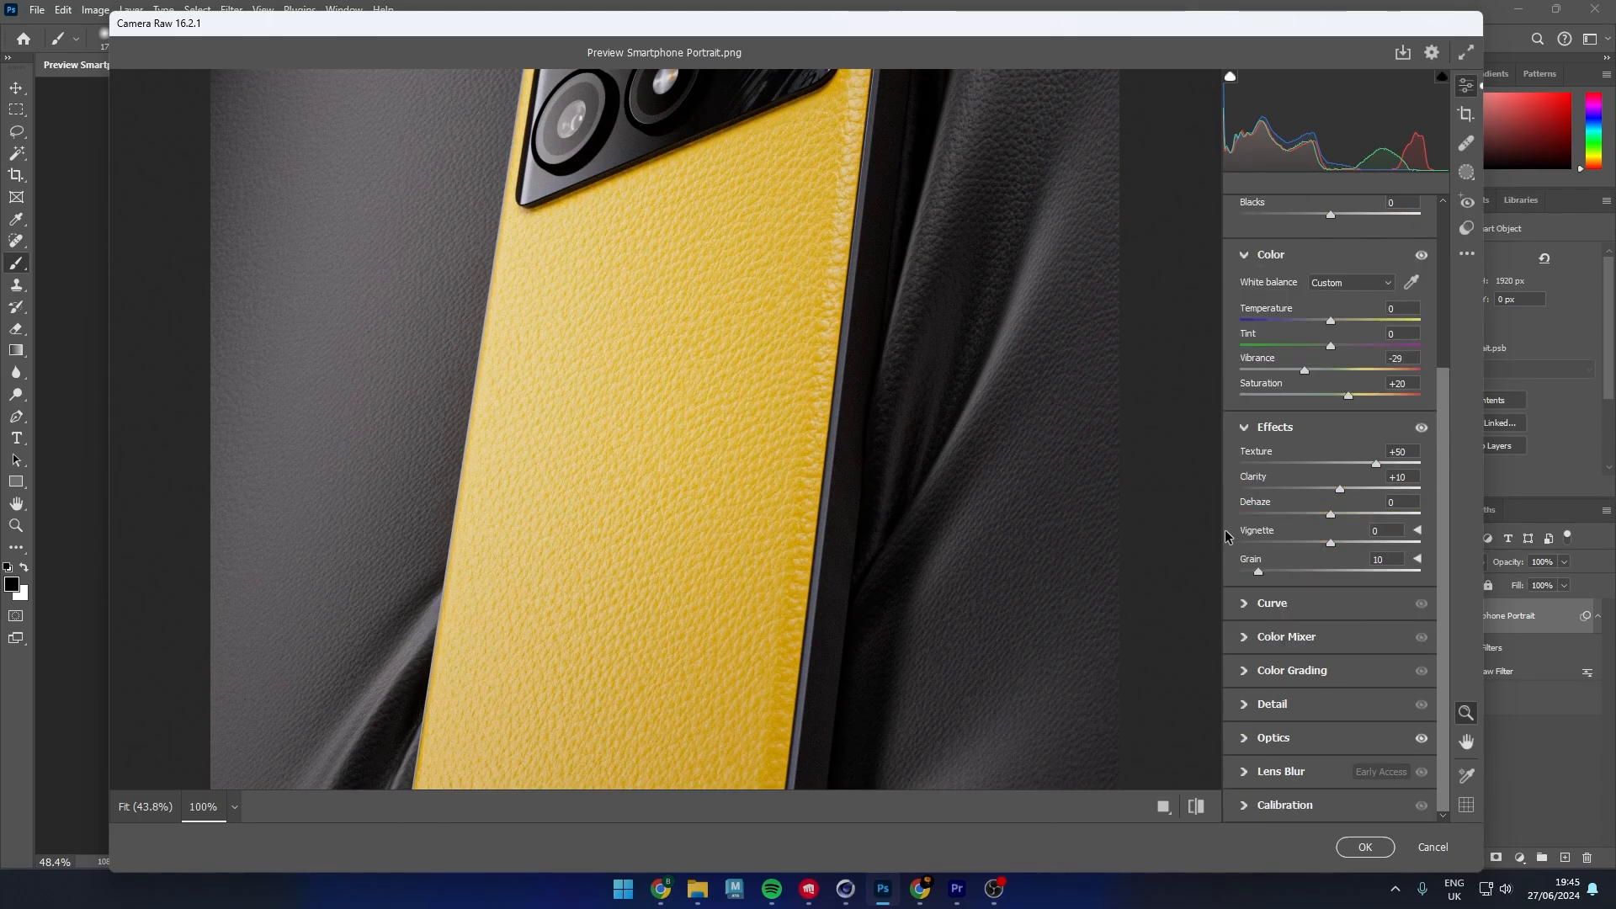
{"action": "left_click", "coordinate": [1262, 737]}
{"action": "scroll", "coordinate": [787, 590], "scroll_direction": "up", "scroll_amount": 3}
{"action": "scroll", "coordinate": [787, 591], "scroll_direction": "up", "scroll_amount": 2}
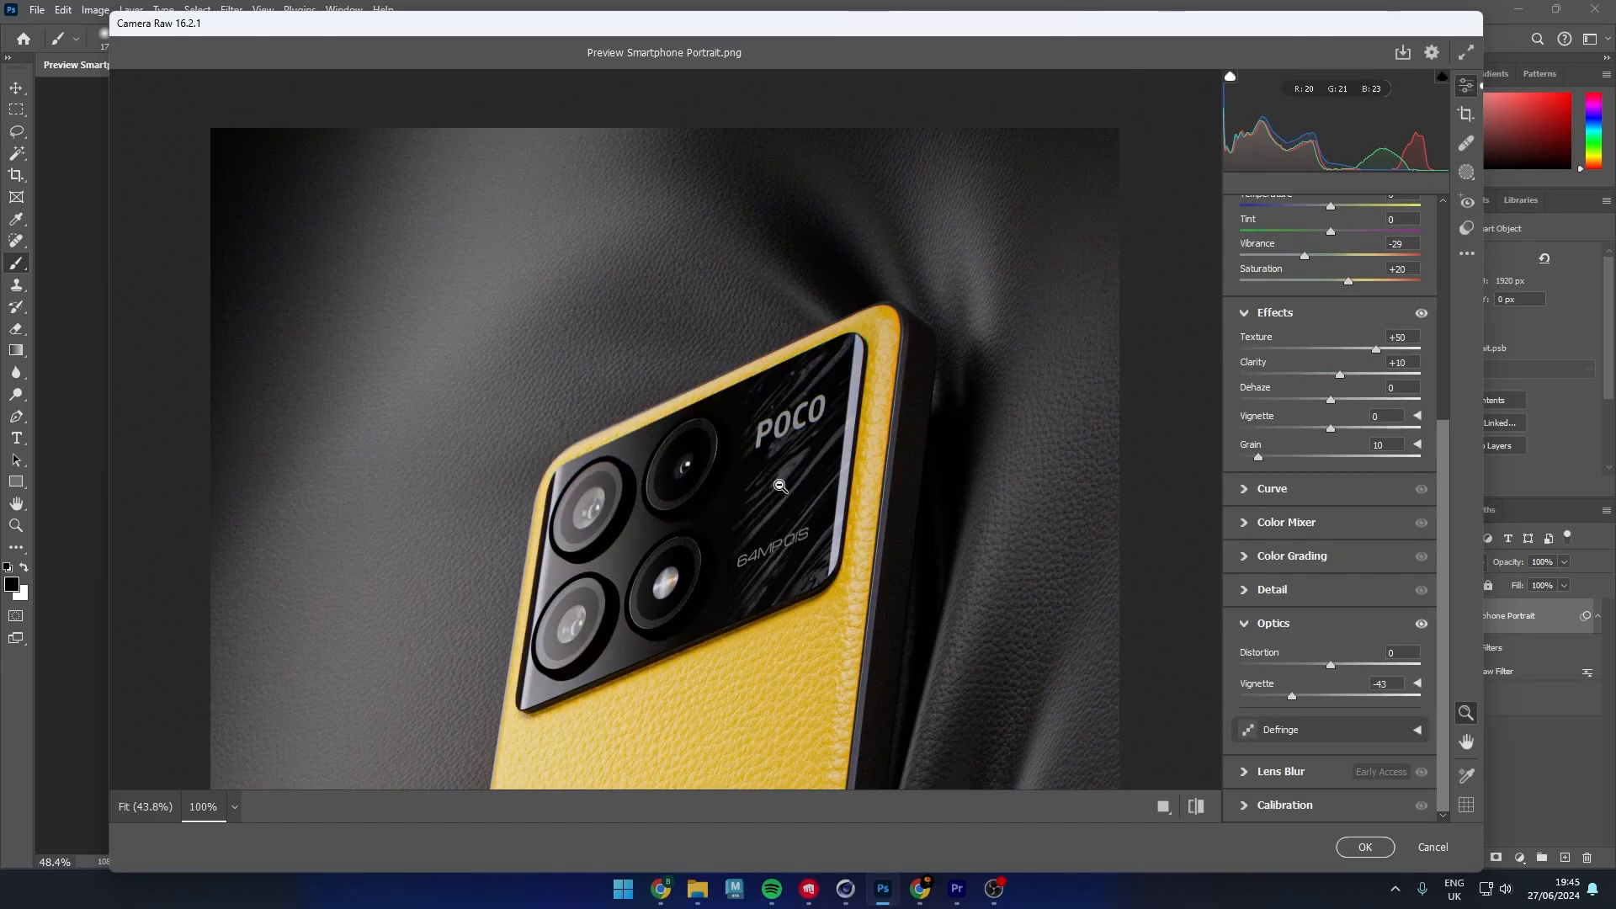
{"action": "left_click", "coordinate": [1421, 624]}
{"action": "left_click", "coordinate": [1421, 623]}
Fit the whole image in the preview and compare it with and without the Optics adjustments
{"action": "left_click", "coordinate": [736, 479]}
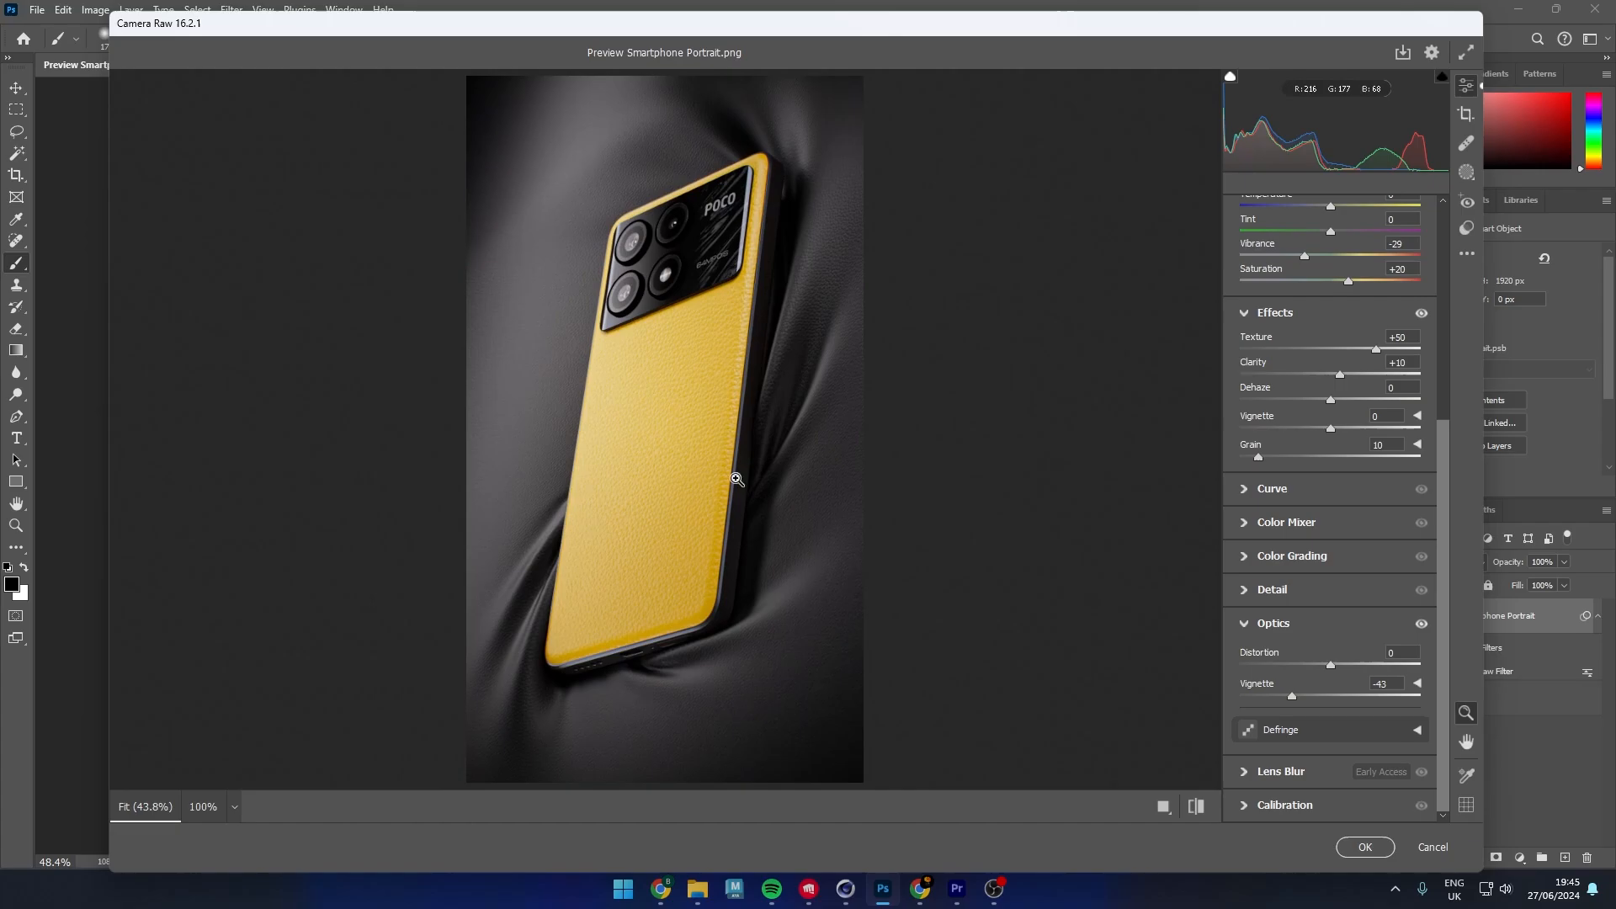
{"action": "left_click", "coordinate": [1422, 623]}
{"action": "left_click", "coordinate": [1421, 624]}
{"action": "left_click", "coordinate": [1422, 624]}
{"action": "left_click", "coordinate": [1421, 624]}
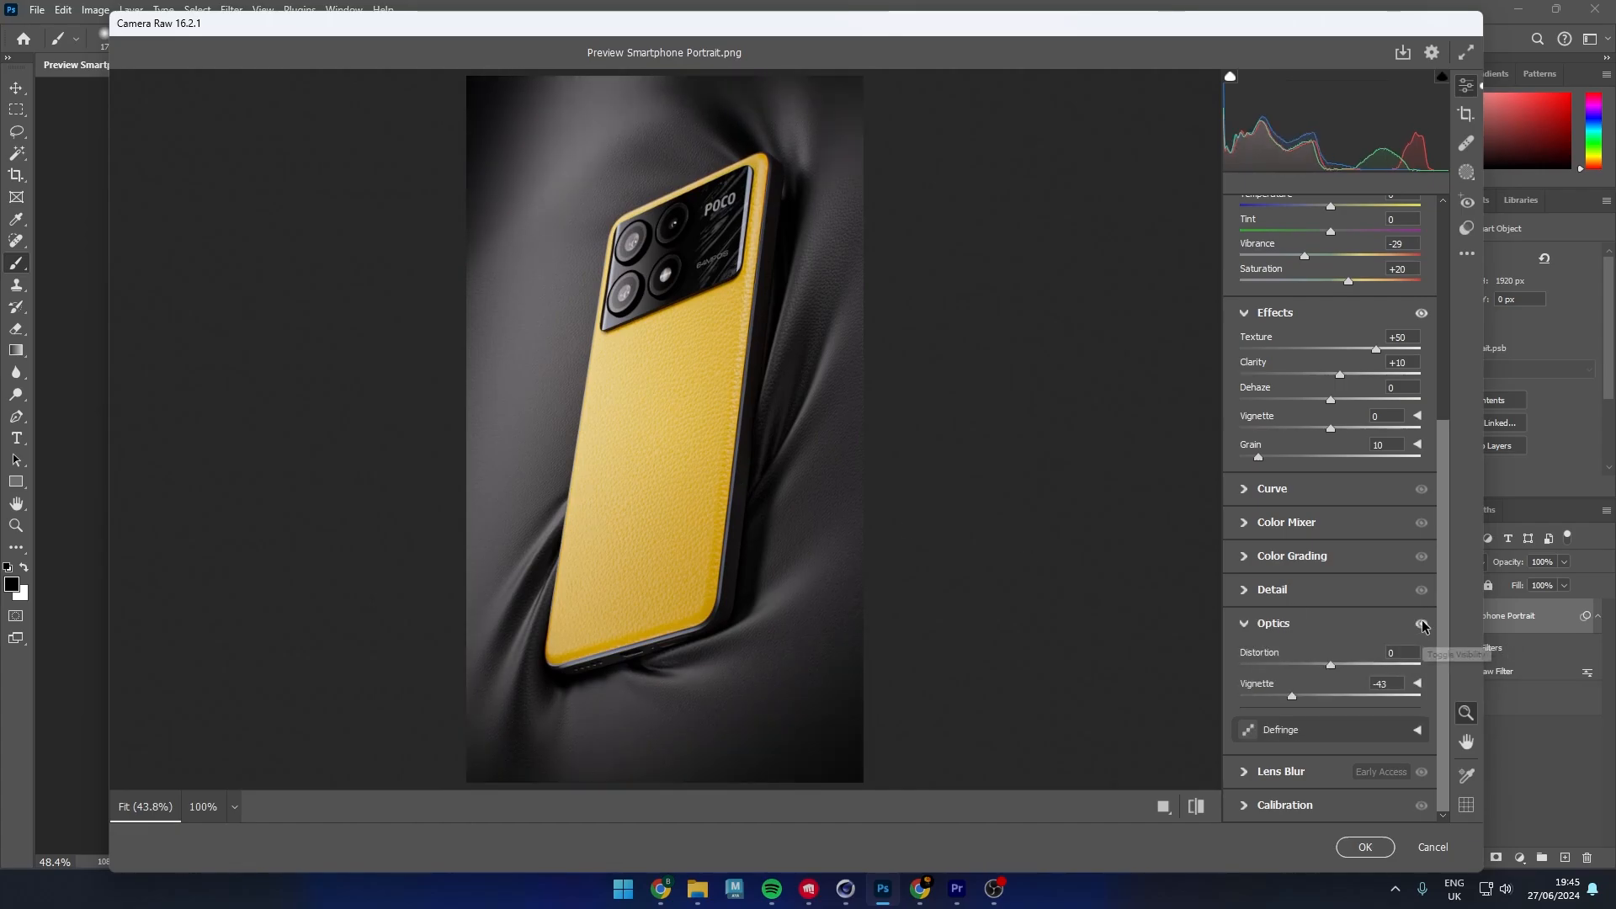
Inspect the graded portrait image at 100% from the camera lenses to the phone's lower edge and fabric folds
{"action": "left_click", "coordinate": [656, 399]}
{"action": "scroll", "coordinate": [697, 534], "scroll_direction": "up", "scroll_amount": 4}
{"action": "scroll", "coordinate": [698, 533], "scroll_direction": "down", "scroll_amount": 3}
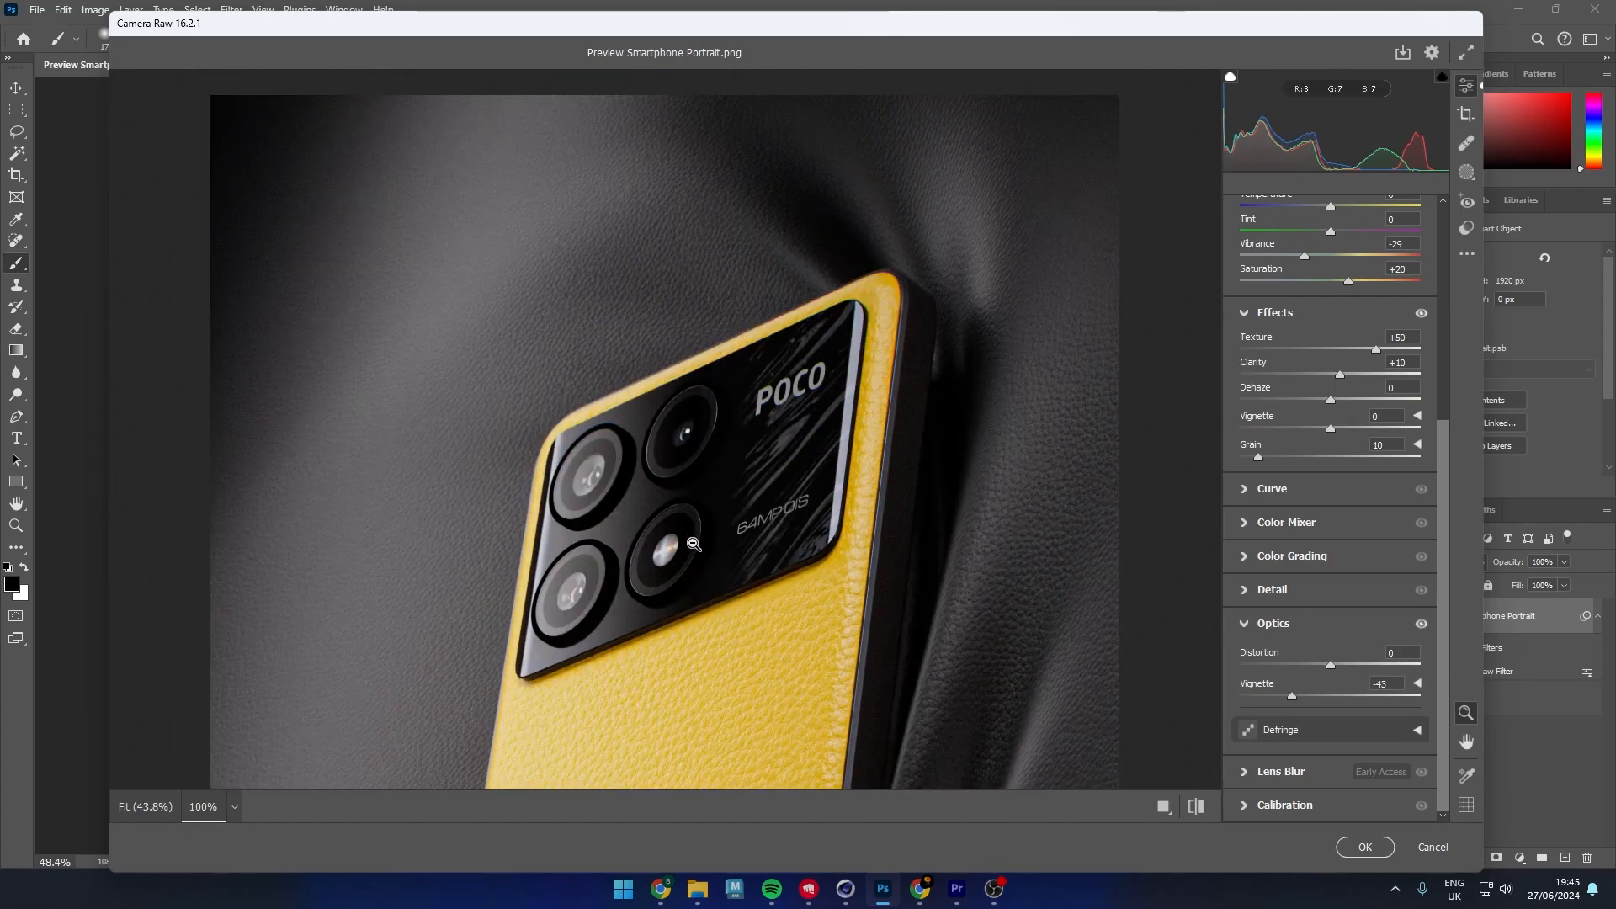
{"action": "scroll", "coordinate": [858, 664], "scroll_direction": "down", "scroll_amount": 1}
{"action": "scroll", "coordinate": [856, 640], "scroll_direction": "down", "scroll_amount": 10}
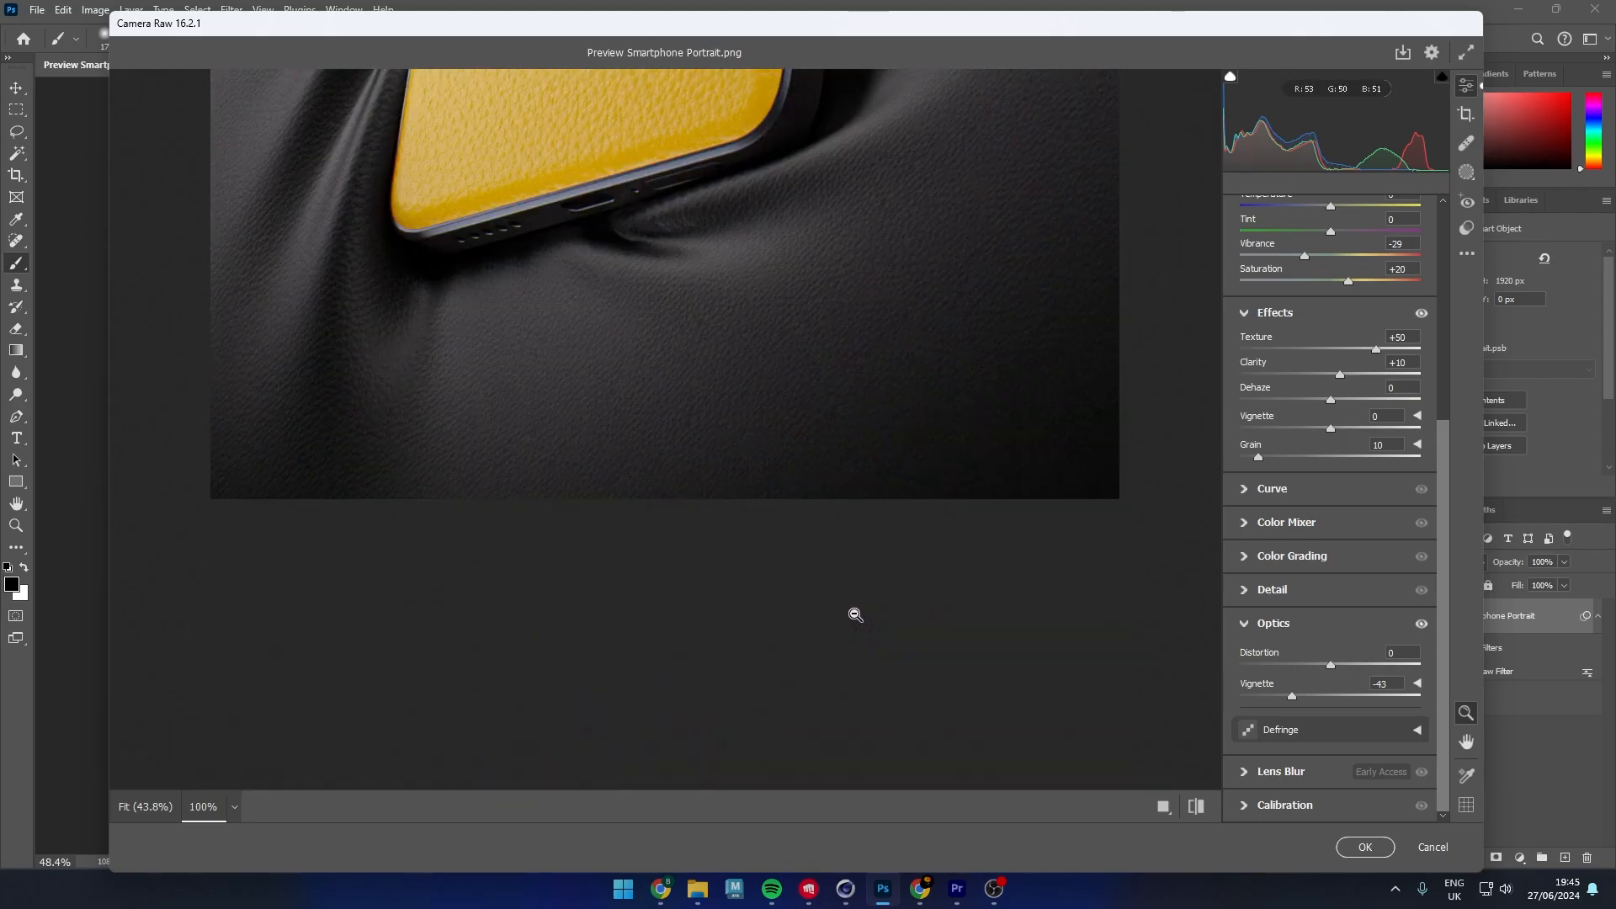
{"action": "scroll", "coordinate": [685, 613], "scroll_direction": "up", "scroll_amount": 1}
{"action": "scroll", "coordinate": [475, 612], "scroll_direction": "up", "scroll_amount": 8}
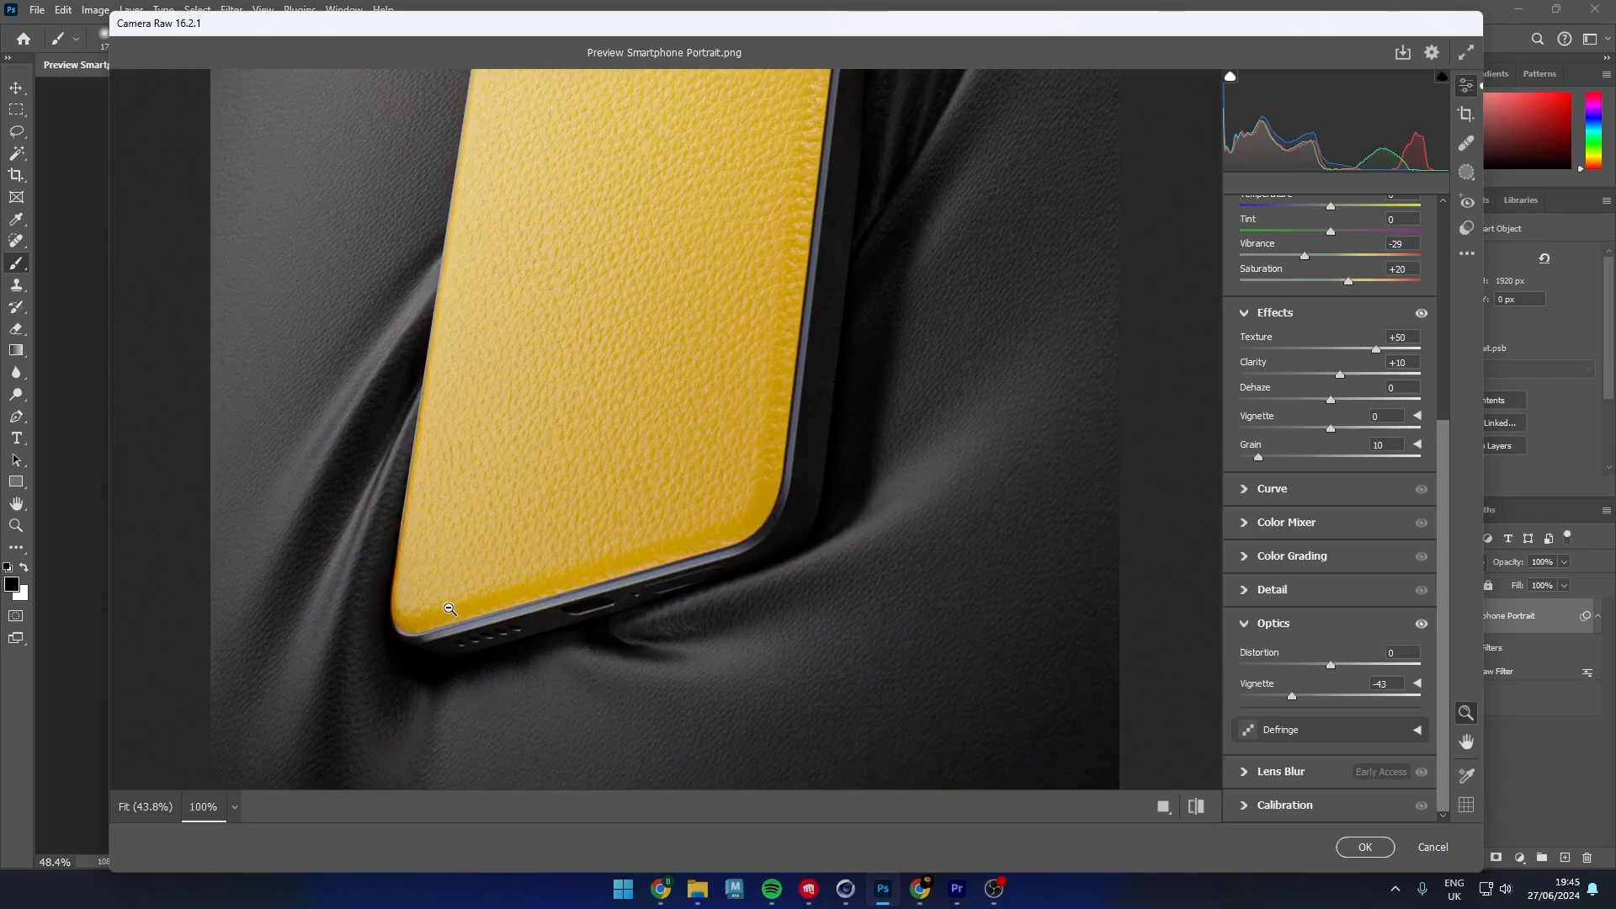
{"action": "scroll", "coordinate": [471, 619], "scroll_direction": "up", "scroll_amount": 2}
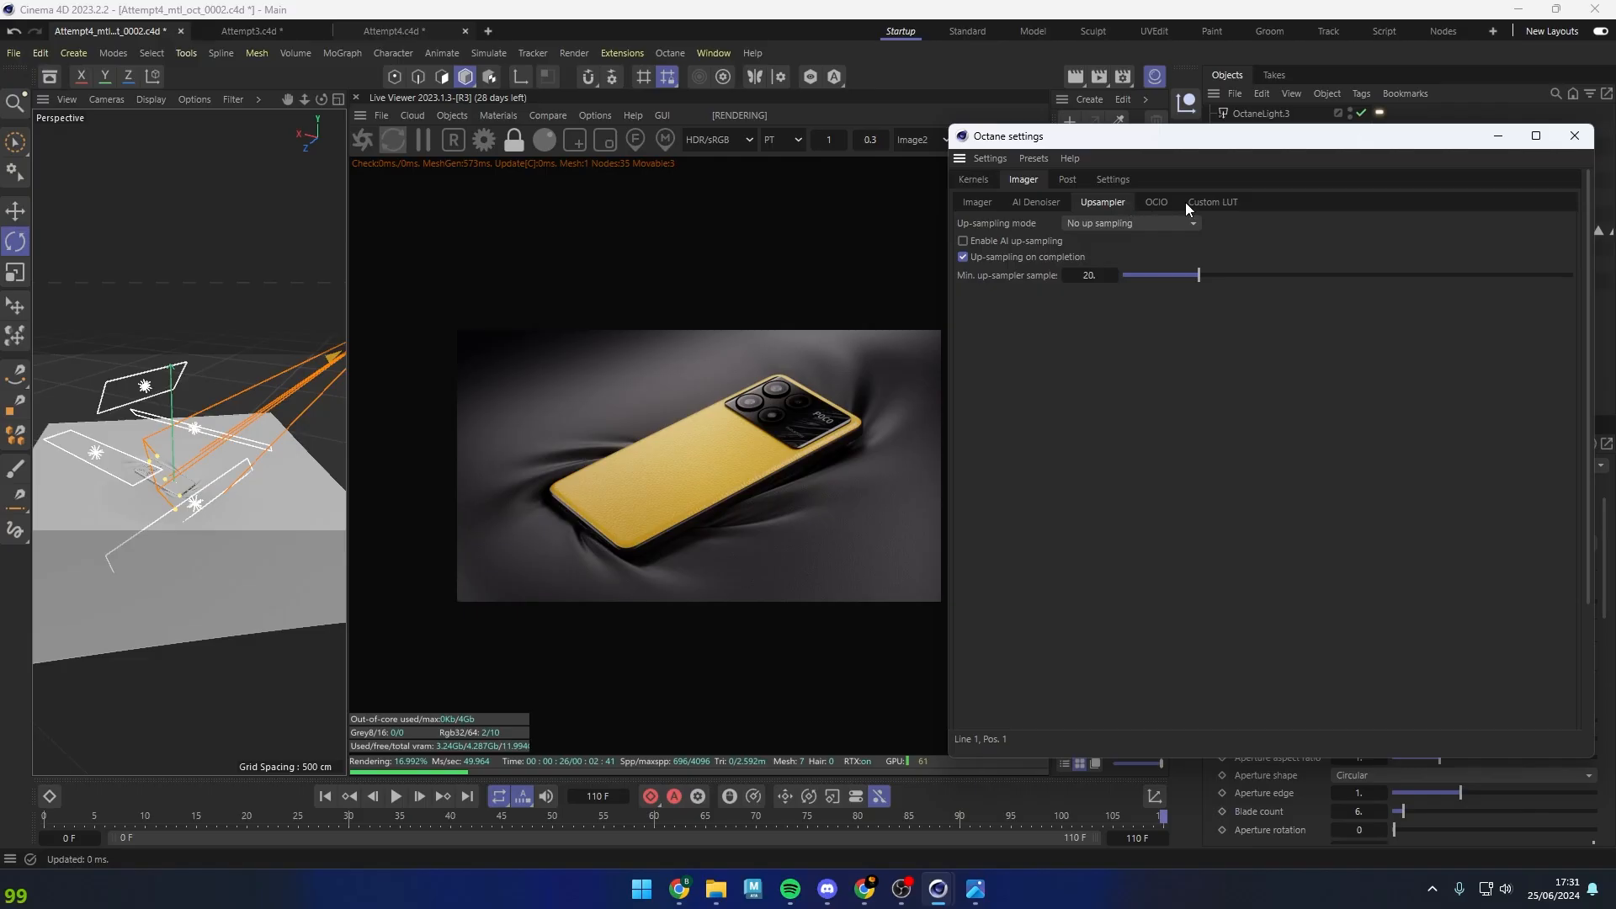
Back in Cinema 4D, review the OCIO and AI Denoiser settings, close the Octane settings, deselect the camera, and enlarge the live render
{"action": "left_click", "coordinate": [1186, 202]}
{"action": "left_click", "coordinate": [1156, 203]}
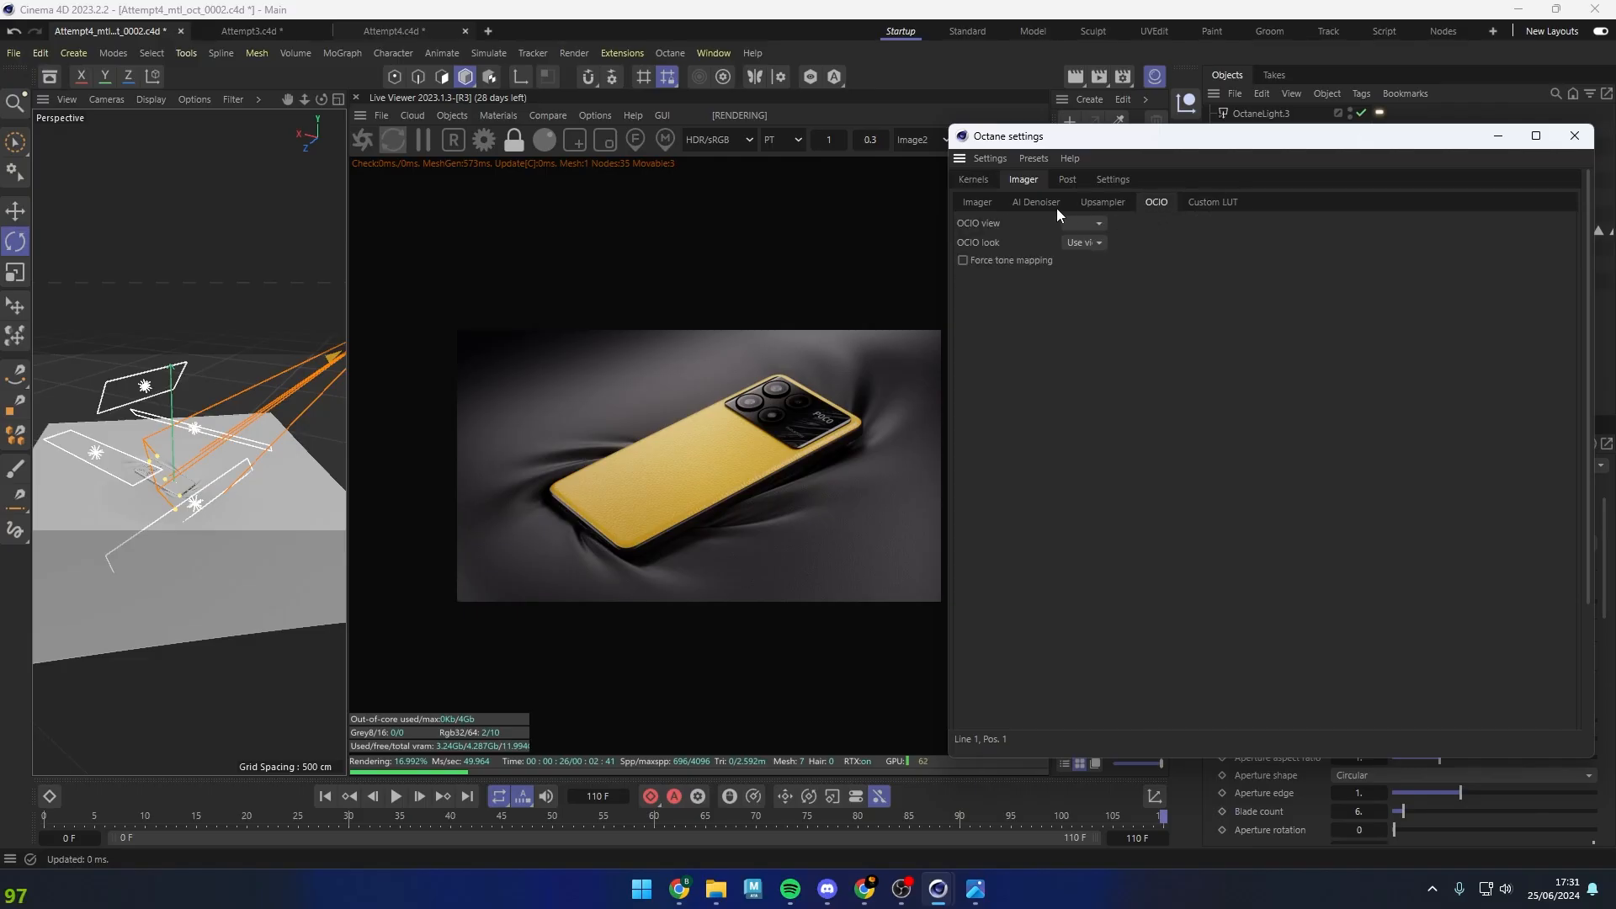
{"action": "left_click", "coordinate": [1036, 203]}
{"action": "left_click_drag", "start_coordinate": [1128, 136], "coordinate": [627, 189]}
{"action": "left_click", "coordinate": [1074, 189]}
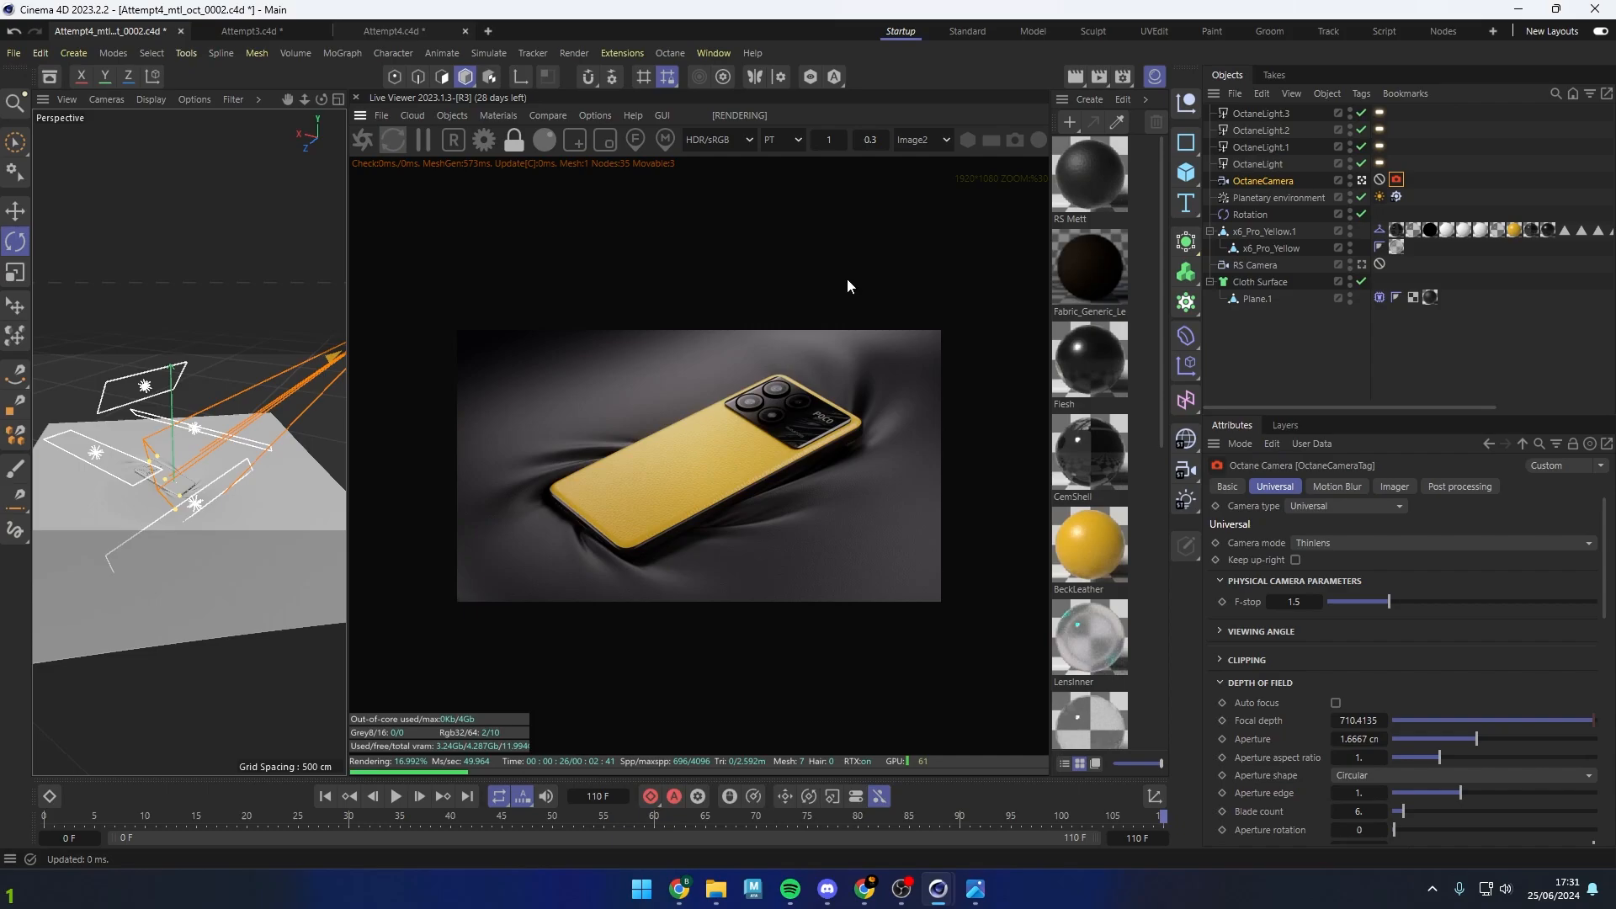
{"action": "left_click", "coordinate": [1309, 331]}
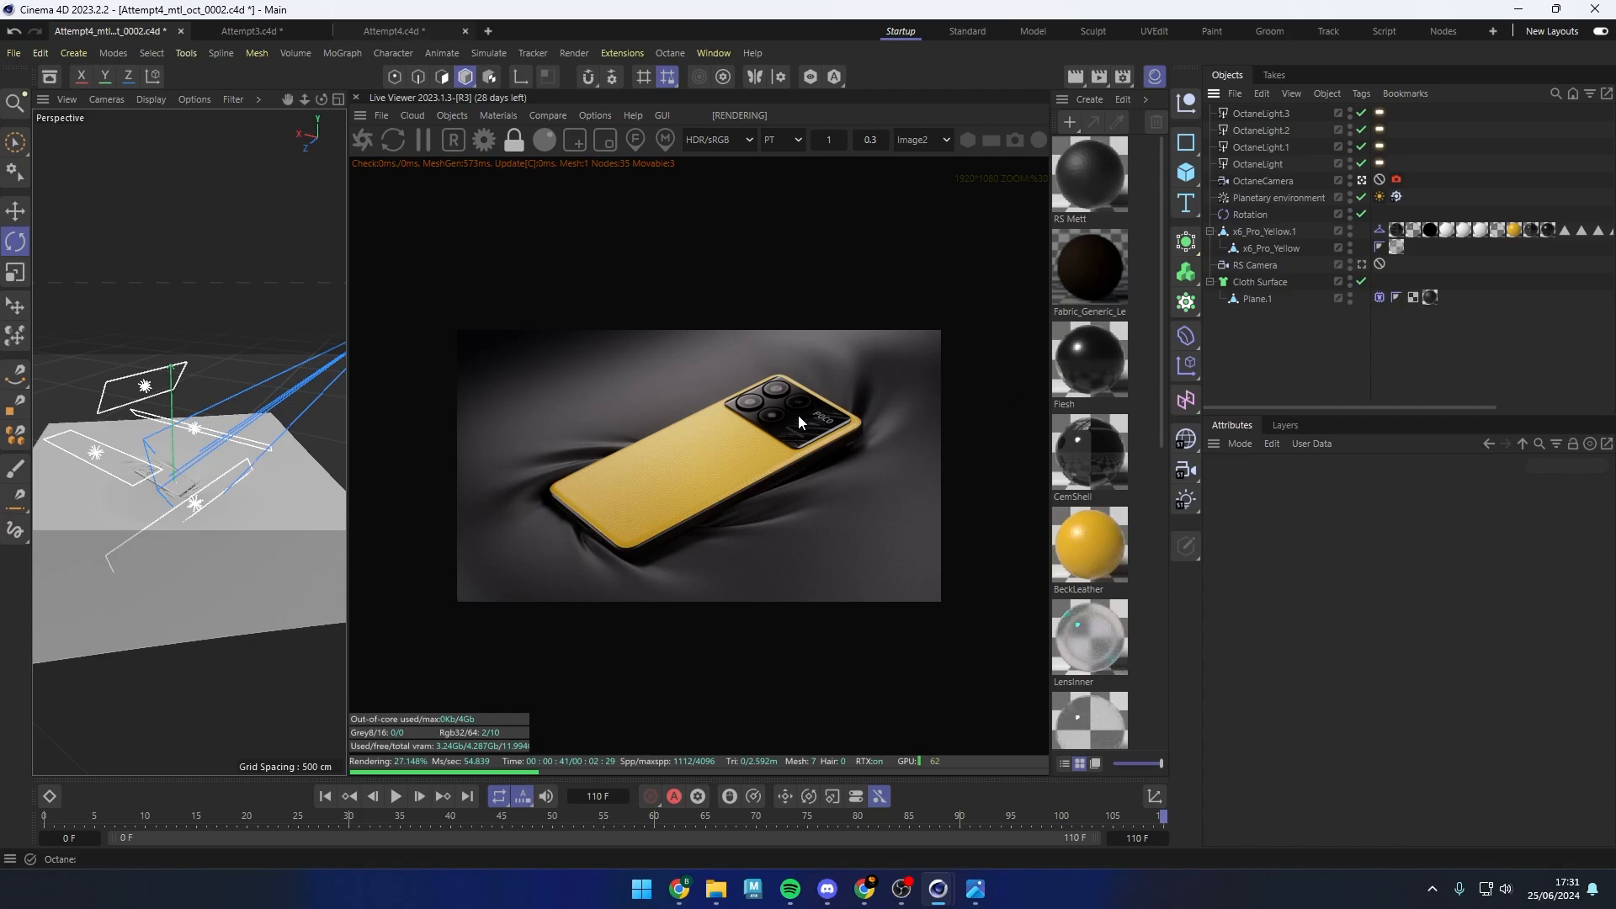
{"action": "scroll", "coordinate": [746, 457], "scroll_direction": "up", "scroll_amount": 2}
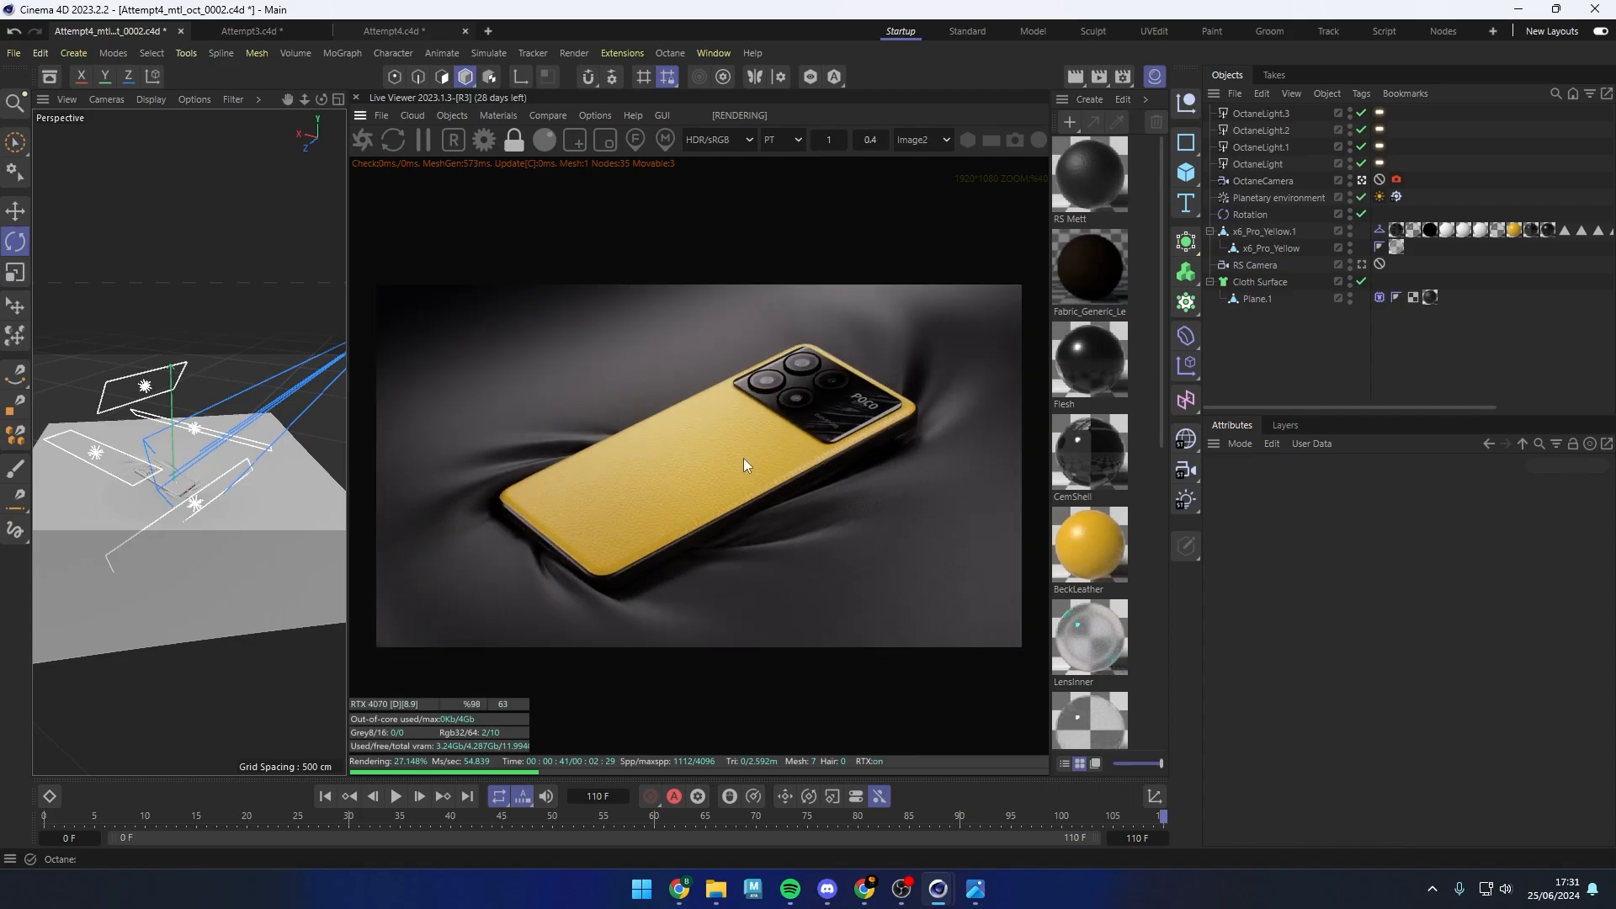